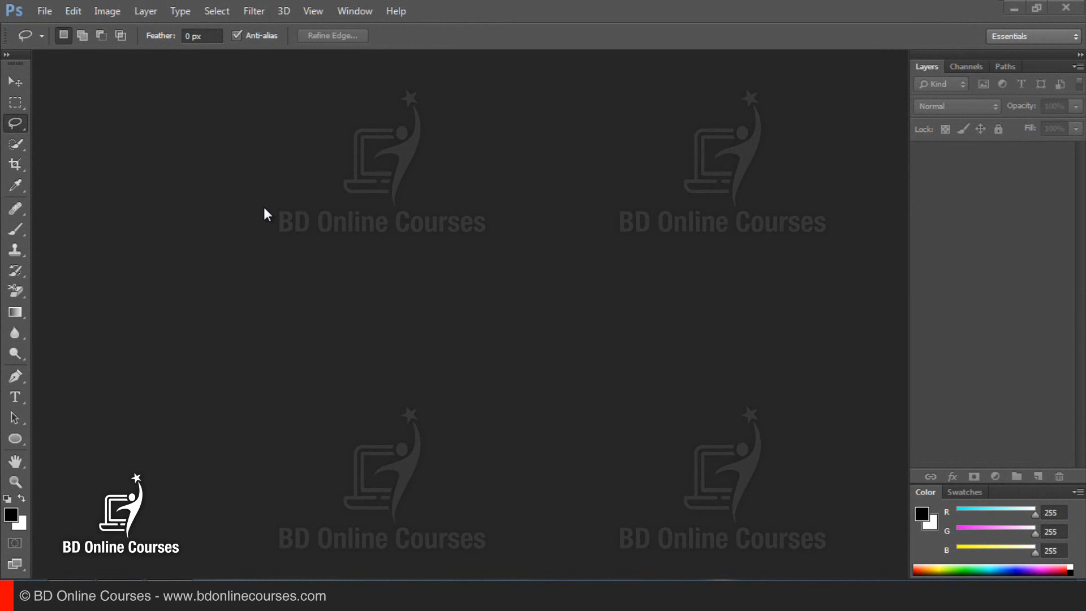
Step: Open the ash_33_by_faestock-d4gg2ep image from the Book Cover folder
click(44, 11)
click(51, 41)
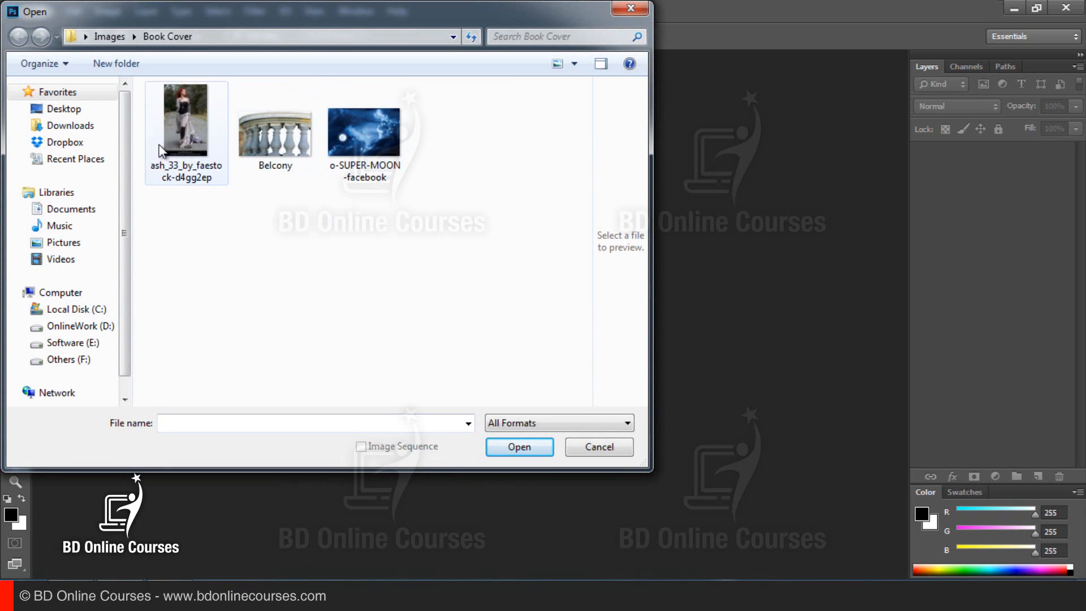
click(189, 130)
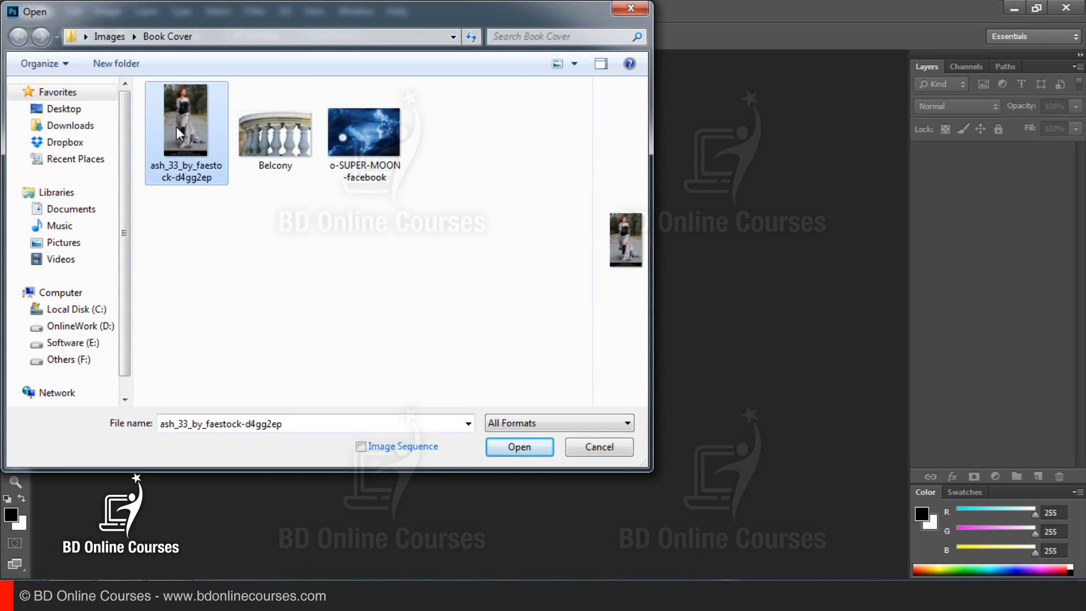
double_click(176, 127)
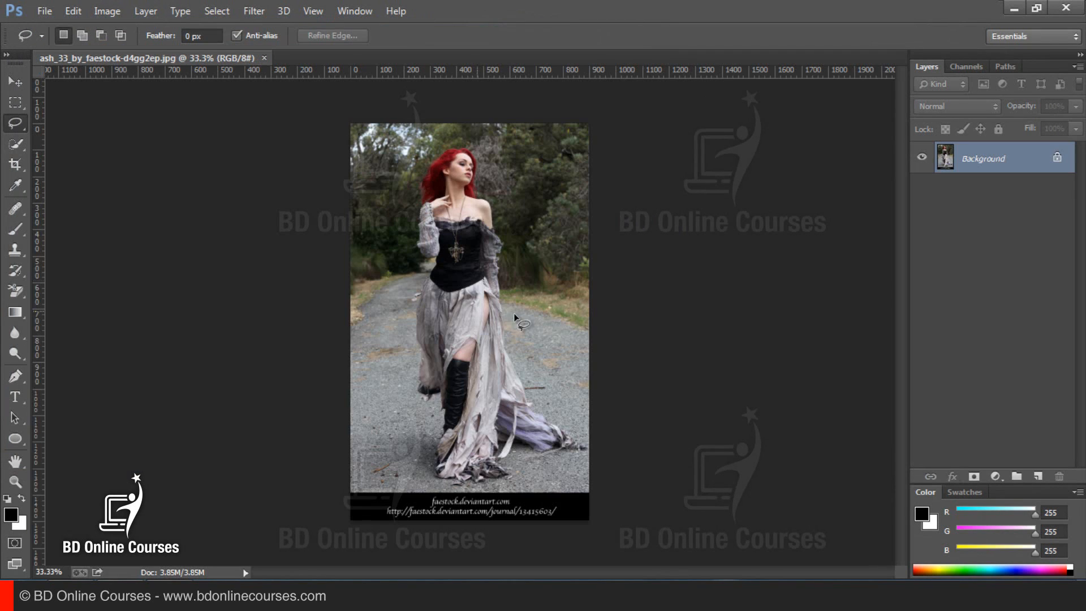
Step: Duplicate the Background layer, hide the original, and make the Background copy layer active
key(ctrl+plus)
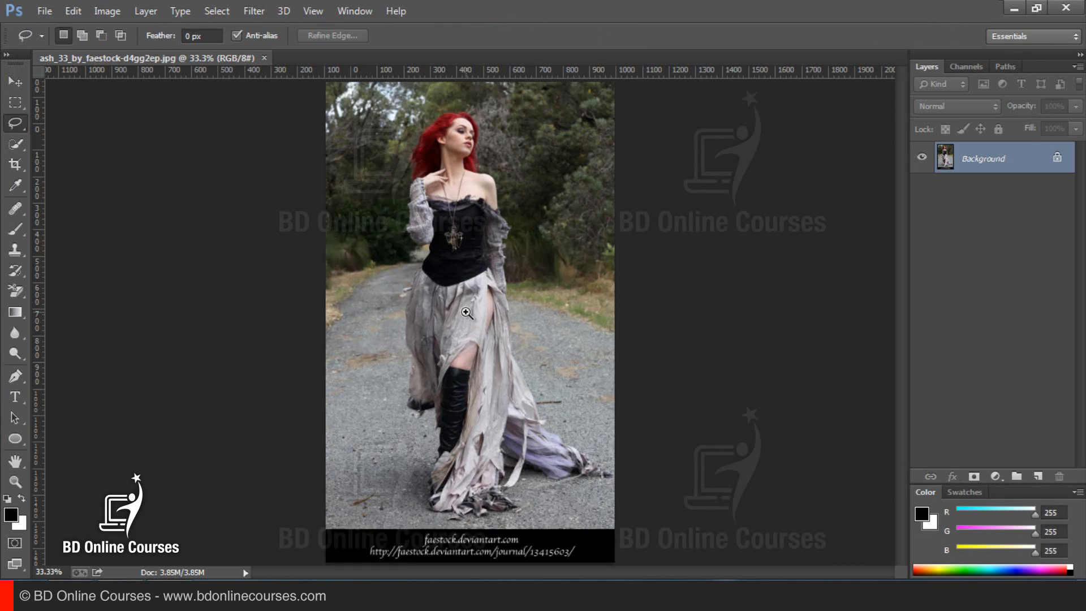
drag(528, 269, 535, 291)
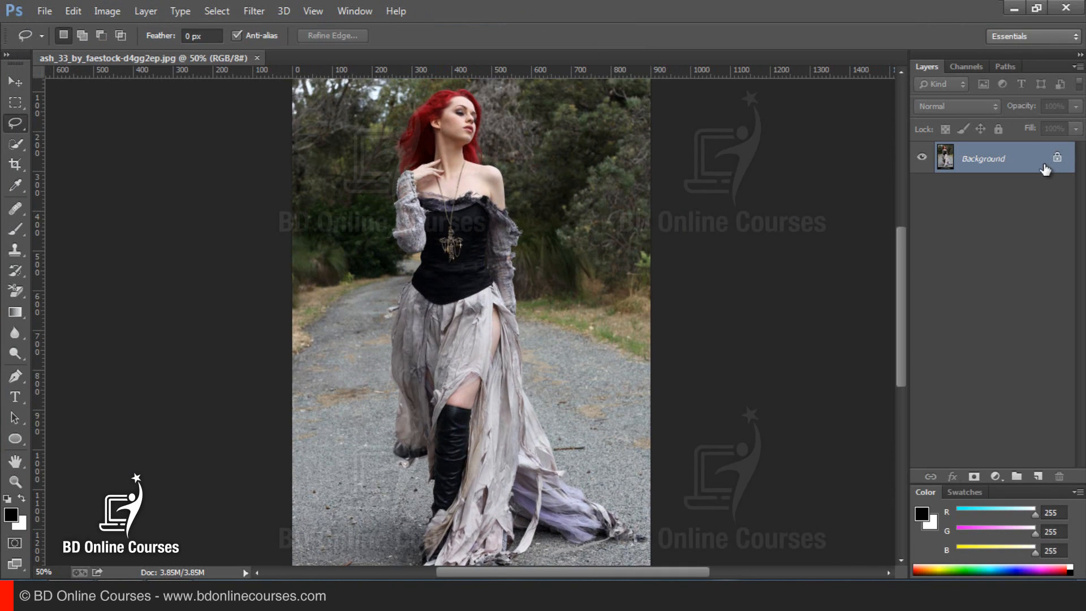
drag(1033, 162, 1038, 475)
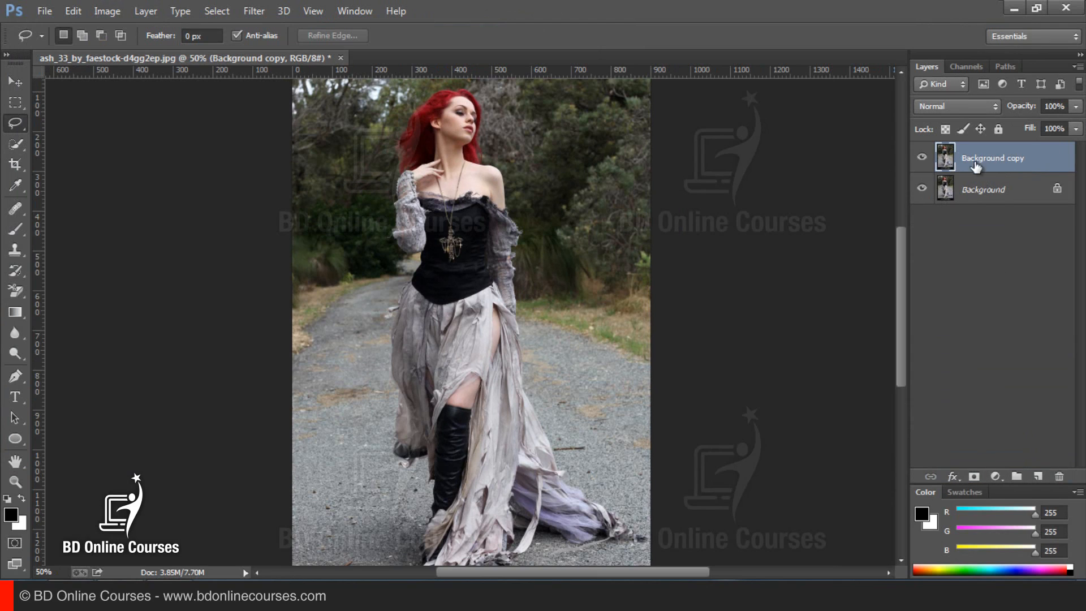
click(998, 195)
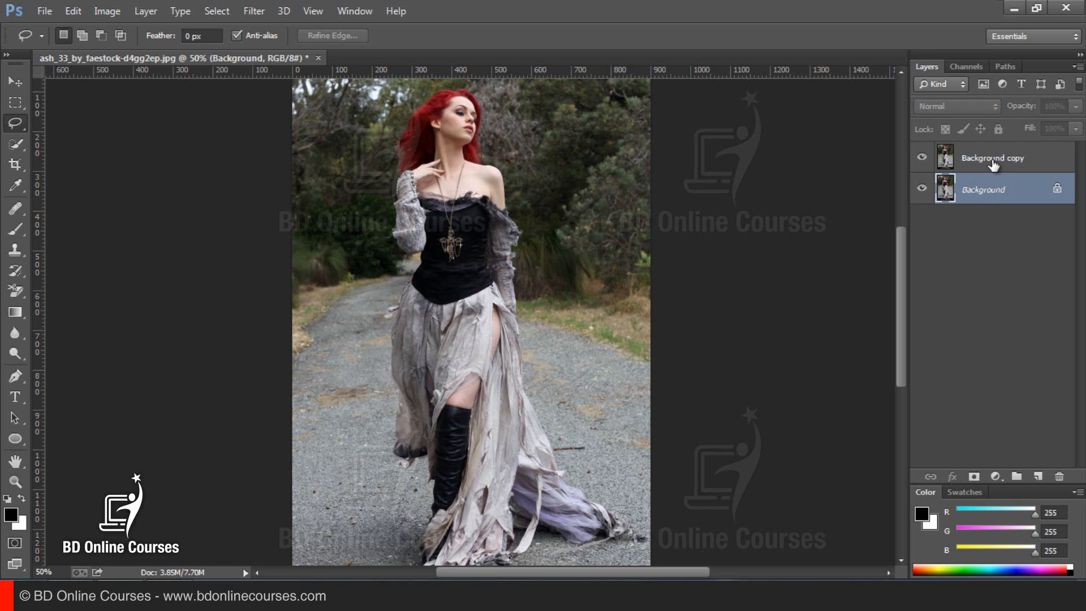
click(994, 164)
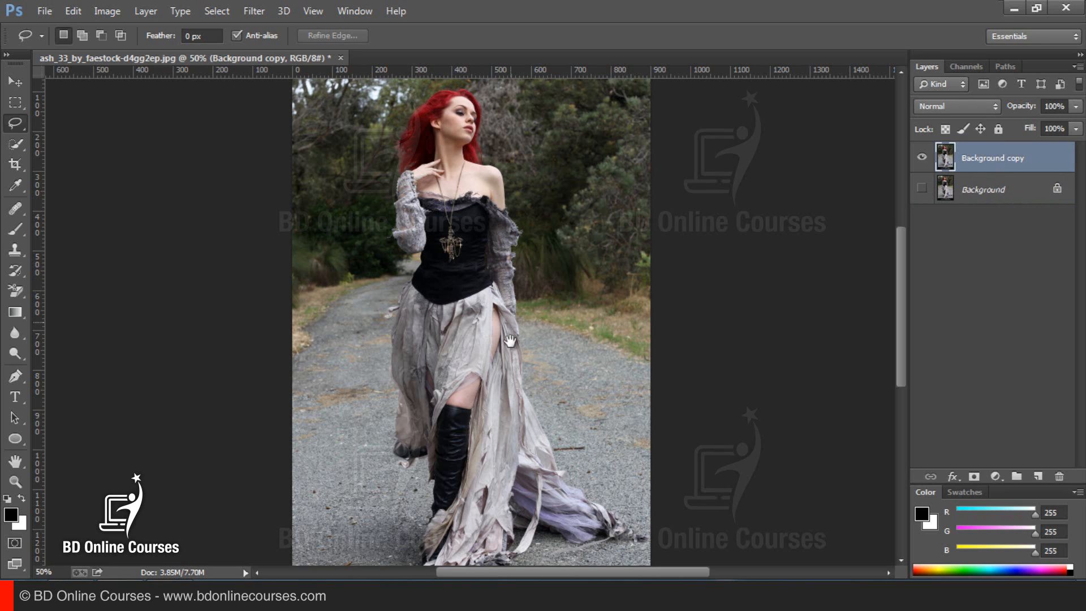
Step: Select the trees, road and caption strip around the woman with the Quick Selection tool using a 150 px brush
mouse_move(510, 339)
mouse_down()
mouse_move(494, 263)
mouse_move(490, 355)
mouse_up()
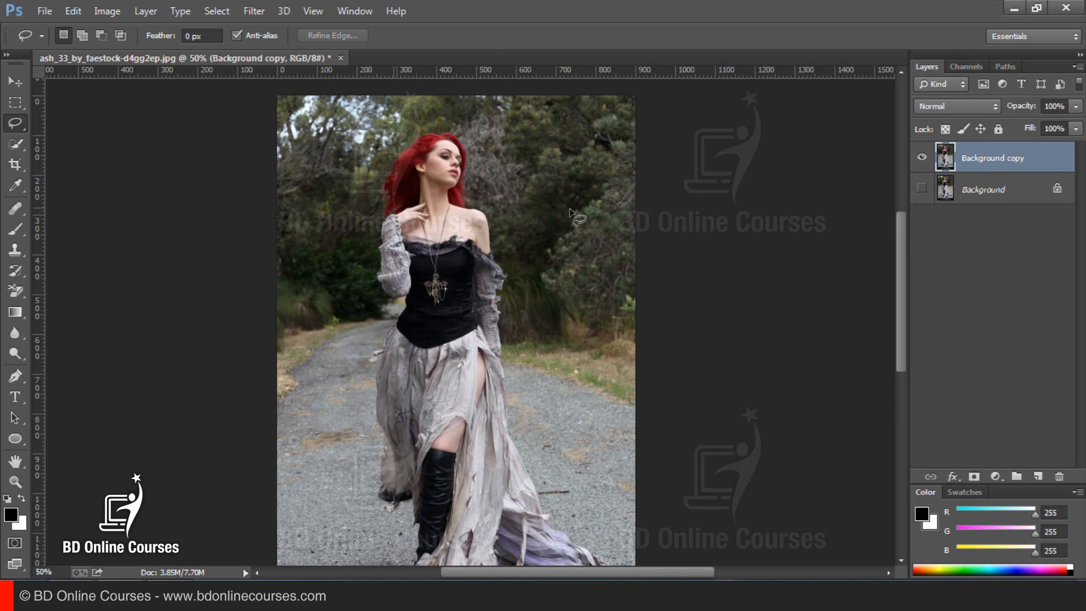
click(14, 146)
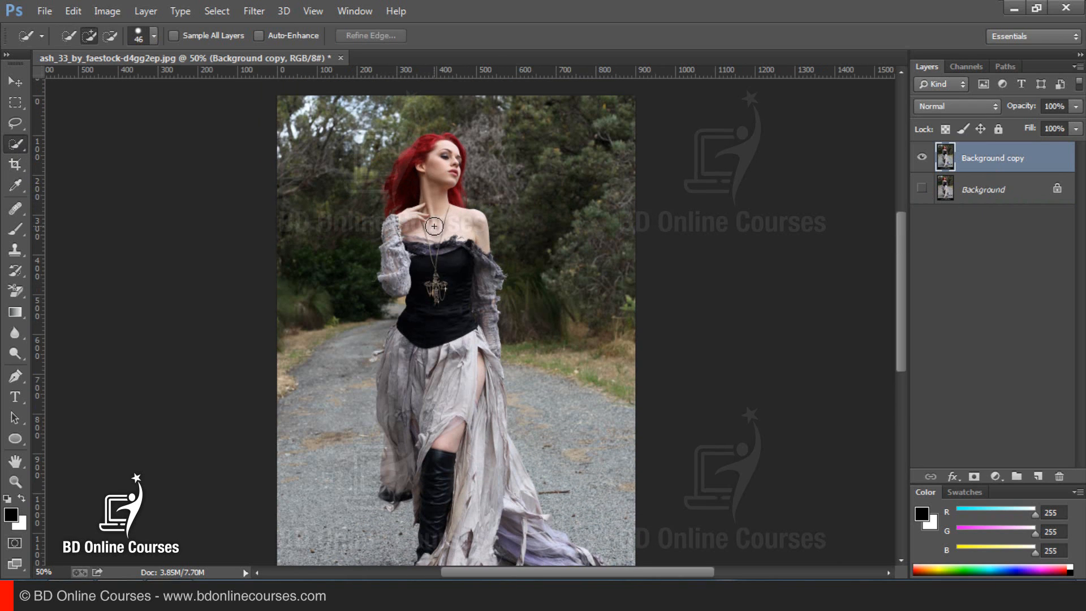
key(bracketright)
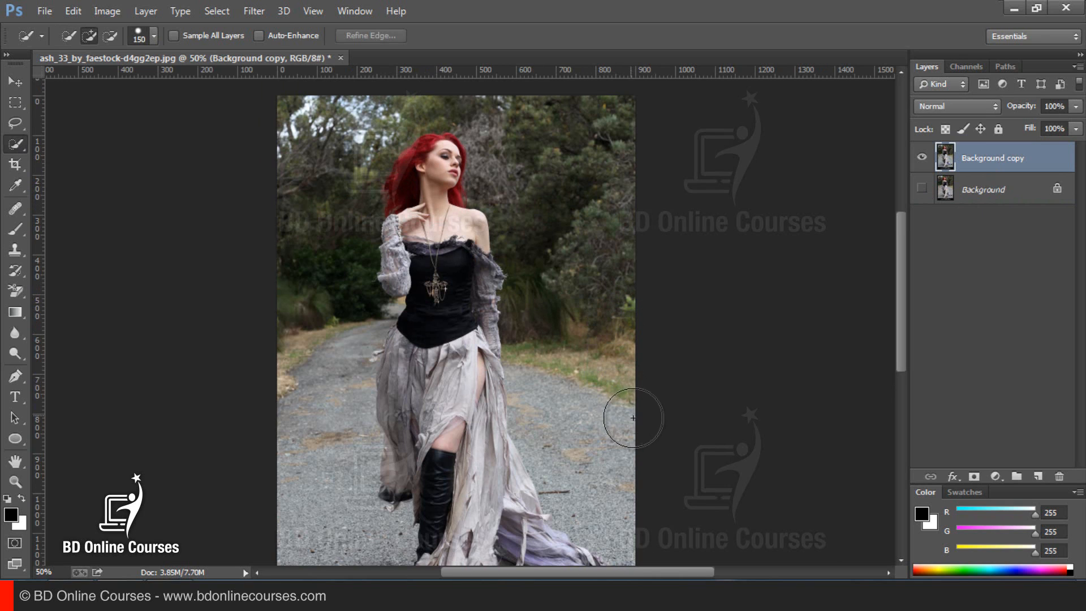
scroll(631, 421, down, 2)
mouse_move(644, 475)
mouse_down()
mouse_move(583, 447)
mouse_move(570, 417)
mouse_move(549, 218)
mouse_move(568, 303)
mouse_up()
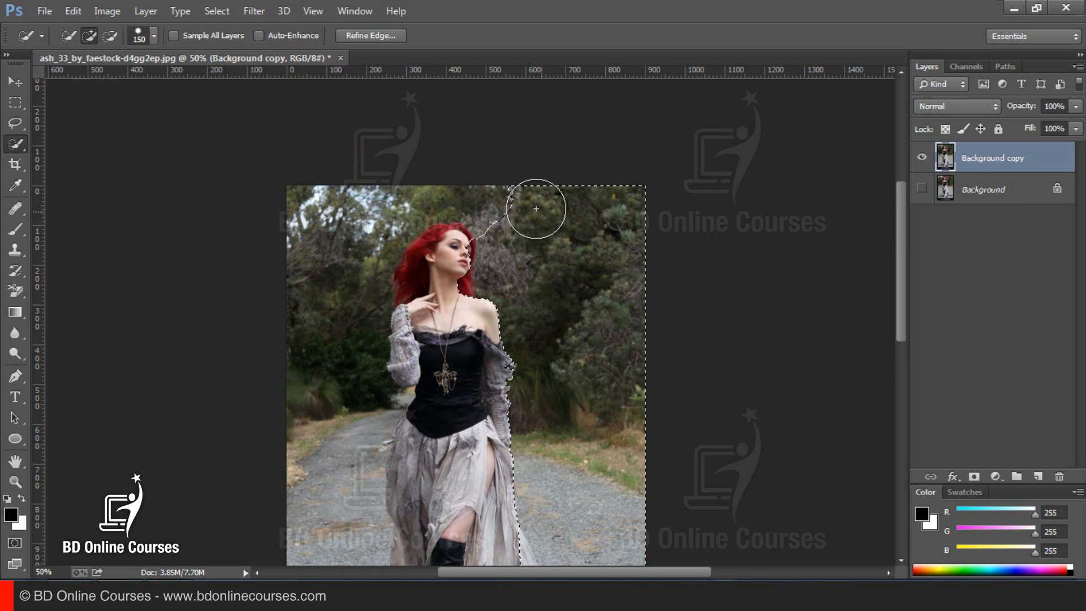
mouse_move(475, 175)
mouse_down()
mouse_move(407, 160)
mouse_move(351, 215)
mouse_move(342, 286)
mouse_up()
drag(409, 456, 393, 269)
mouse_move(291, 218)
mouse_down()
mouse_move(306, 236)
mouse_move(328, 315)
mouse_move(329, 462)
mouse_move(384, 396)
mouse_up()
mouse_move(396, 464)
mouse_down()
mouse_move(364, 473)
mouse_move(551, 455)
mouse_move(520, 453)
mouse_up()
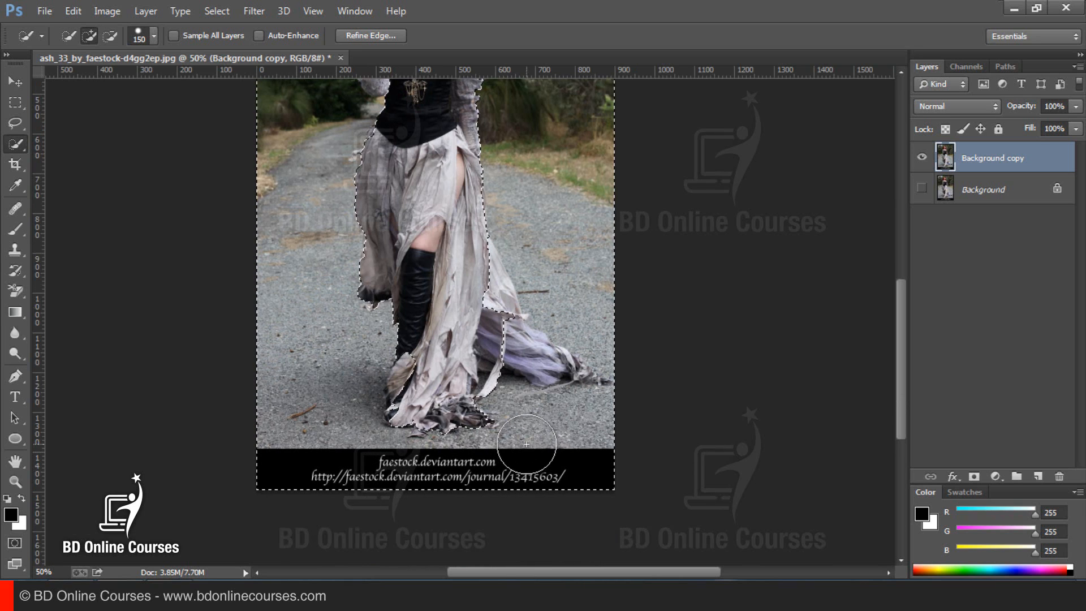
Step: Subtract the pale skirt panel above the purple train from the background selection
ctrl+click(423, 366)
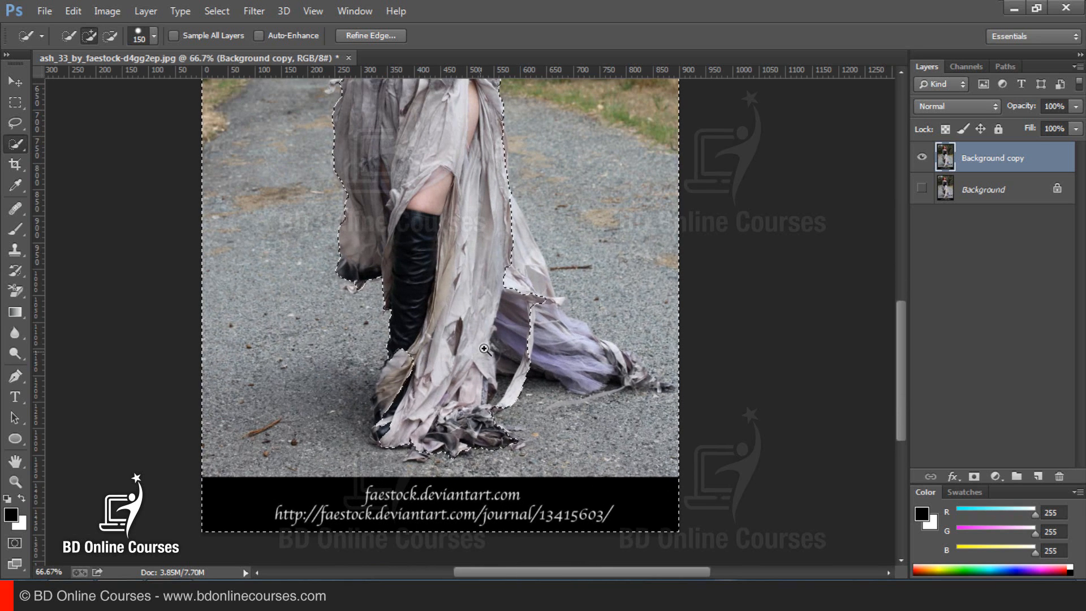
ctrl+click(484, 349)
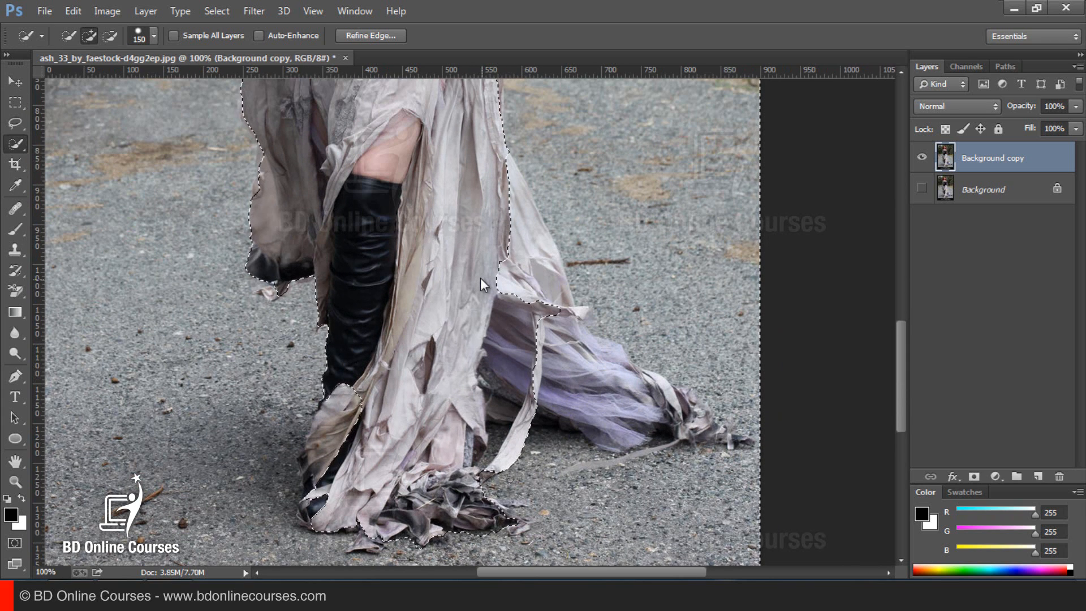
key(alt)
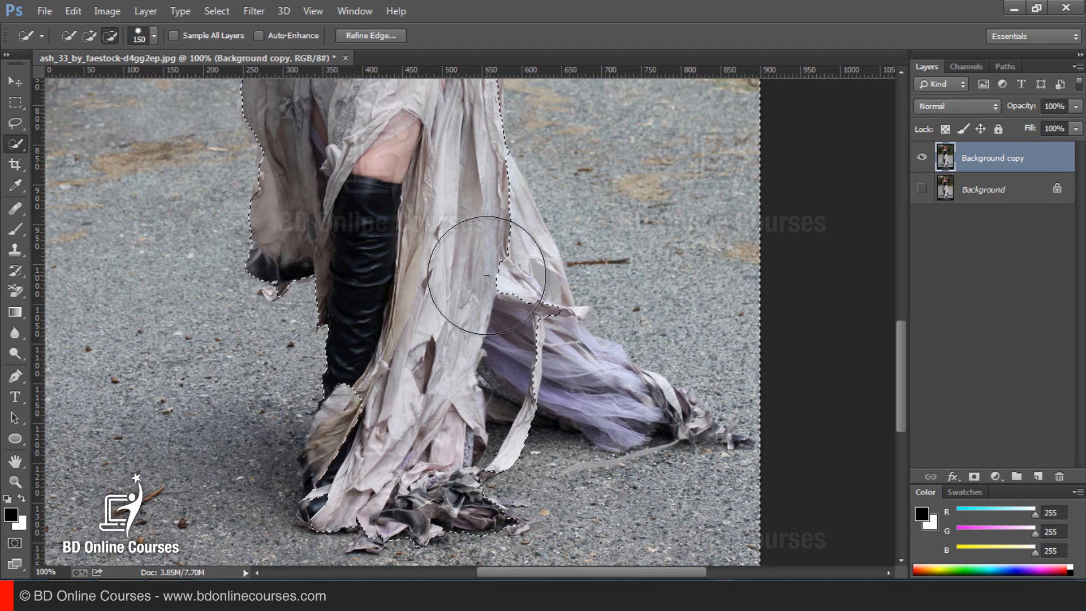
mouse_move(486, 276)
mouse_down()
mouse_move(502, 243)
mouse_move(510, 267)
mouse_move(485, 230)
mouse_move(482, 241)
mouse_up()
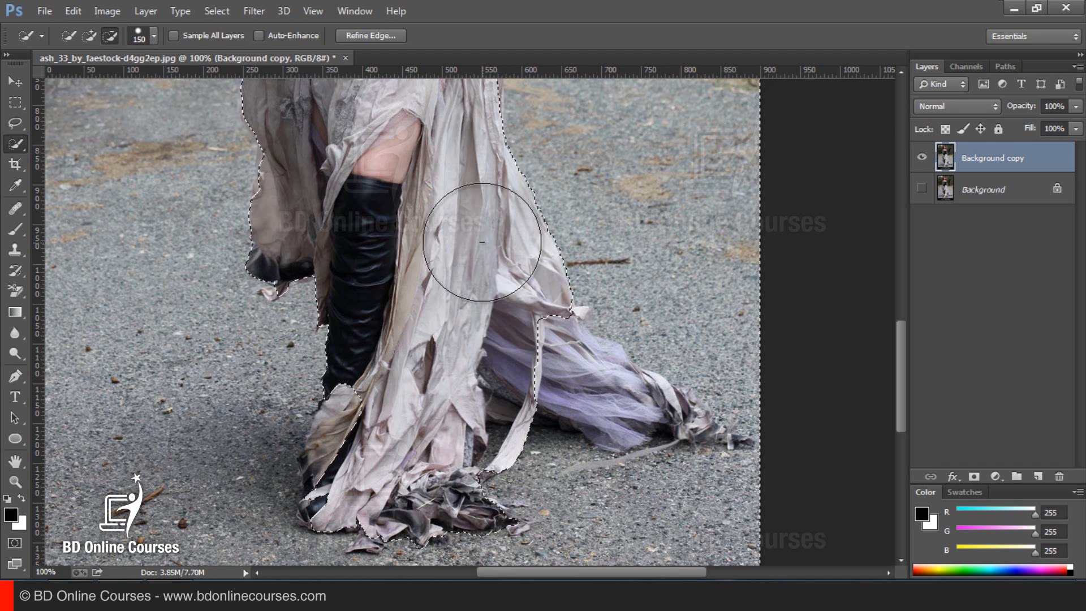
drag(538, 326, 543, 358)
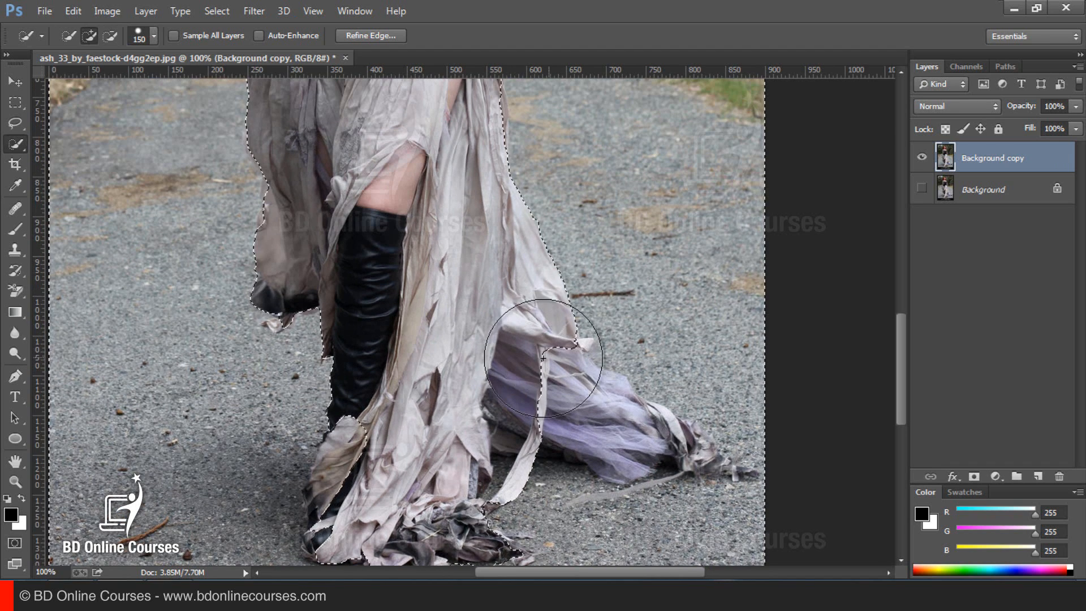
Step: Set the Quick Selection brush to 80 px size, 43% hardness and 9% spacing
key(bracketleft)
key(bracketleft)
key(bracketleft)
key(bracketleft)
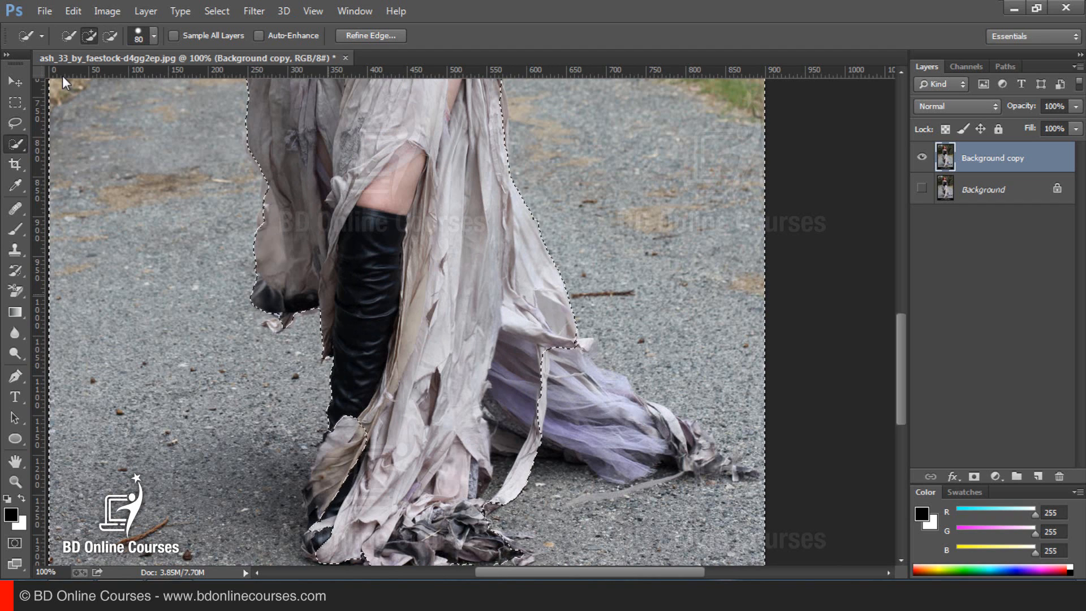
click(153, 36)
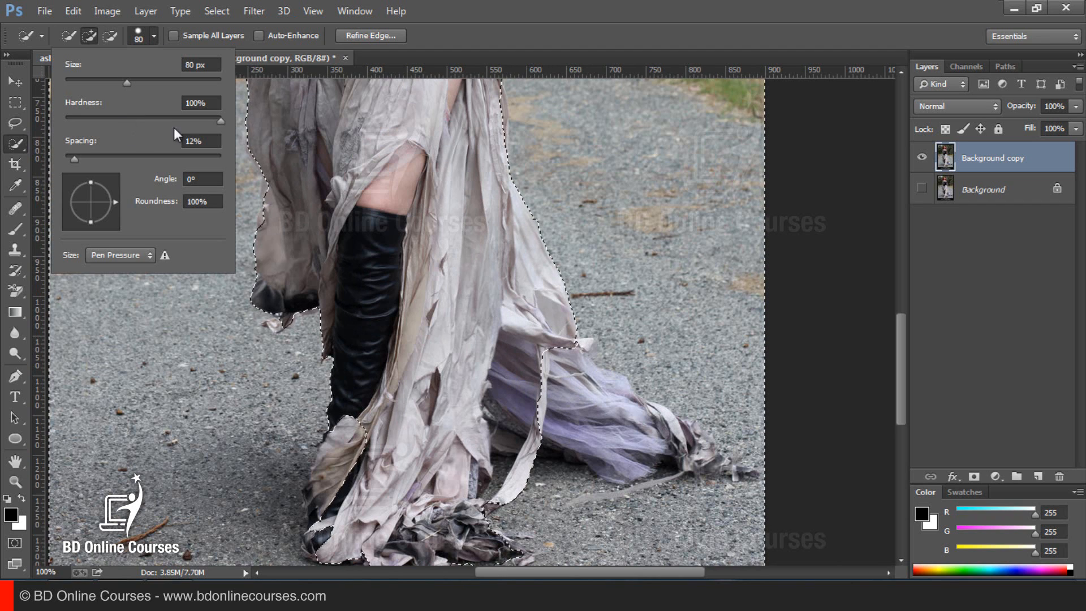
drag(137, 129, 132, 129)
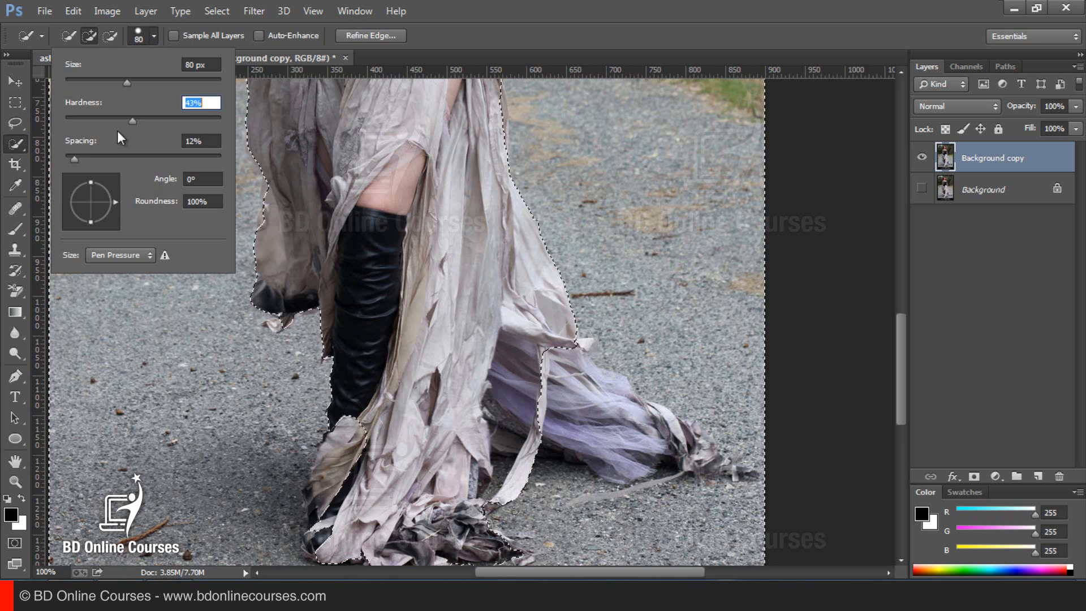
drag(74, 159, 68, 159)
click(67, 157)
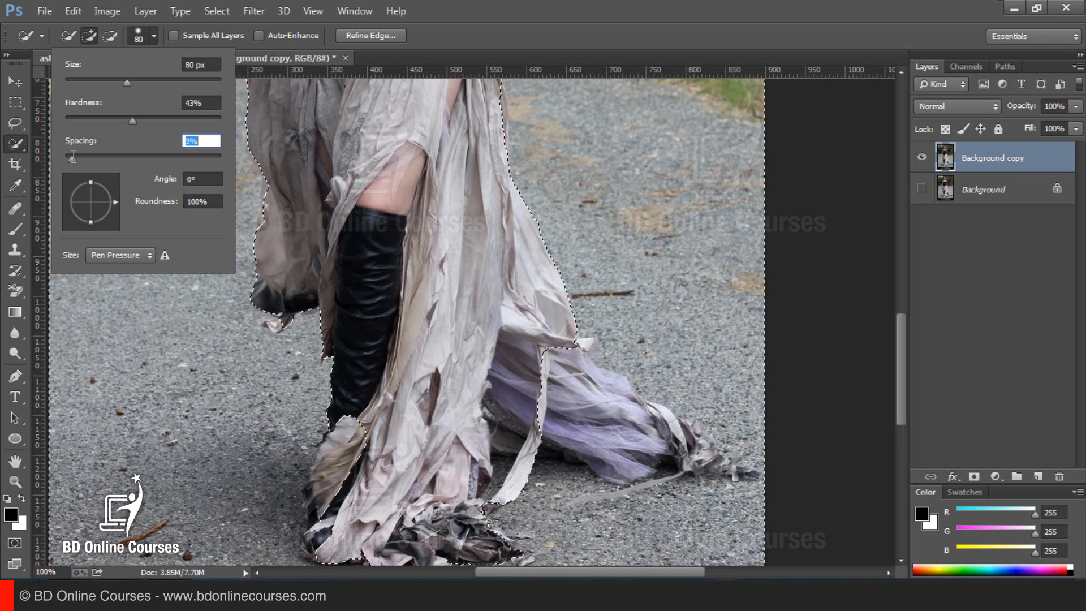
click(585, 3)
Step: Subtract the purple tulle train of the dress from the background selection
key(ctrl+d)
click(542, 356)
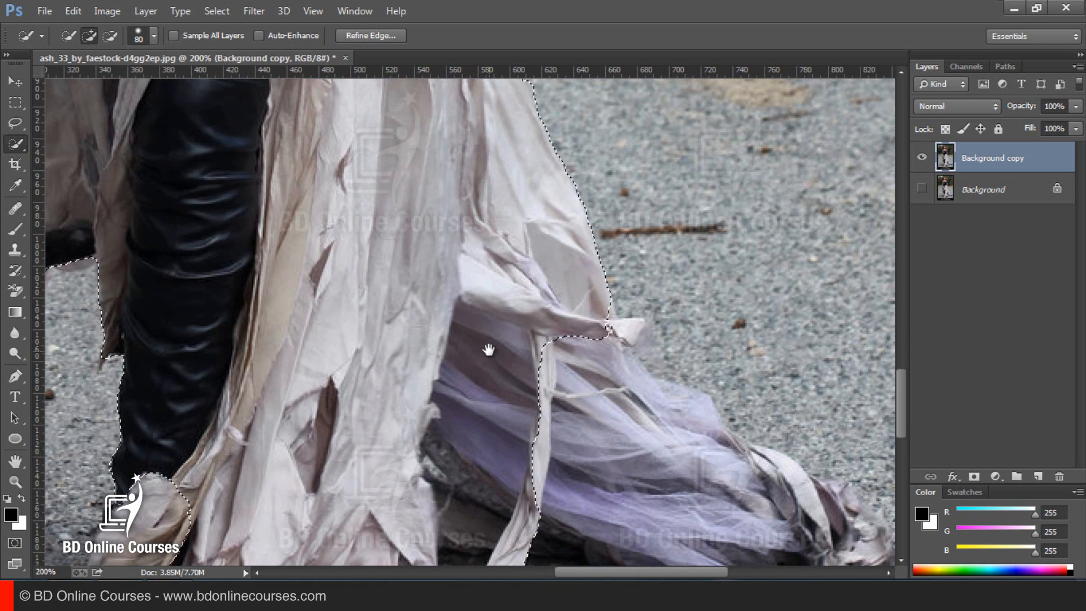
drag(484, 351, 350, 254)
mouse_move(421, 282)
alt+mouse_down()
mouse_move(388, 242)
mouse_move(441, 266)
mouse_move(418, 272)
mouse_move(435, 316)
mouse_move(462, 340)
mouse_move(498, 334)
mouse_move(490, 365)
mouse_move(531, 362)
mouse_move(538, 388)
mouse_move(553, 388)
mouse_move(545, 418)
mouse_move(576, 456)
alt+mouse_up()
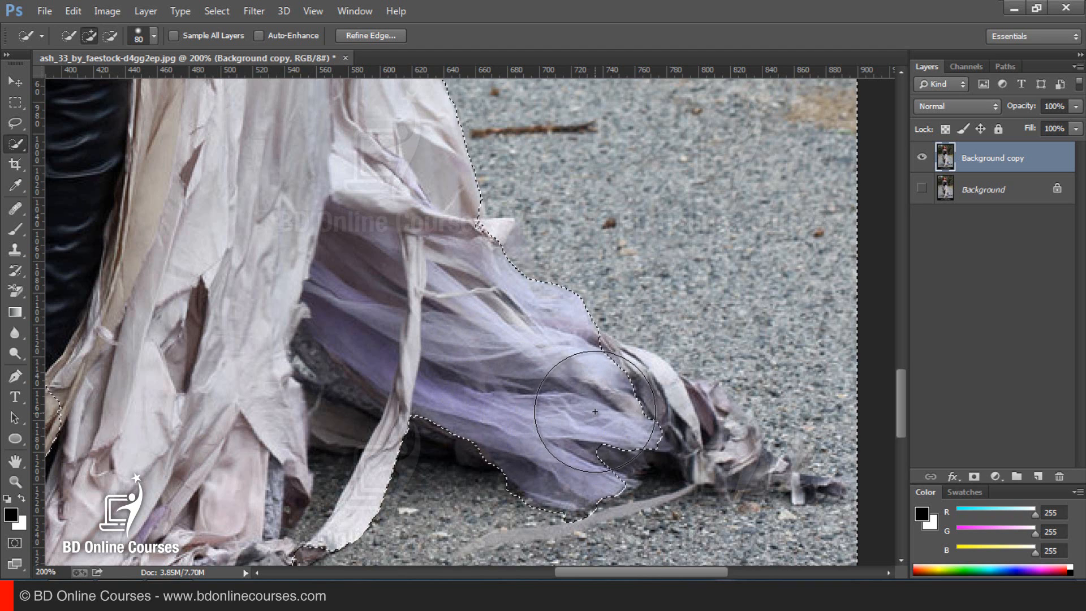
drag(631, 410, 599, 412)
Step: Subtract the gathered fabric at the end of the train from the selection with a 40 px brush, keeping the shadow beneath selected
key(bracketleft)
key(bracketleft)
key(bracketleft)
key(bracketleft)
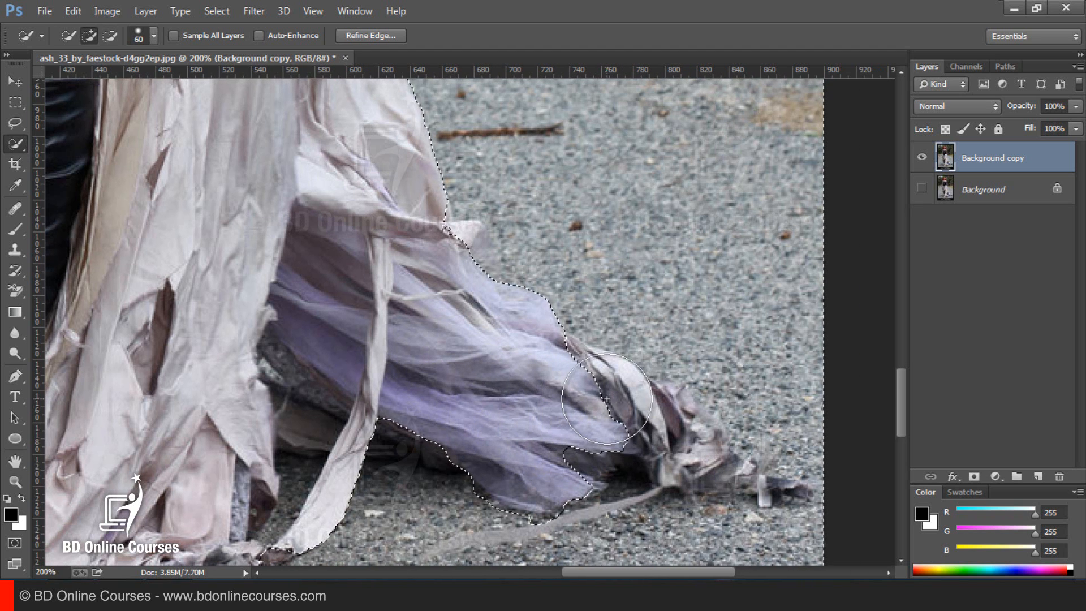
mouse_move(577, 458)
alt+mouse_down()
mouse_move(595, 400)
mouse_move(589, 368)
mouse_move(602, 395)
mouse_move(685, 430)
mouse_move(684, 447)
alt+mouse_up()
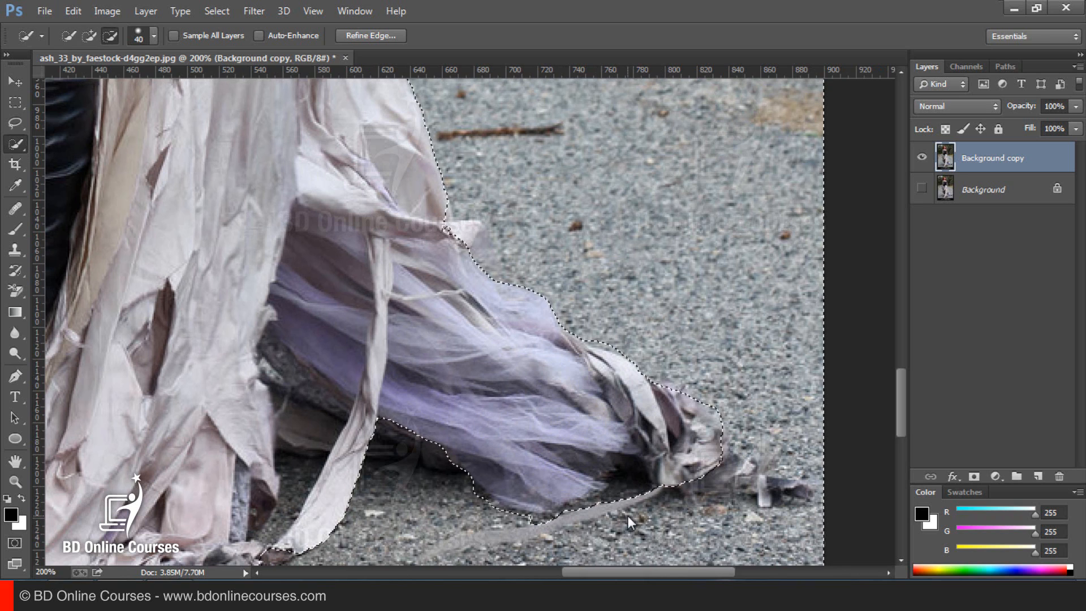
alt+drag(626, 510, 554, 539)
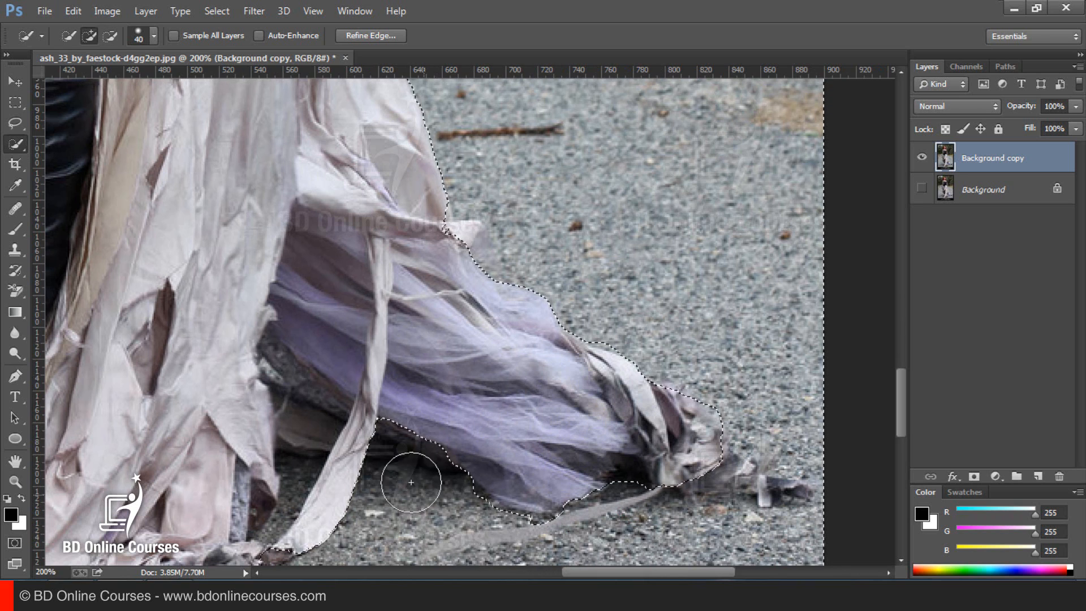
Step: Add the ground gaps between the front skirt, the hanging fabric strip and the purple train to the selection with a 15 px brush
drag(356, 433, 490, 433)
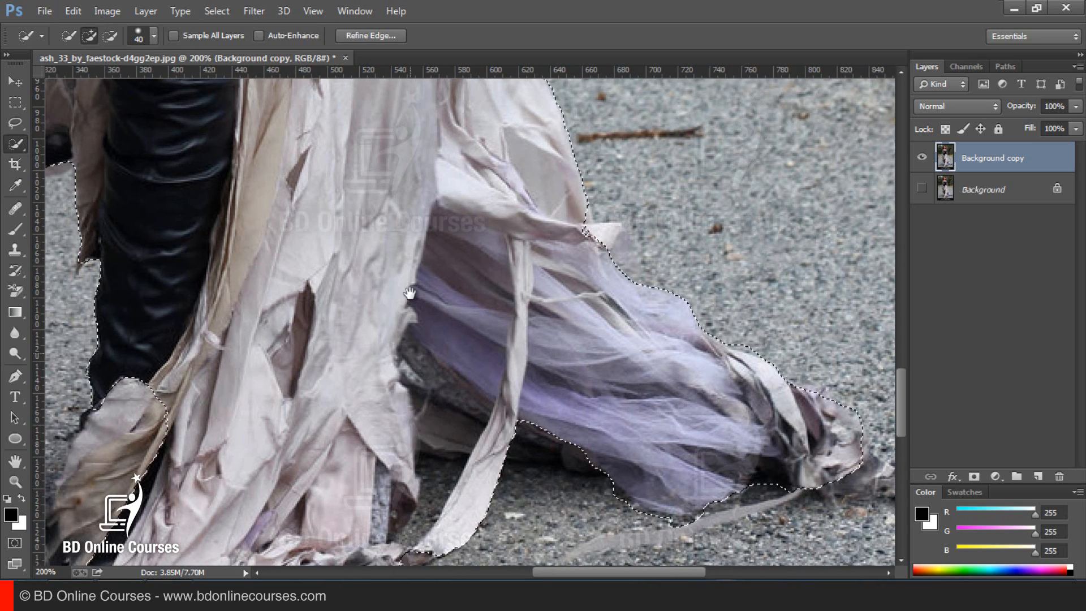
mouse_move(409, 286)
mouse_down()
mouse_move(437, 381)
mouse_move(485, 212)
mouse_up()
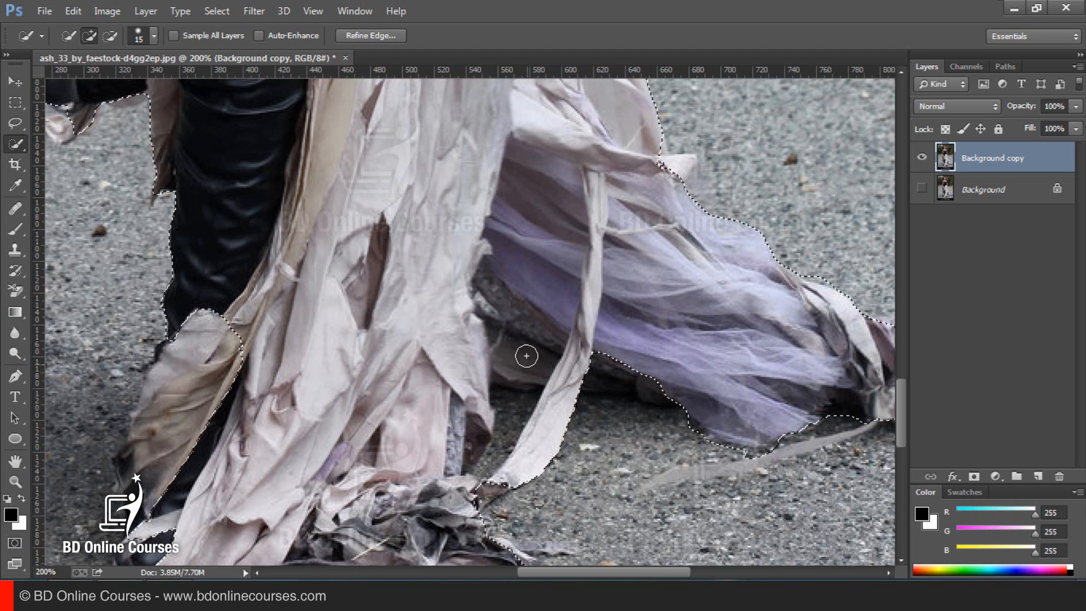
drag(543, 337, 514, 320)
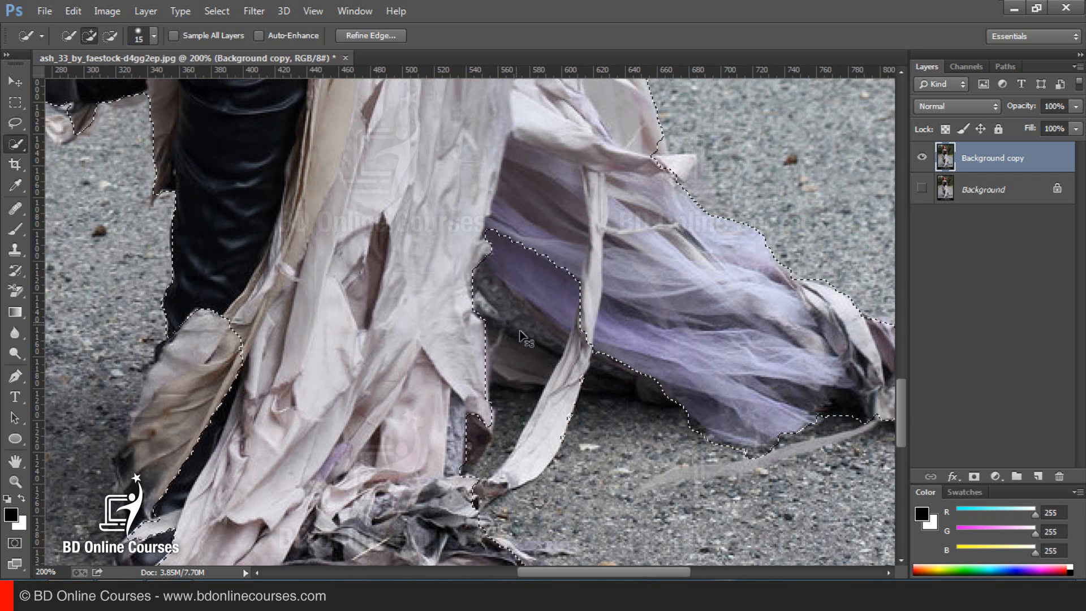
key(ctrl+z)
key(alt)
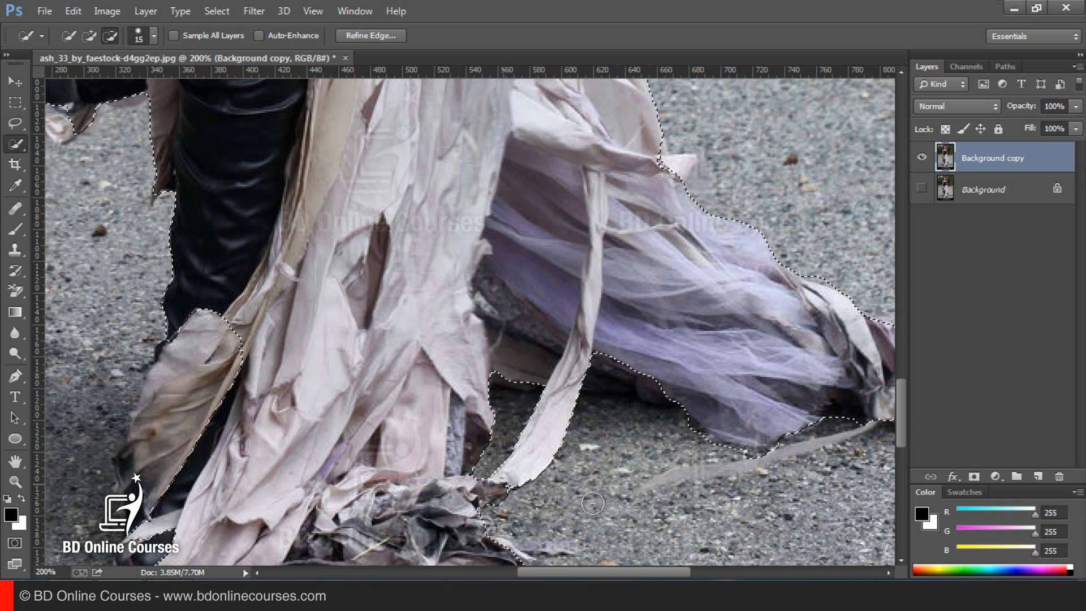
scroll(532, 396, up, 3)
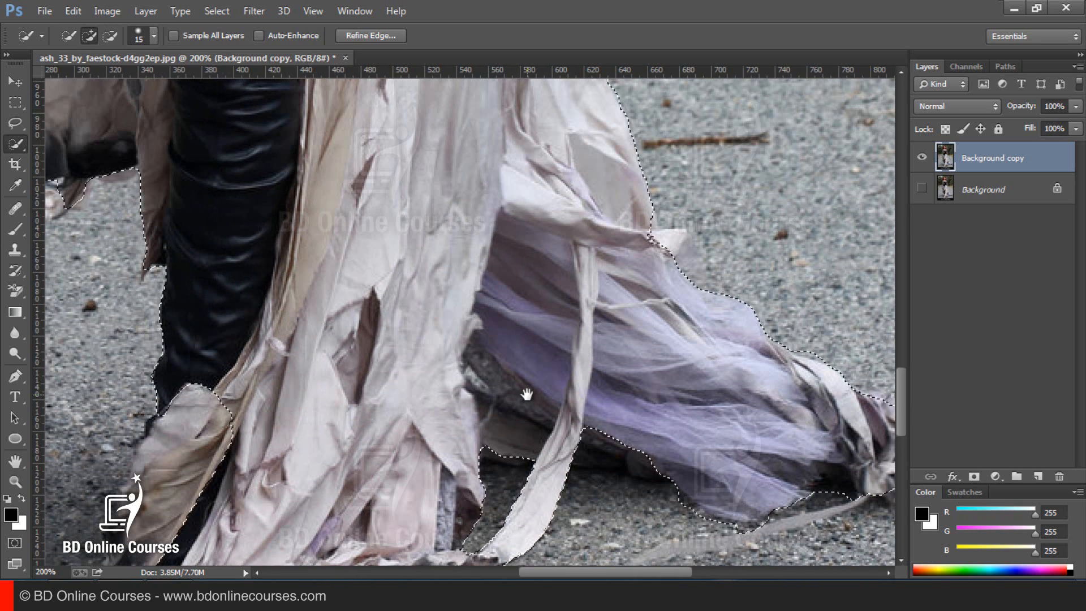
key(alt)
mouse_move(322, 379)
mouse_down()
mouse_move(461, 315)
mouse_move(490, 371)
mouse_move(460, 323)
mouse_move(459, 215)
mouse_move(487, 328)
mouse_up()
Step: Subtract the boot toe under the skirt hem from the selection with a 30 px brush
key(bracketright)
key(bracketright)
key(ctrl+r)
key(ctrl+r)
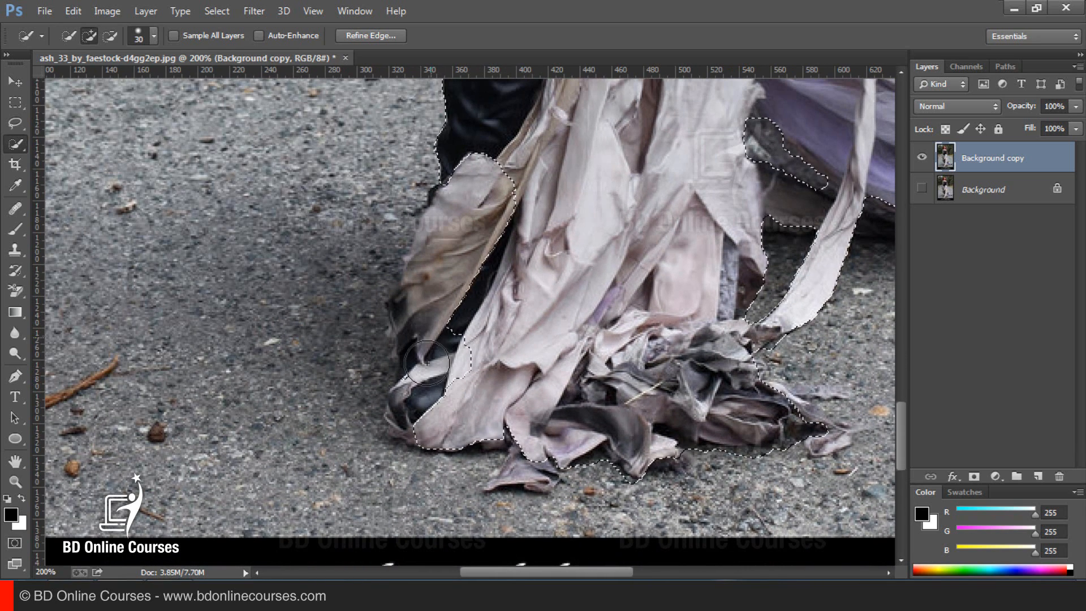
key(alt)
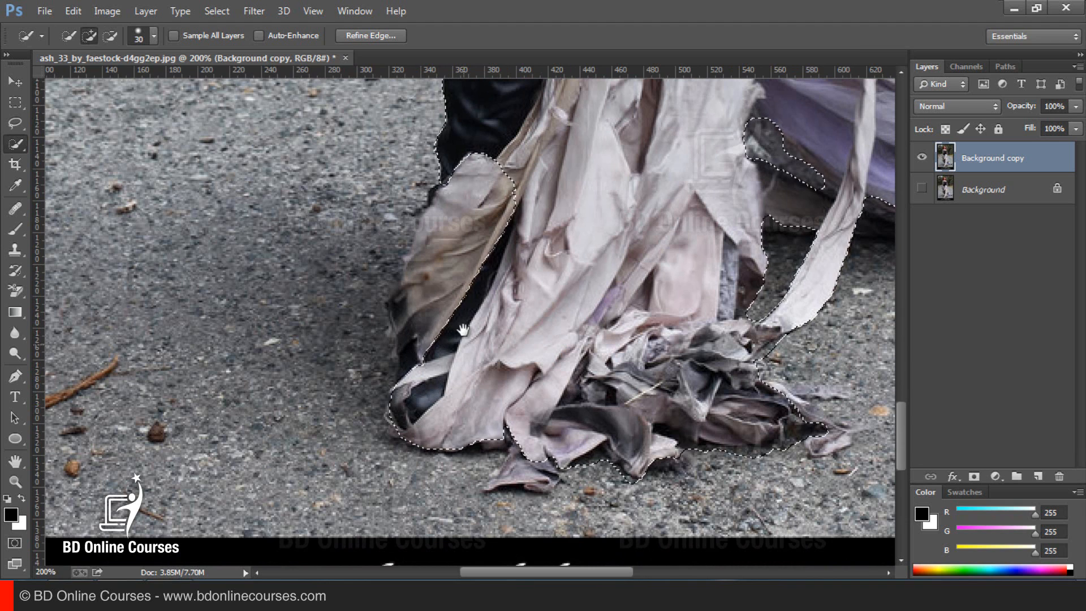
Step: Subtract the ragged fabric flap beside the black boot from the background selection
scroll(418, 418, up, 1)
mouse_move(420, 430)
mouse_down()
mouse_move(424, 373)
mouse_move(438, 345)
mouse_move(446, 357)
mouse_up()
drag(519, 233, 503, 358)
key(alt)
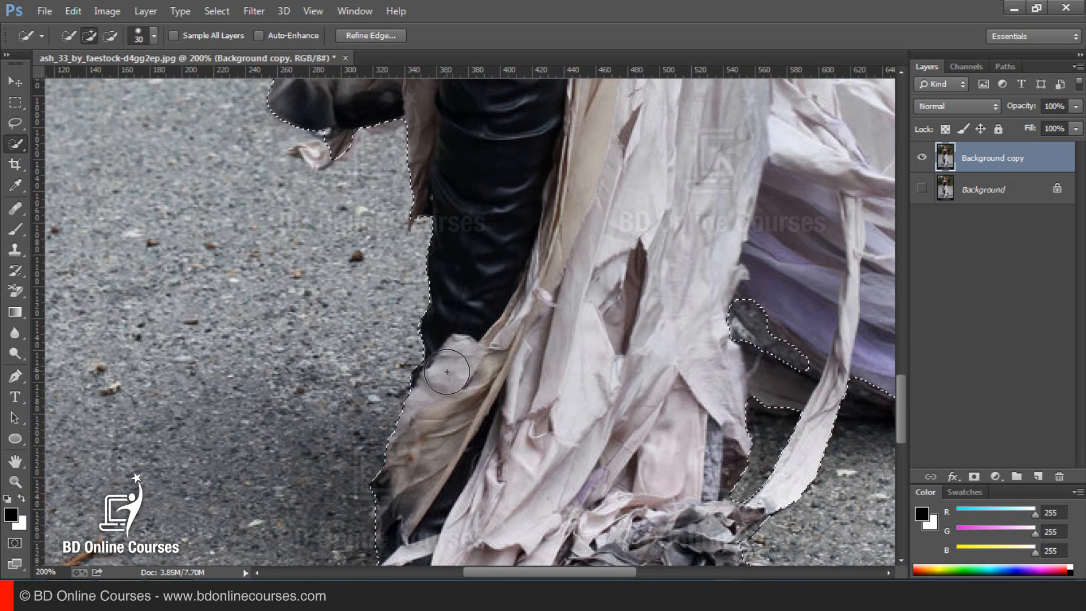
Step: Subtract the skirt edge at the hip, up to the corset's lower corner, from the background selection with a 30 px brush
drag(497, 213, 497, 405)
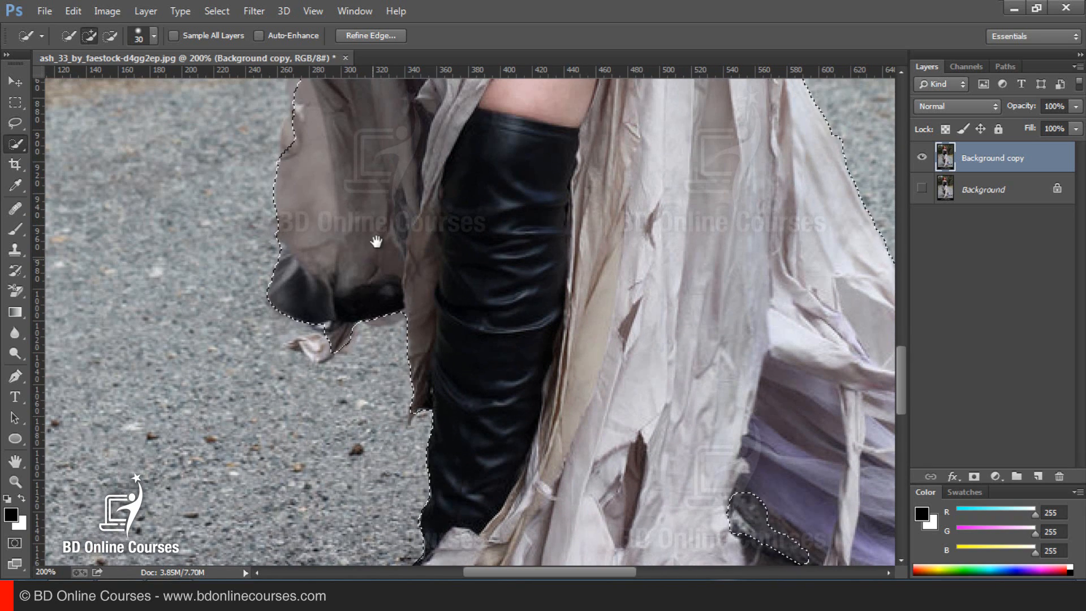
drag(375, 242, 380, 426)
drag(379, 102, 374, 392)
key(alt)
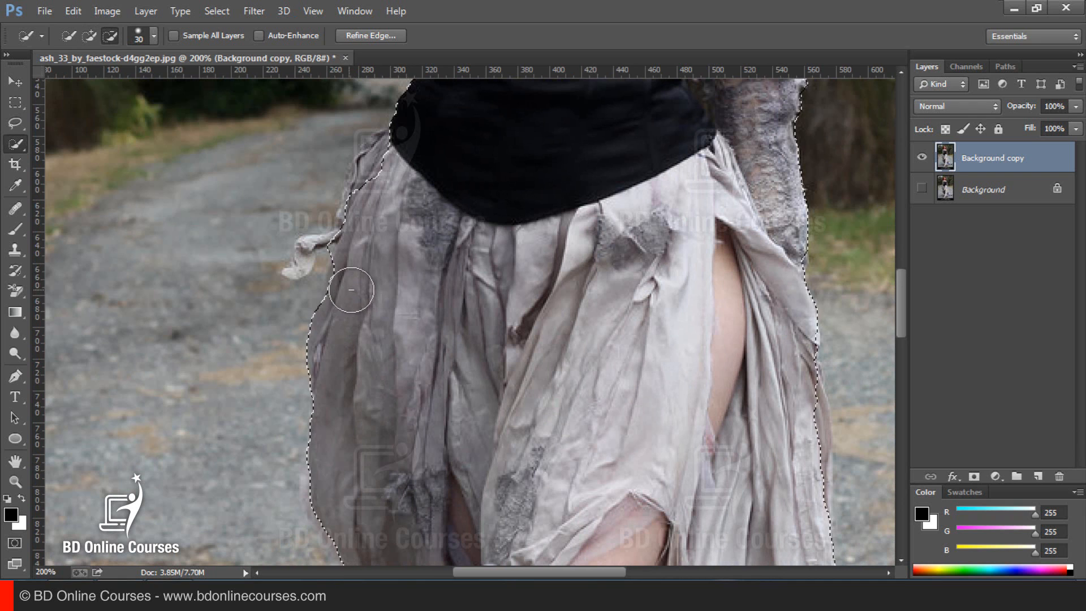
mouse_move(342, 253)
mouse_down()
mouse_move(345, 346)
mouse_move(322, 337)
mouse_up()
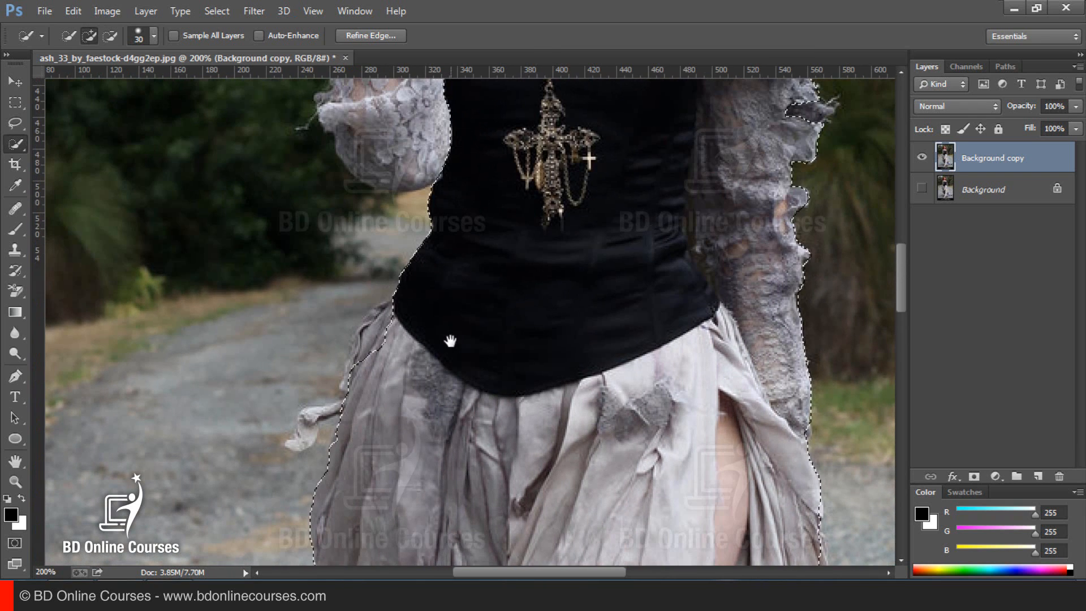
drag(443, 287, 449, 339)
key(alt)
mouse_move(377, 369)
mouse_down()
mouse_move(393, 335)
mouse_move(339, 339)
mouse_move(347, 287)
mouse_move(324, 323)
mouse_up()
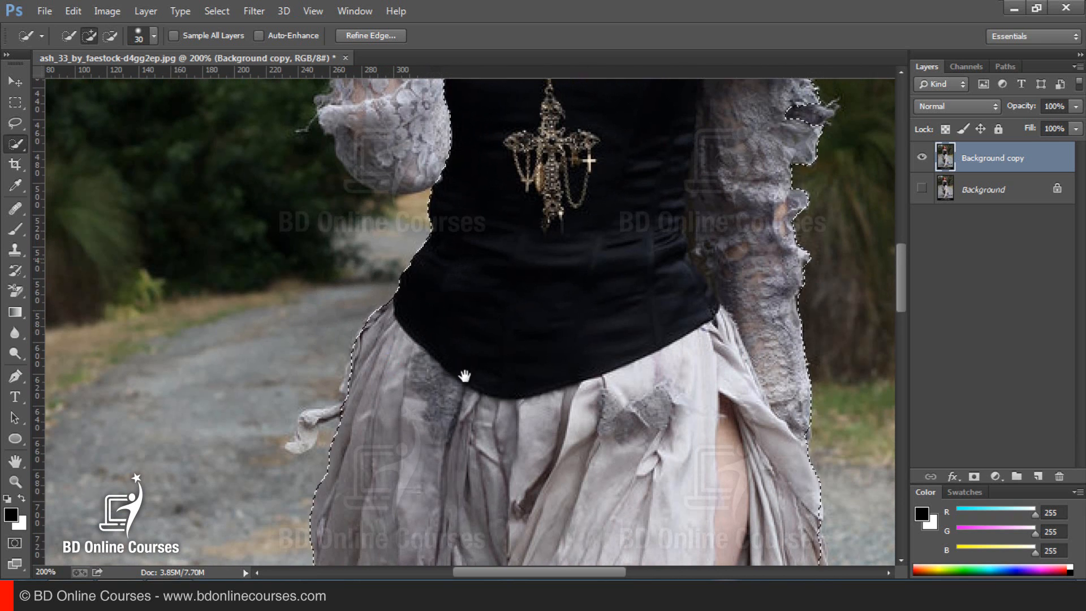
Step: Subtract the raised arm's lace sleeve and buttoned cuff from the selection, keeping the background beside the sleeve's notch selected
scroll(460, 375, up, 4)
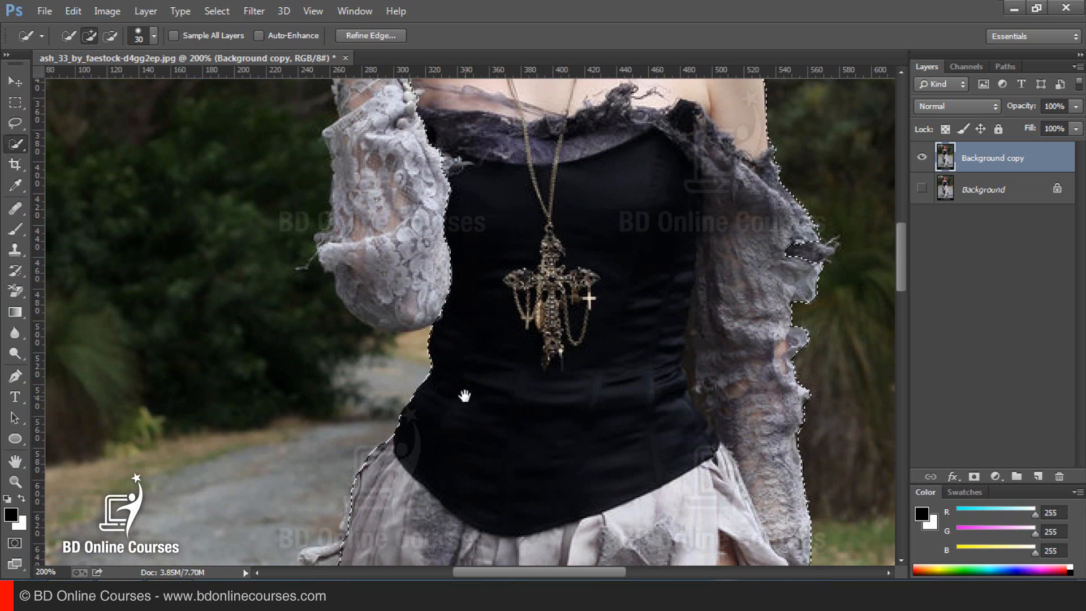
alt+click(408, 284)
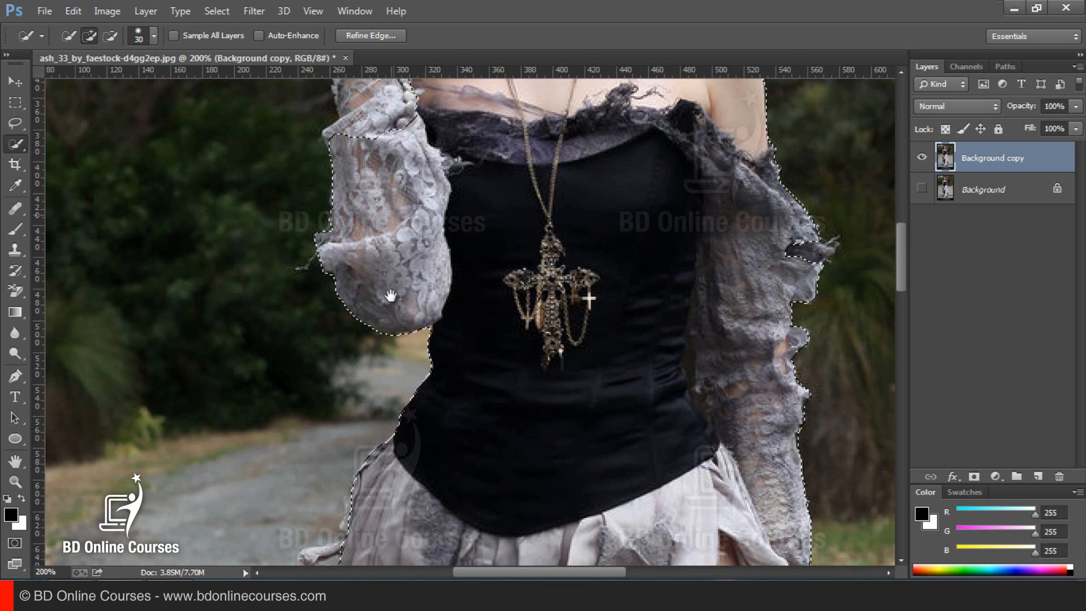
scroll(388, 294, up, 5)
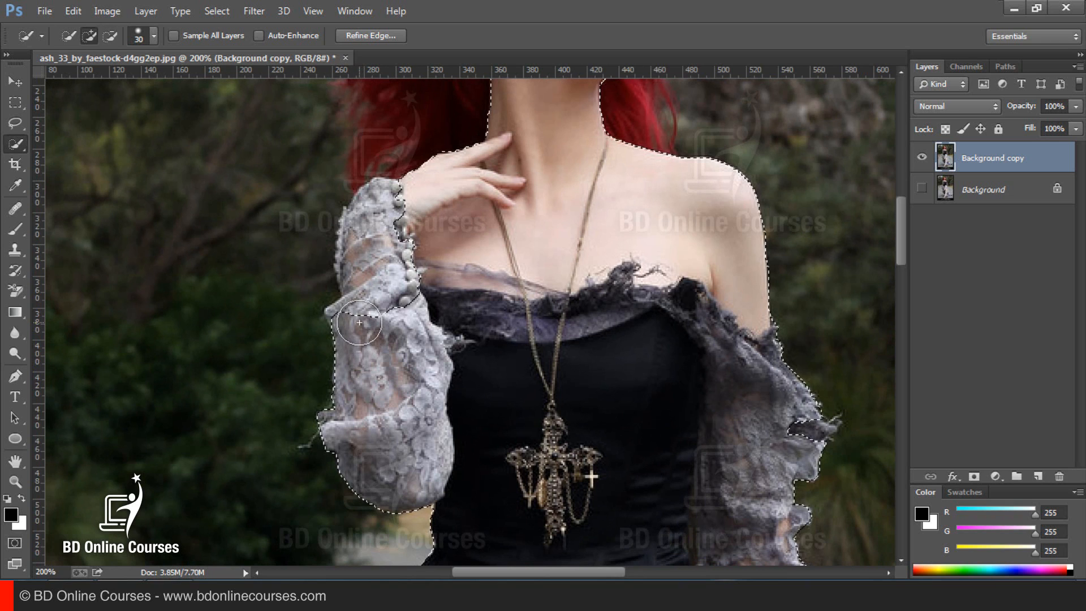
key(alt)
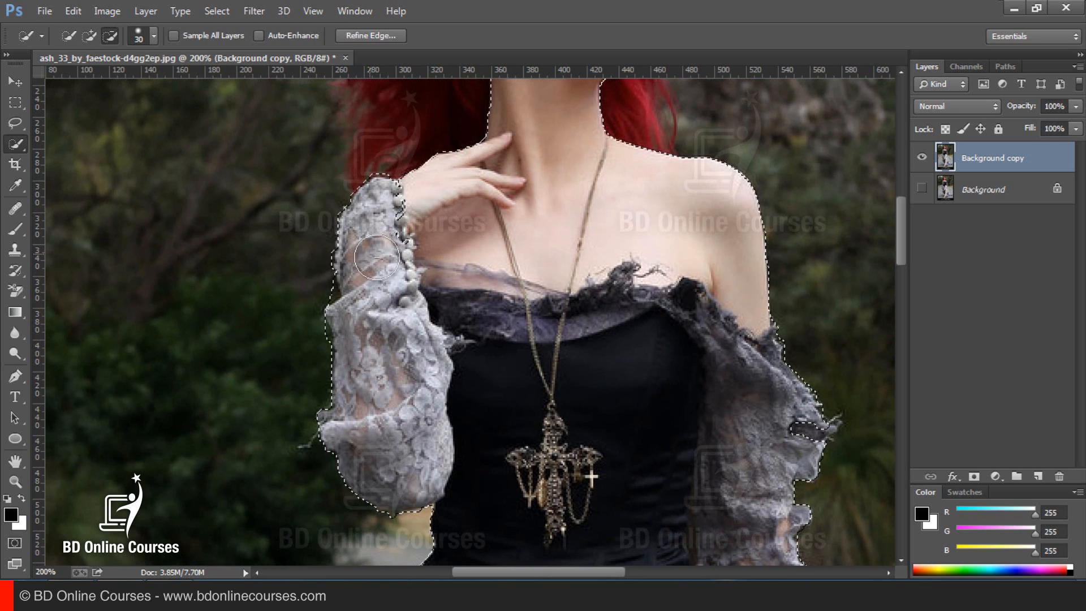
key(ctrl+alt+z)
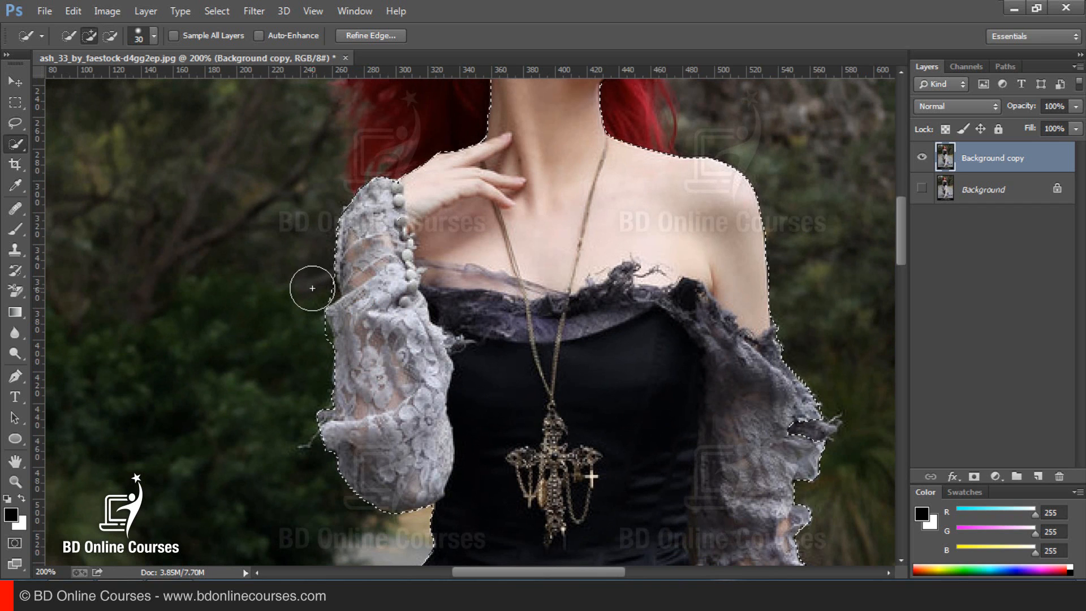
click(325, 301)
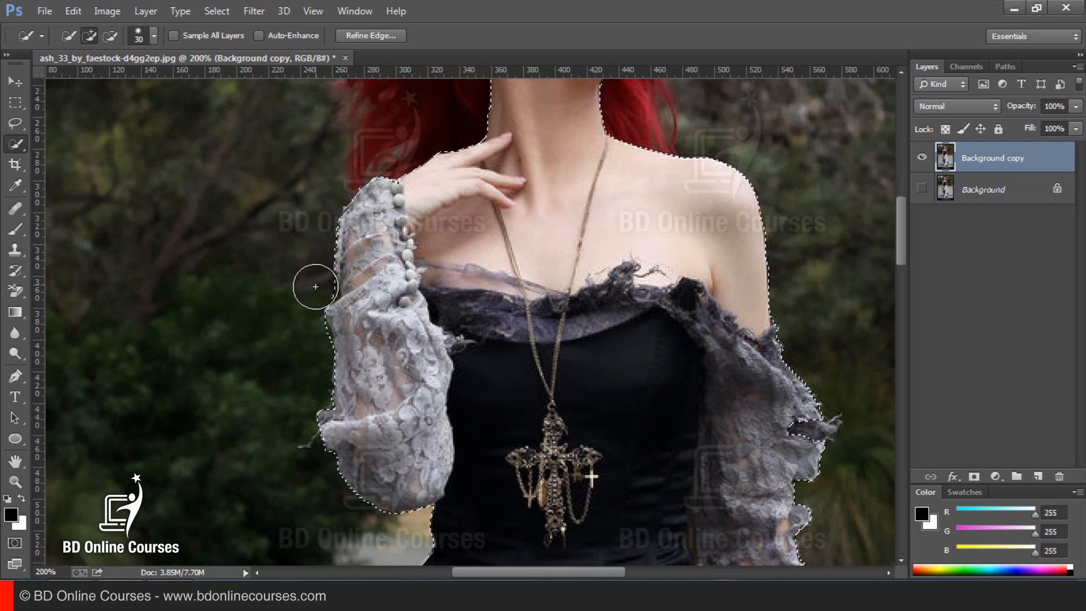
Step: Subtract the red hair hanging behind the neck, between the ear and the raised hand, from the background selection
drag(463, 234, 466, 413)
key(alt)
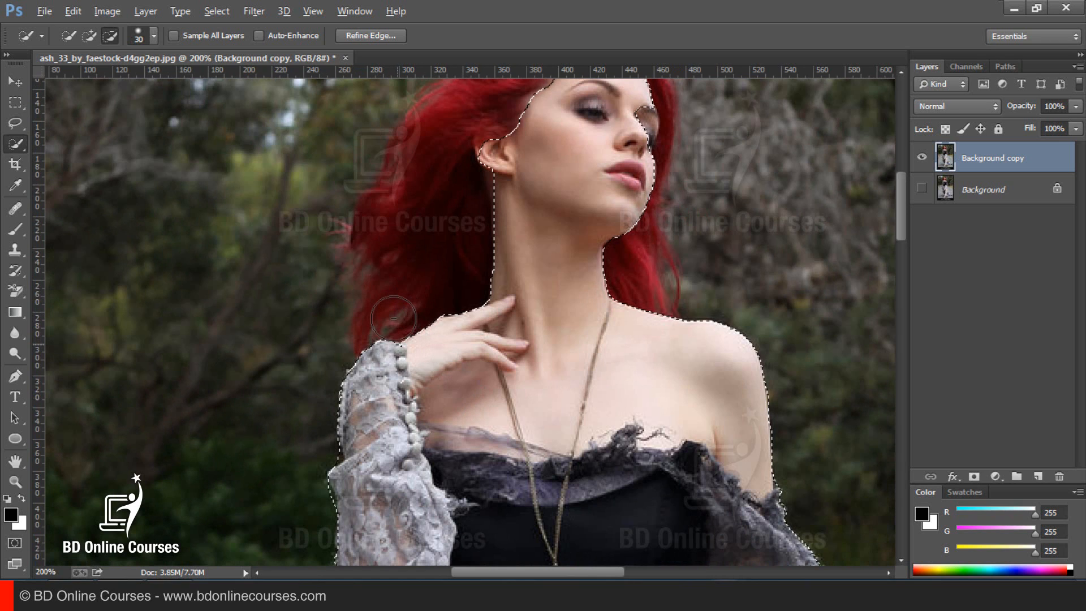
alt+click(393, 317)
alt+click(467, 286)
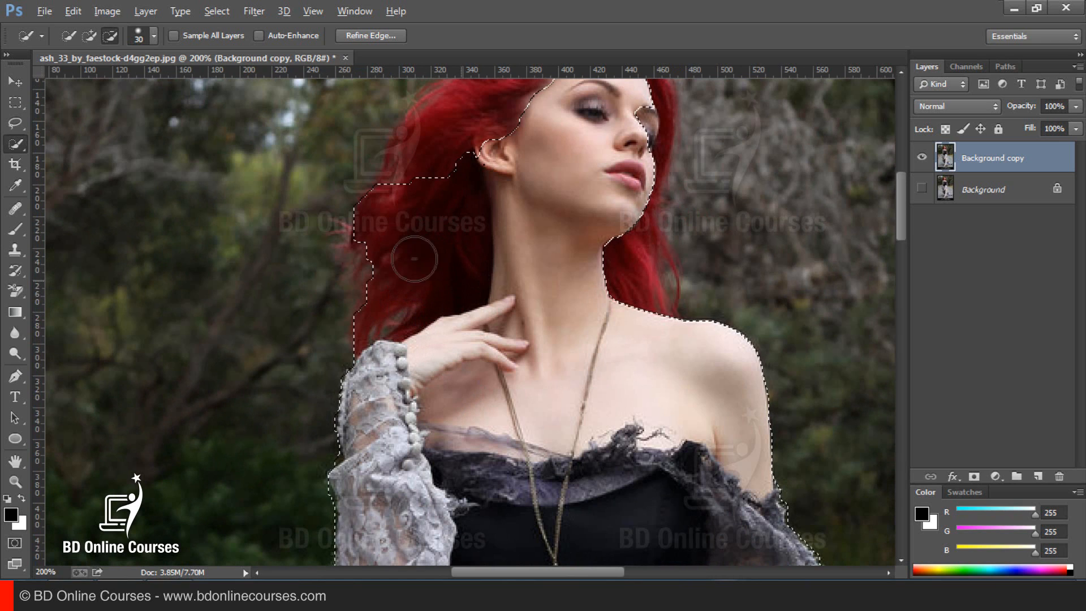
drag(382, 253, 383, 280)
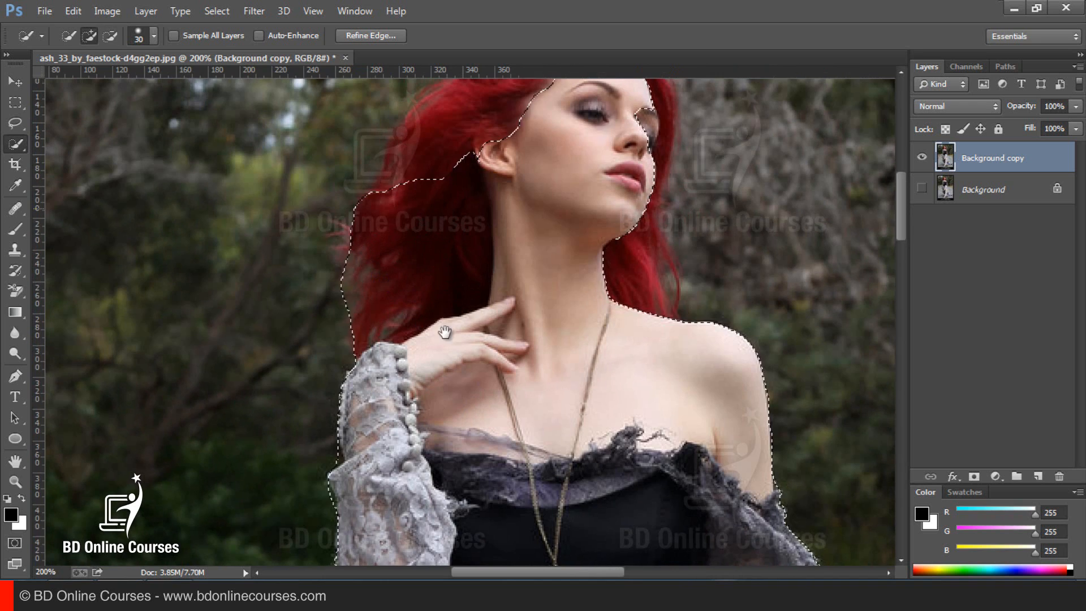
Step: Subtract the hair over the crown and the strands beside the face and jaw from the background selection
scroll(443, 339, up, 4)
mouse_move(416, 334)
mouse_down()
mouse_move(475, 276)
mouse_move(478, 285)
mouse_move(521, 232)
mouse_up()
mouse_move(527, 288)
mouse_down()
mouse_move(517, 301)
mouse_move(510, 280)
mouse_move(539, 293)
mouse_move(553, 332)
mouse_move(443, 234)
mouse_up()
alt+click(469, 257)
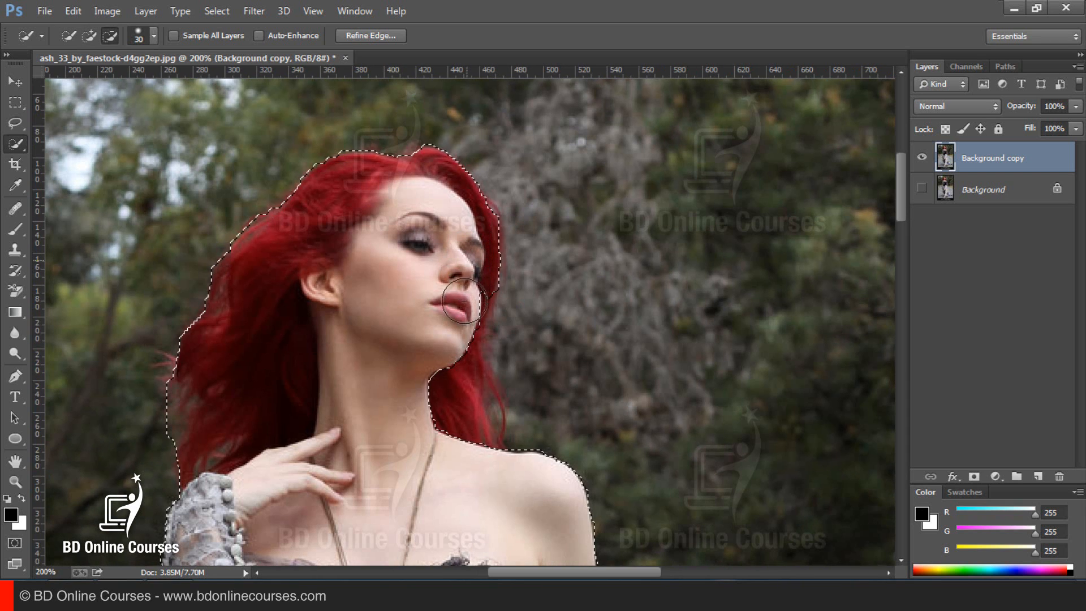
mouse_move(462, 335)
mouse_down()
mouse_move(444, 416)
mouse_move(474, 407)
mouse_move(481, 443)
mouse_up()
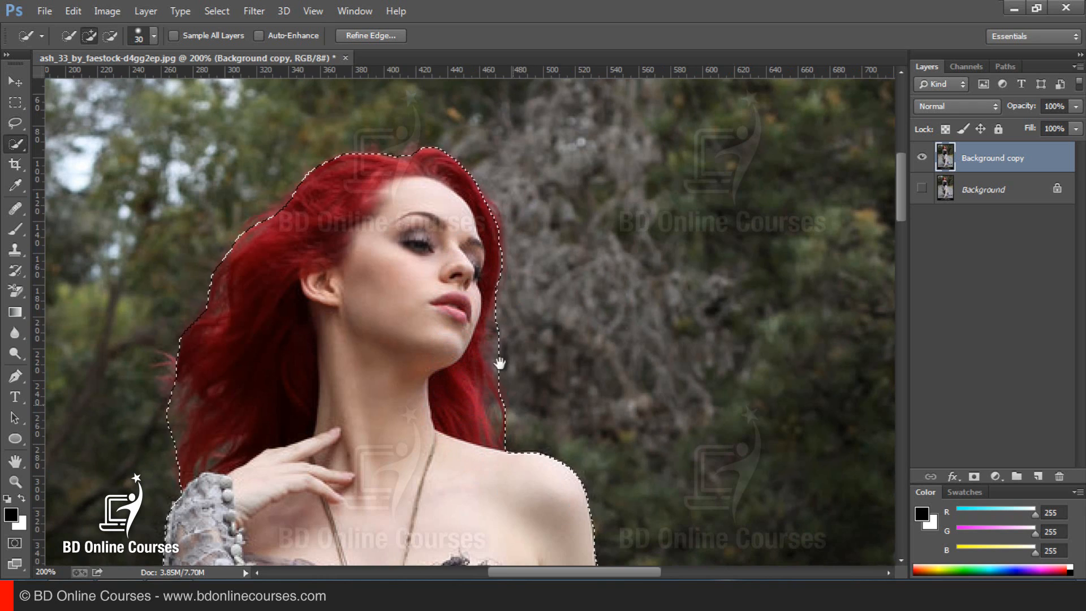
Step: Subtract the torn lace notch on the outer edge of the lowered arm's sleeve from the background selection
drag(497, 364, 485, 286)
drag(601, 518, 478, 235)
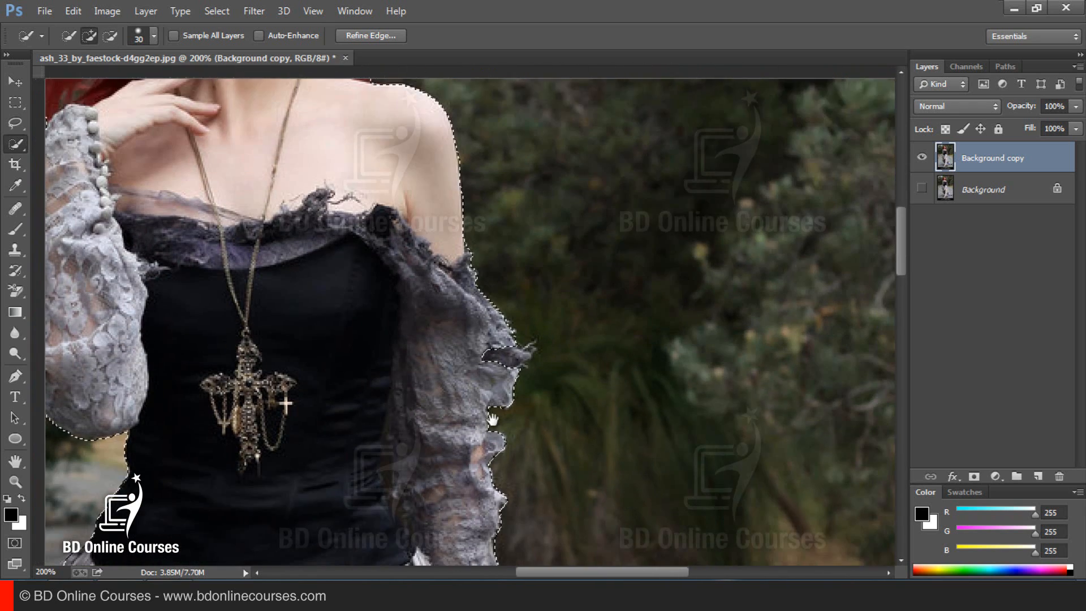
drag(502, 492, 507, 344)
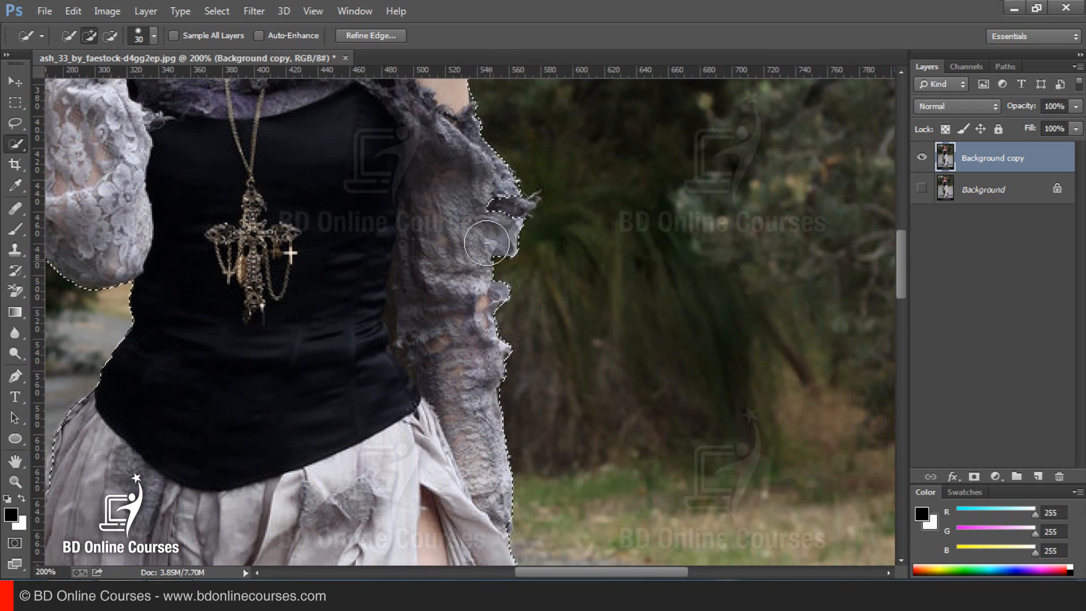
alt+click(502, 207)
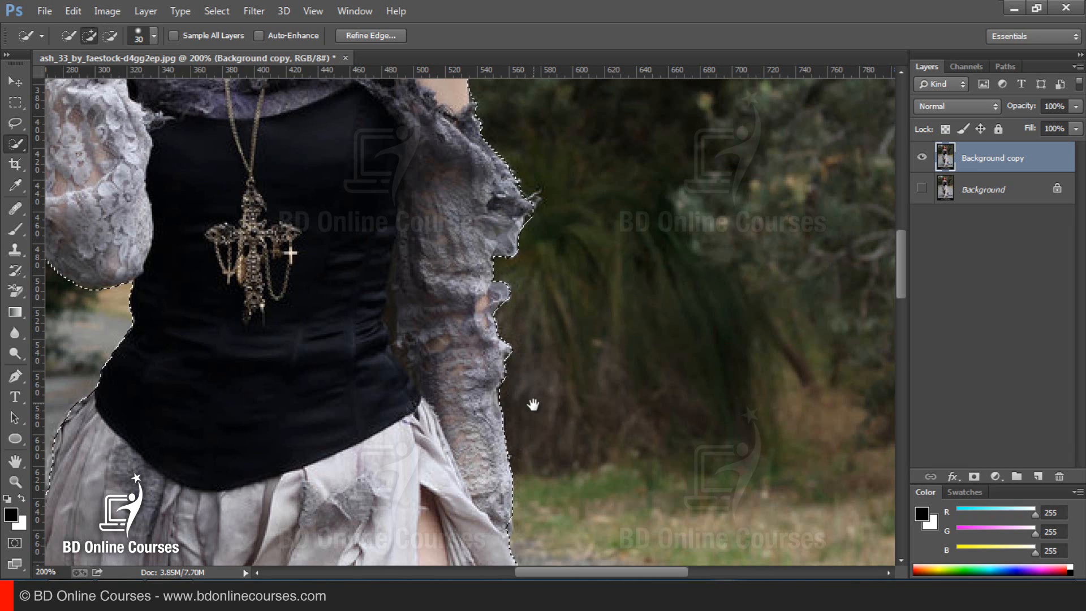
Step: Invert the selection so the woman is selected, and subtract the stray patch of sky in the photo's upper corner
drag(531, 402, 531, 243)
drag(535, 456, 536, 216)
scroll(538, 344, down, 2)
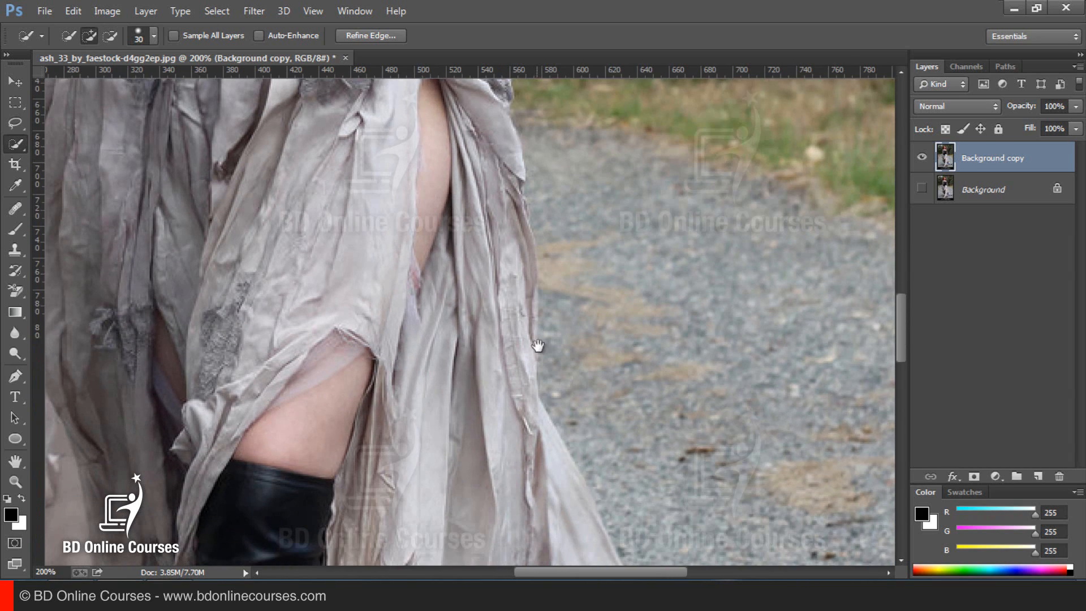
scroll(555, 376, down, 2)
key(ctrl+0)
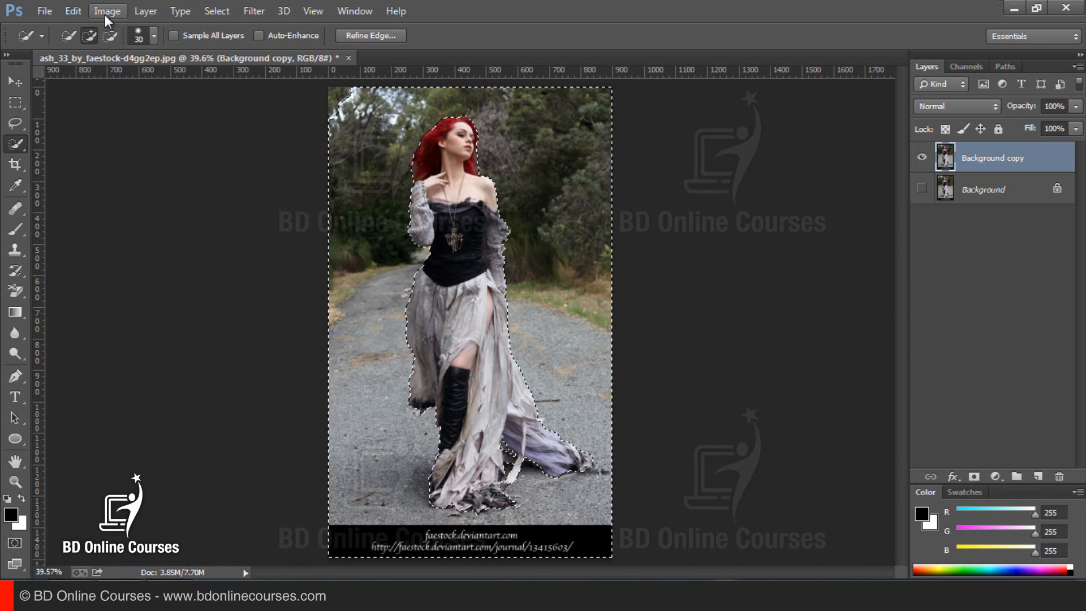
click(209, 16)
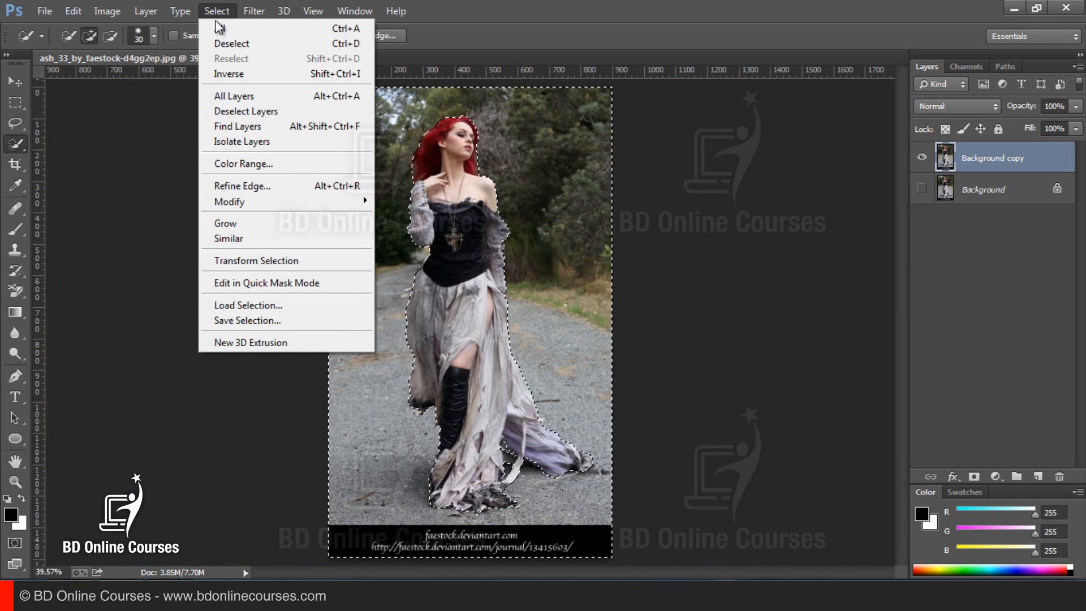
click(241, 74)
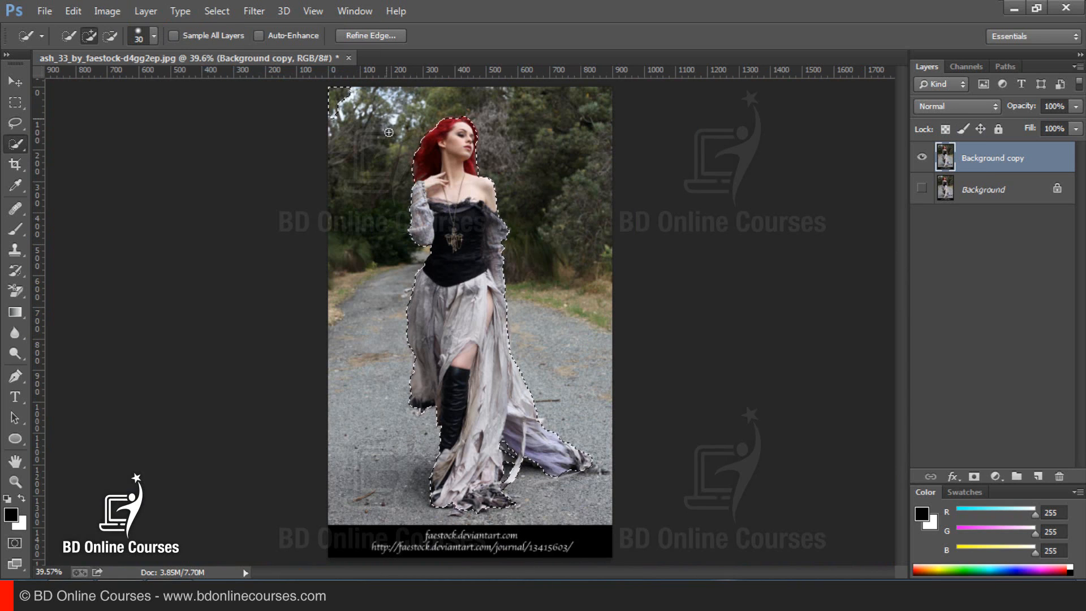
key(alt)
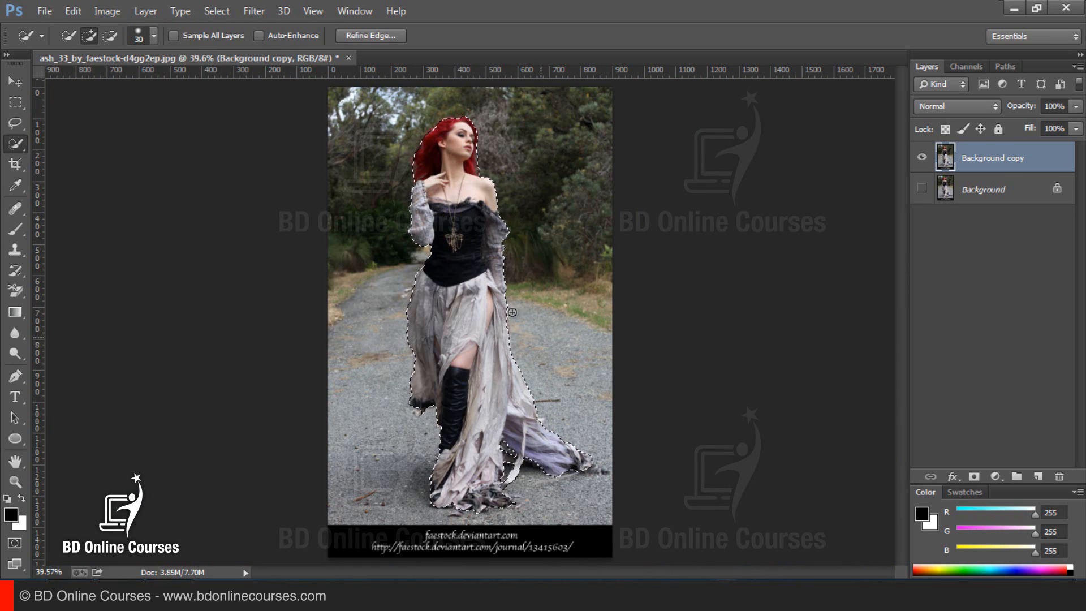
Step: Open Refine Edge and refine the hair edge beside the jaw and neck, above the bare shoulder, with a size 22 brush
click(373, 35)
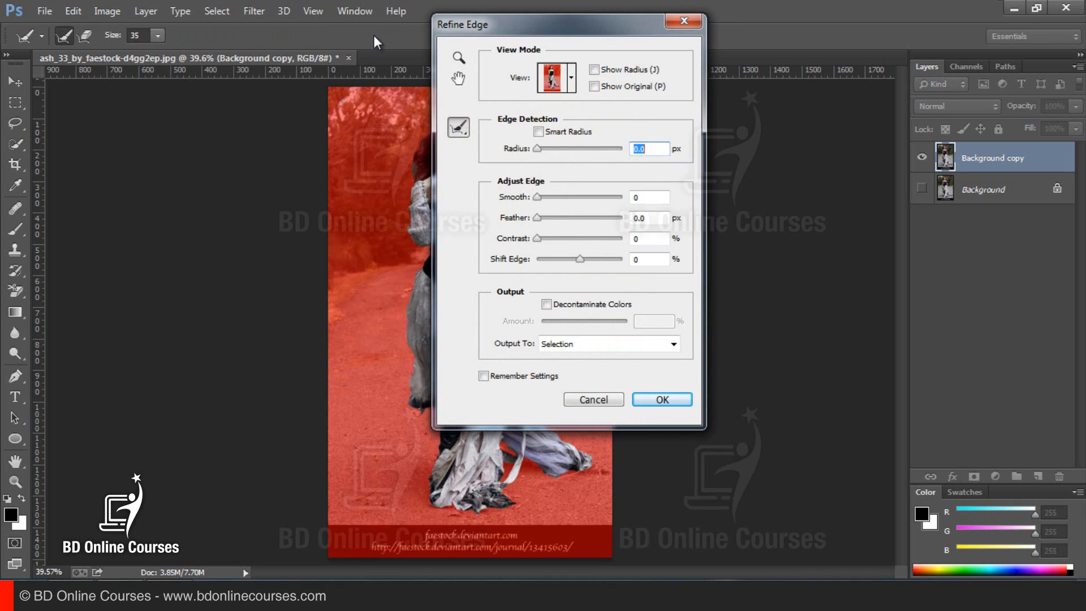
drag(573, 24, 729, 28)
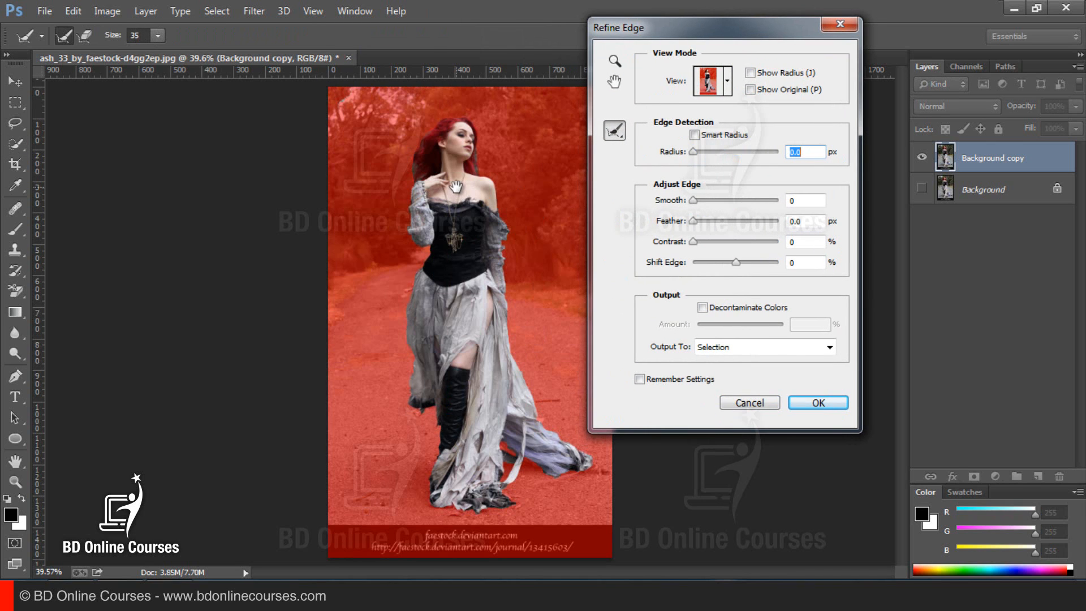
click(479, 189)
click(478, 188)
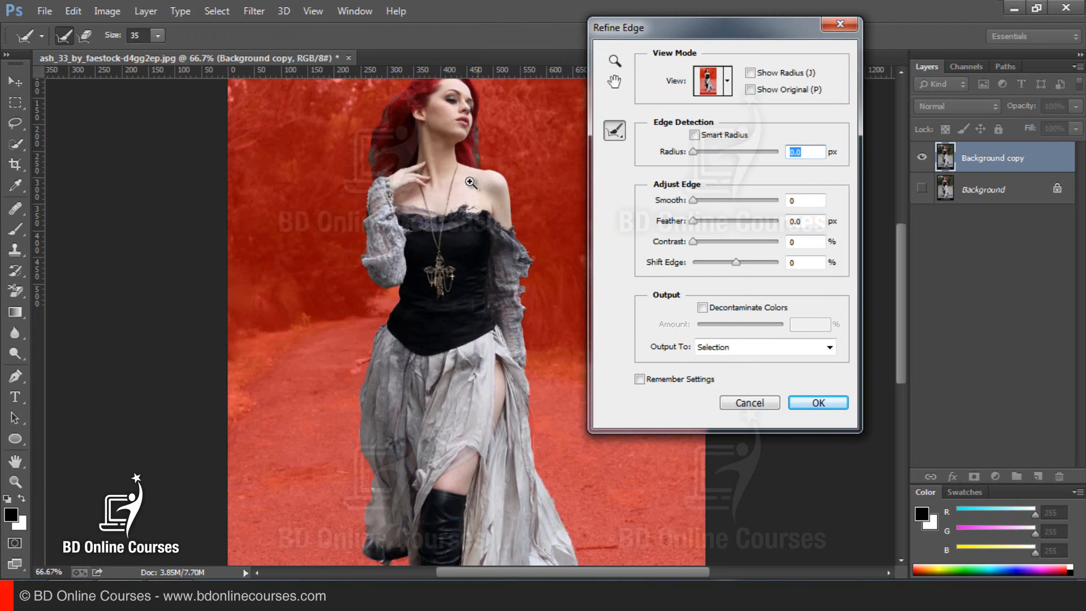
click(475, 184)
click(470, 176)
drag(462, 164, 424, 340)
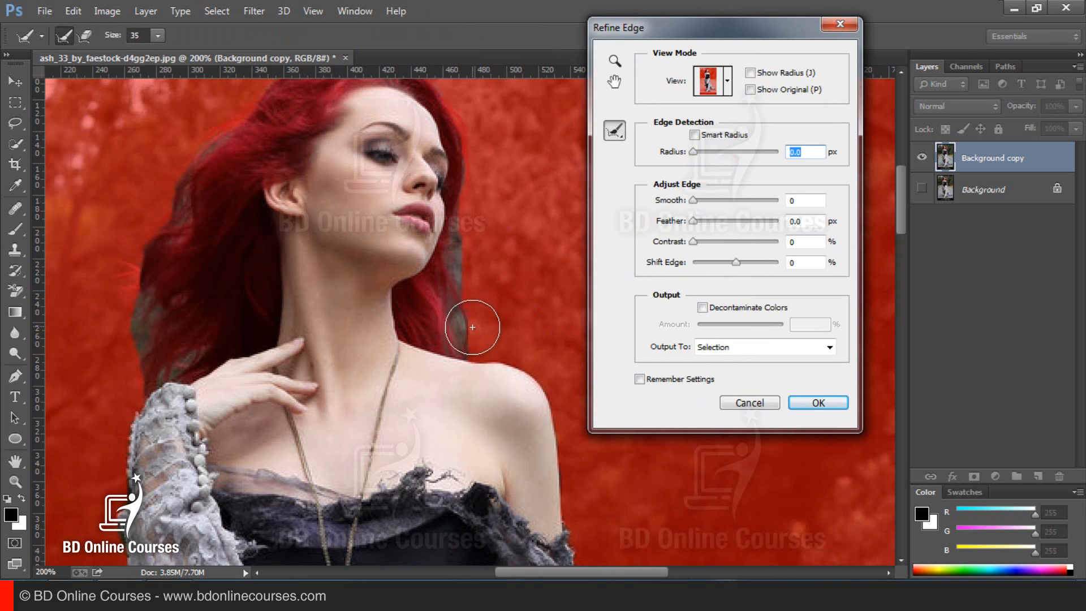
drag(473, 320, 472, 356)
click(158, 36)
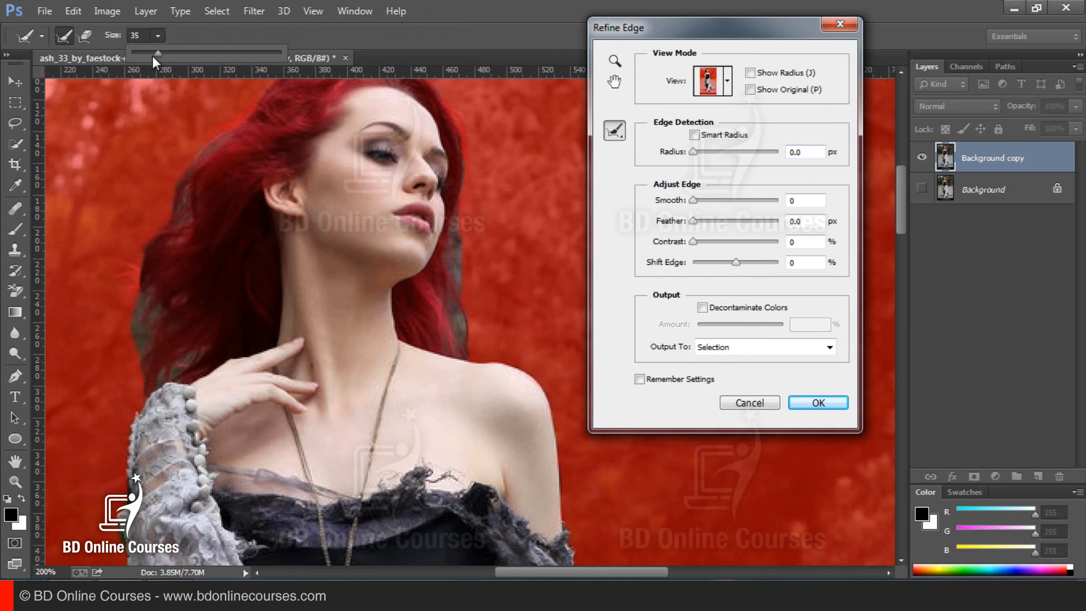
mouse_move(463, 338)
mouse_down()
mouse_move(452, 290)
mouse_move(463, 242)
mouse_up()
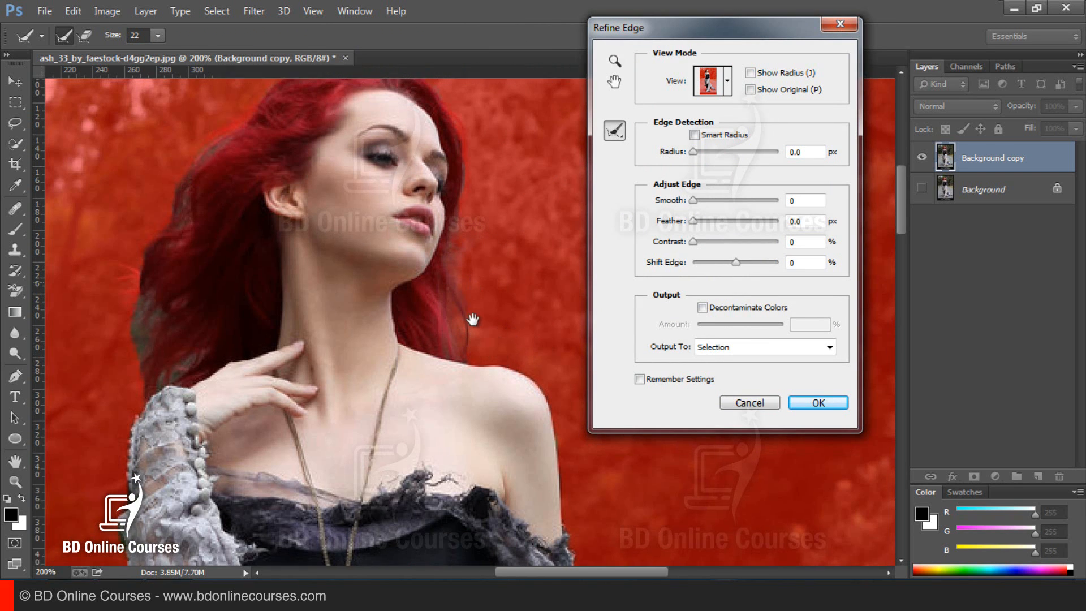
Step: Refine the hair edge beside the face, over the crown and down the back of the head
scroll(473, 315, up, 2)
mouse_move(460, 289)
mouse_down()
mouse_move(480, 182)
mouse_move(493, 184)
mouse_move(474, 254)
mouse_up()
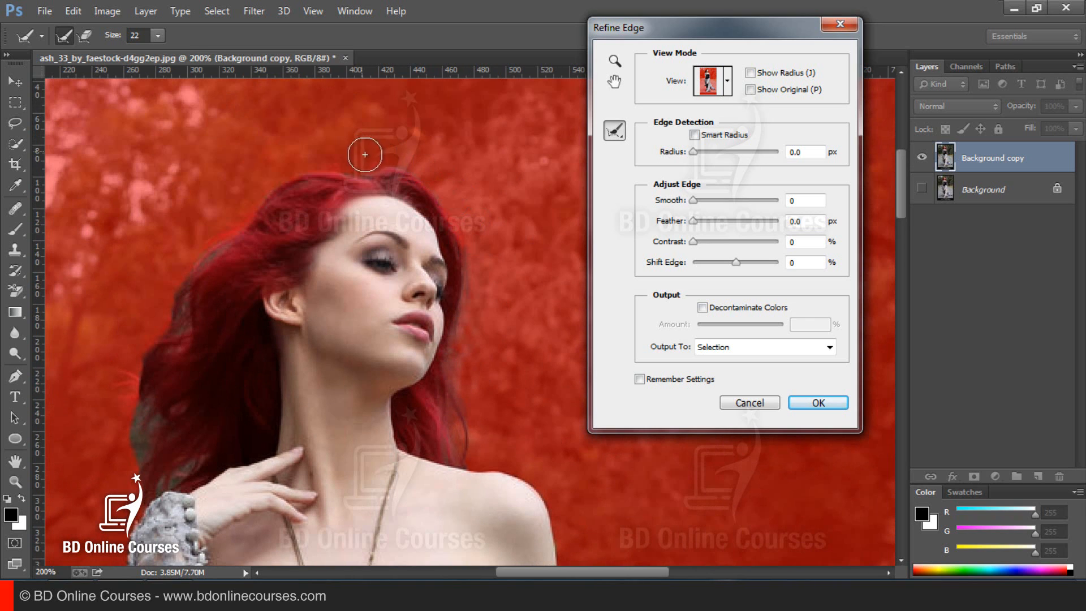
mouse_move(381, 152)
mouse_down()
mouse_move(417, 158)
mouse_move(455, 196)
mouse_move(347, 157)
mouse_up()
drag(311, 204, 385, 127)
drag(300, 154, 237, 254)
Step: Refine the lower hair edge behind the neck and the outer edge of the raised arm's lace sleeve
drag(296, 318, 354, 202)
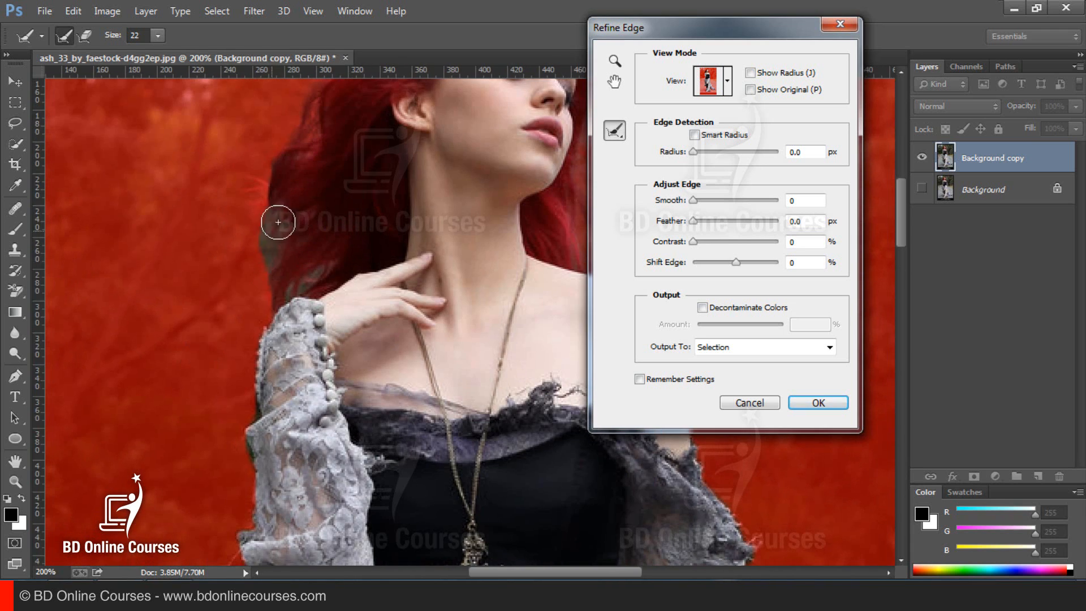
mouse_move(317, 271)
mouse_down()
mouse_move(256, 275)
mouse_move(278, 198)
mouse_up()
drag(364, 194, 346, 284)
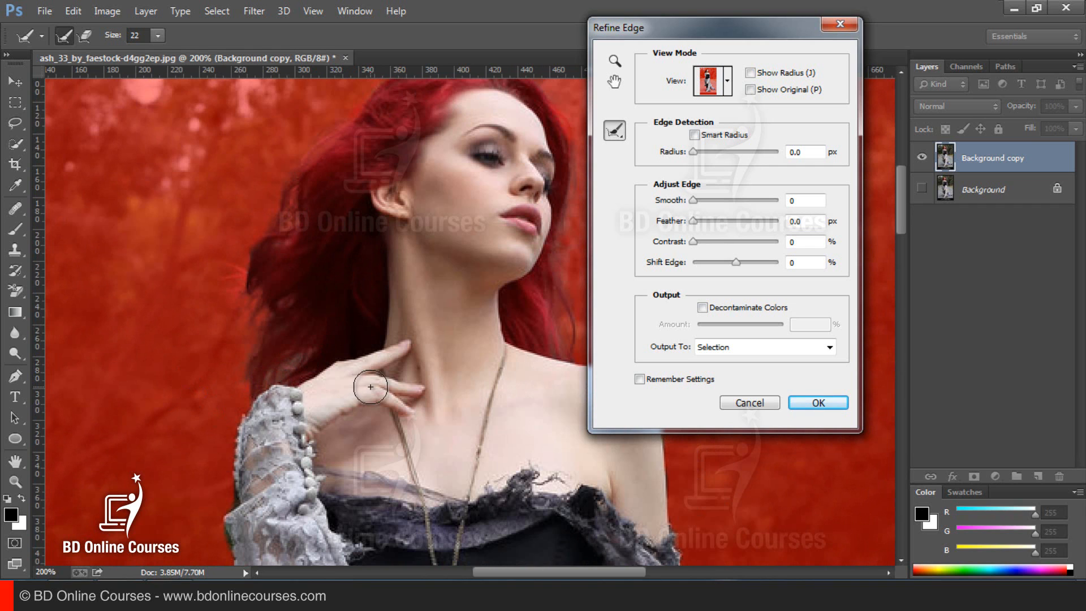
drag(323, 230, 287, 320)
Step: Set Refine Edge to Smooth 9, Radius 1.4 px and Shift Edge +8%, and output the woman to a new layer with layer mask
drag(406, 223, 383, 267)
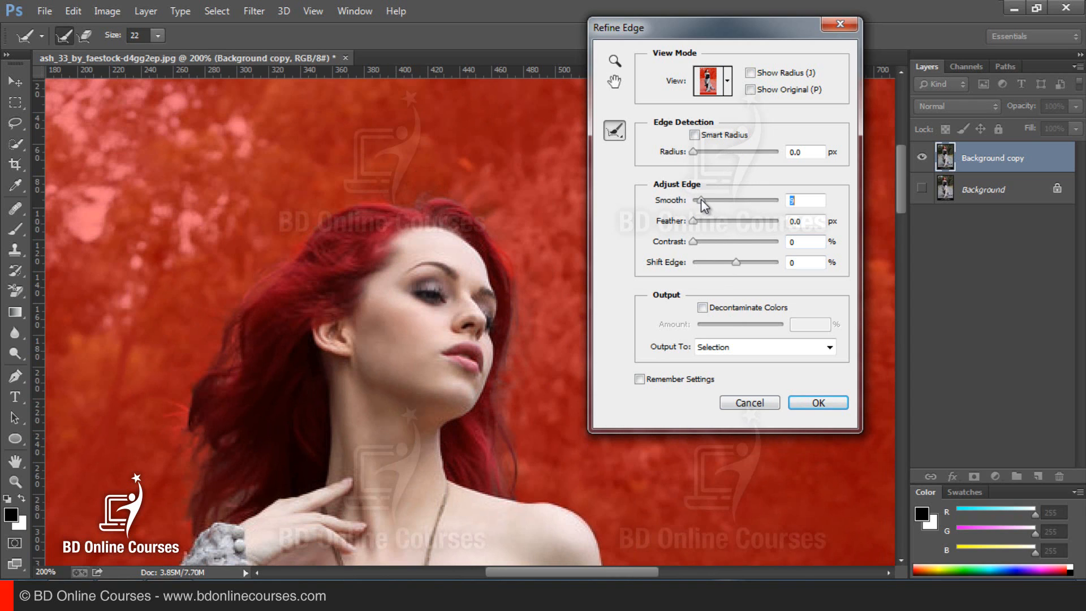
drag(692, 152, 699, 152)
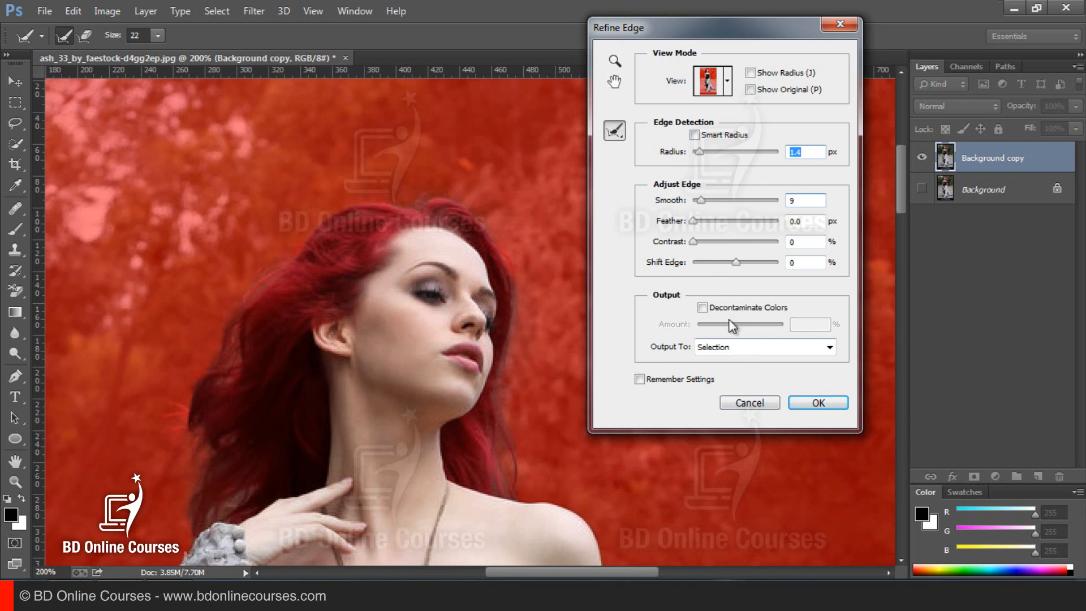
drag(731, 261, 739, 261)
click(757, 351)
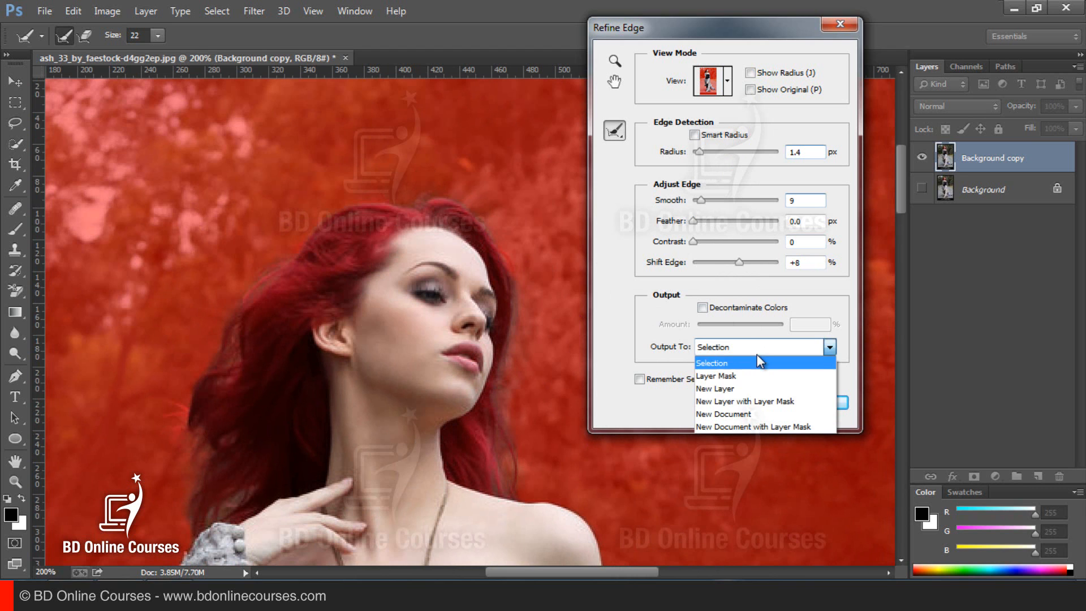
click(758, 405)
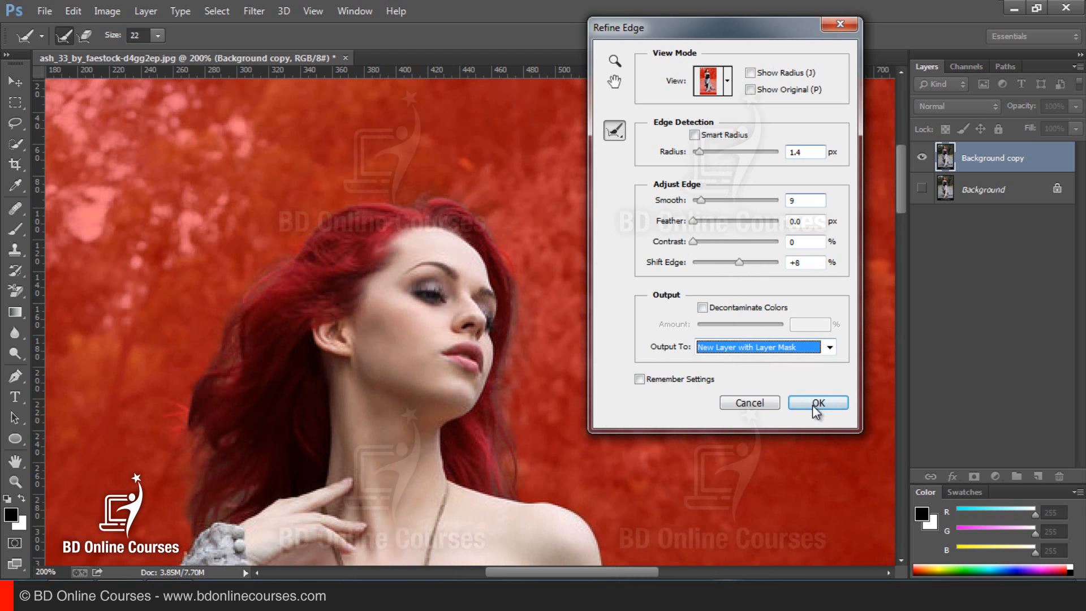
click(815, 402)
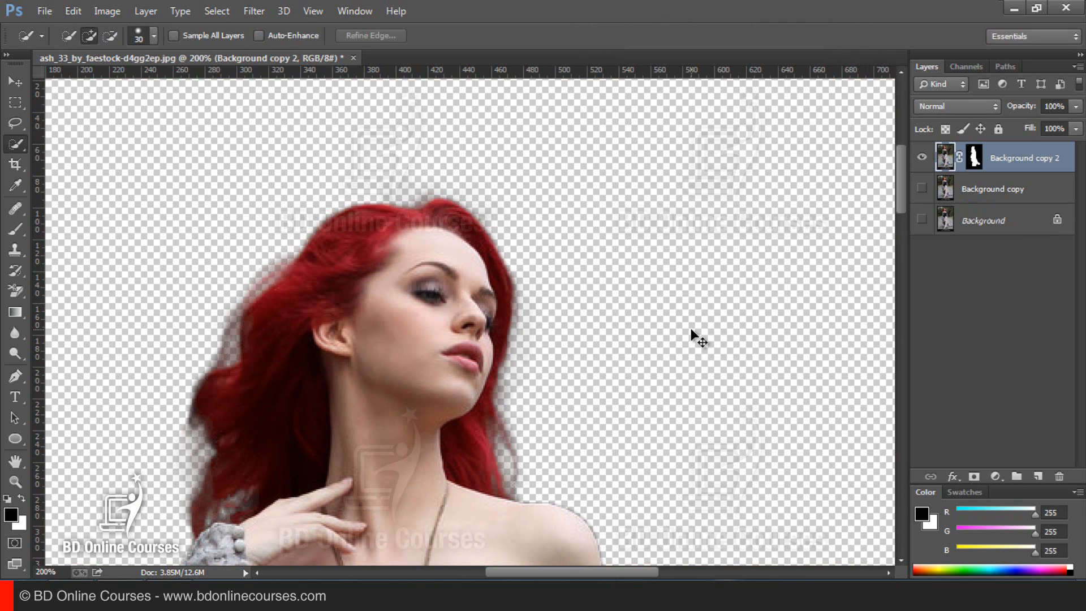
Step: Apply the layer mask of the cut-out woman's layer permanently to that layer
key(ctrl+0)
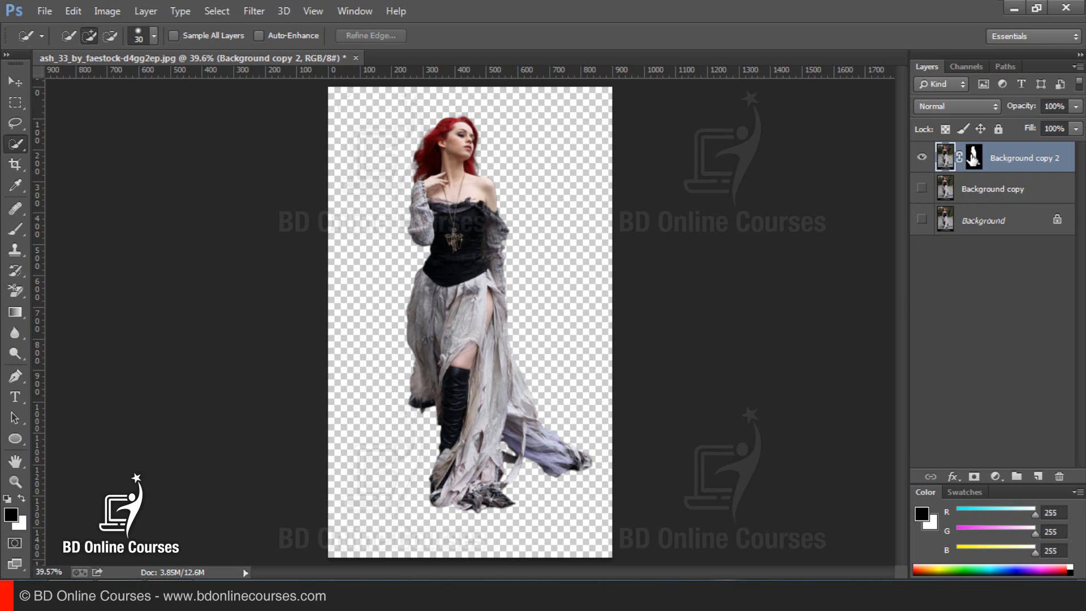
drag(973, 157, 1056, 477)
click(493, 232)
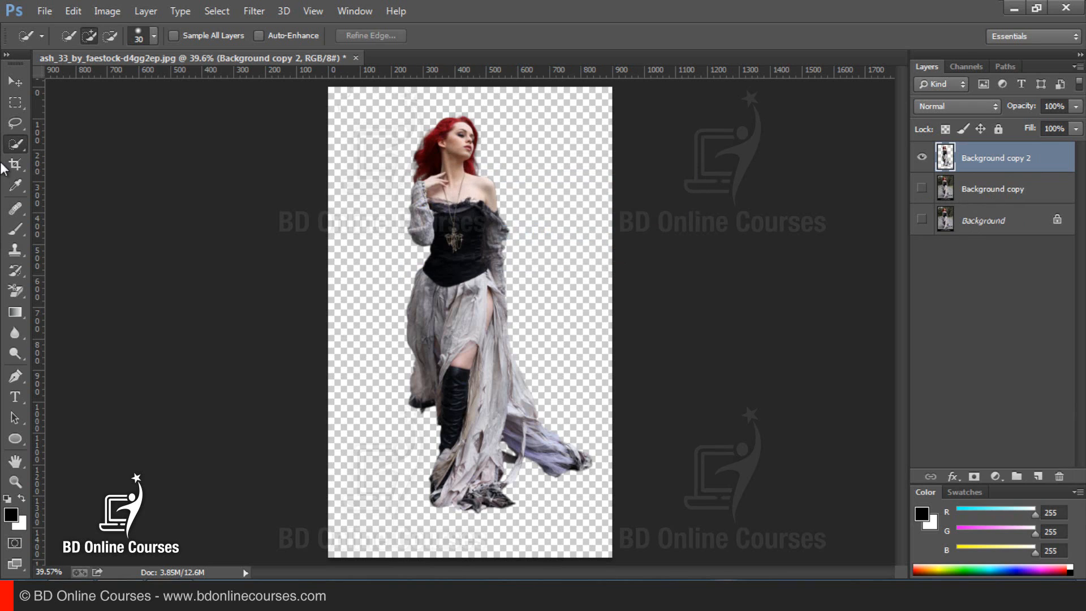
Step: Create a new RGB document 1600 pixels wide and 2560 pixels high at 200 pixels/inch with a white background
click(15, 102)
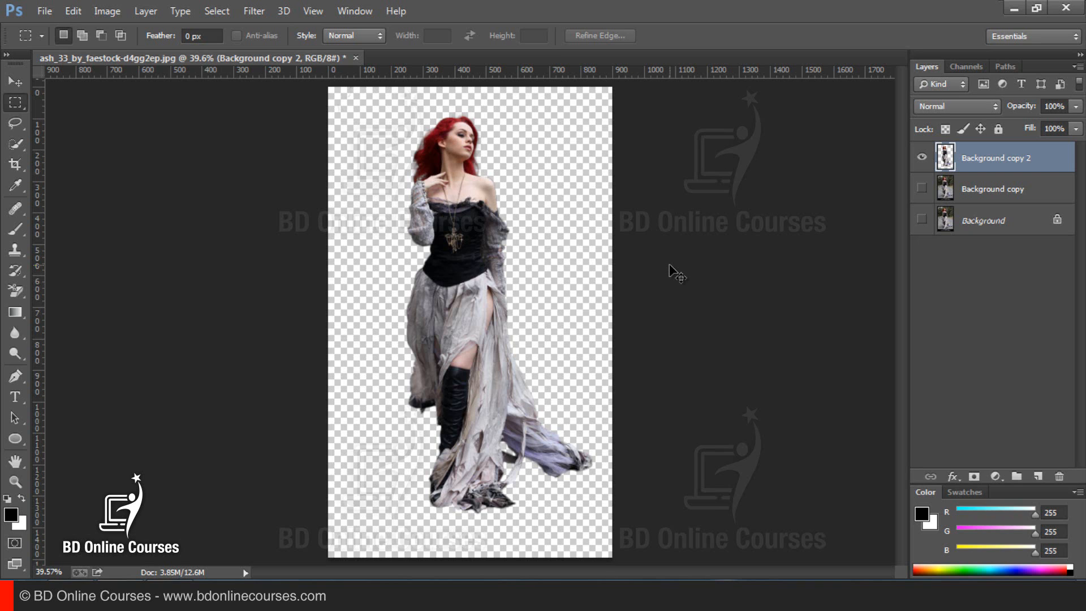
click(43, 16)
click(56, 28)
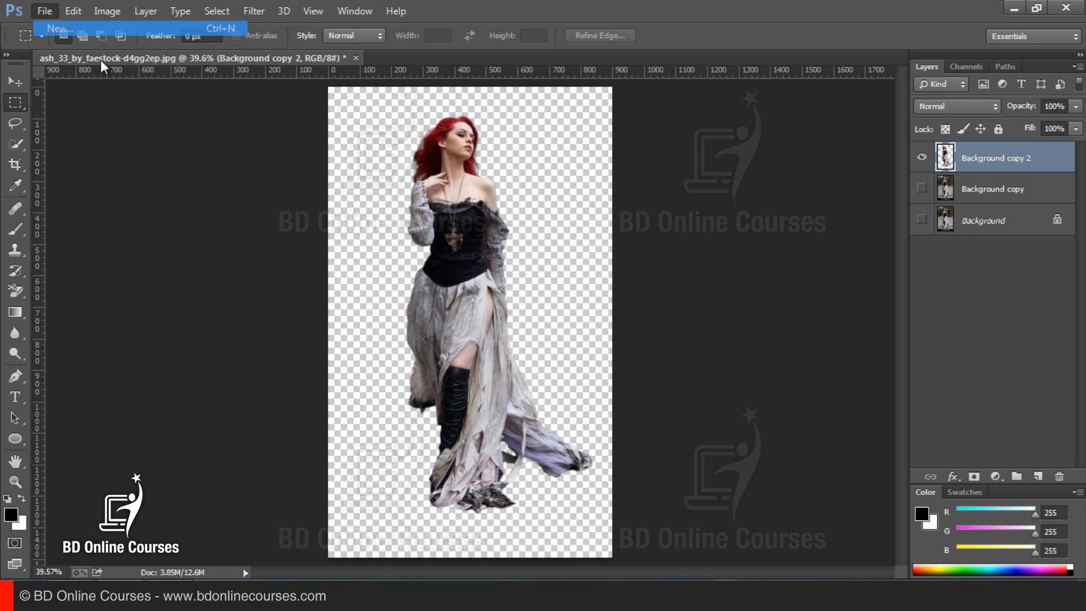
double_click(322, 224)
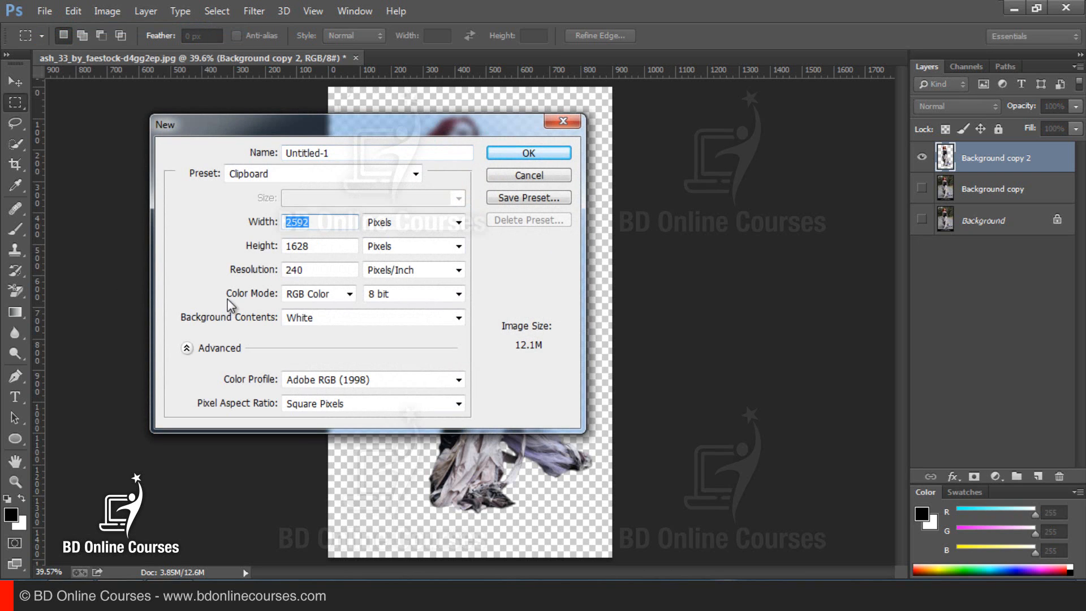
text(1600)
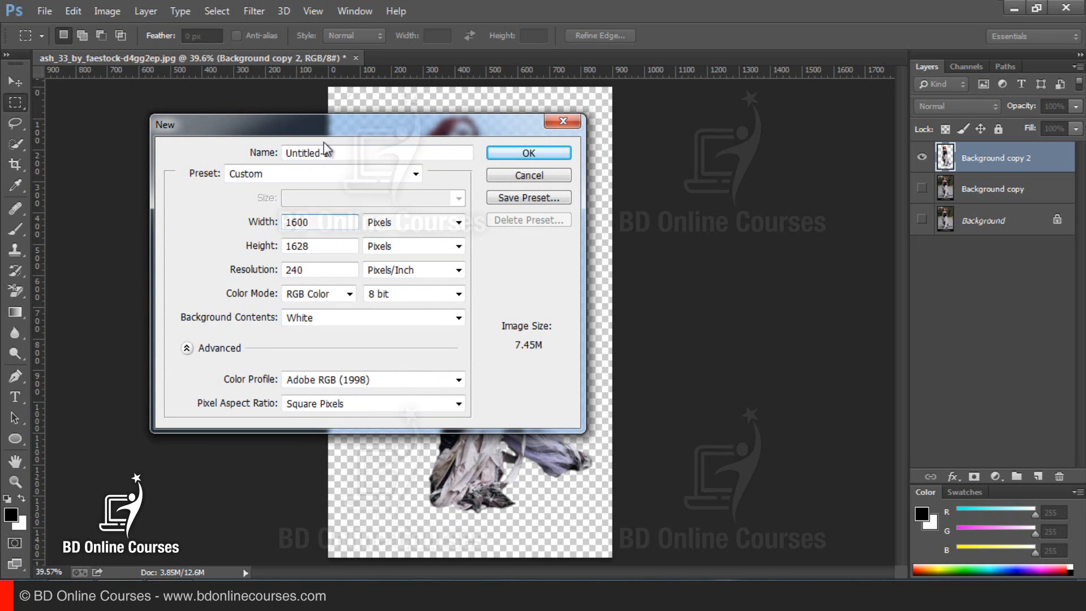
double_click(321, 246)
text(25)
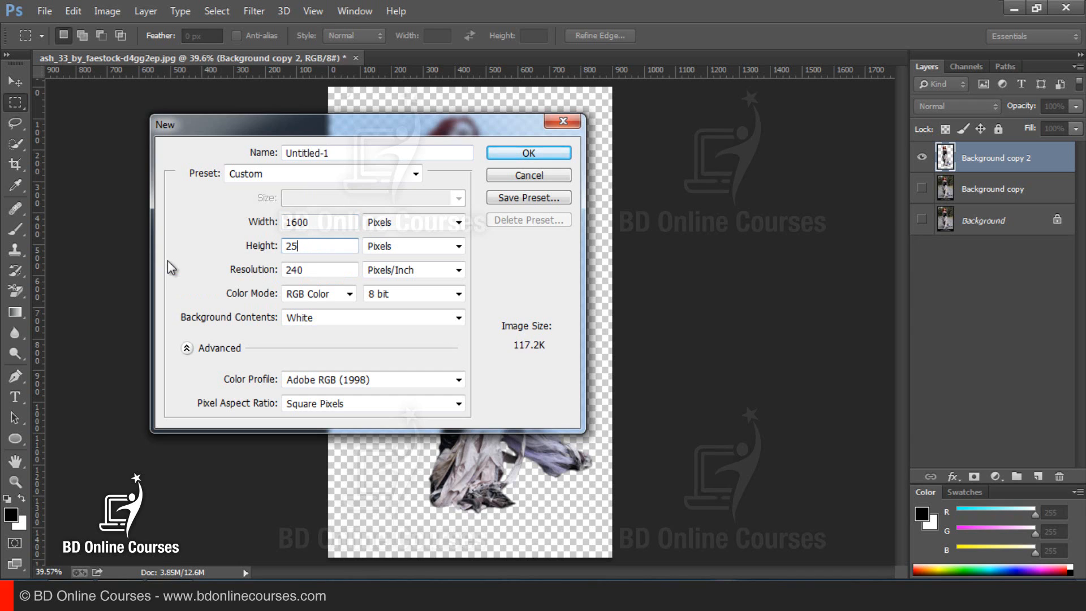
text(60)
key(Tab)
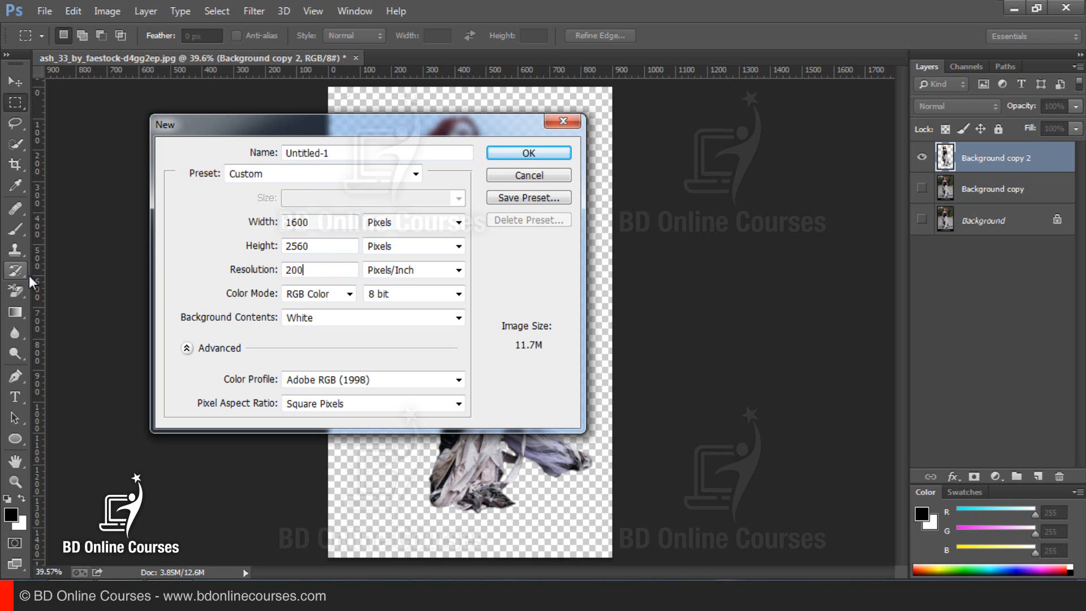
key(Return)
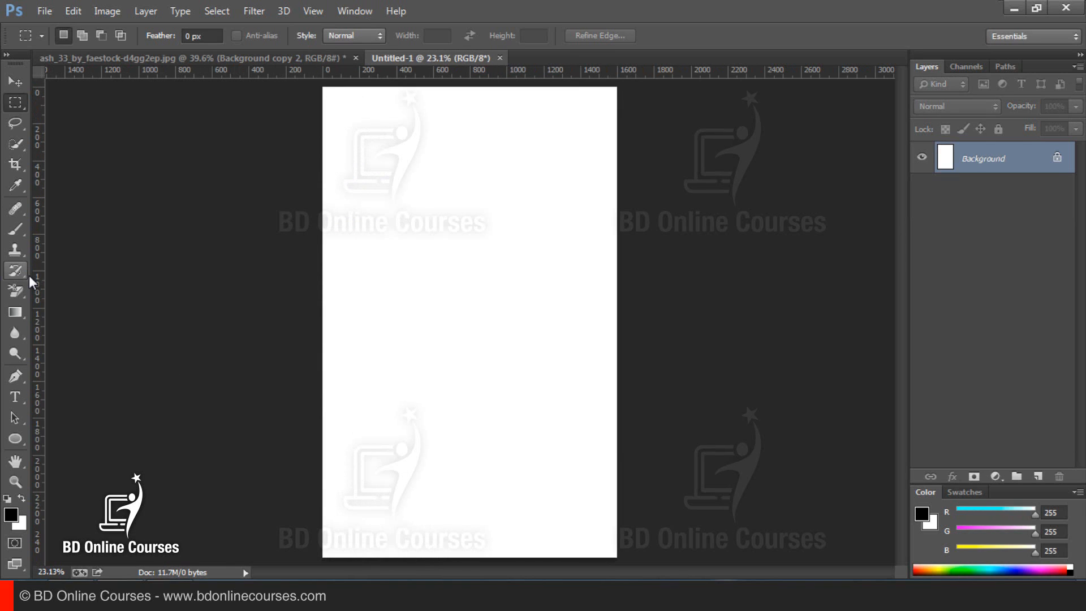
Step: Copy the entire cut-out woman's layer from the photo and paste it into the new blank document
click(233, 60)
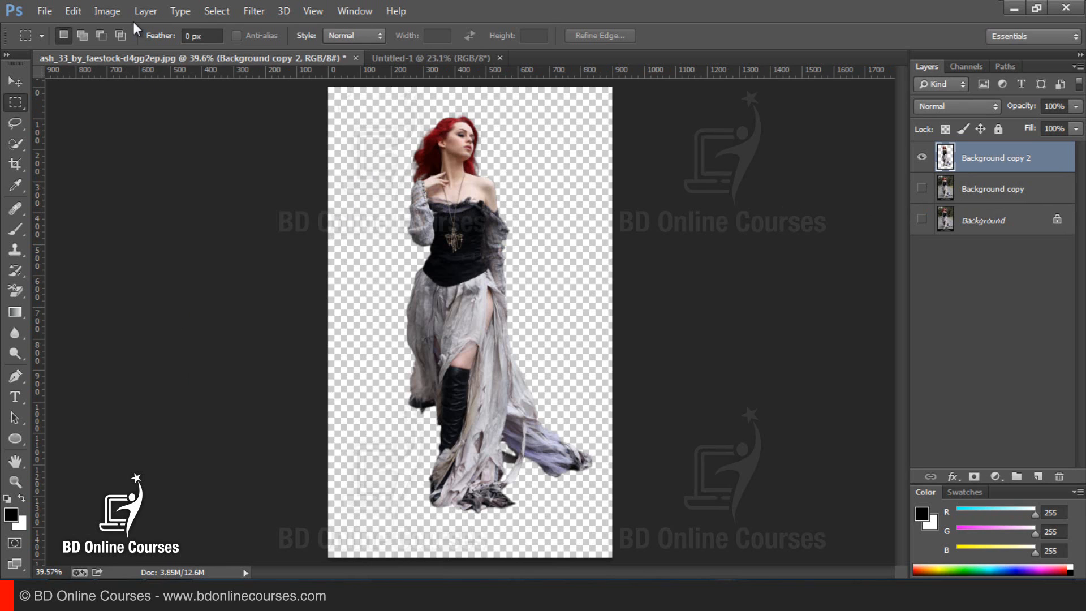
click(207, 12)
click(229, 26)
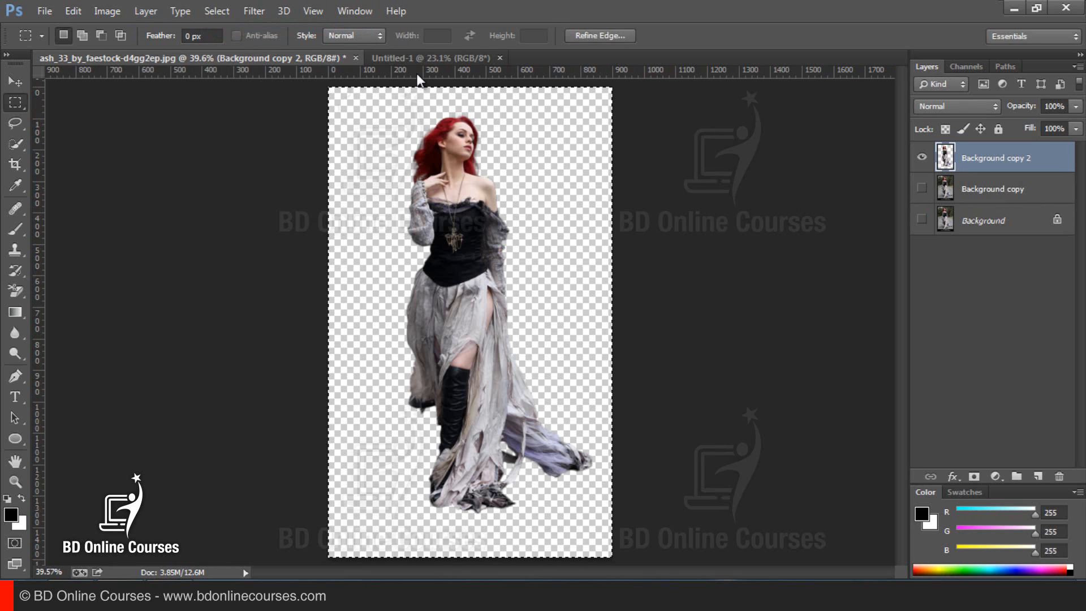
click(71, 11)
click(110, 100)
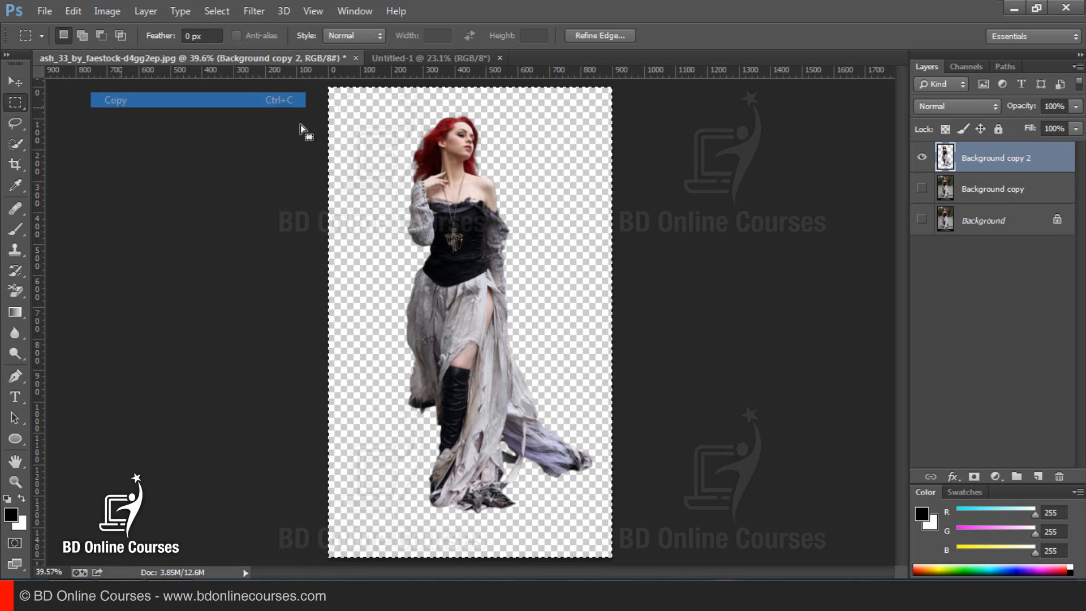
click(421, 56)
click(71, 13)
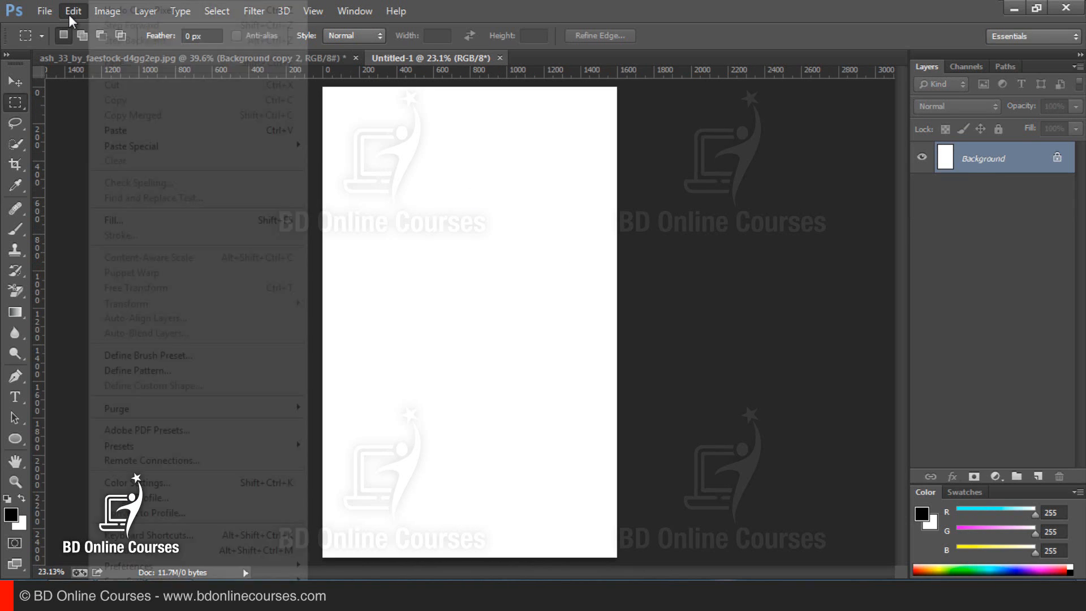
click(150, 130)
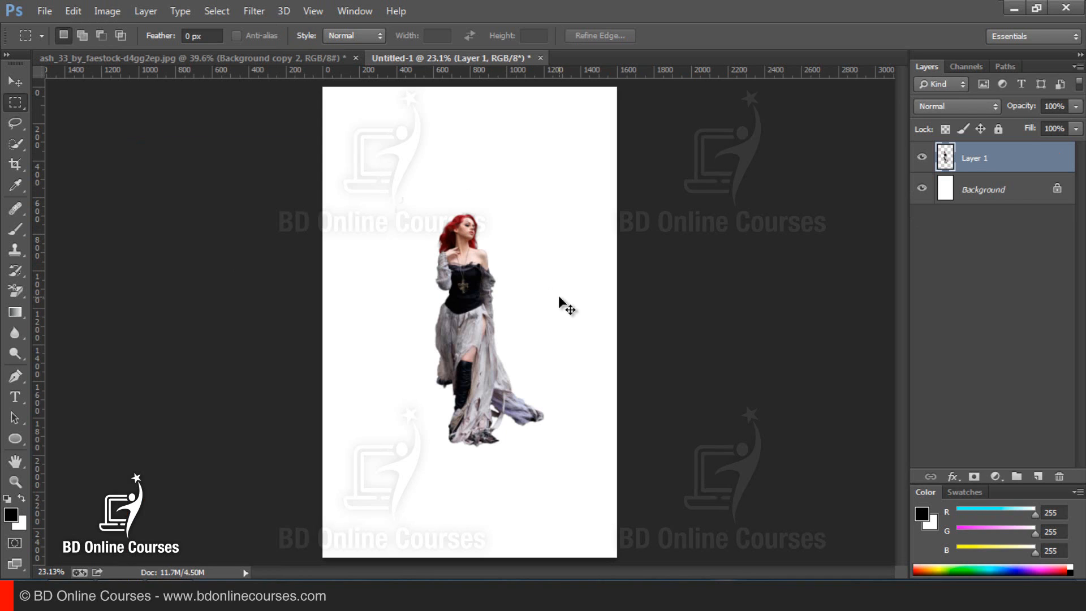
Step: Scale the pasted woman up from her centre to about 185% so she nearly fills the cover canvas
right_click(467, 263)
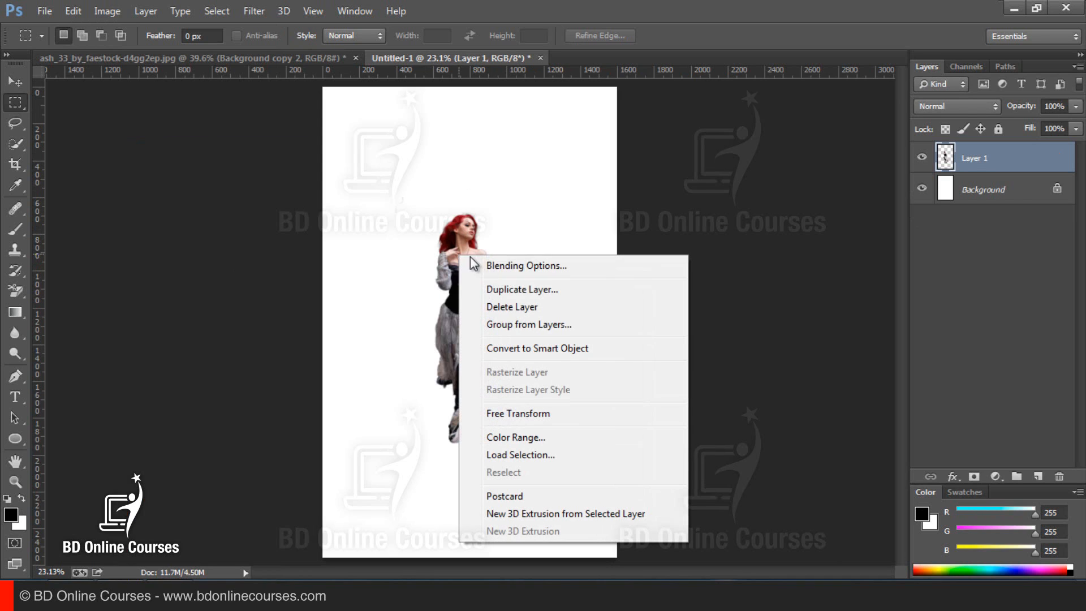
click(519, 414)
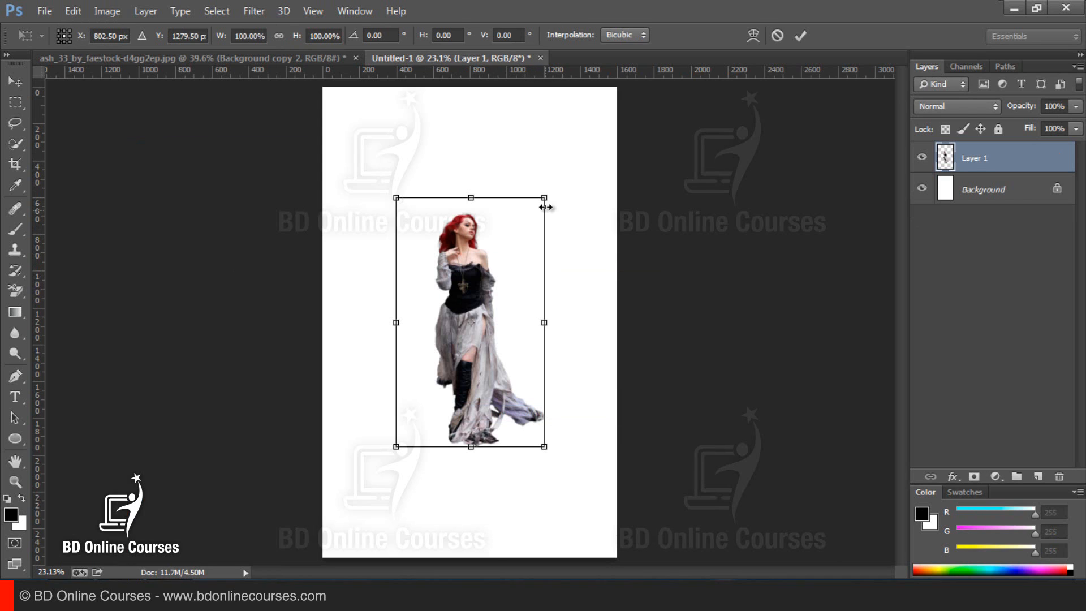
drag(546, 197, 647, 118)
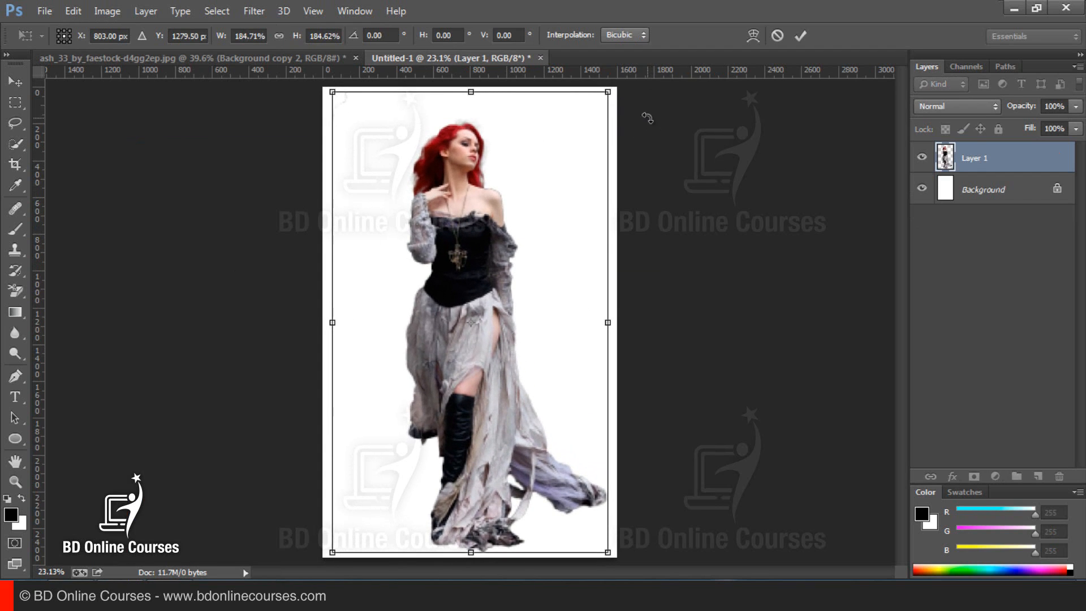
key(Return)
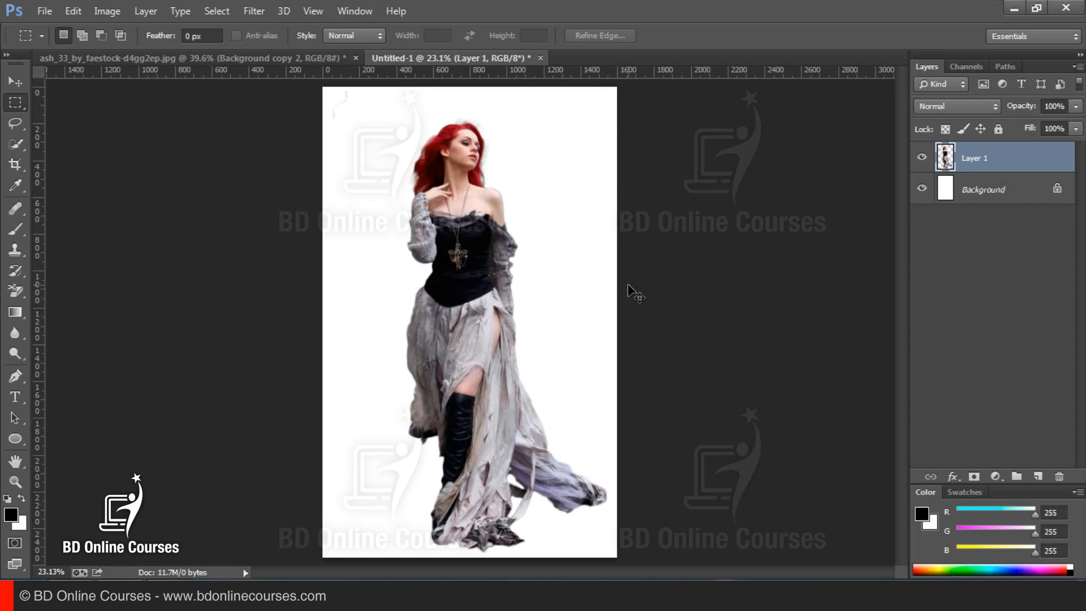
key(ctrl+minus)
key(ctrl+0)
Step: Open the Belcony image from the Book Cover folder
click(44, 10)
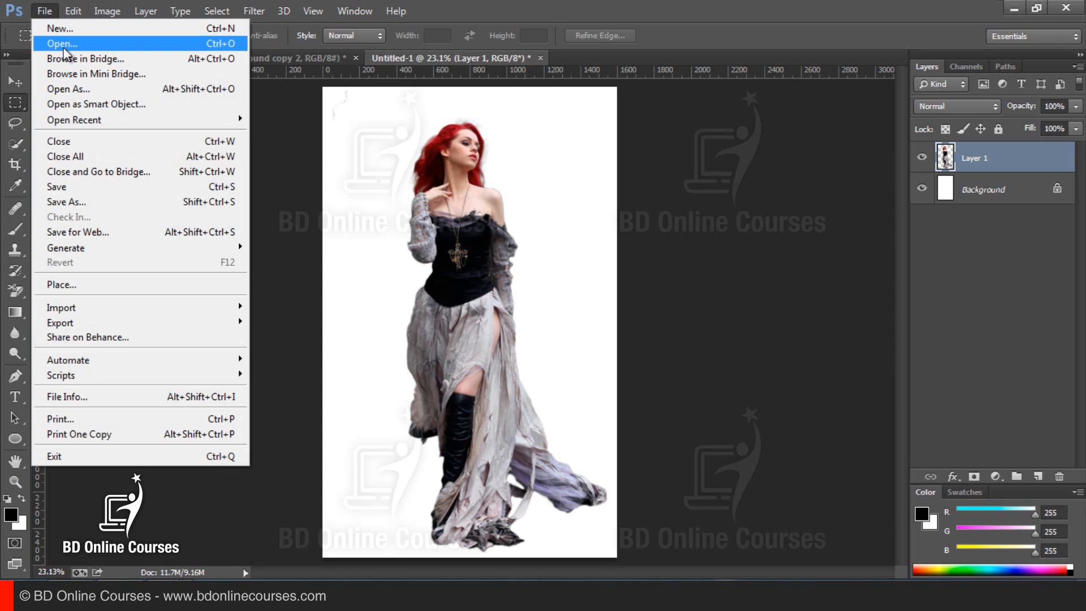
click(64, 55)
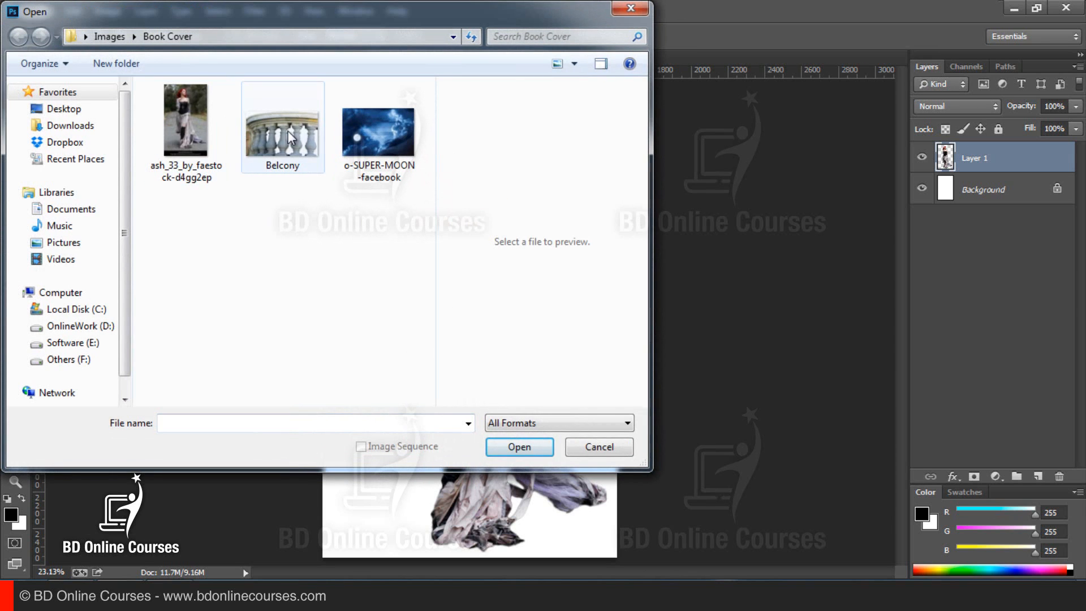
double_click(258, 139)
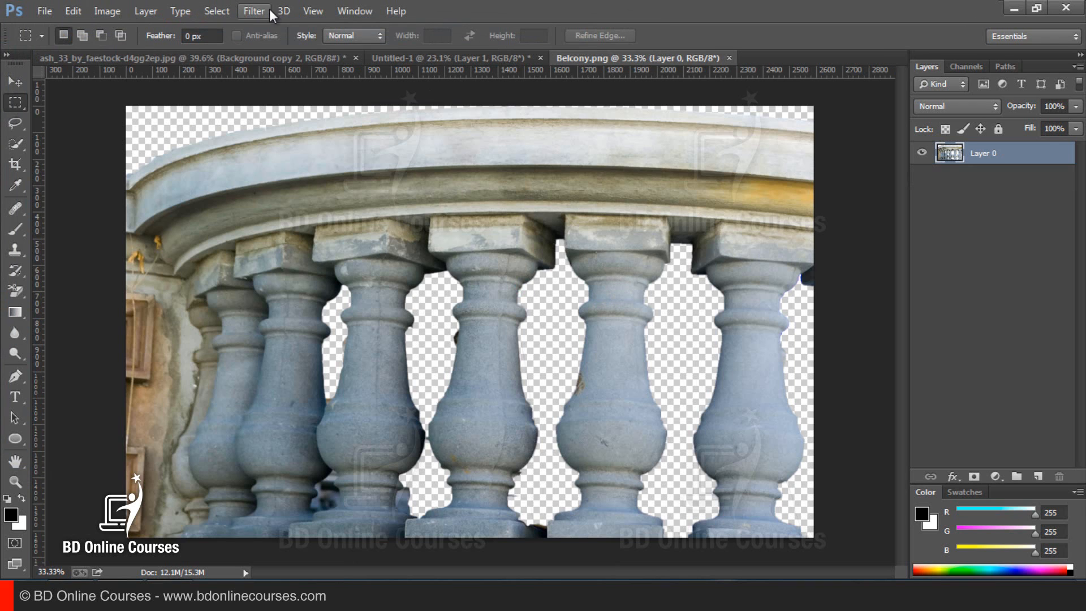
Step: Copy the whole balcony image, close its file, and paste the balcony into the cover document above the woman
click(218, 11)
click(236, 31)
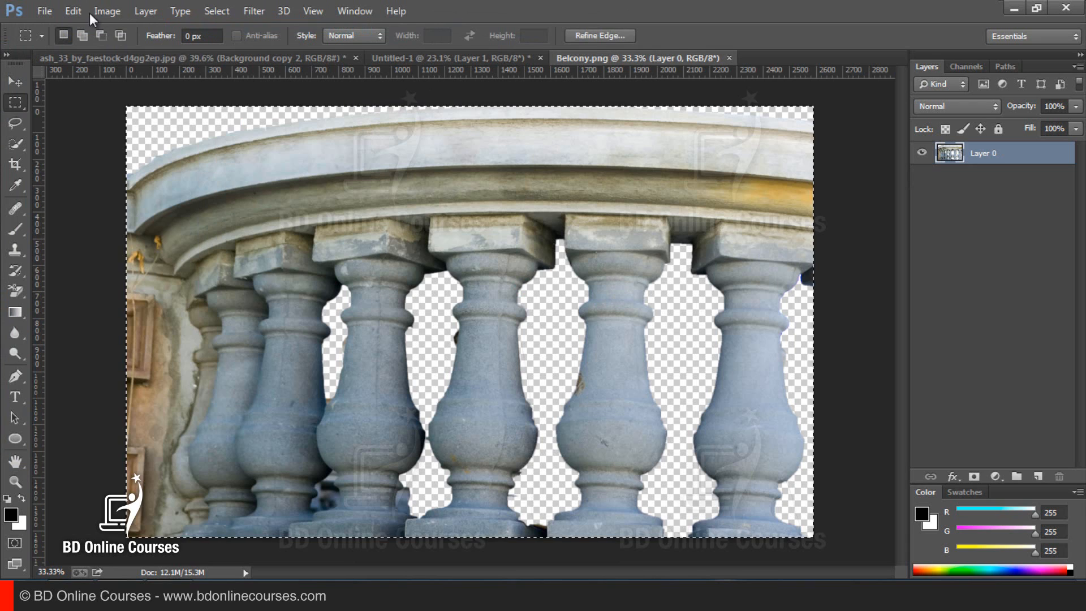
click(73, 10)
click(115, 100)
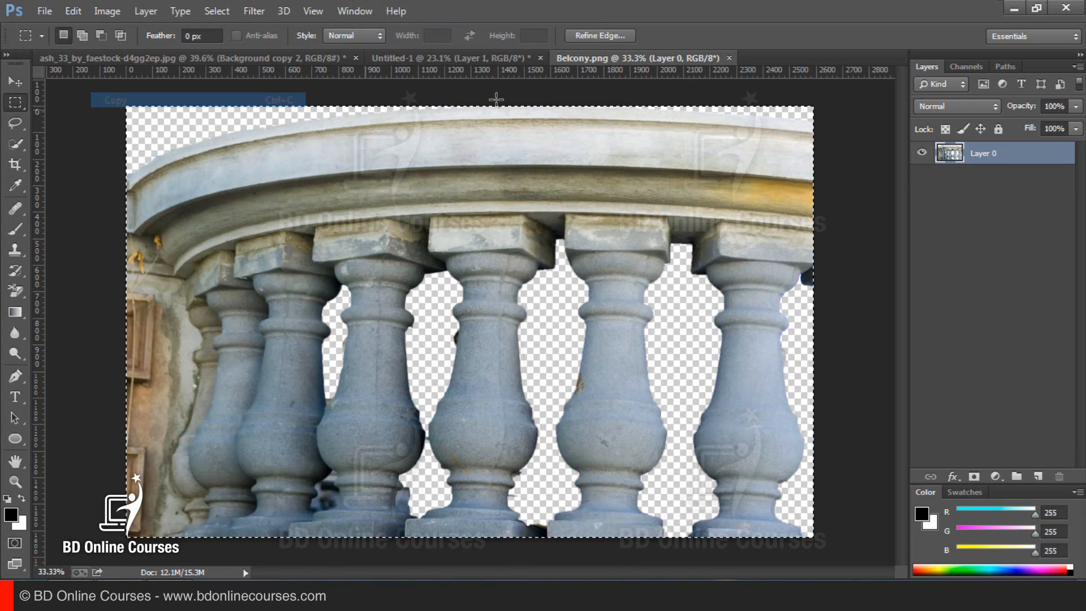
click(729, 57)
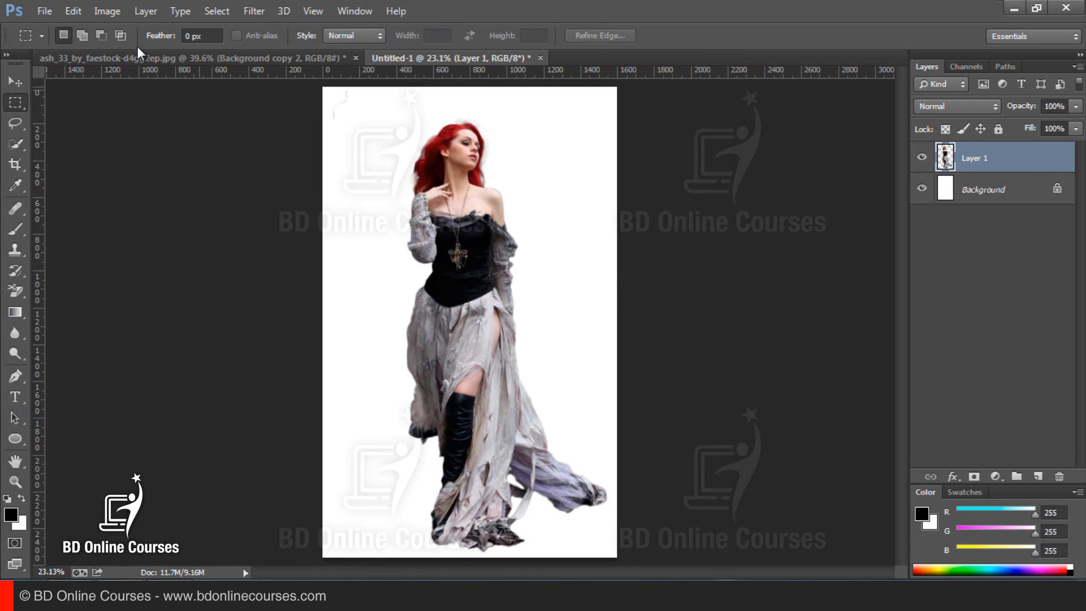
click(73, 11)
click(147, 130)
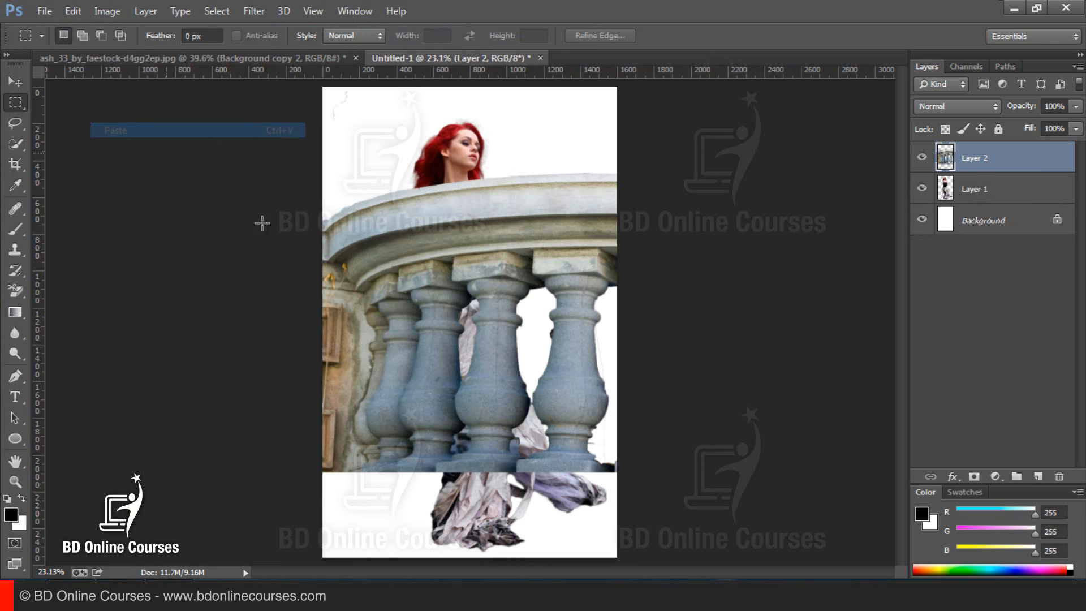
Step: Scale the balcony to about 62% width to span the cover, and fit its height into the lower half over the woman's skirt
right_click(442, 279)
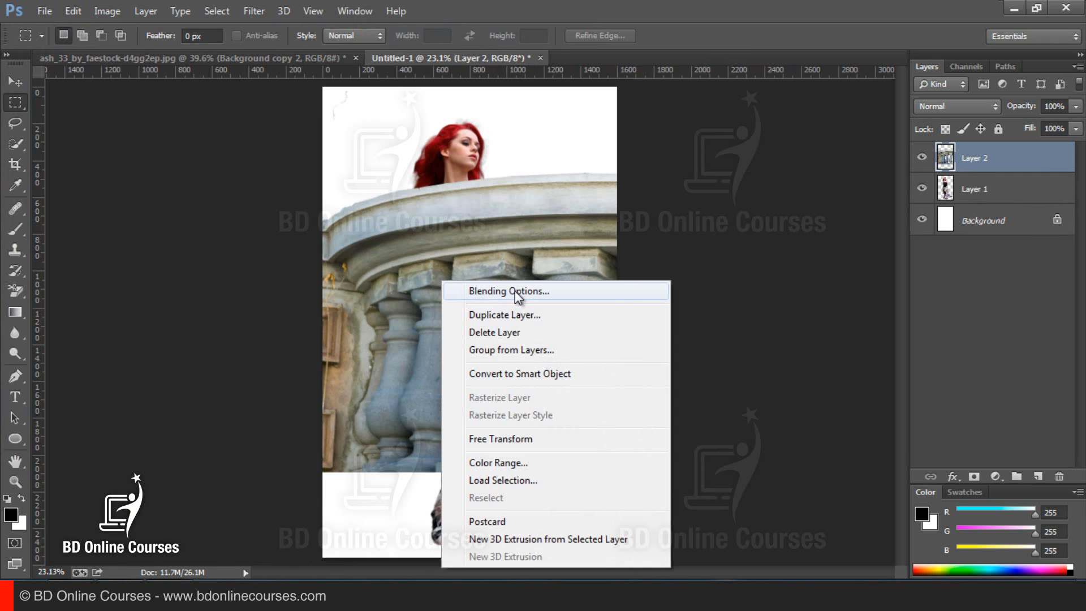
click(501, 441)
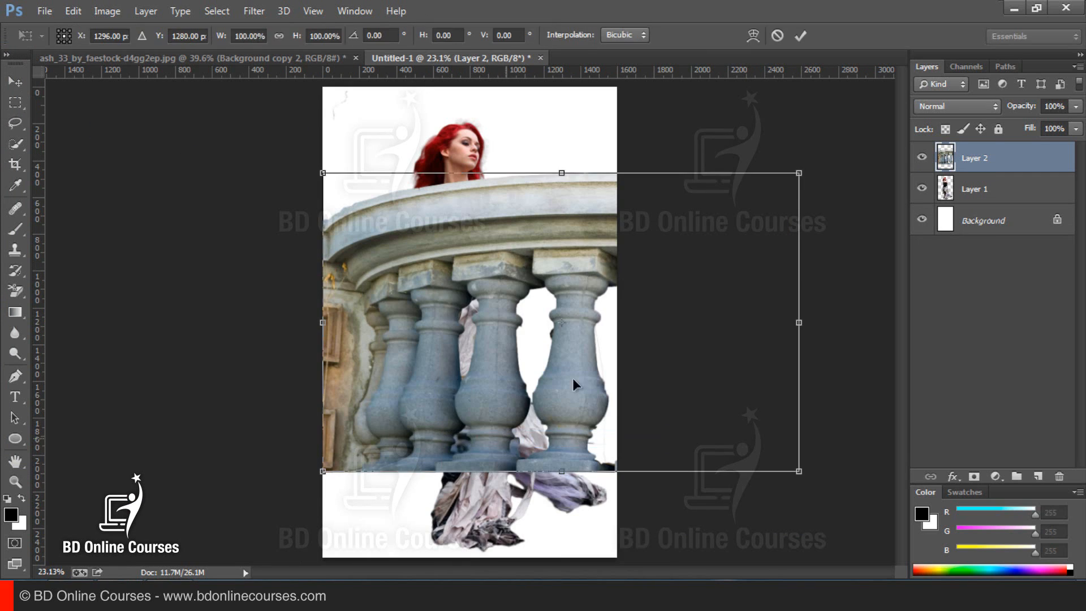
drag(804, 168, 612, 265)
drag(511, 343, 511, 429)
drag(471, 375, 462, 327)
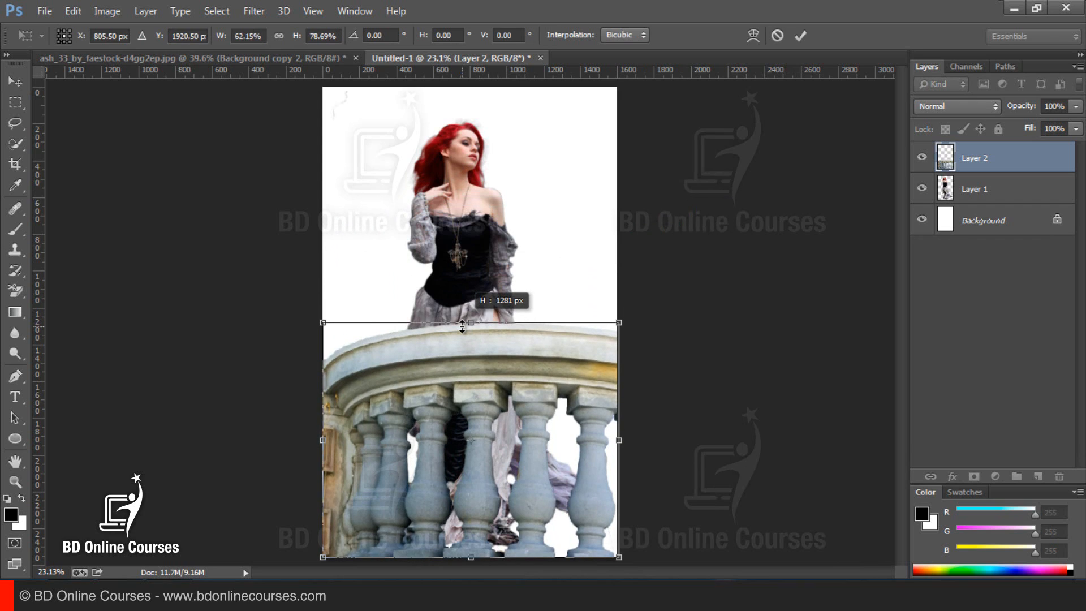
drag(462, 327, 470, 341)
key(Return)
key(m)
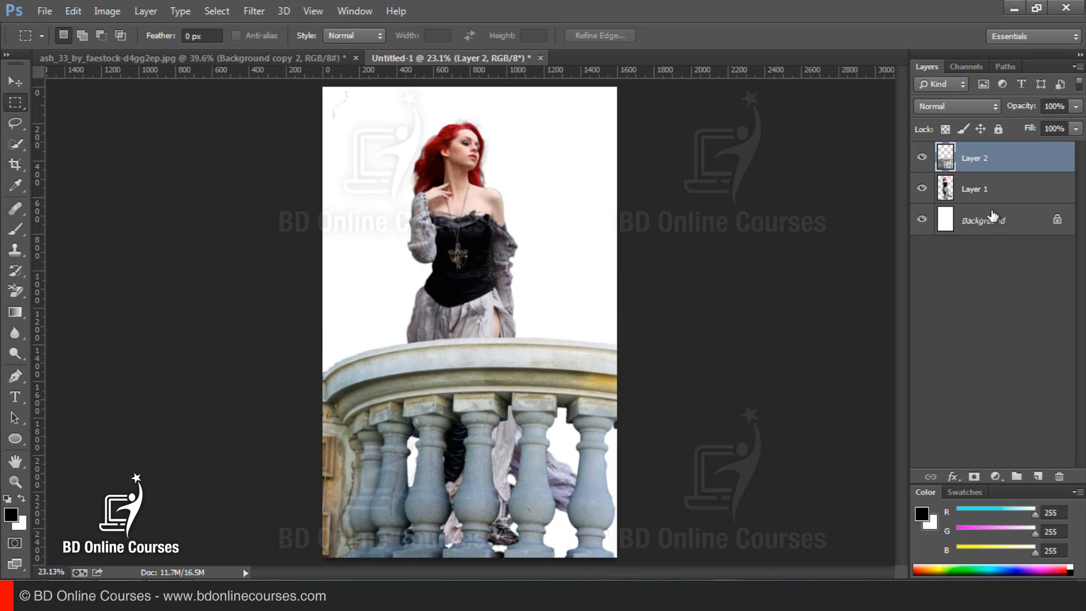
Step: Move the woman down behind the balcony rail and scale her up from her centre to about 117%
click(984, 193)
drag(463, 243, 464, 282)
key(ctrl+t)
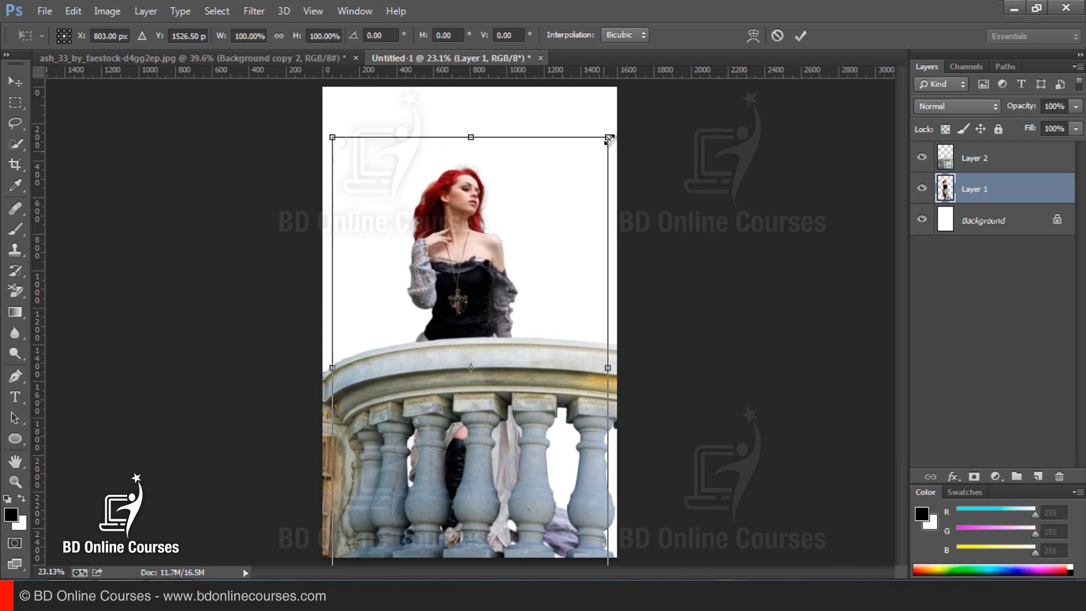
drag(608, 139, 630, 97)
drag(467, 282, 467, 279)
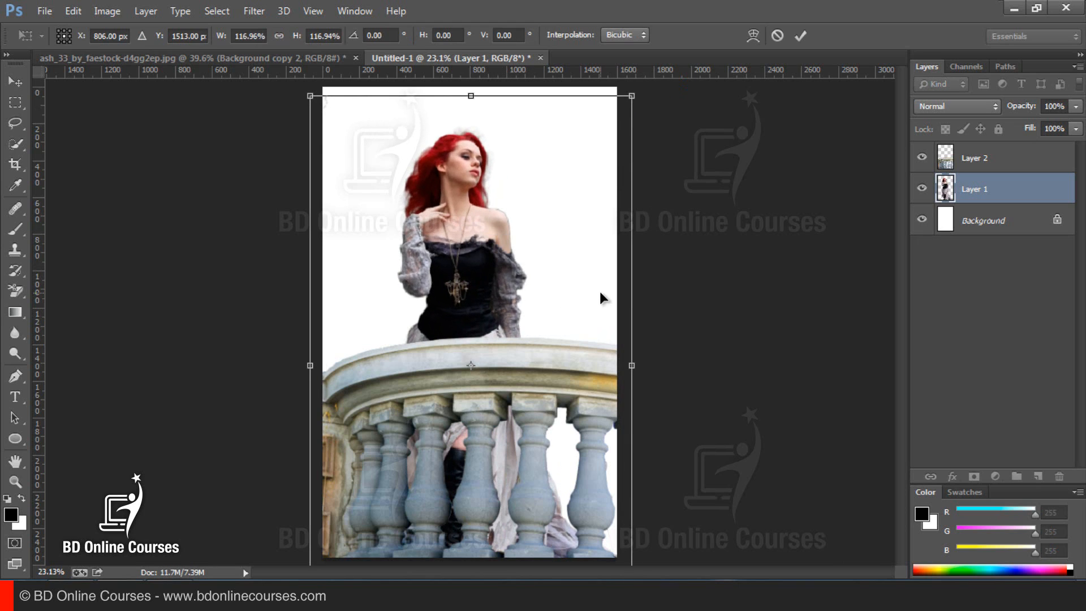
key(Return)
key(m)
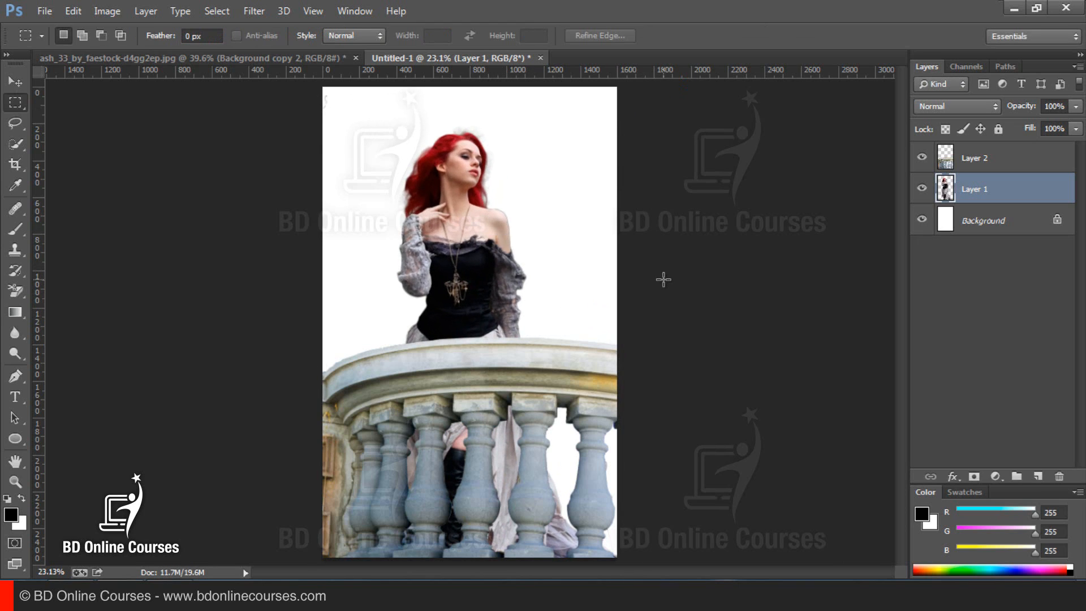
Step: Nudge the woman slightly to the right behind the balcony
key(ctrl+Right)
key(ctrl+Right)
key(ctrl+Right)
key(ctrl+Right)
key(ctrl+Right)
key(ctrl+Right)
key(ctrl+Right)
key(ctrl+Right)
key(ctrl+Right)
key(ctrl+Right)
key(ctrl+Right)
key(ctrl+Right)
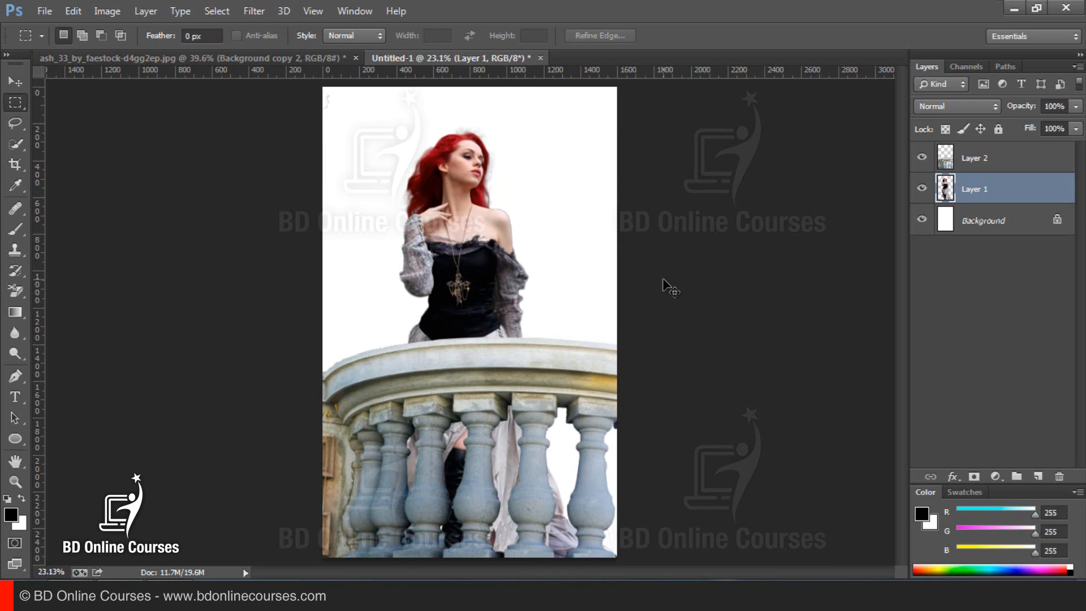
key(ctrl+Right)
key(ctrl+Right)
key(ctrl+Right)
key(ctrl+Right)
key(ctrl+Right)
key(ctrl+Right)
key(ctrl+Right)
key(ctrl+Right)
key(ctrl+Right)
key(ctrl+Right)
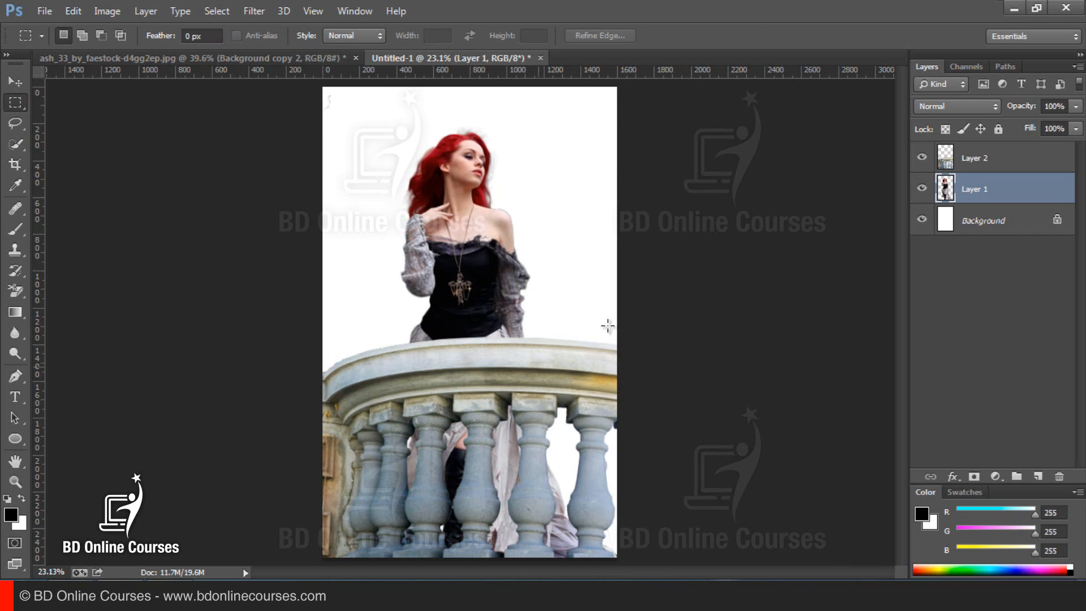
Step: Open the Reduce Noise filter for the woman's layer and bring her face into its preview
click(479, 222)
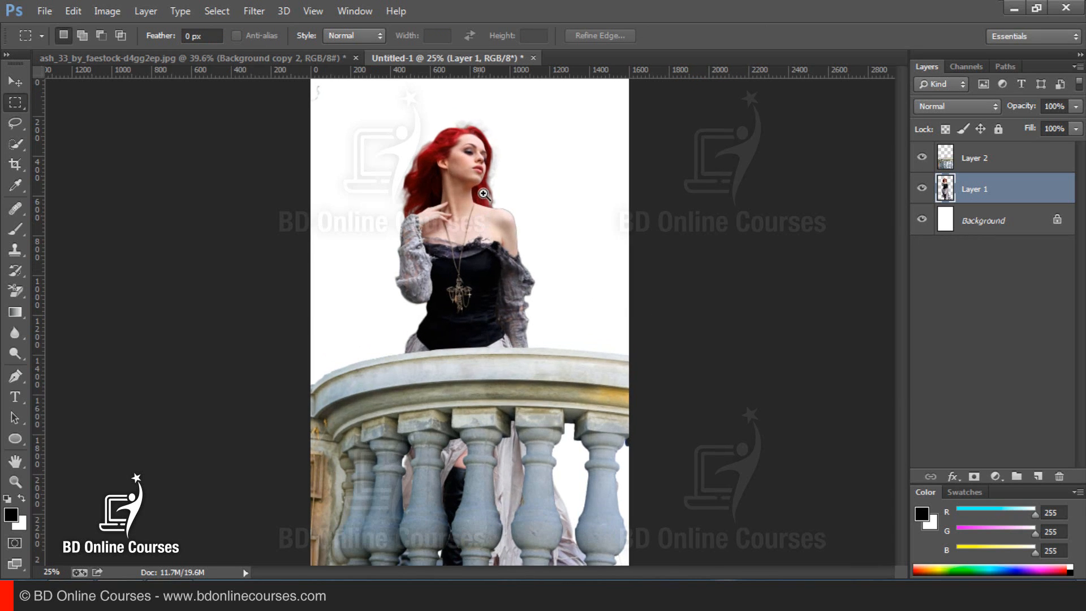
click(479, 222)
click(486, 194)
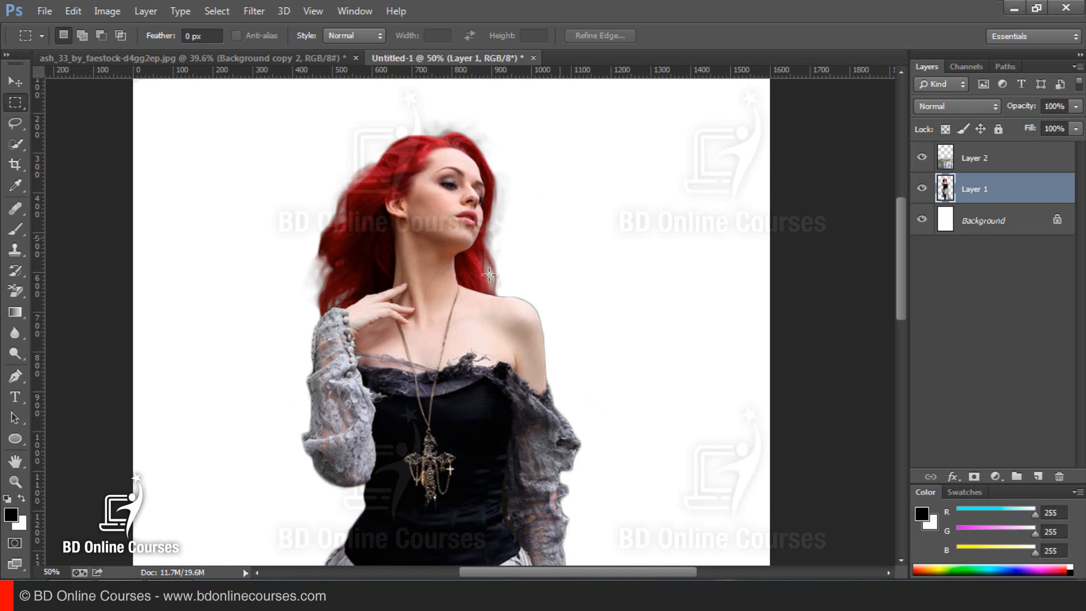
click(255, 13)
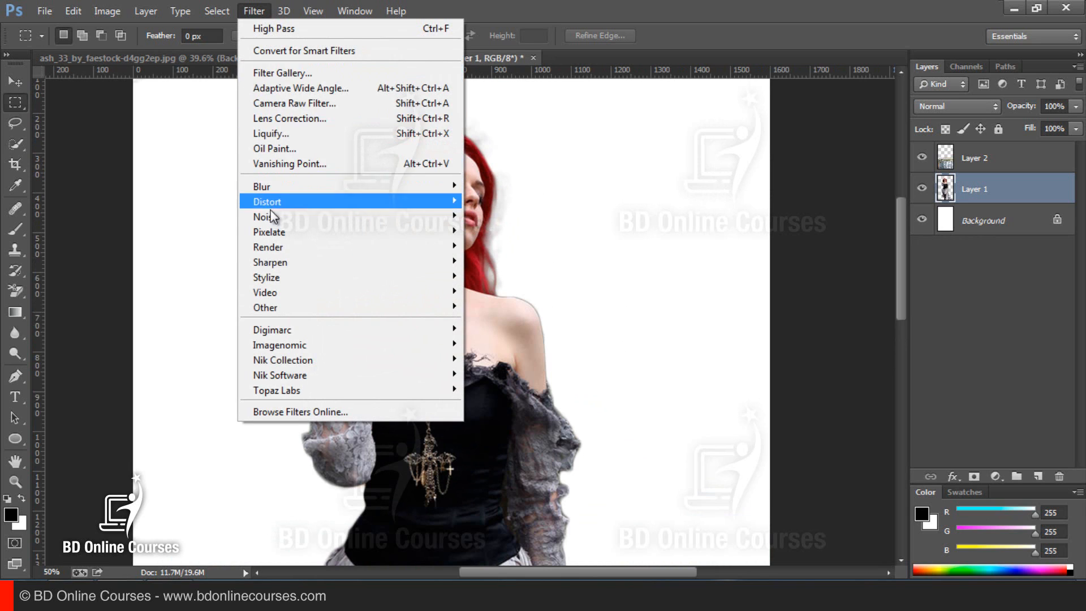
mouse_move(271, 217)
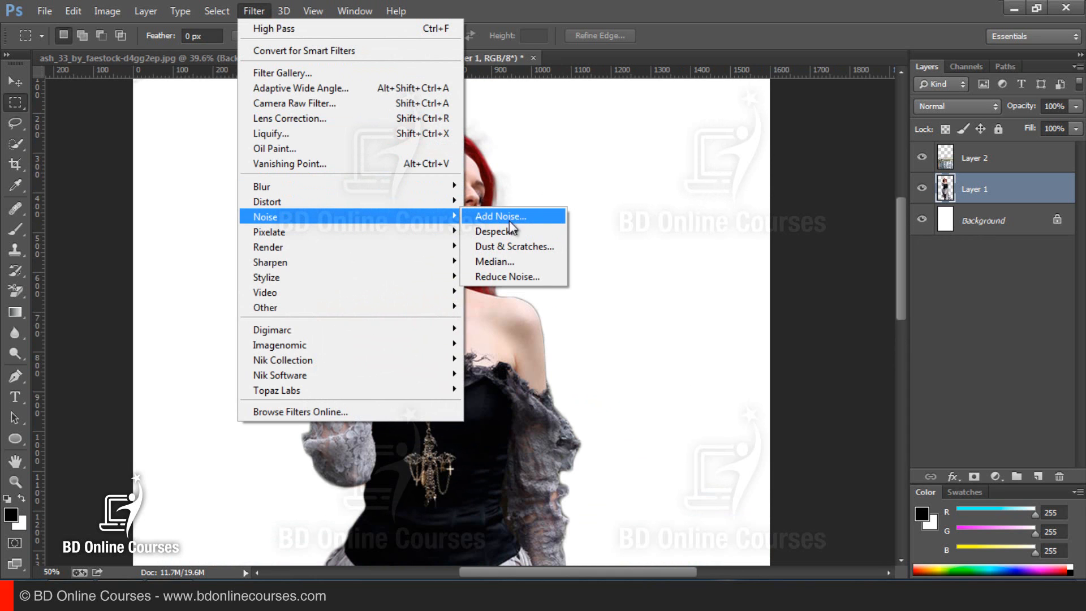
click(508, 276)
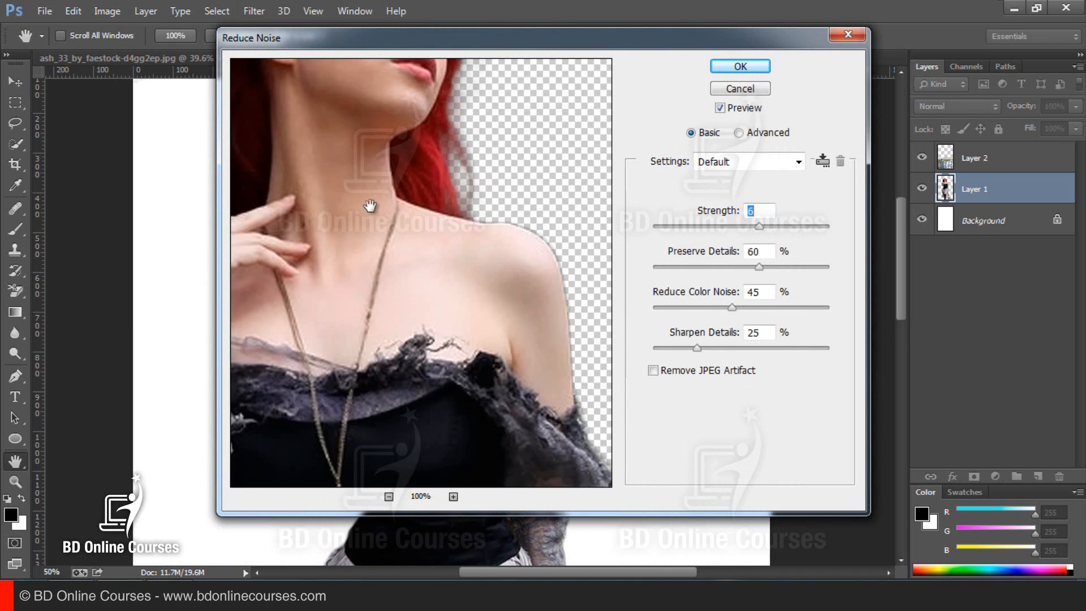
drag(370, 205, 391, 345)
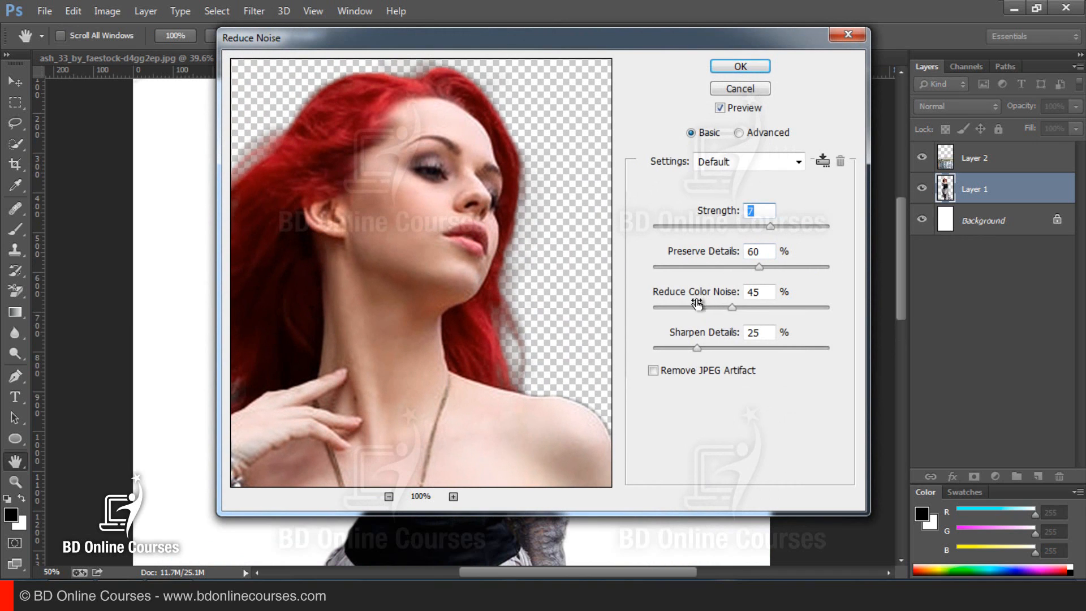
Step: Reduce the woman's noise with Strength 8, Preserve Details 29%, Reduce Color Noise 71%, Sharpen Details 4% and Remove JPEG Artifact enabled
drag(733, 308, 778, 306)
drag(759, 266, 704, 266)
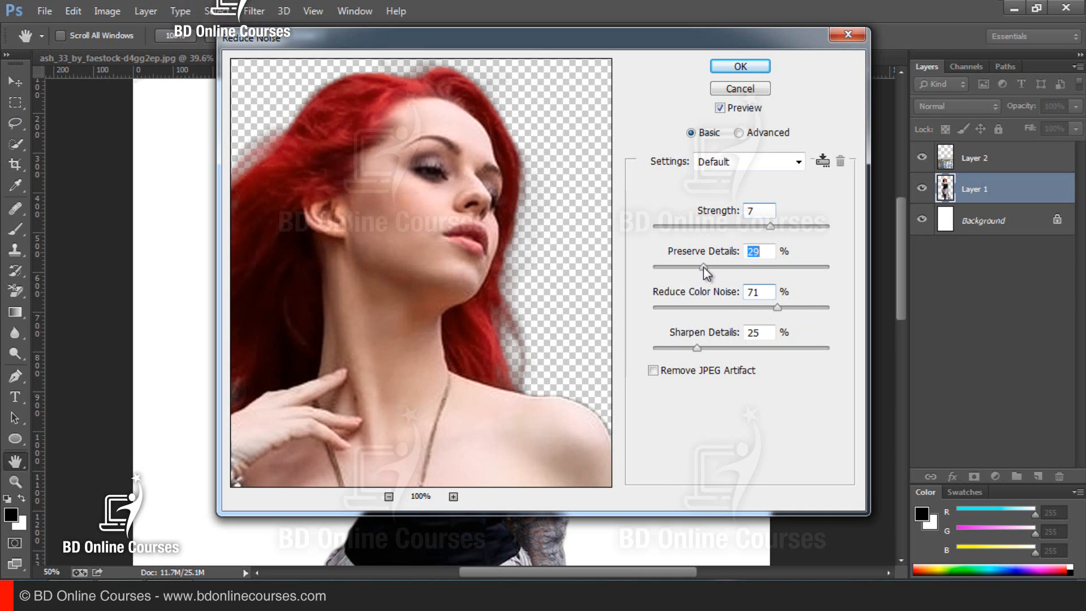
drag(772, 226, 791, 227)
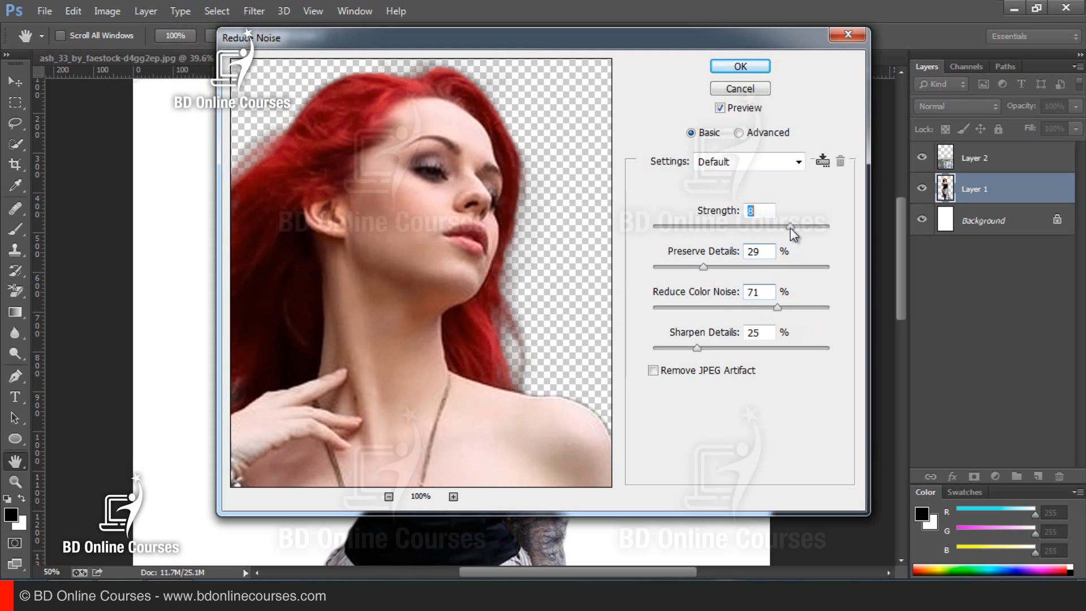
drag(697, 348, 660, 348)
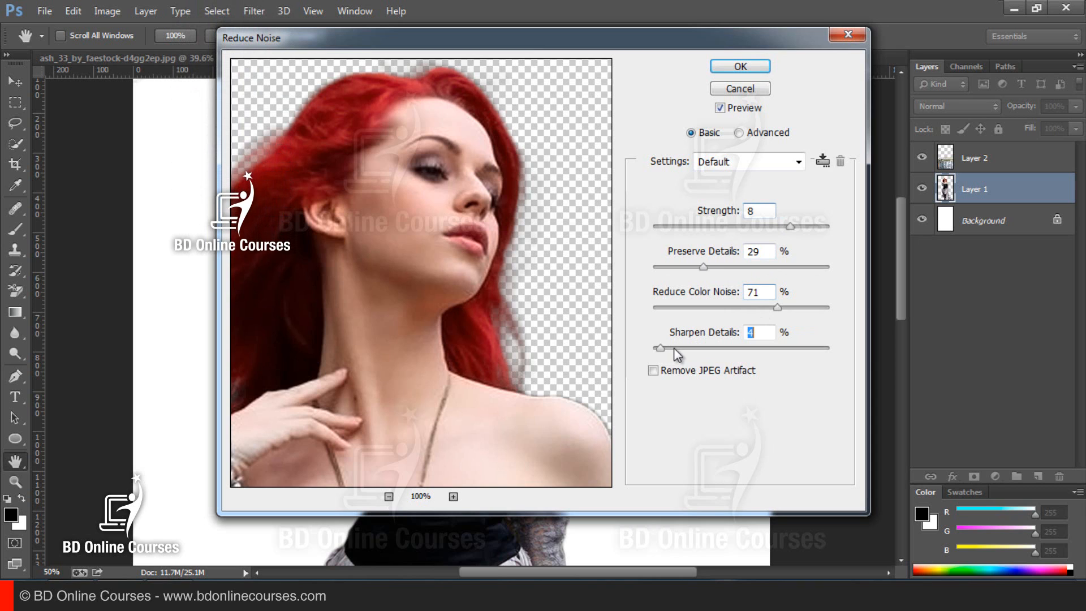
click(653, 371)
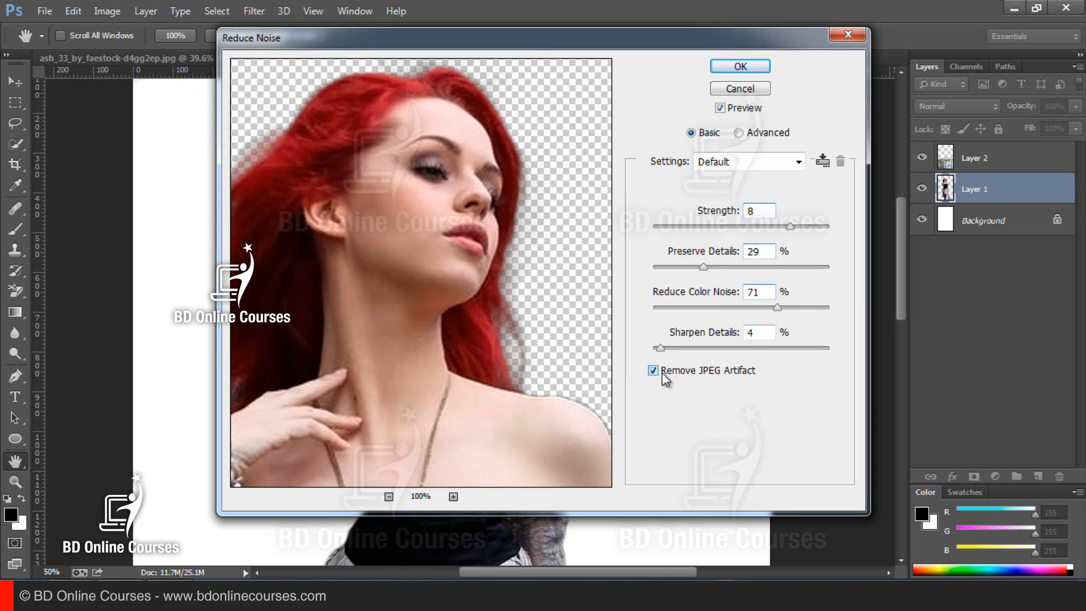
click(740, 67)
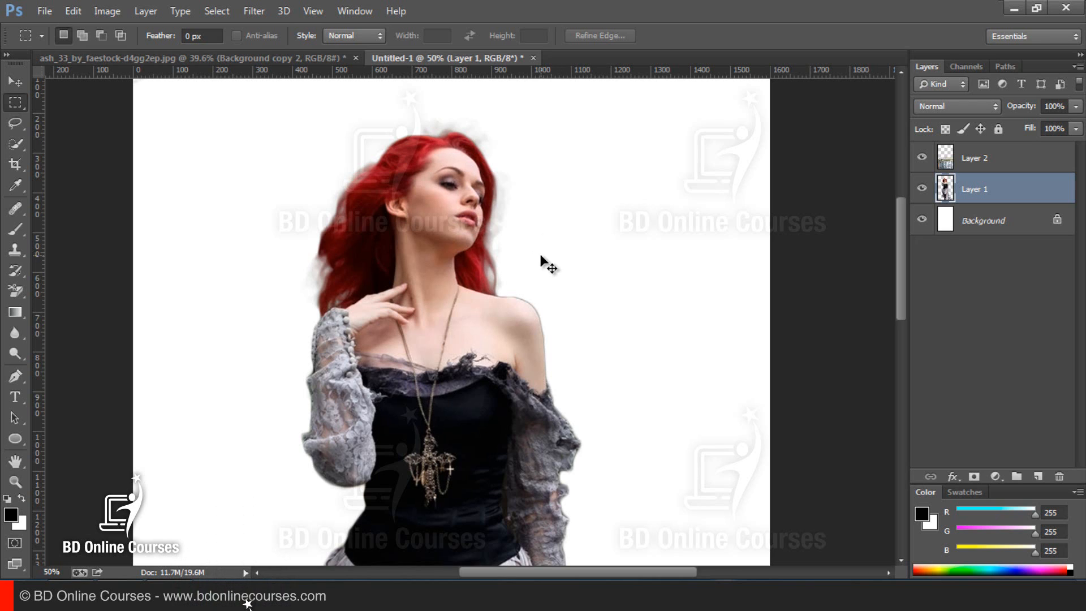
key(ctrl+0)
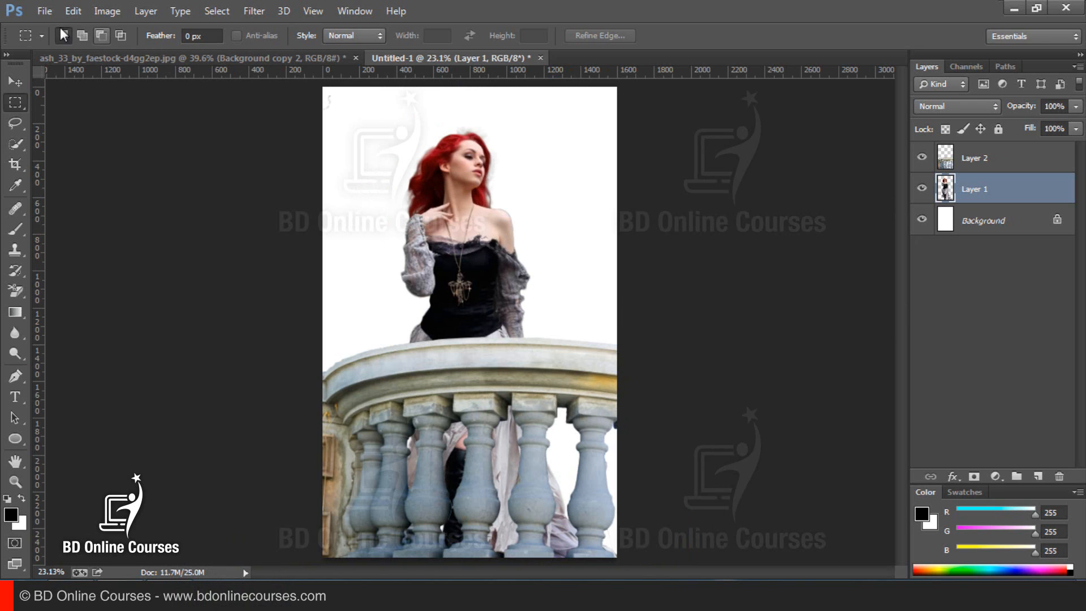
Step: Open the o-SUPER-MOON-facebook.jpg night-sky image
click(36, 11)
click(80, 44)
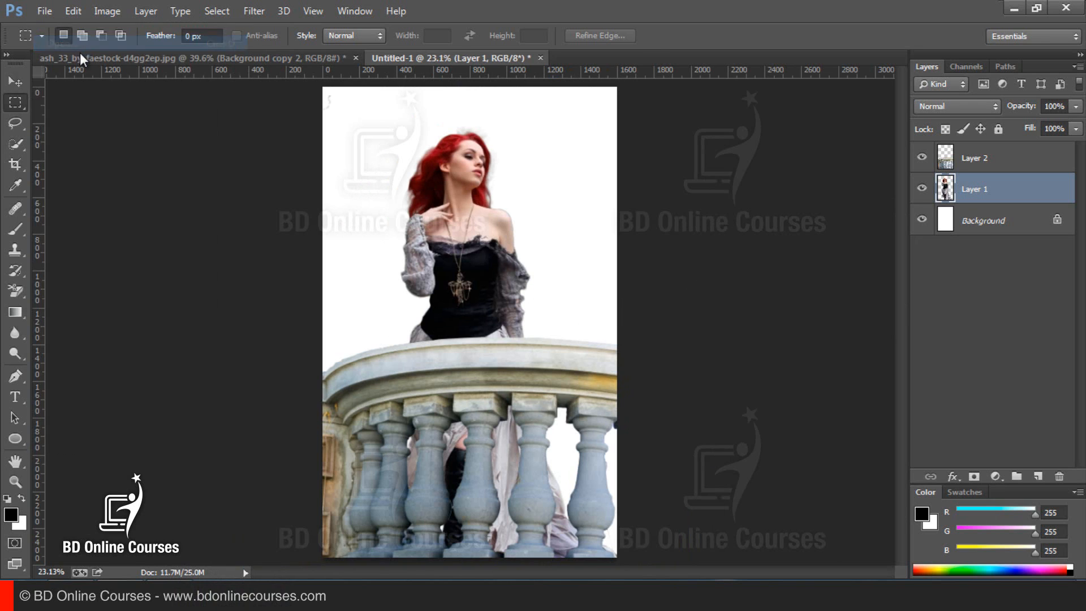
double_click(383, 131)
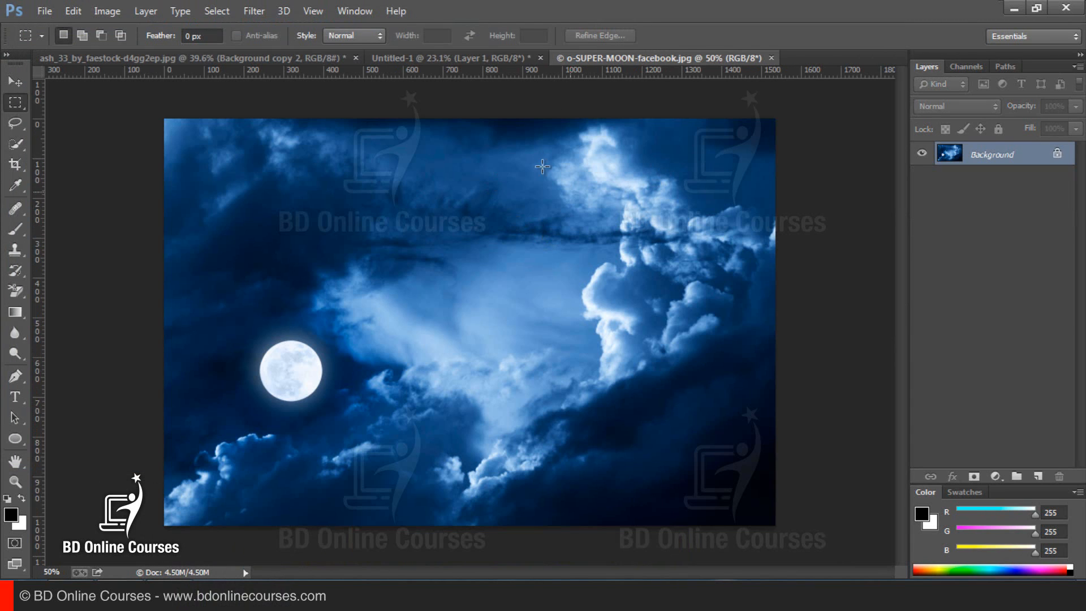
Step: Close the woman's source cut-out document without saving its changes
click(497, 57)
click(287, 58)
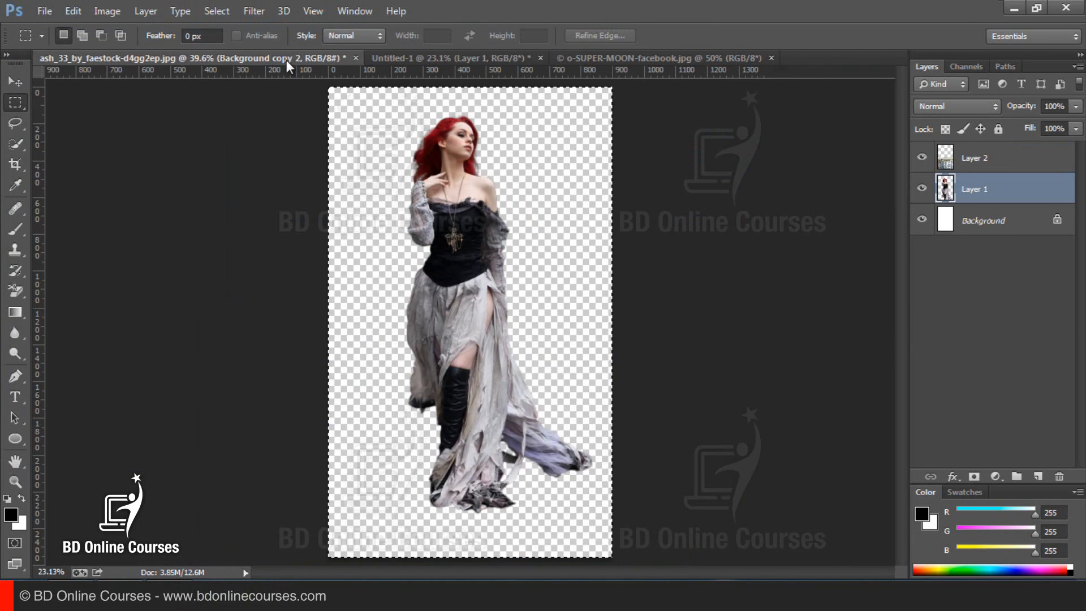
click(356, 58)
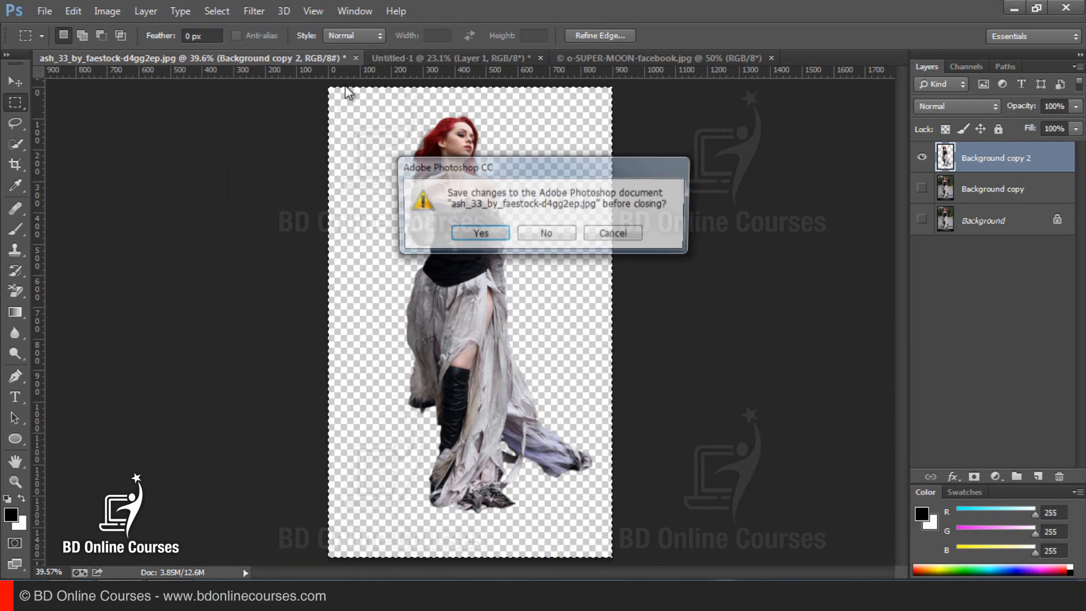
click(546, 233)
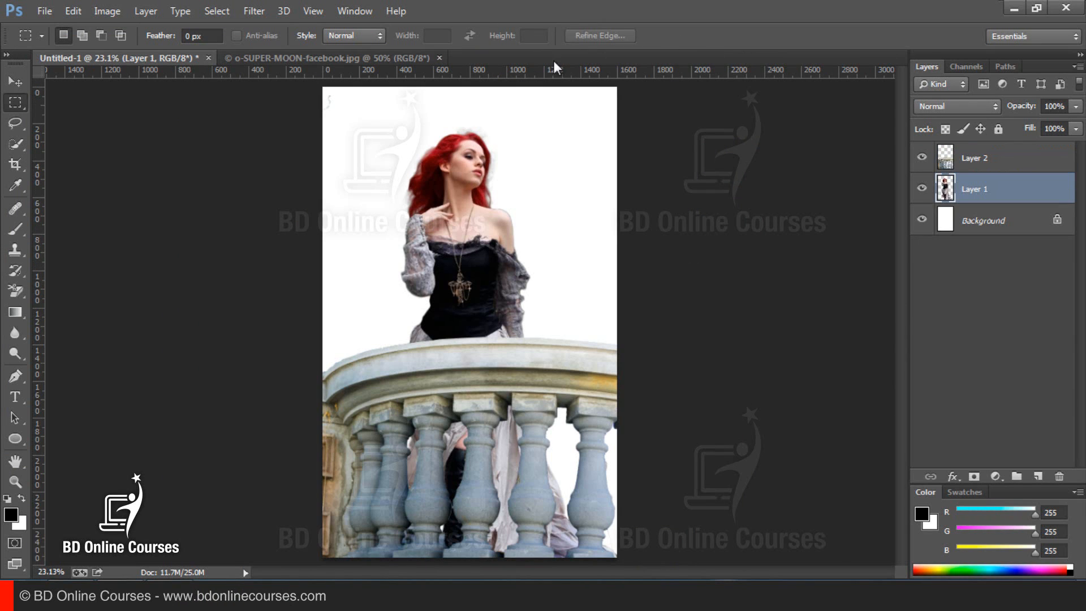
Step: Copy the whole moonlit sky image and close its file
click(296, 59)
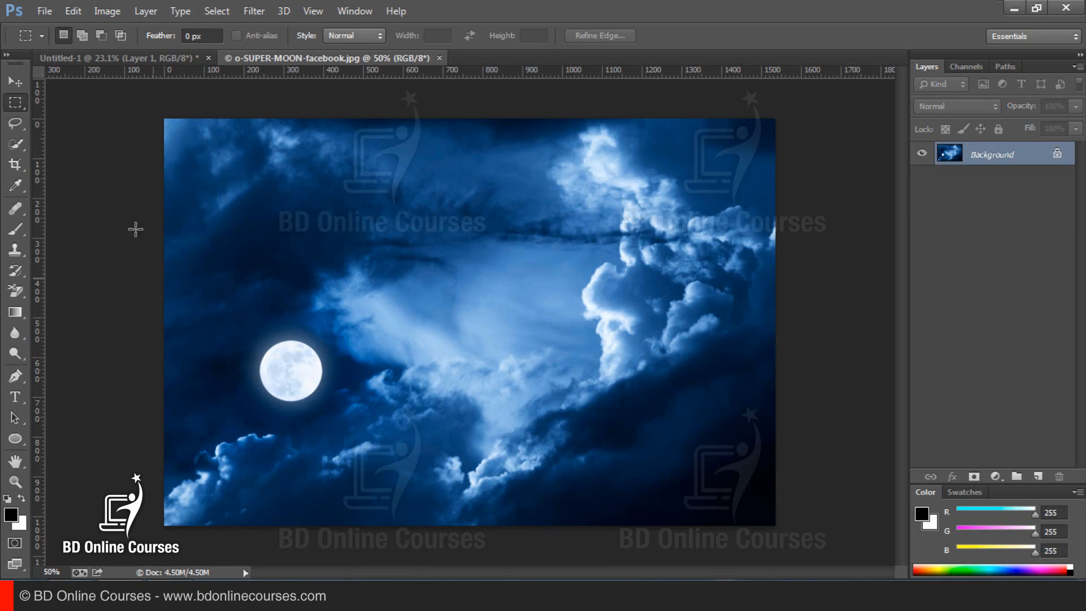
drag(164, 118, 776, 526)
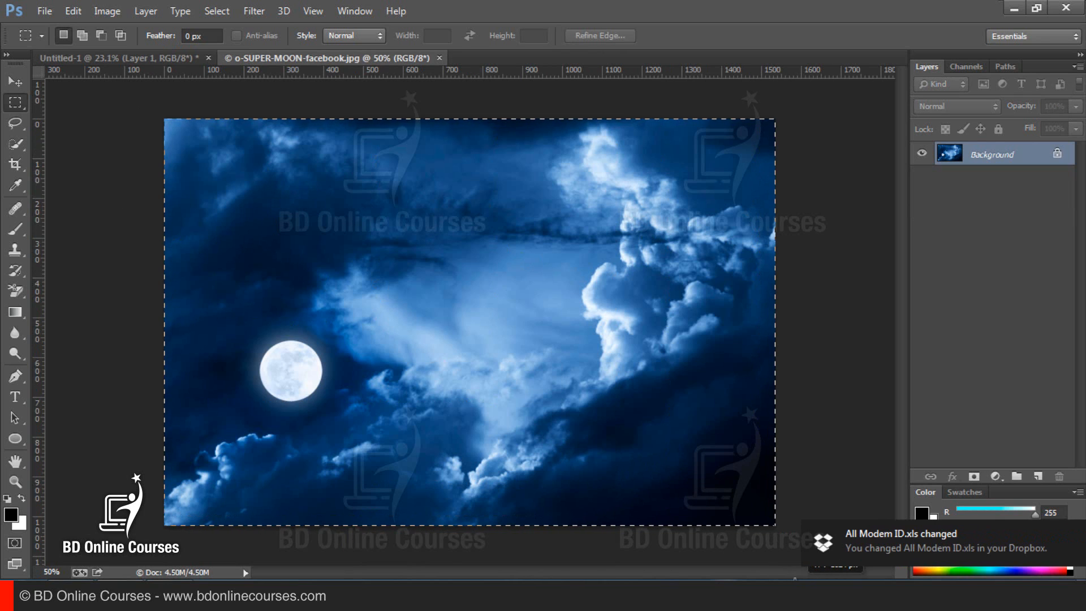
click(73, 11)
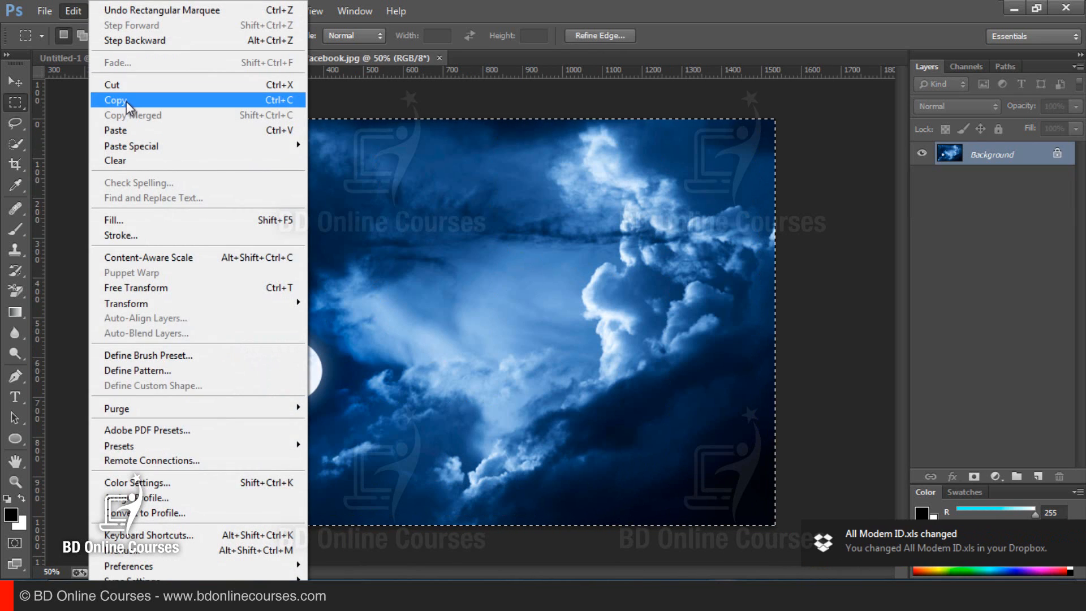
click(262, 101)
click(439, 58)
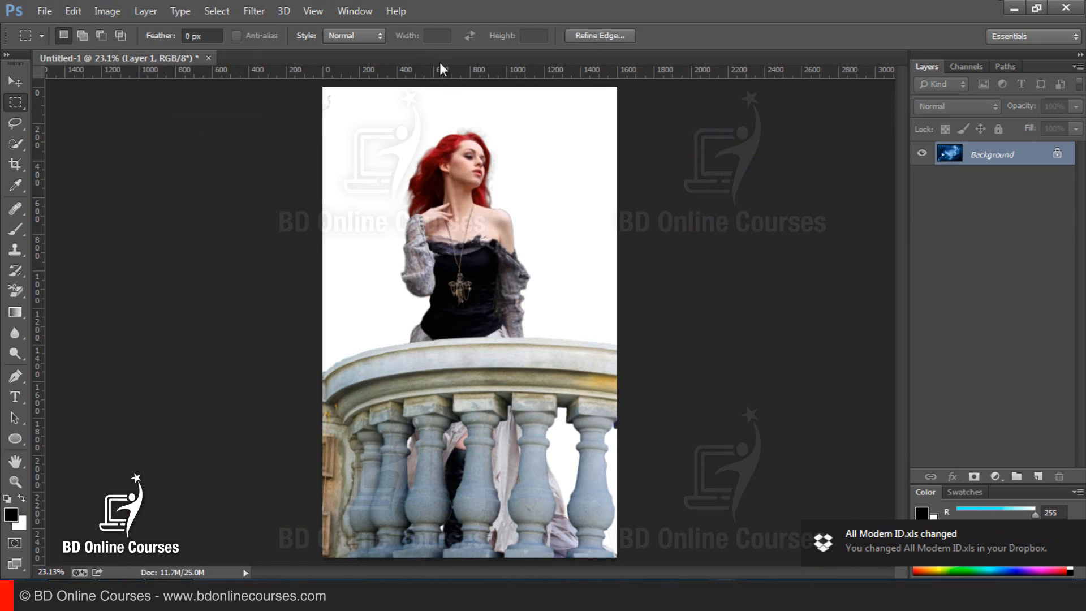
Step: Paste the moonlit sky directly above the Background layer, behind the woman and the balcony
click(1008, 227)
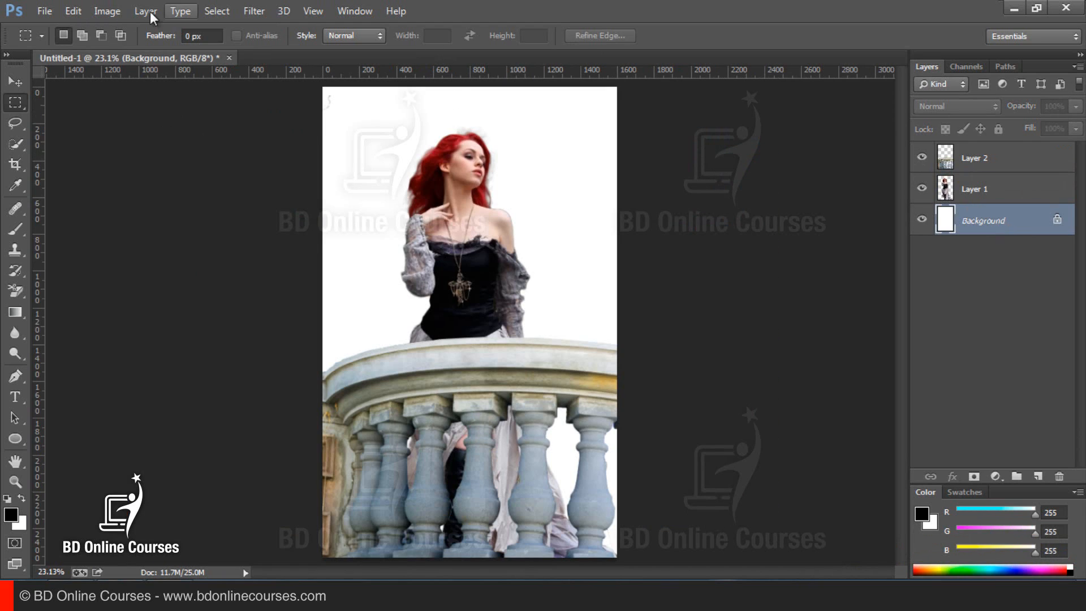
click(66, 12)
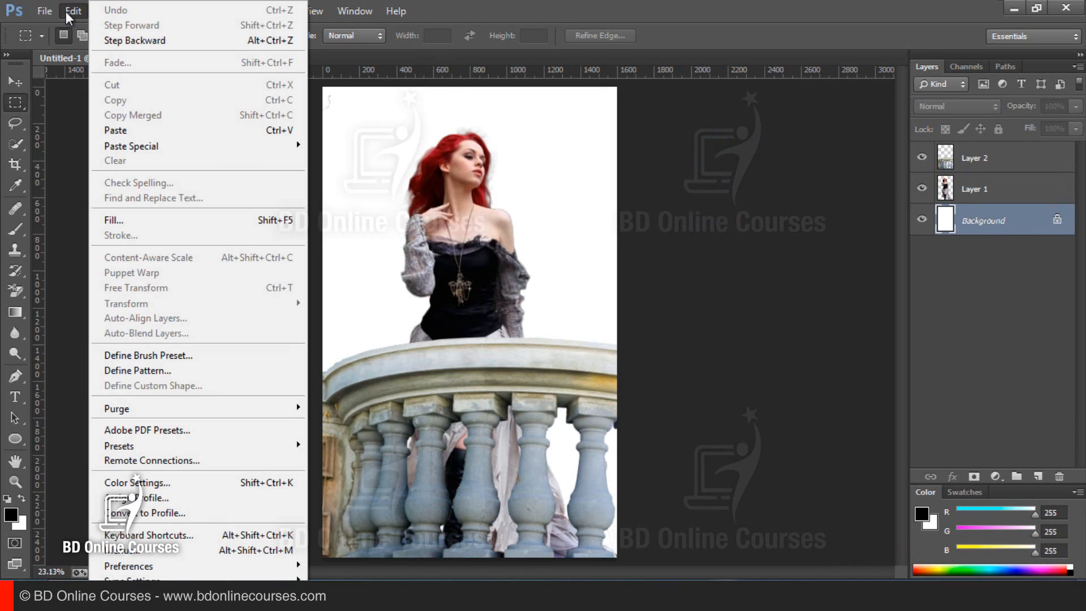
click(131, 131)
Step: Scale the sky up to about 254%, rotate it 180°, and place the moon beside the woman's shoulder on the right
right_click(519, 266)
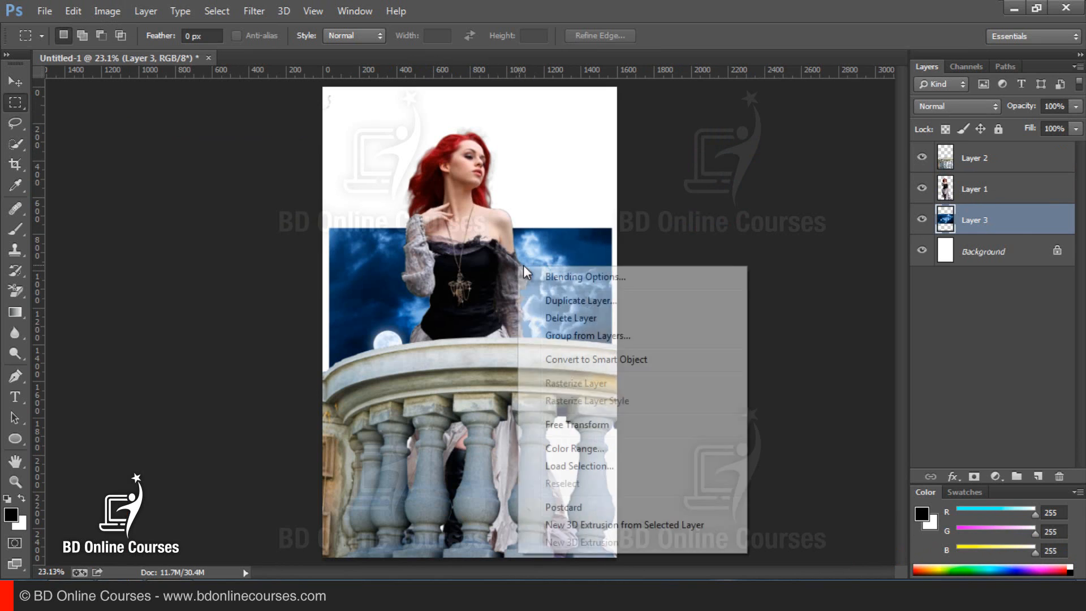
click(570, 427)
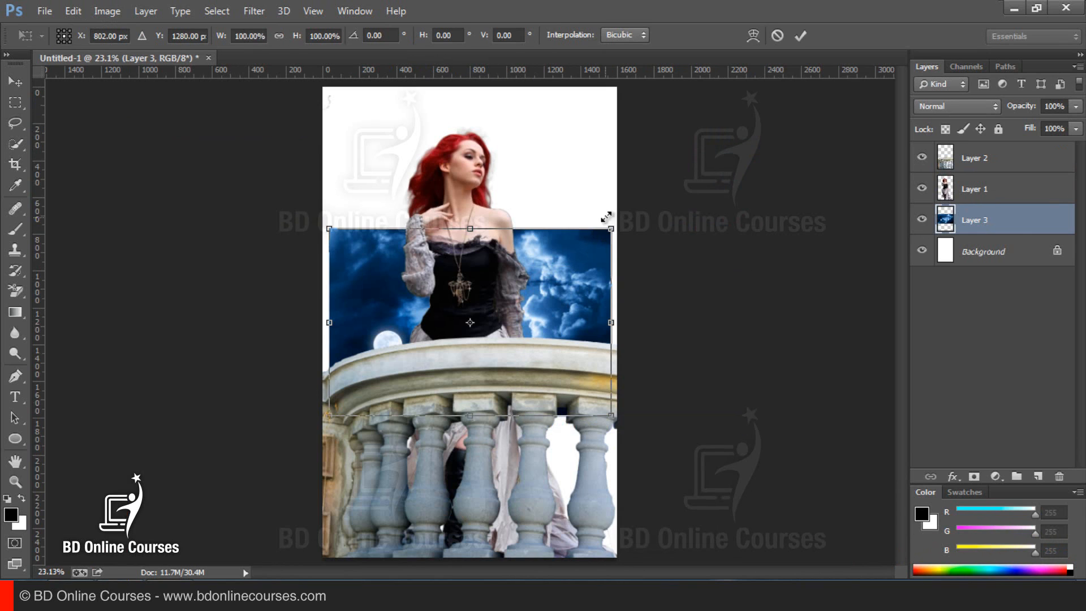
drag(611, 229, 828, 84)
key(ctrl+minus)
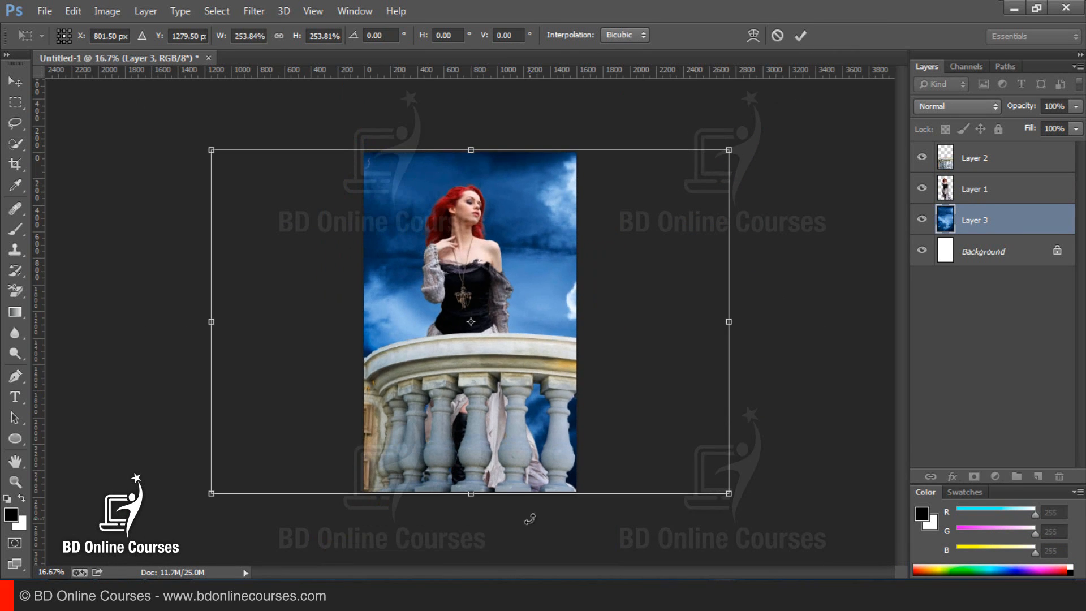
drag(760, 146, 317, 417)
drag(604, 333, 504, 332)
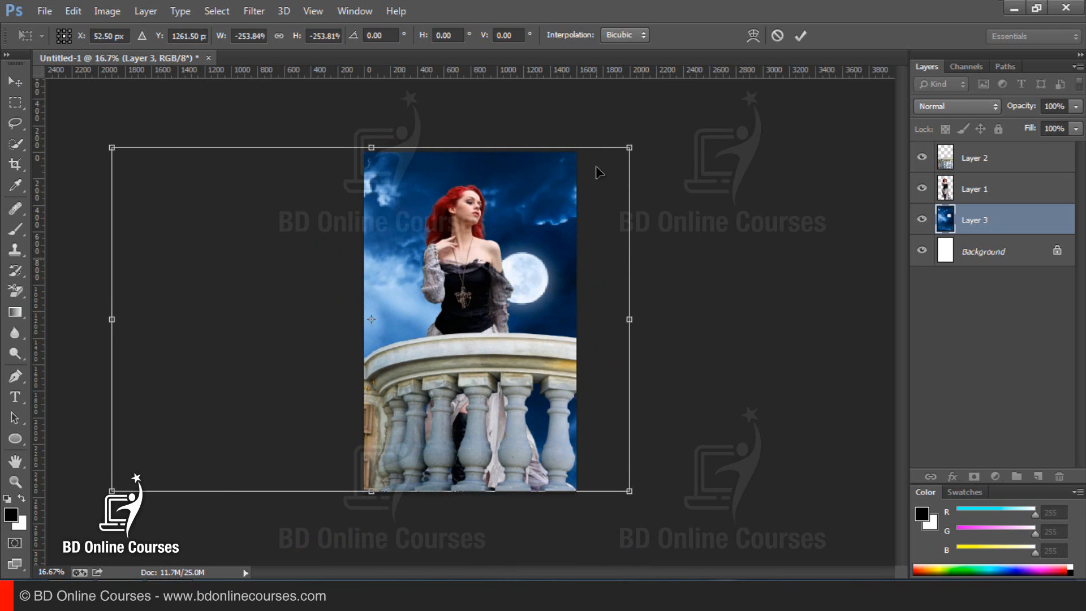
Step: Enlarge the sky to about 546% and position it so the large moon sits behind the woman's head and shoulders
drag(630, 148, 869, 65)
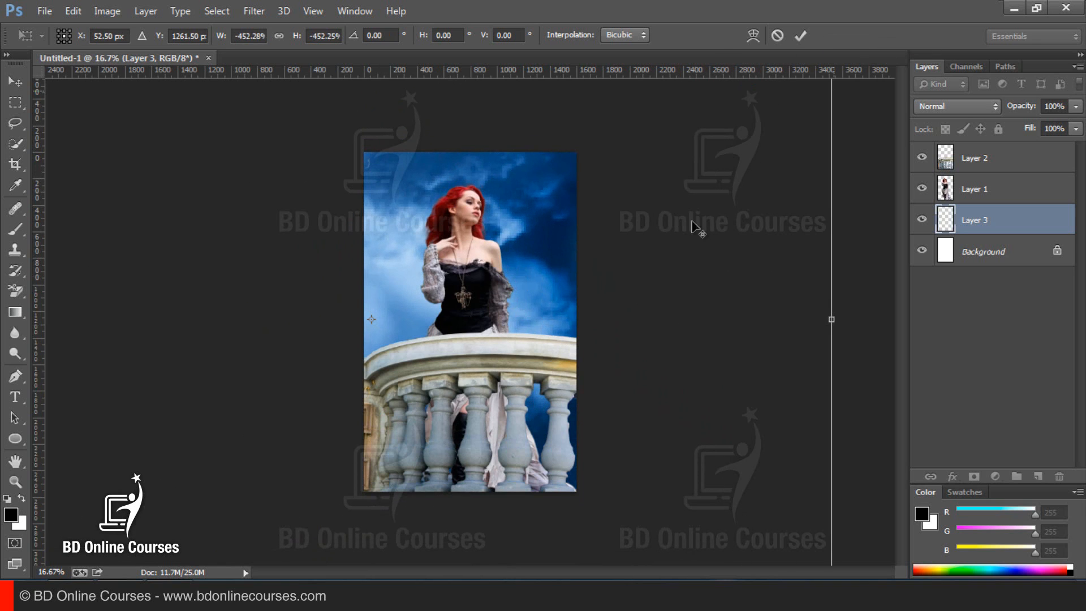
drag(726, 322, 540, 324)
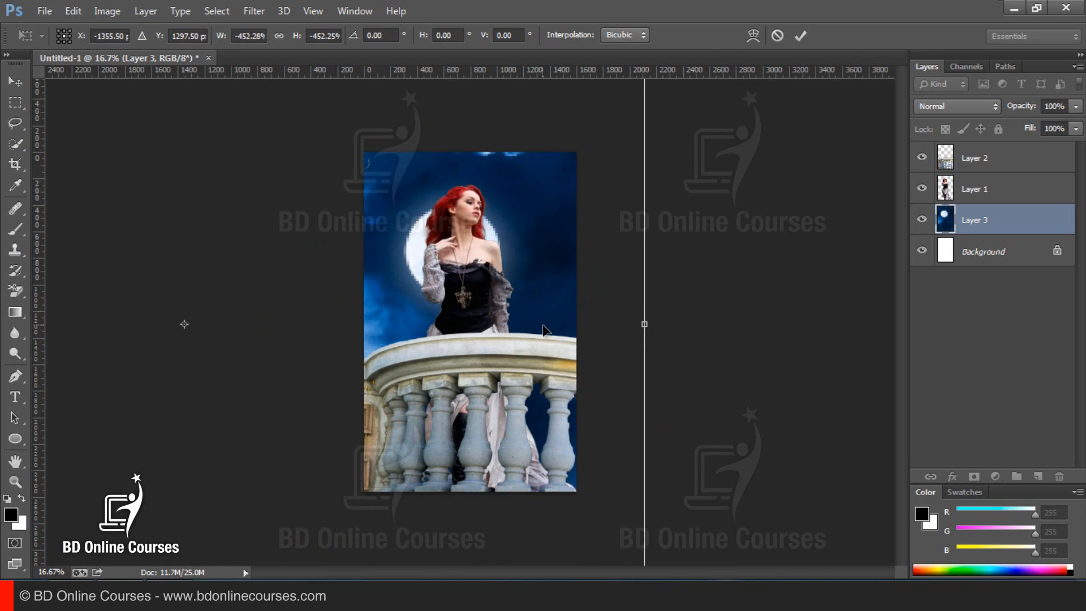
key(ctrl+minus)
key(ctrl+minus)
key(ctrl+minus)
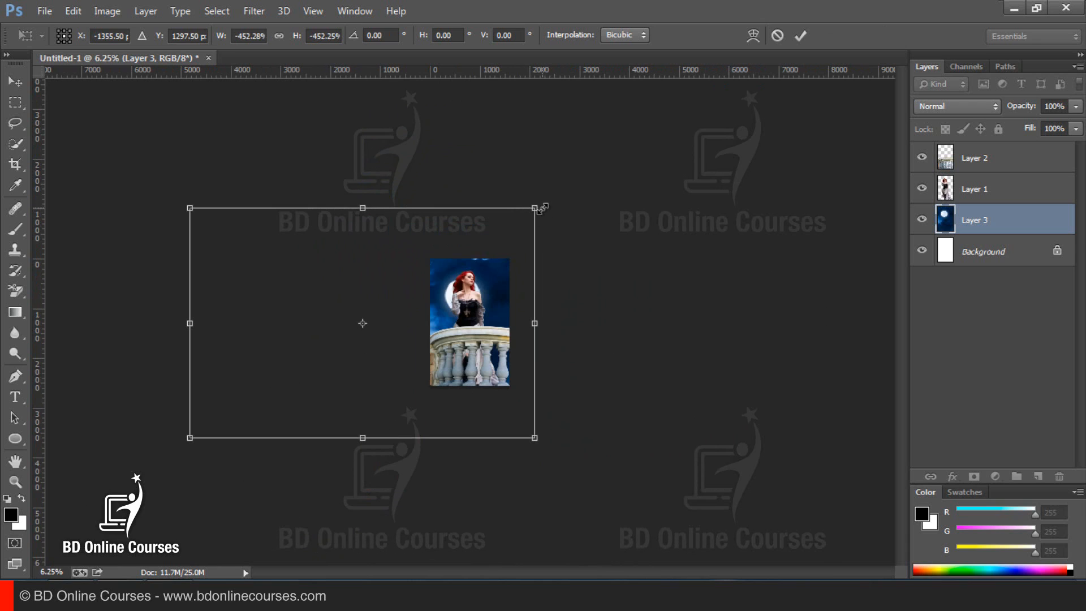
drag(536, 210, 681, 148)
drag(602, 331, 532, 351)
drag(592, 142, 502, 205)
drag(450, 298, 501, 291)
key(m)
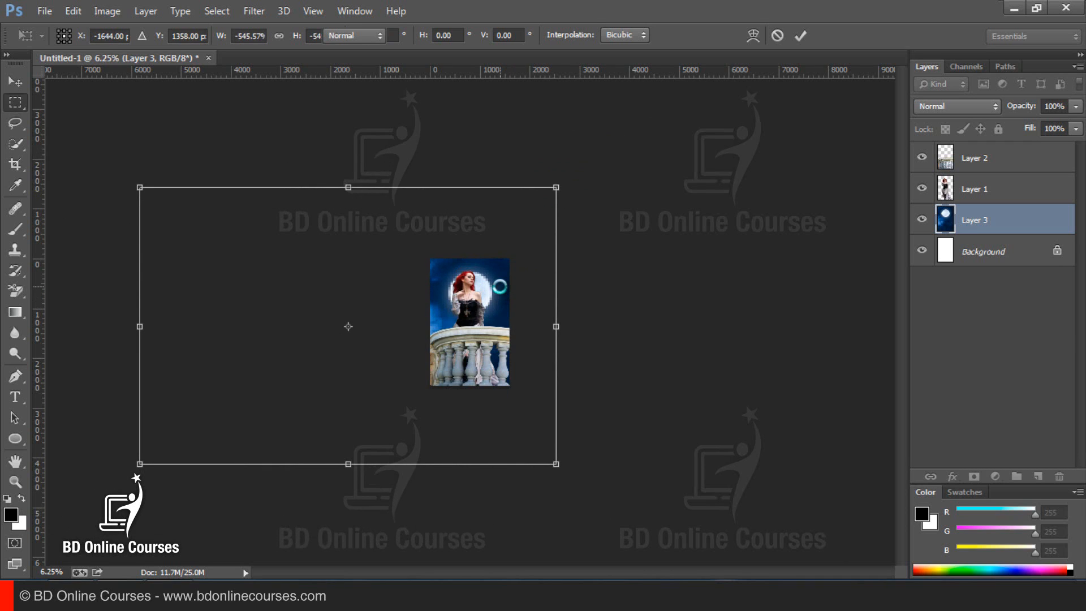
key(Return)
Step: Move the sky layer slightly up and to the left to frame the woman's head with the moon
key(ctrl+0)
key(ctrl+minus)
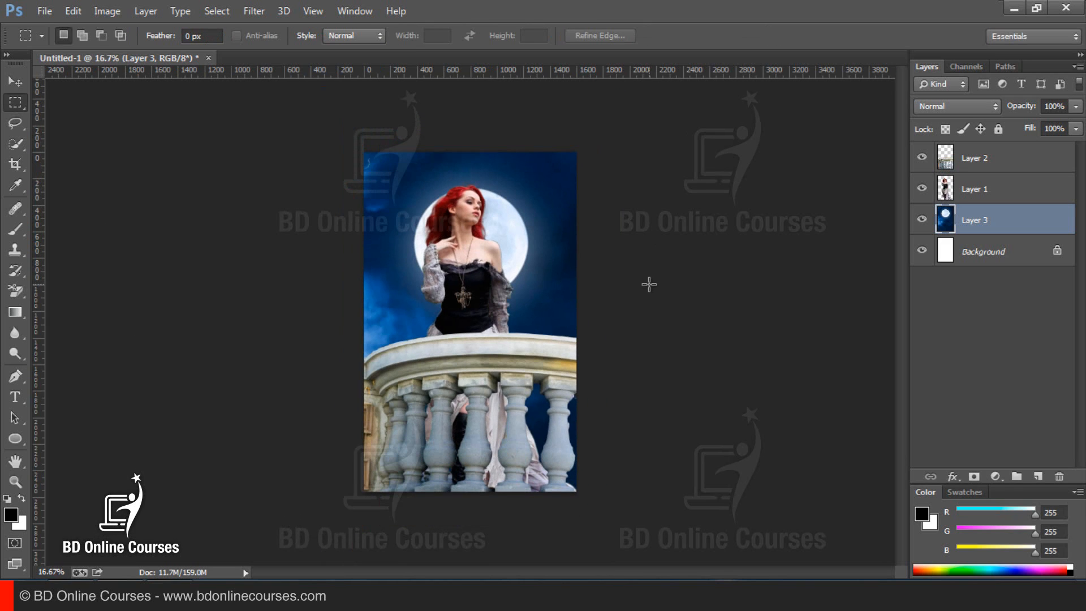
click(523, 327)
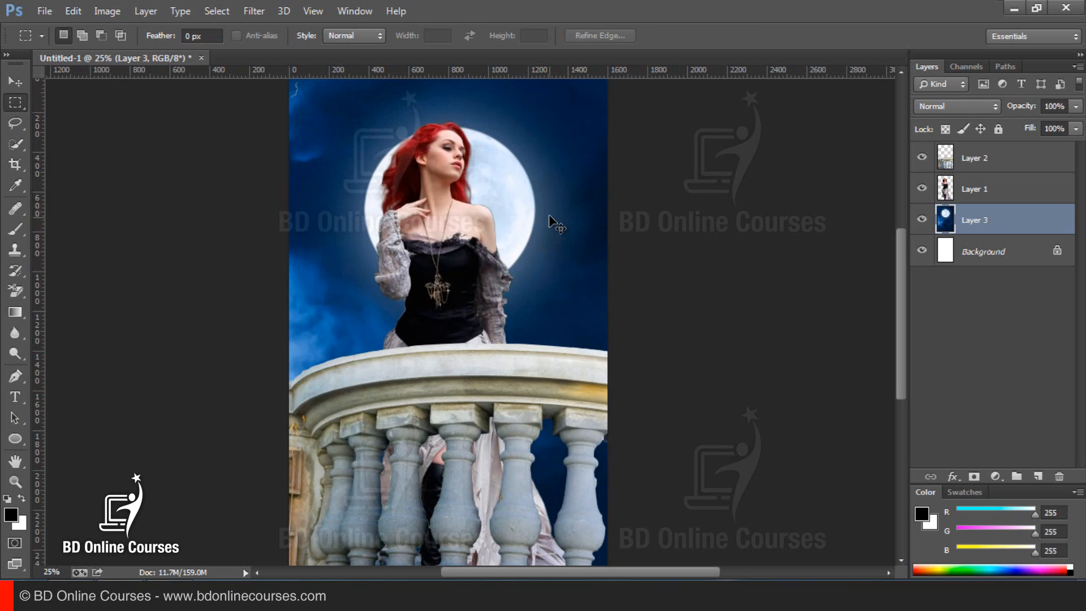
drag(552, 223, 540, 206)
key(ctrl+minus)
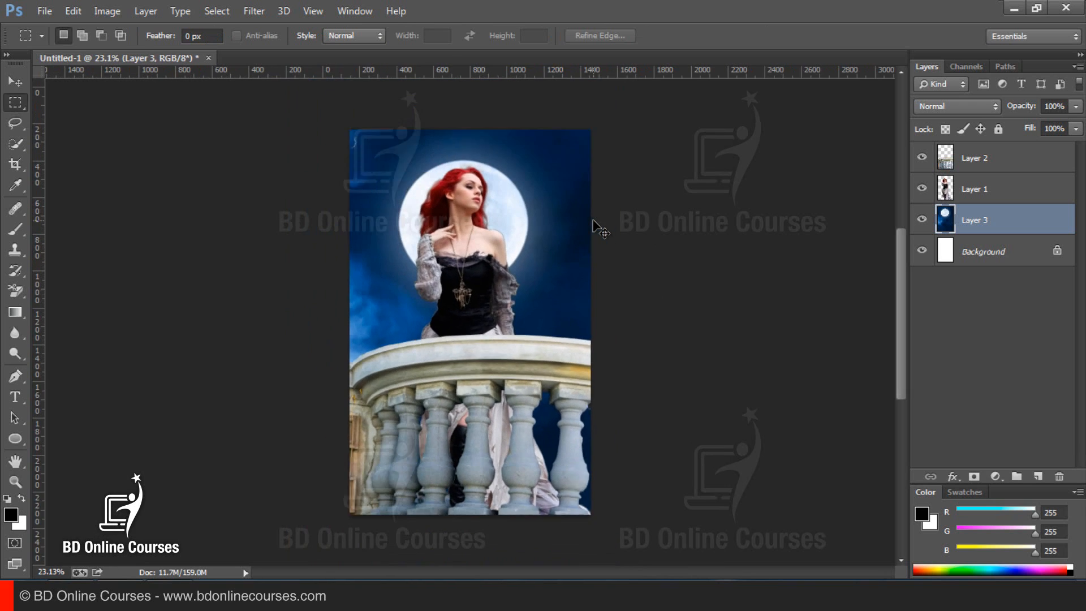
key(ctrl+minus)
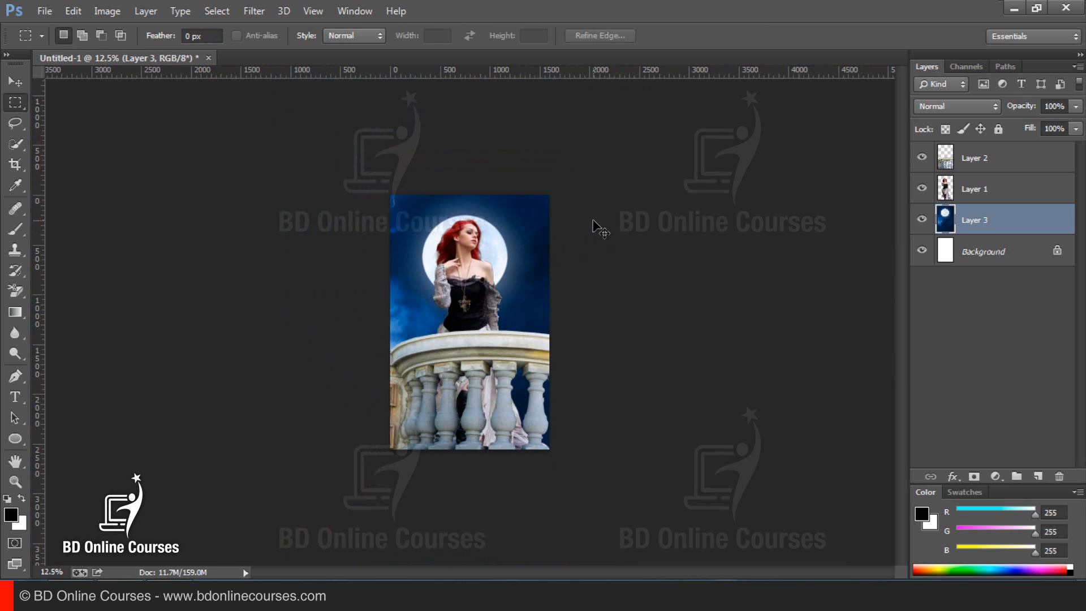
key(ctrl+plus)
click(476, 278)
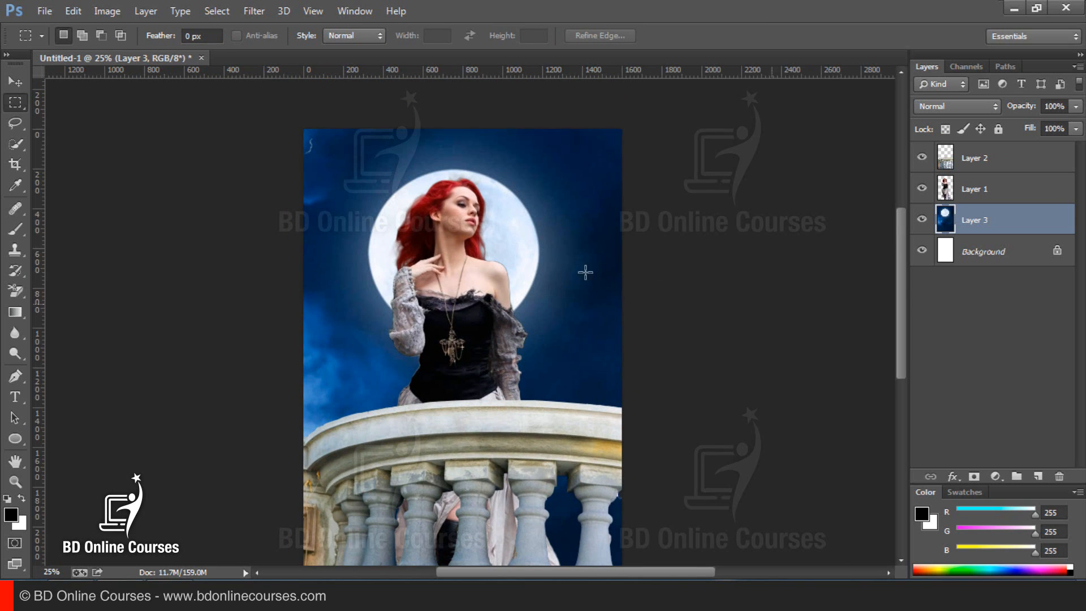
Step: Add a new empty layer directly above the moonlit sky, toggling the sky's visibility to check it
click(922, 219)
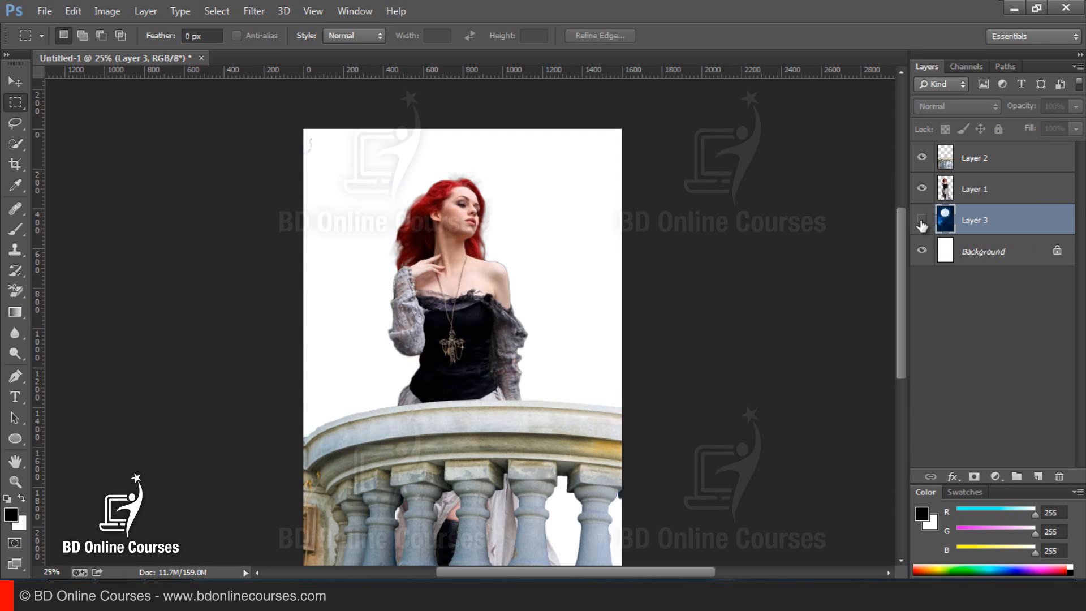
click(921, 219)
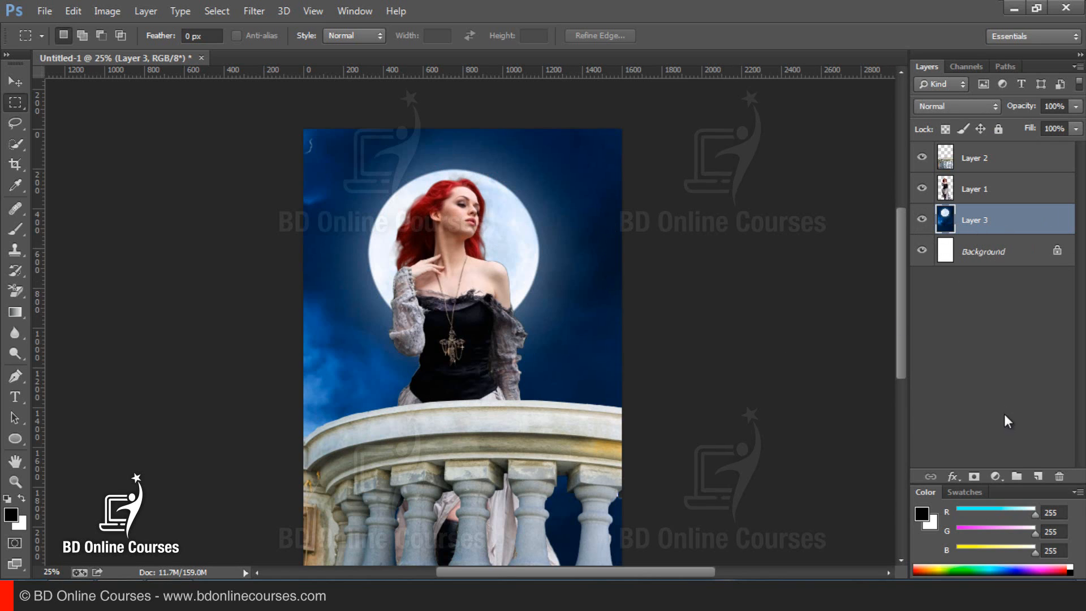
click(1038, 476)
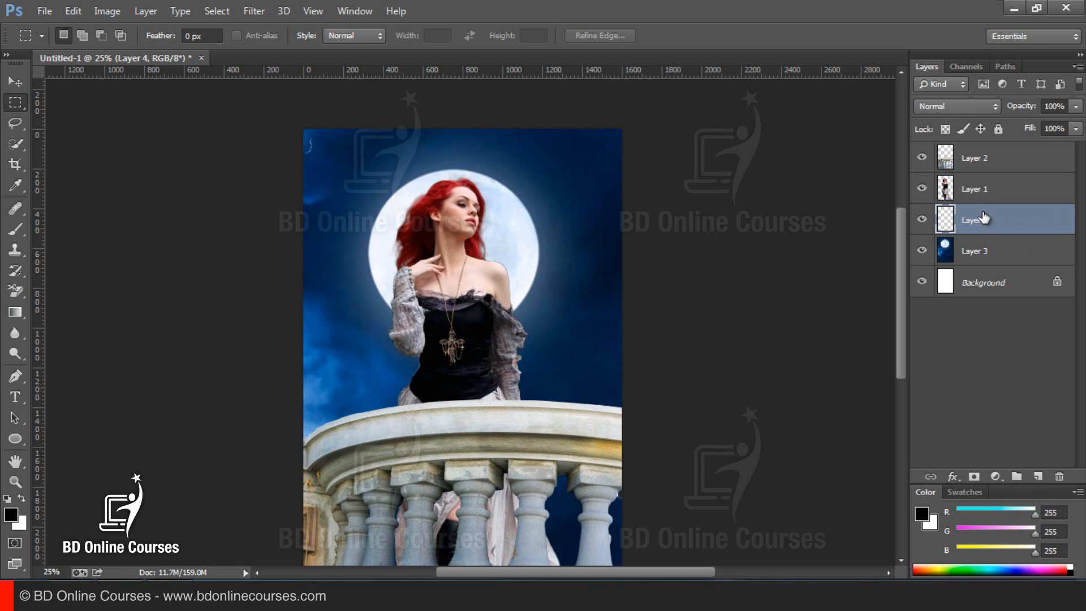
click(922, 252)
click(923, 252)
Step: Paint a magenta (RGB 255, 0, 255) glow around the moon on the new layer with a soft 400 px brush at 0% hardness
drag(999, 527, 948, 527)
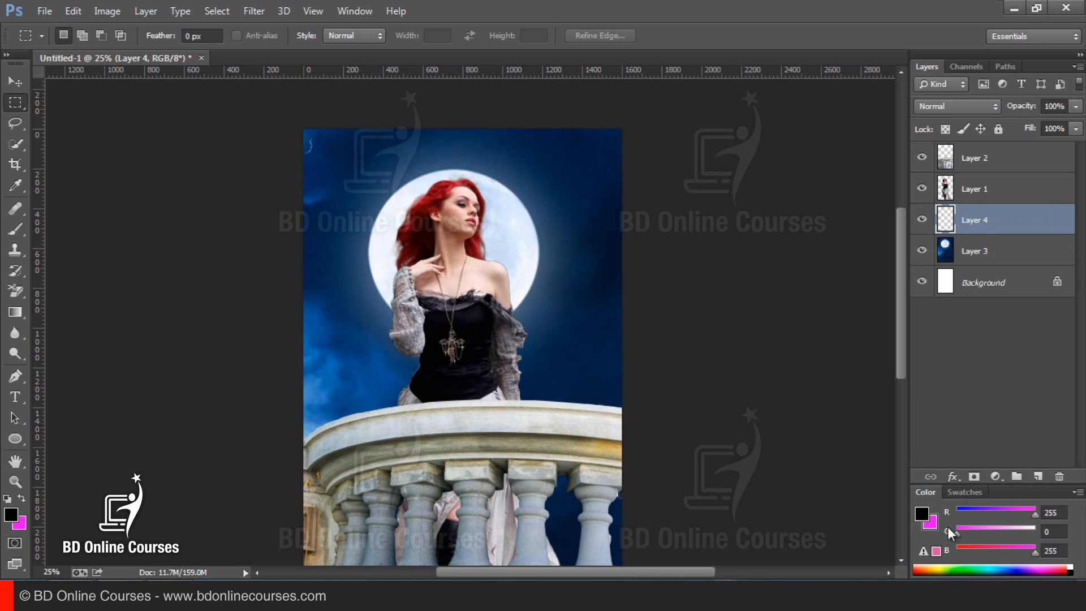
click(23, 498)
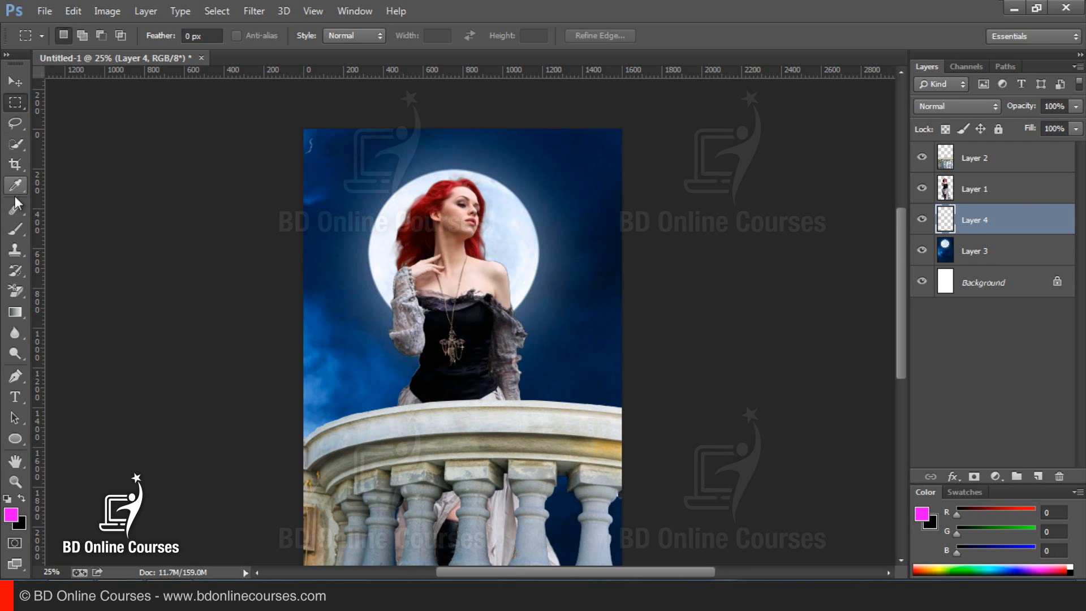
click(15, 229)
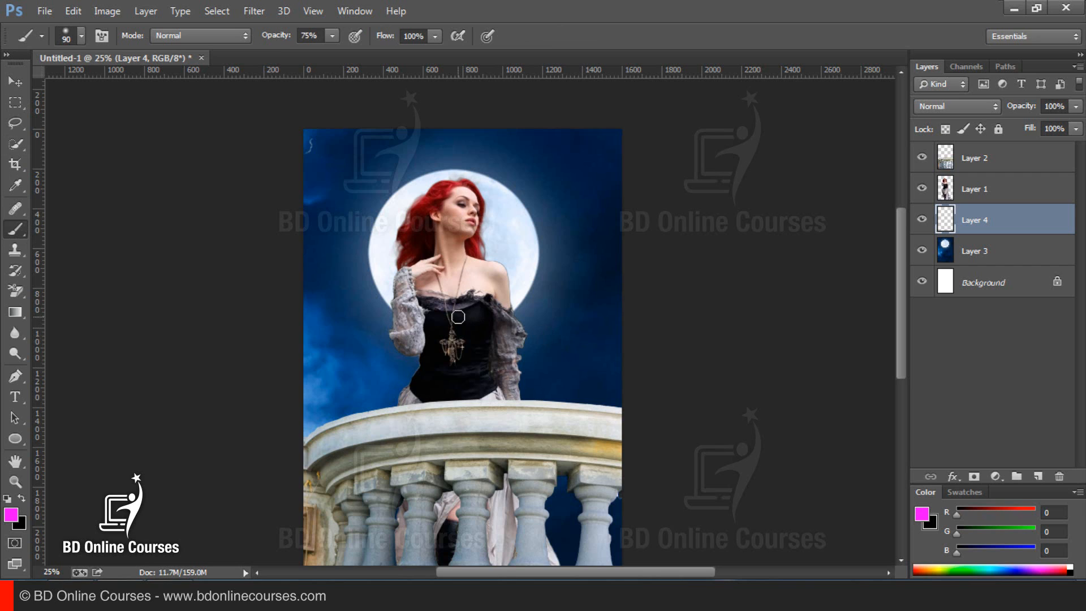
click(79, 39)
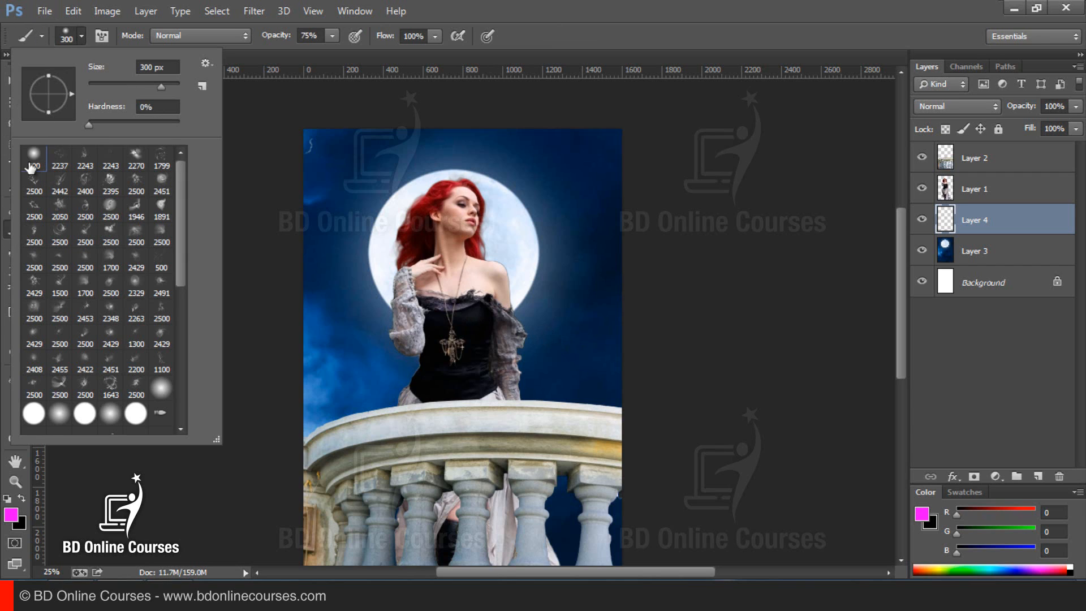
click(635, 16)
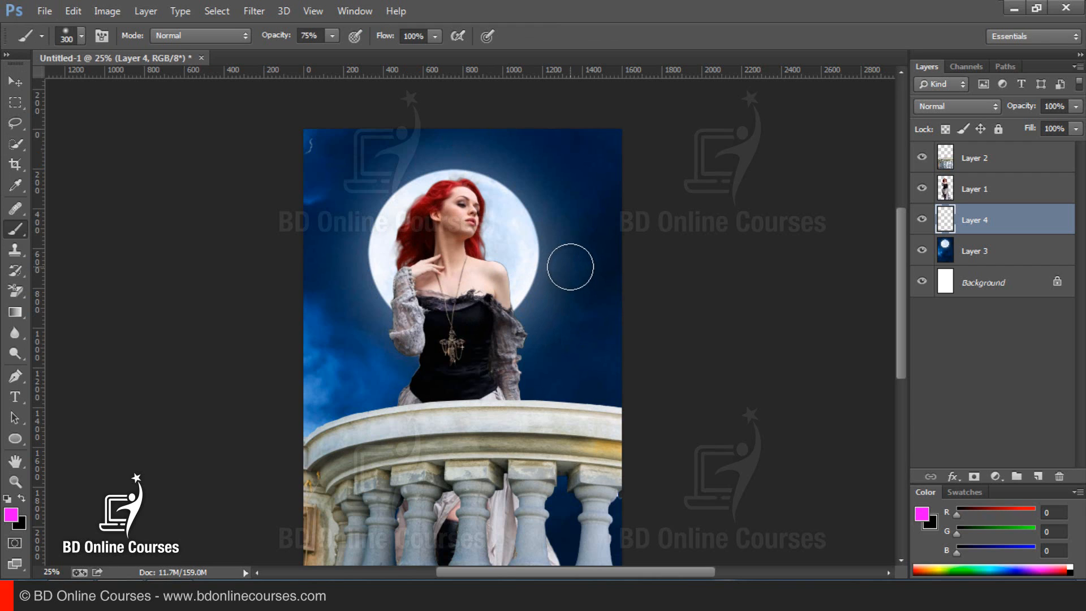
key(bracketright)
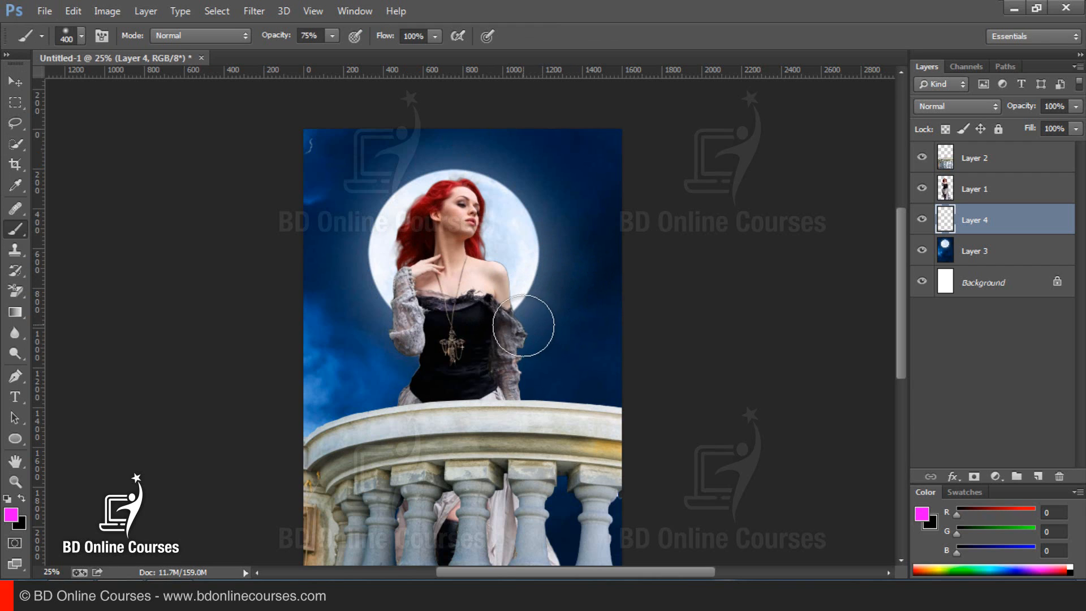
mouse_move(526, 334)
mouse_down()
mouse_move(549, 271)
mouse_move(521, 200)
mouse_move(424, 171)
mouse_move(394, 182)
mouse_move(374, 226)
mouse_move(374, 294)
mouse_move(397, 320)
mouse_move(507, 337)
mouse_move(549, 304)
mouse_move(441, 345)
mouse_move(411, 345)
mouse_move(370, 323)
mouse_move(357, 258)
mouse_move(374, 240)
mouse_move(363, 278)
mouse_move(348, 280)
mouse_move(333, 246)
mouse_up()
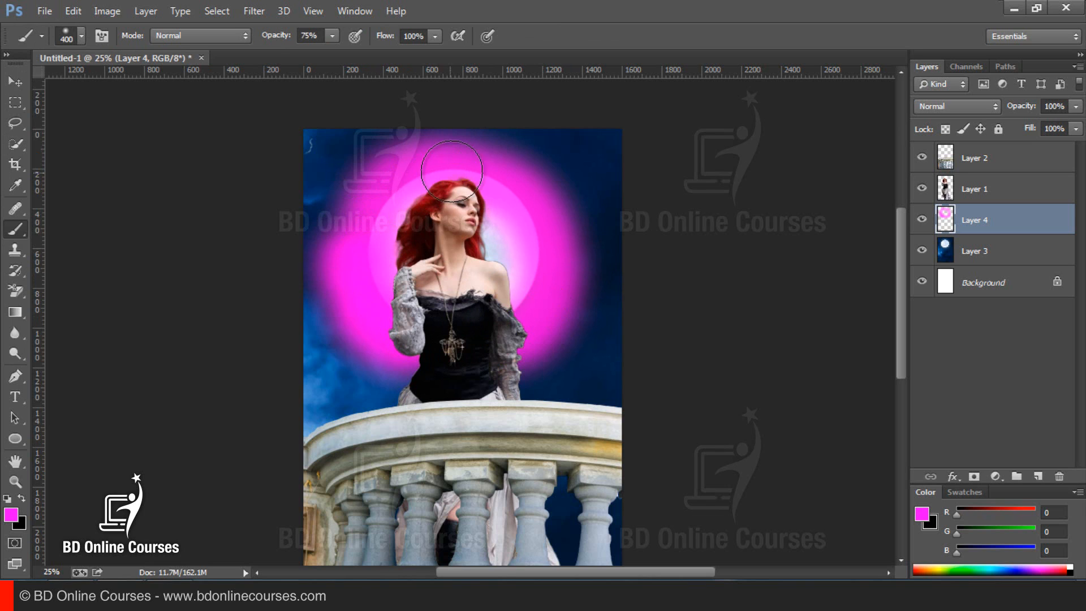
key(ctrl+z)
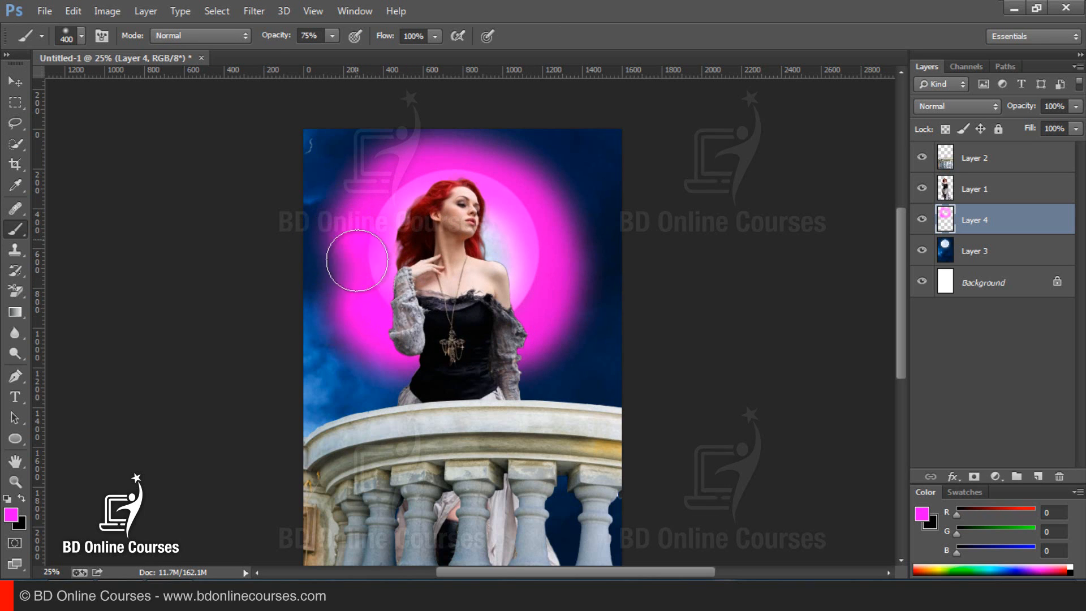
Step: Set the magenta glow layer's blending mode to Overlay
click(948, 108)
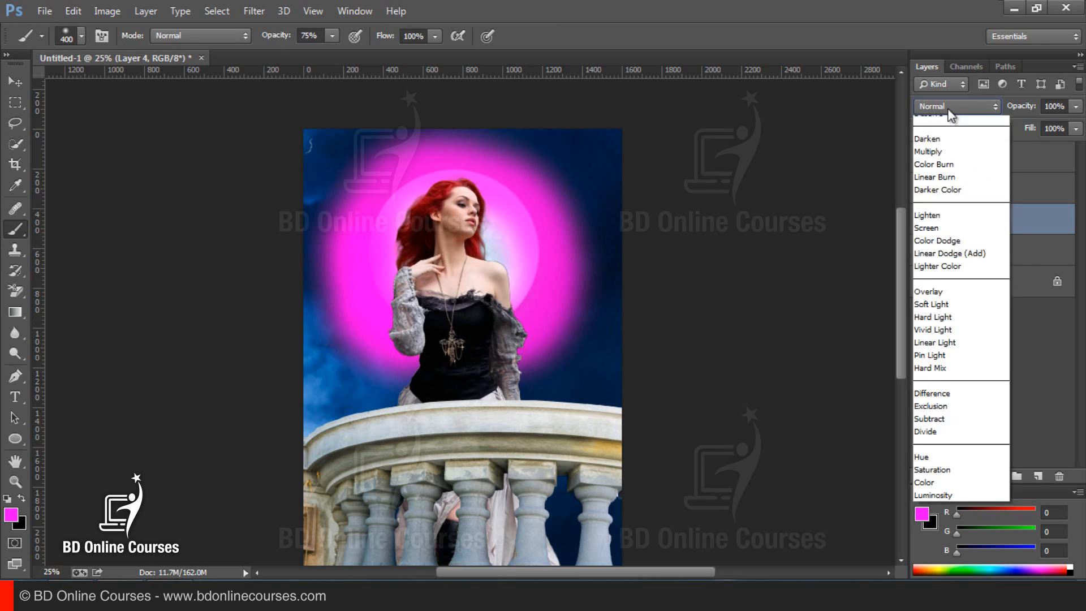
click(1047, 298)
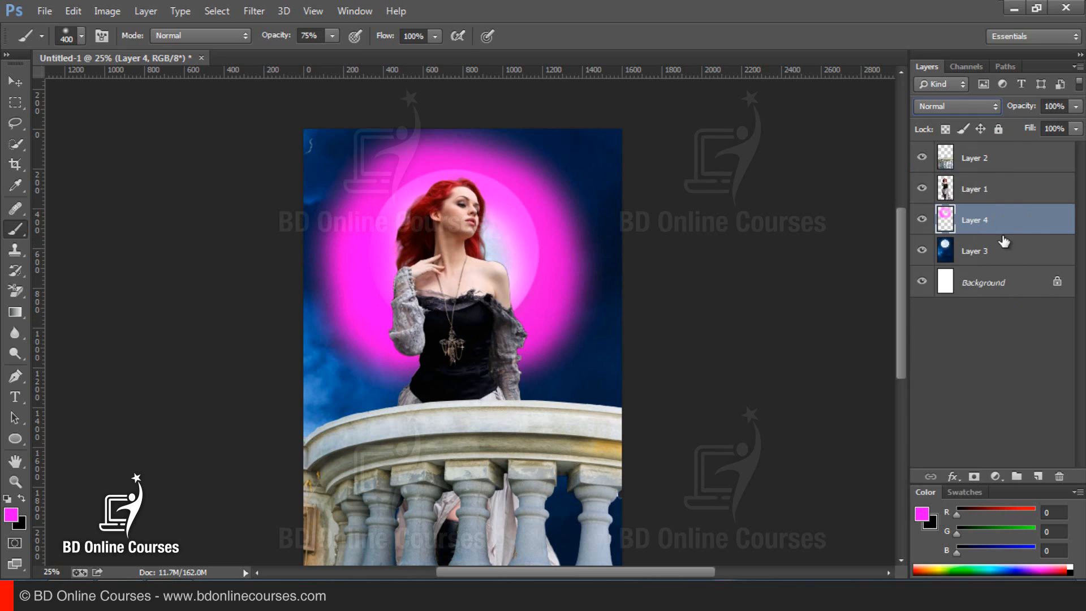
click(948, 107)
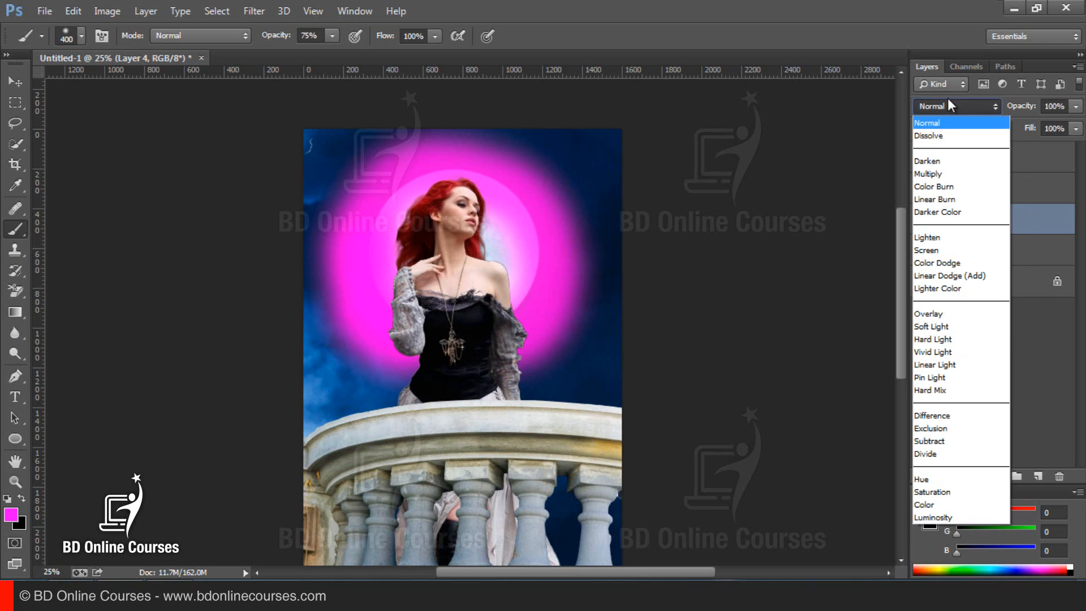
click(947, 314)
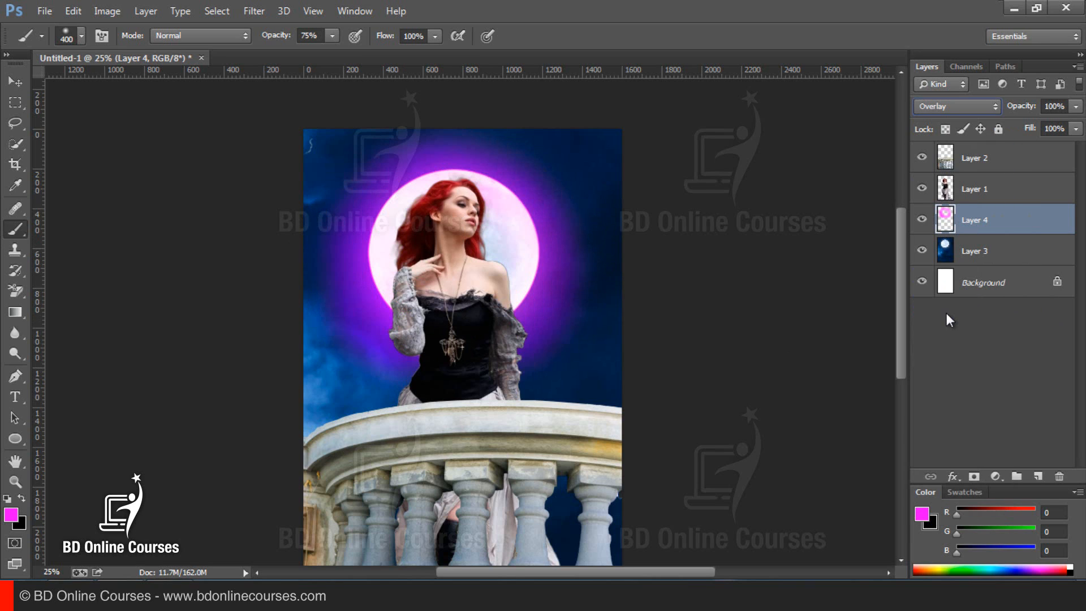
Step: Try Soft Light blending on the magenta glow layer and return it to Overlay
click(948, 107)
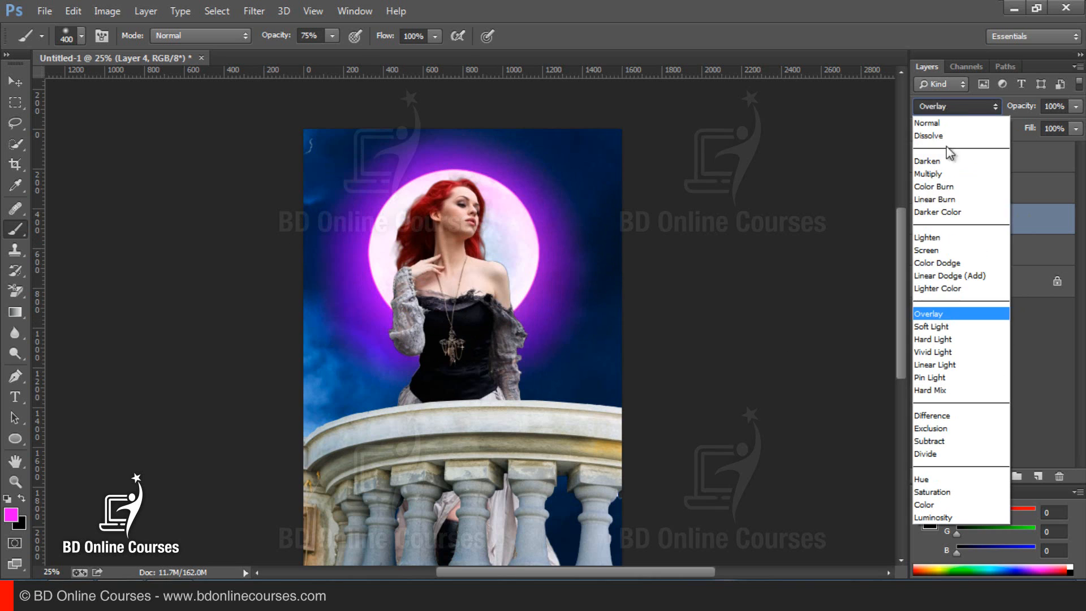
click(948, 326)
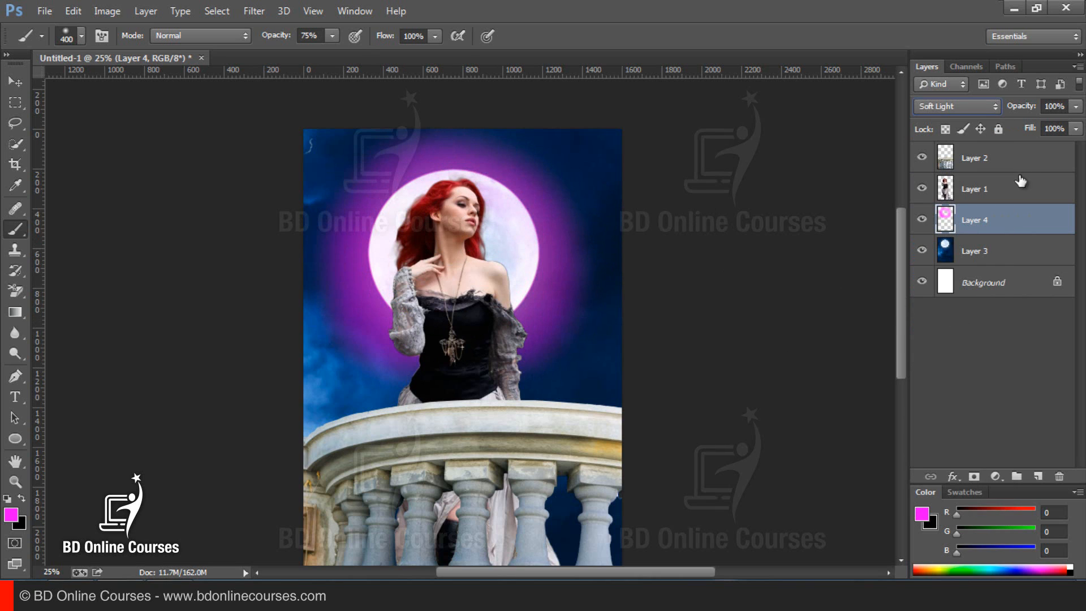
click(950, 107)
click(937, 308)
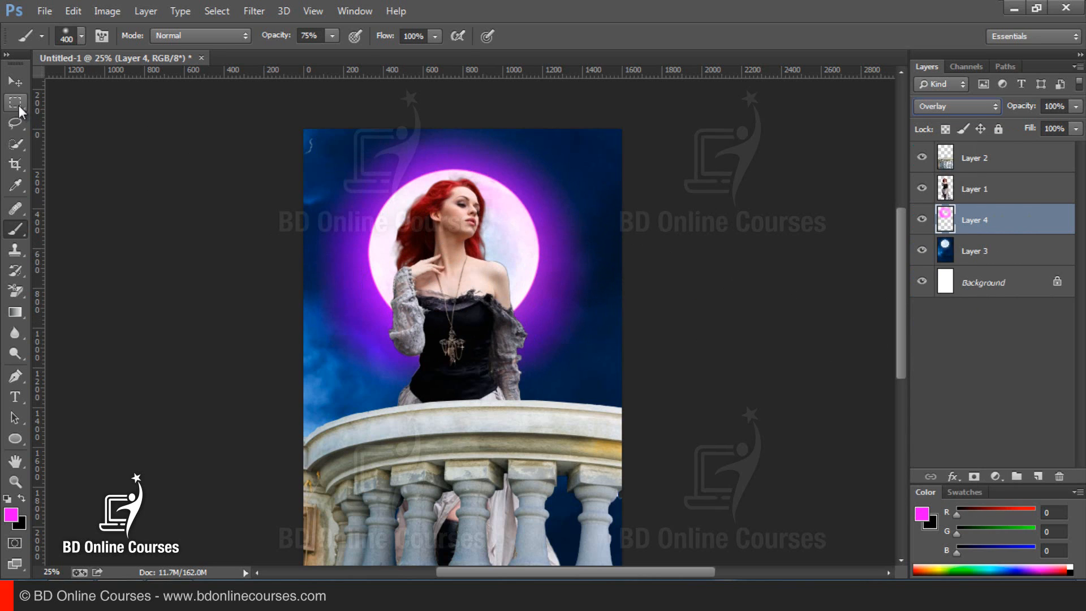
Step: Lower the magenta glow layer's opacity to 69%
click(1074, 107)
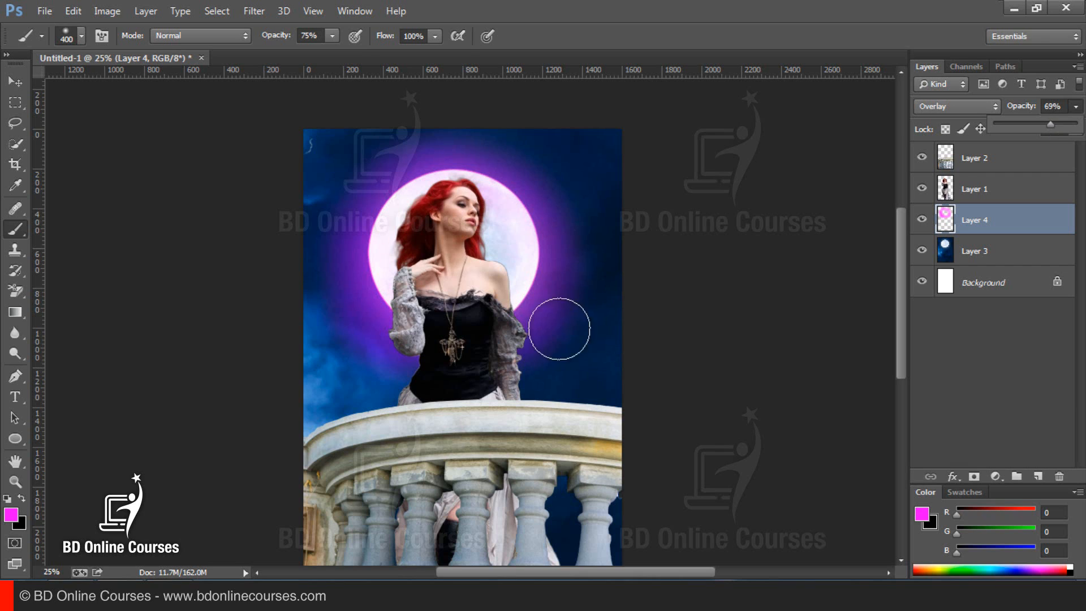
key(m)
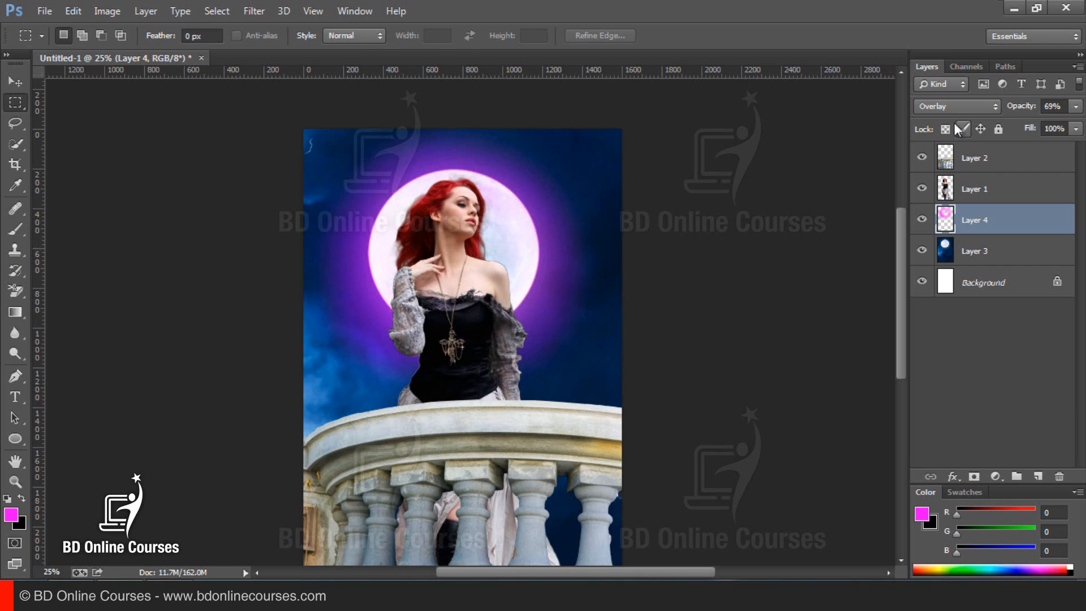
Step: Try Pin Light, Hard Light and Color Dodge blending on the glow layer, and restore Overlay
click(947, 108)
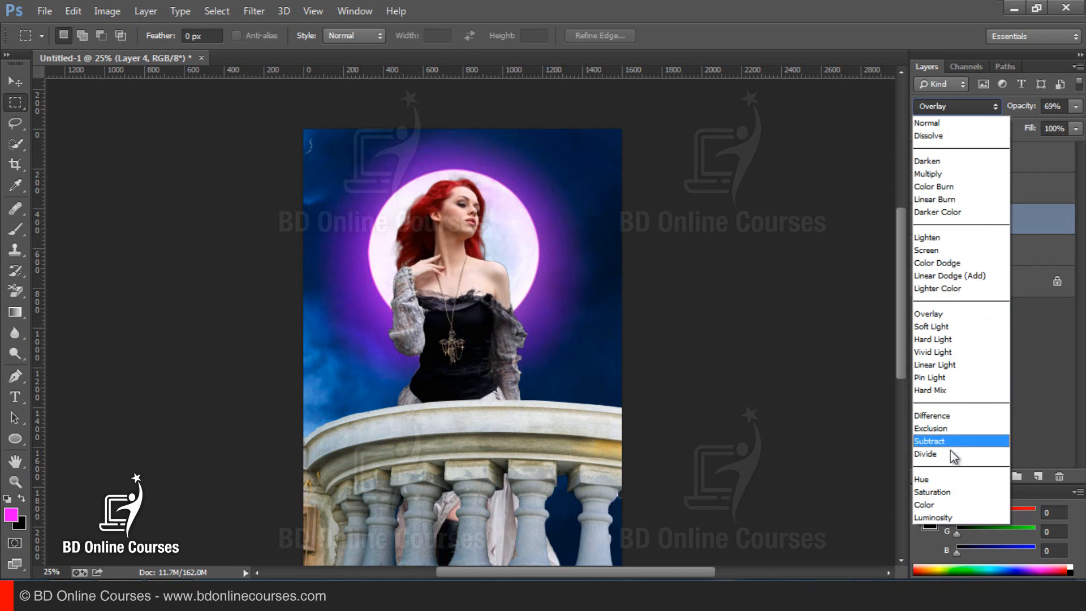
click(950, 378)
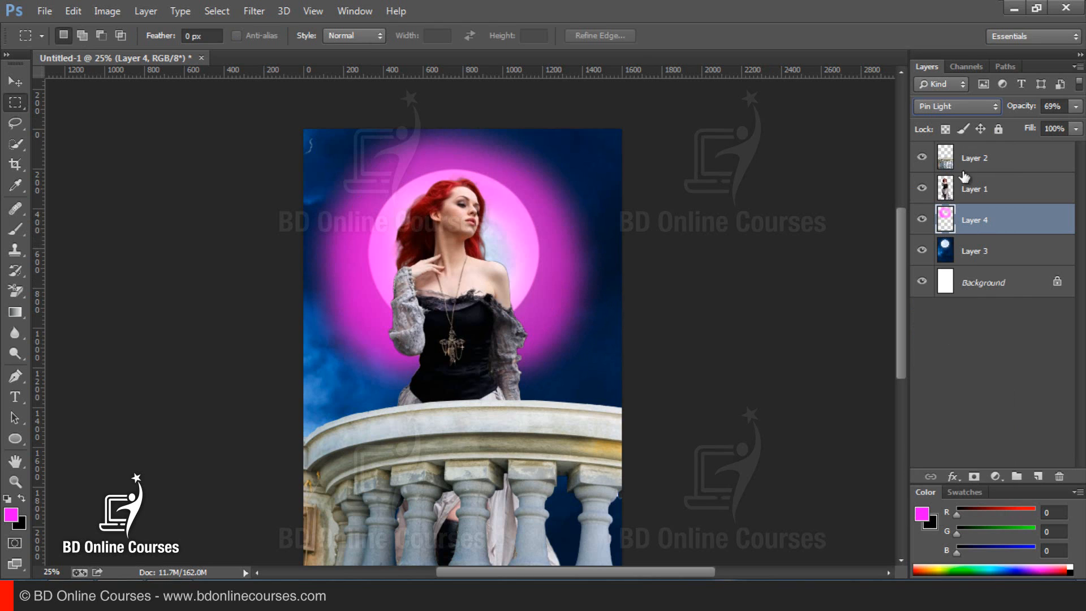
click(958, 110)
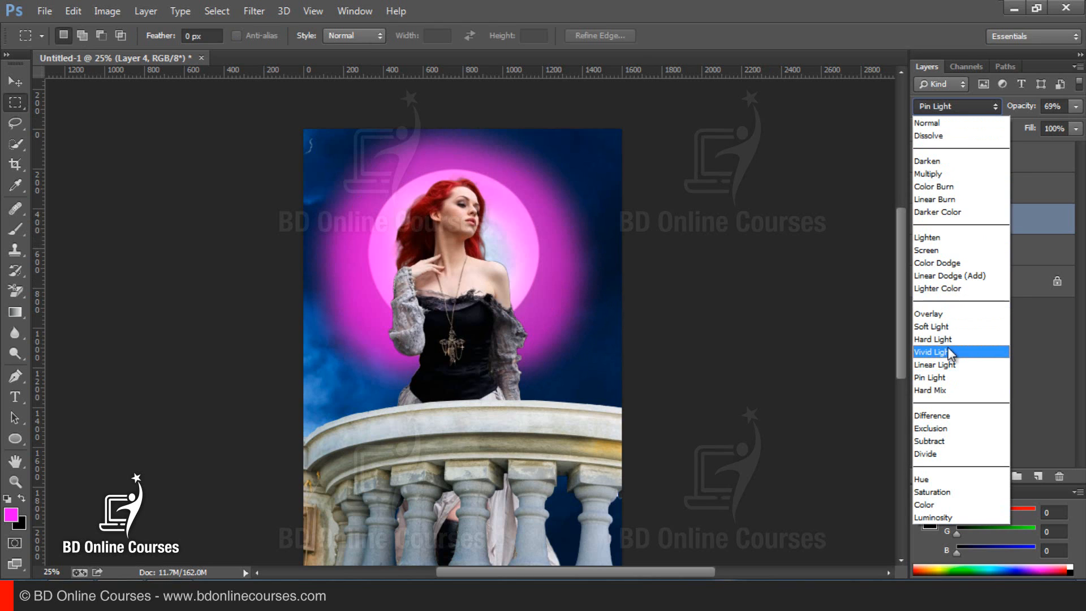
click(947, 340)
click(965, 104)
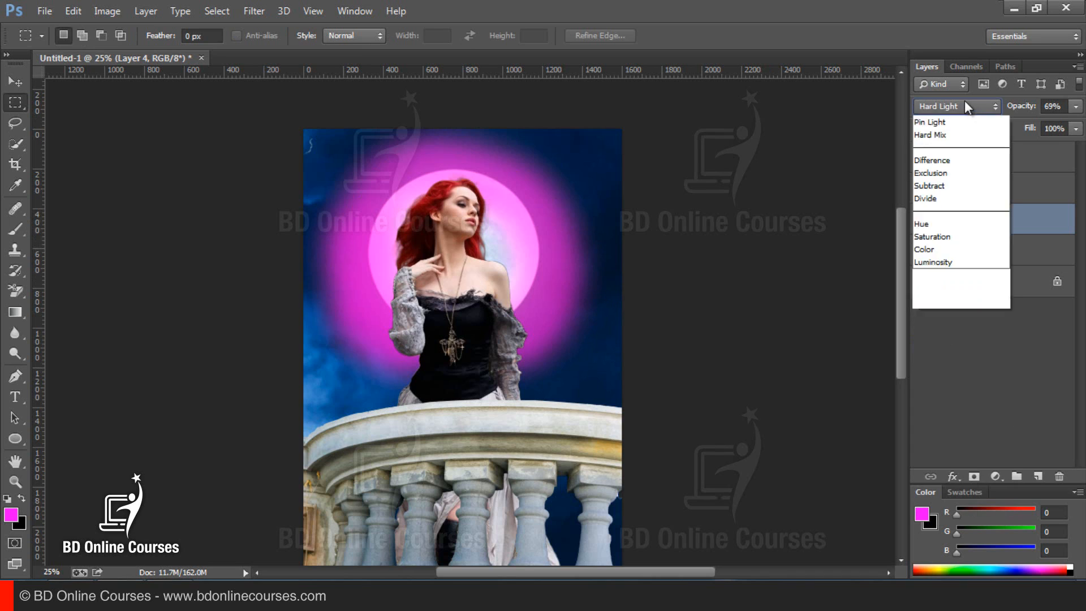
click(948, 263)
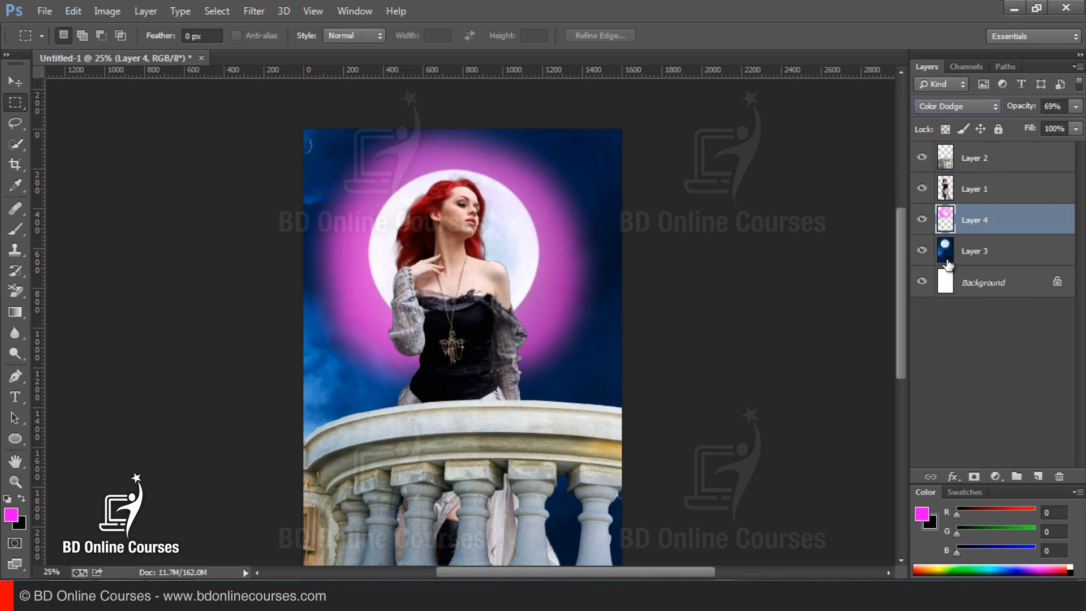
click(968, 106)
click(936, 319)
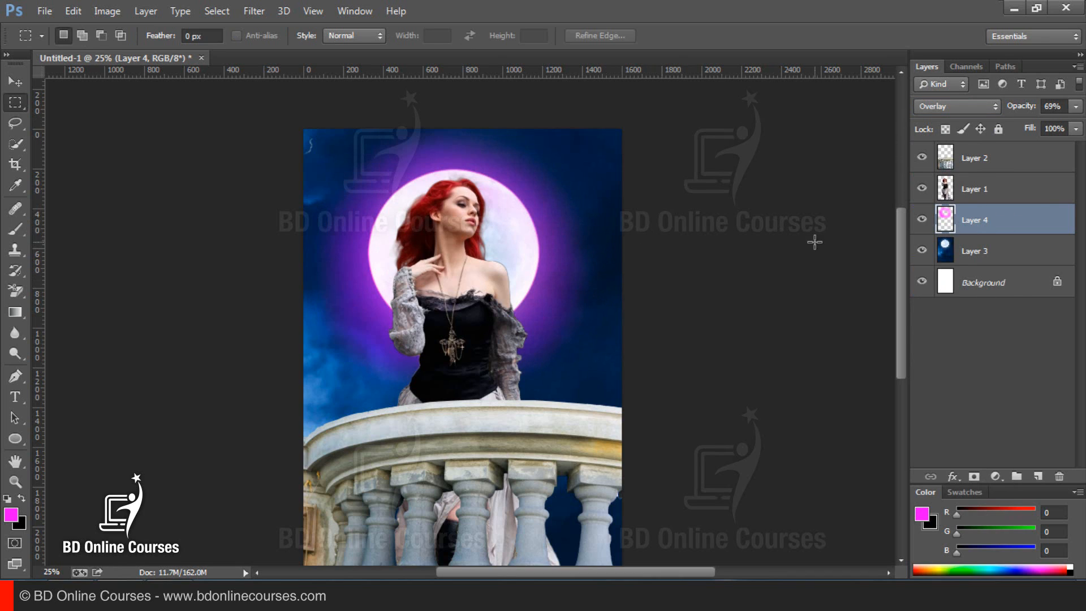
Step: Raise the magenta glow layer's opacity to 77%
click(1075, 110)
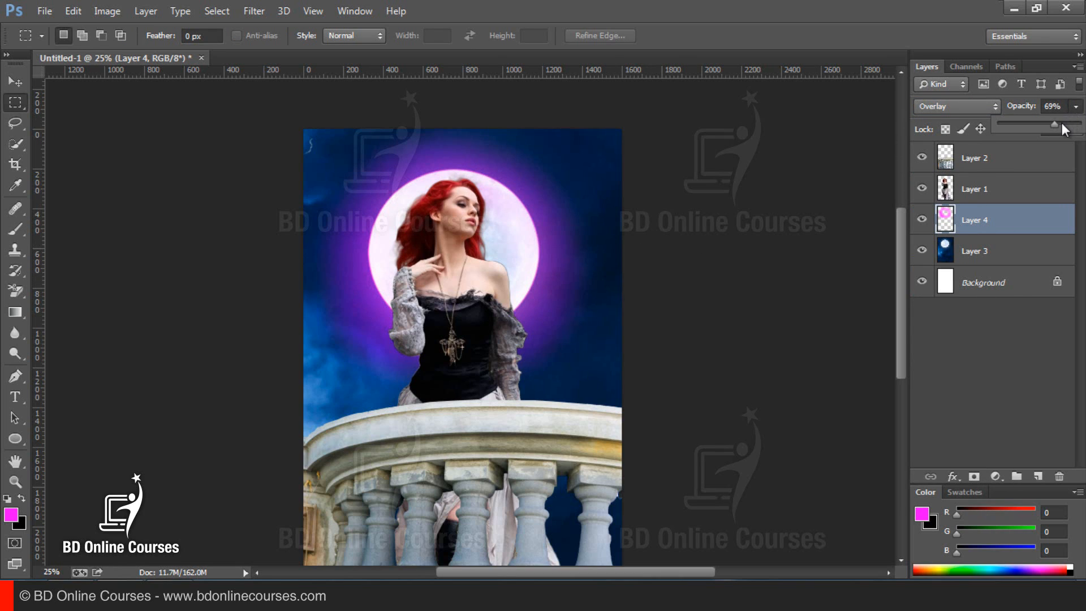
click(1061, 123)
click(738, 261)
Step: Examine the moon glow at different magnifications and compare the composition with the woman's layer hidden and shown
key(ctrl+minus)
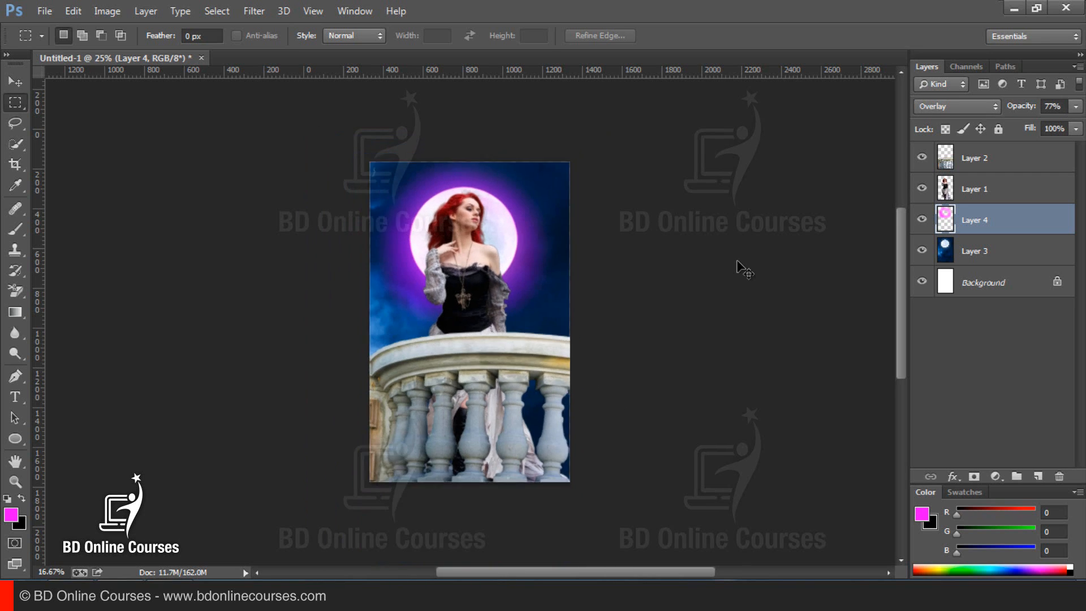
key(ctrl+plus)
key(ctrl+minus)
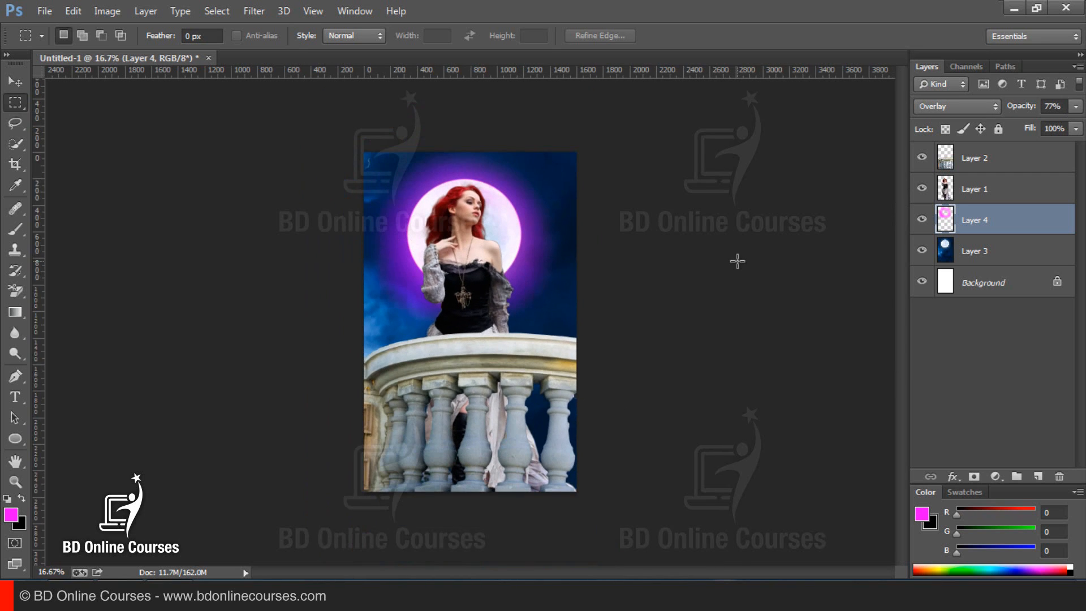
ctrl+click(508, 276)
drag(538, 211, 540, 248)
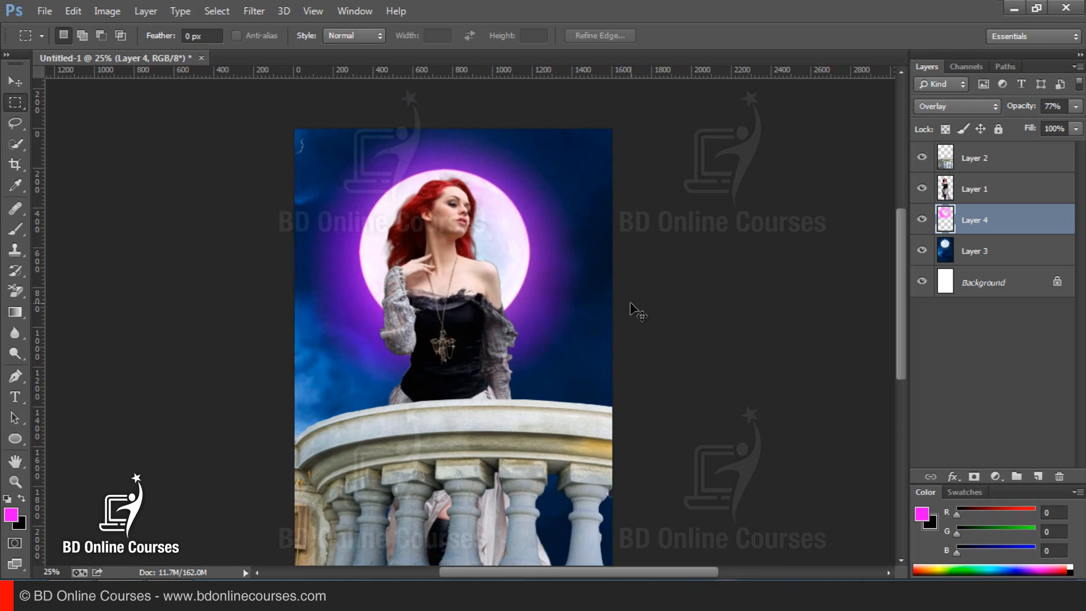
key(ctrl+minus)
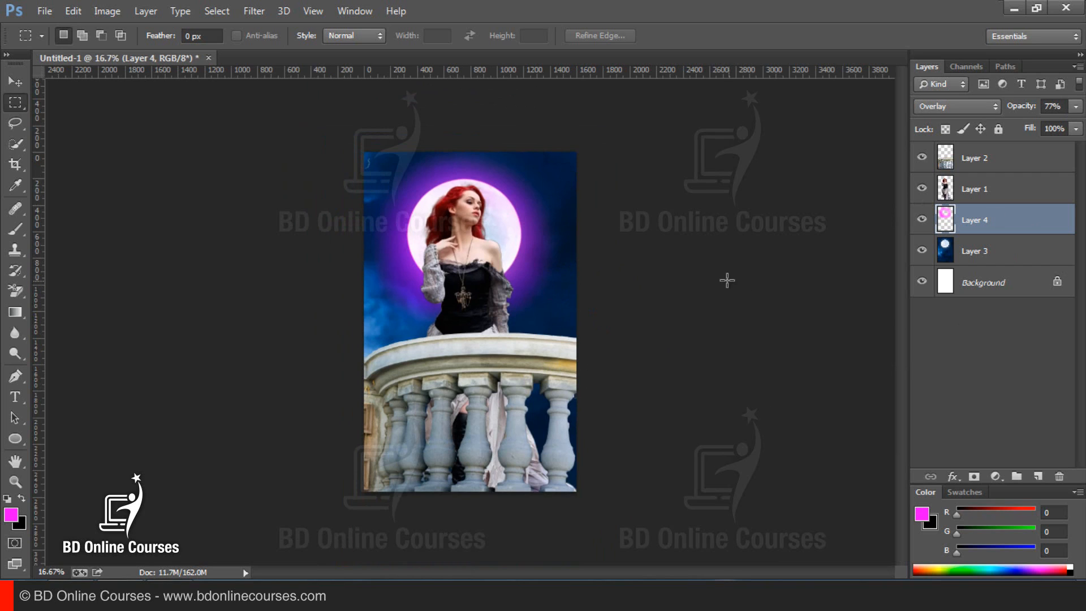
click(922, 189)
click(921, 190)
click(922, 189)
click(921, 189)
Step: Add a Color Balance adjustment above the glow layer with midtones at Cyan–Red +27 and Yellow–Blue +83
click(974, 250)
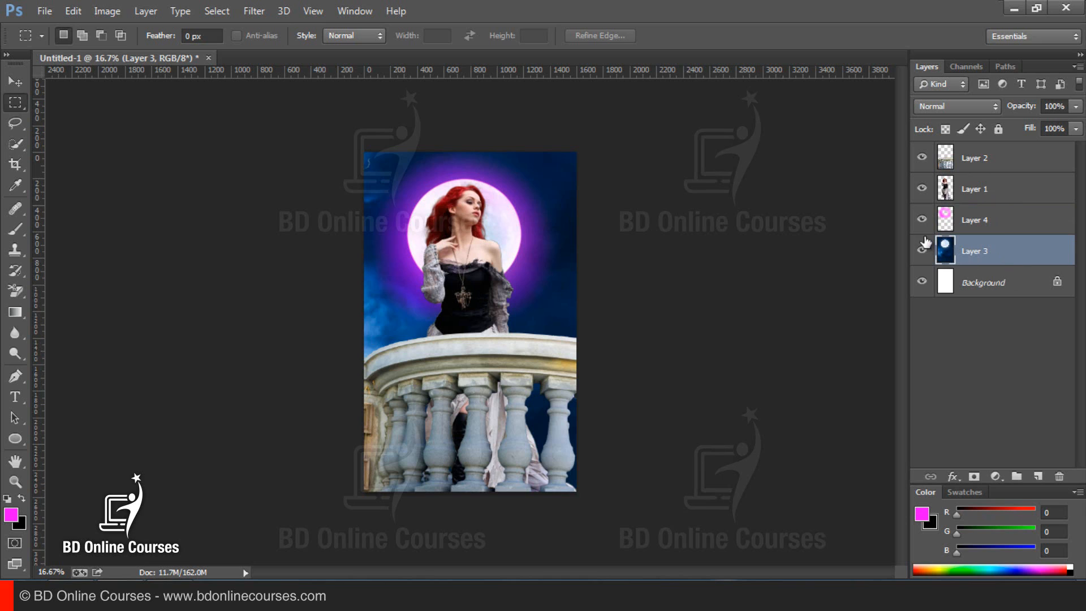
click(996, 219)
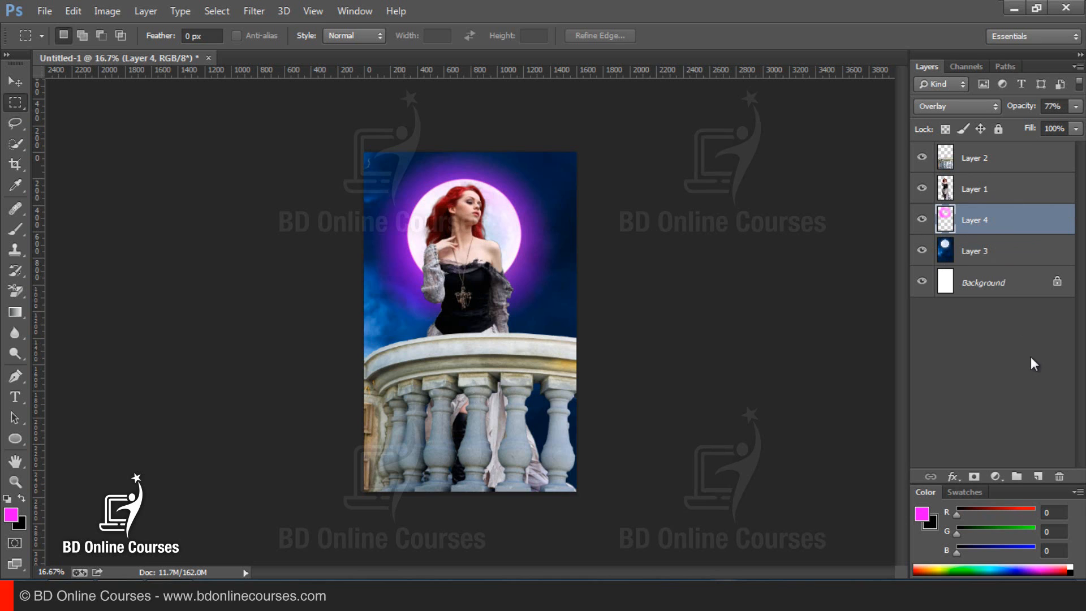
click(995, 476)
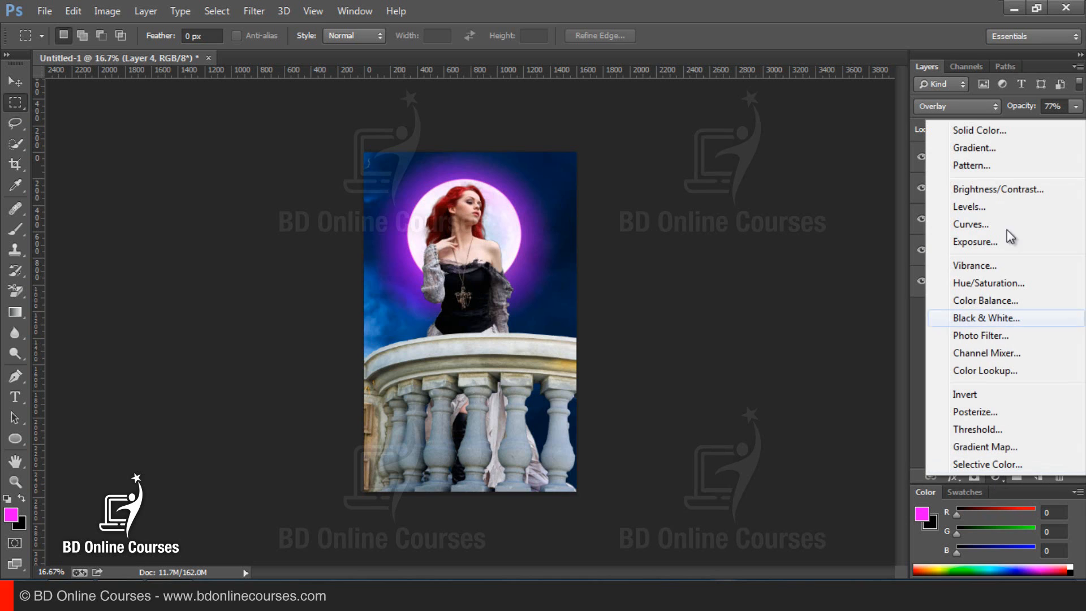
click(984, 299)
drag(790, 226, 818, 225)
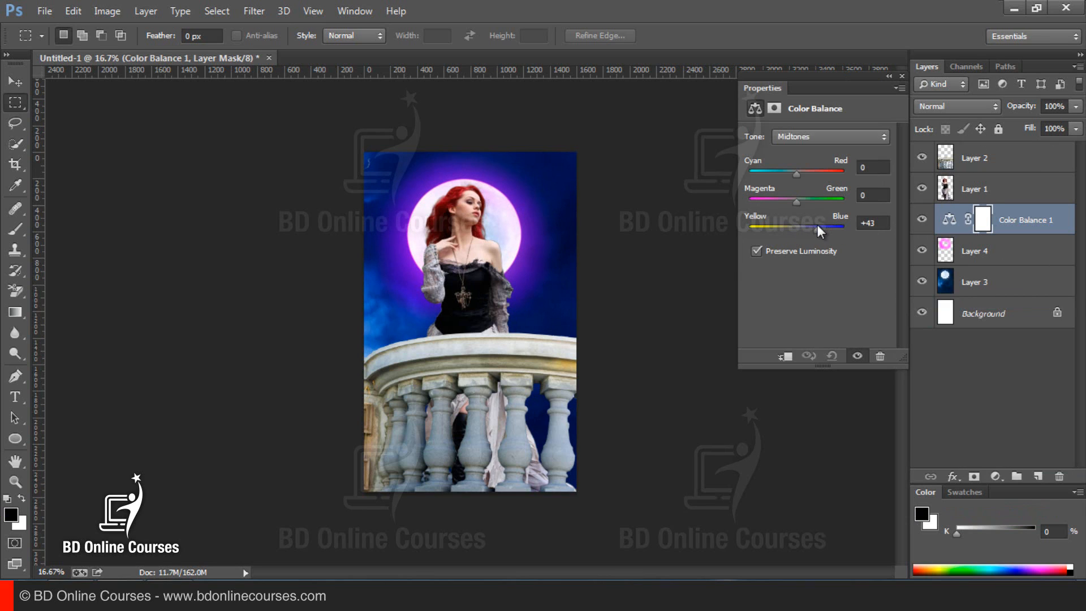
mouse_move(795, 174)
mouse_down()
mouse_move(779, 172)
mouse_move(814, 177)
mouse_up()
drag(843, 231, 840, 230)
mouse_move(803, 175)
mouse_down()
mouse_move(824, 174)
mouse_move(809, 172)
mouse_up()
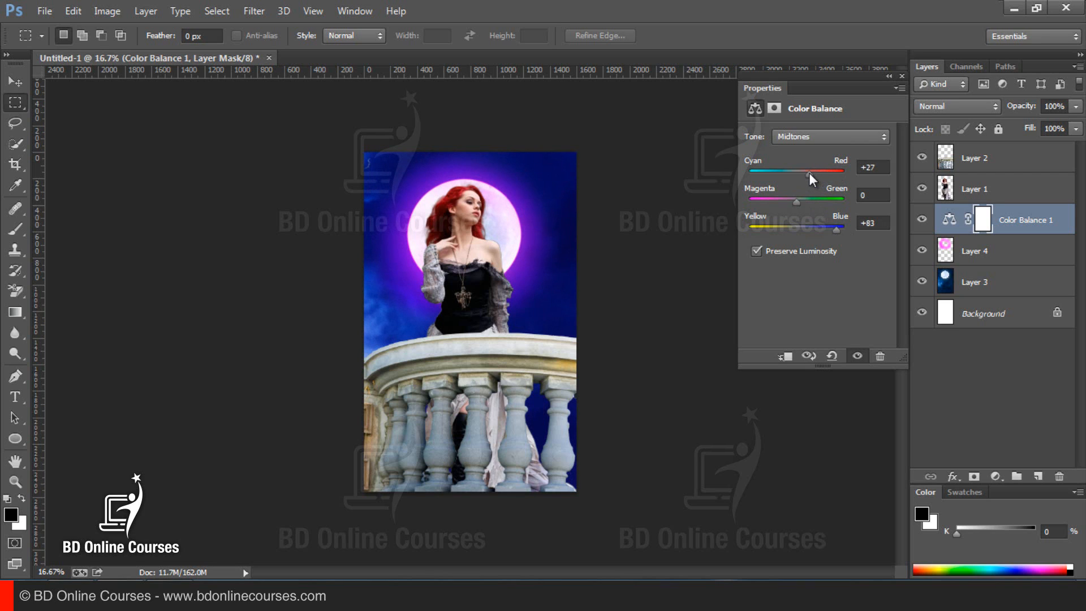
click(901, 77)
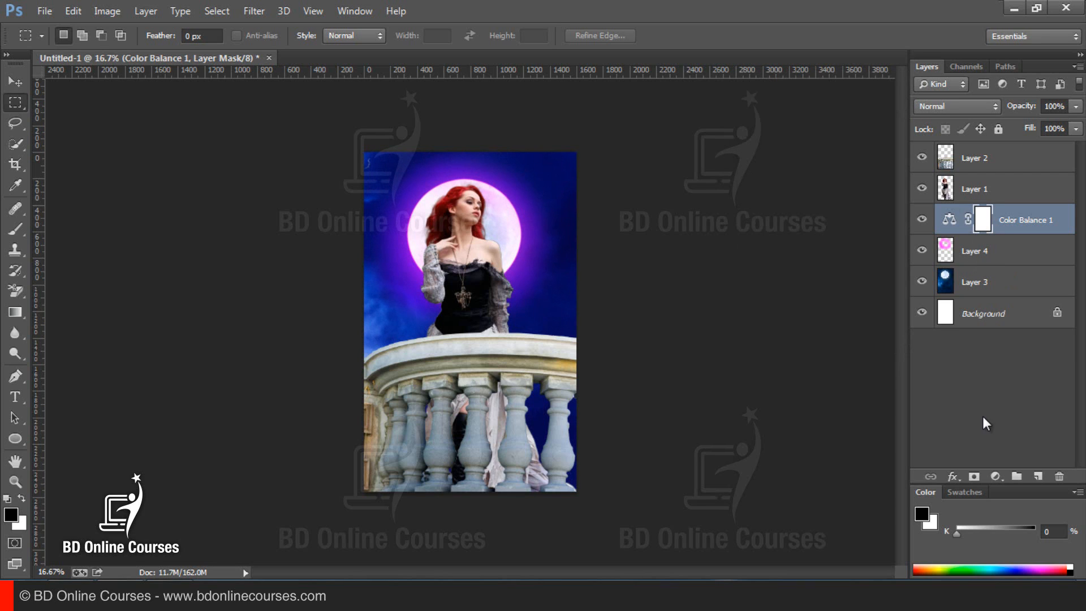
Step: Add an Exposure adjustment layer above the color balance with exposure +0.08
click(995, 477)
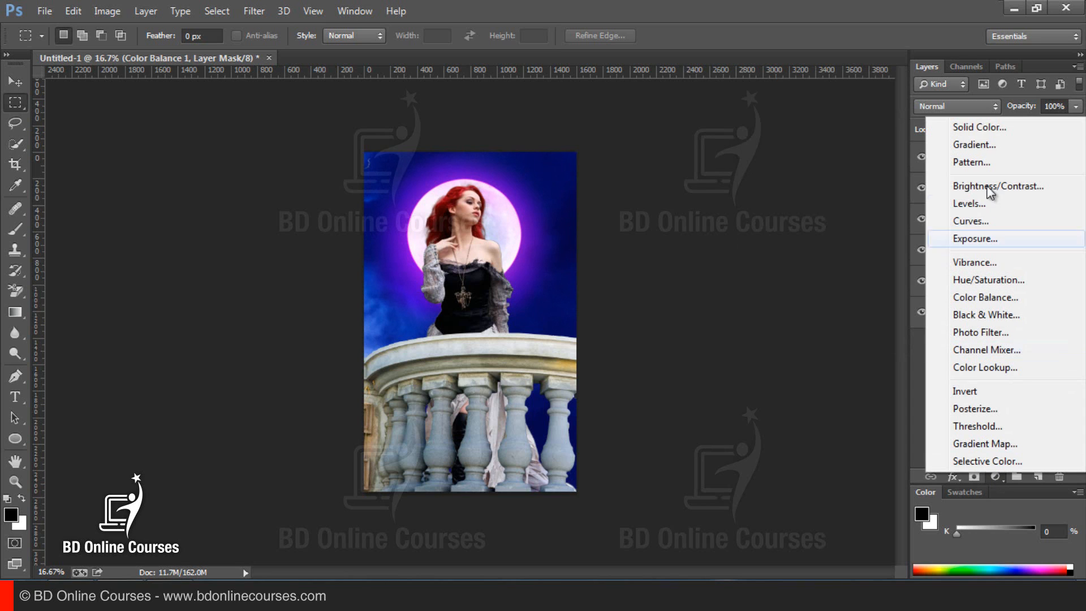
click(979, 240)
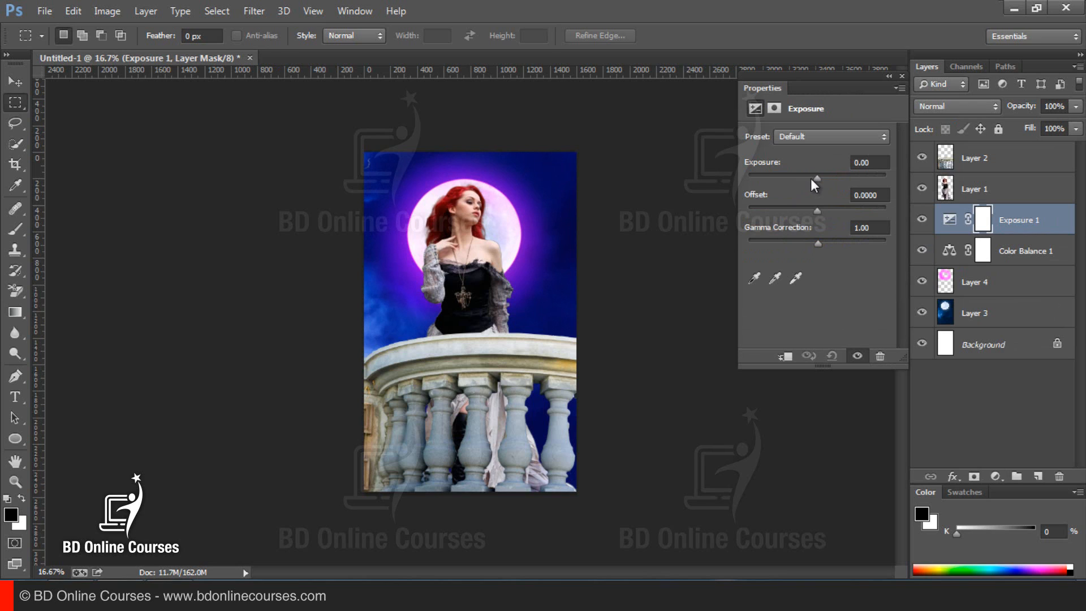
drag(816, 176, 818, 176)
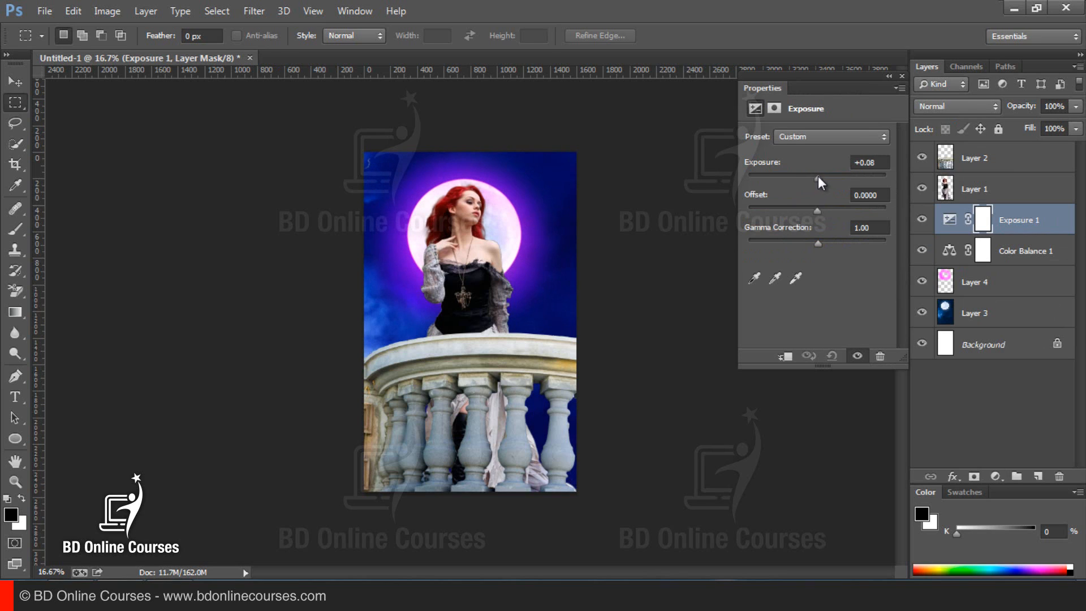
click(901, 77)
Step: Add a Curves adjustment layer, darkening the RGB curve at input 118, output 74, and slightly lowering the Blue curve's midtones
click(998, 475)
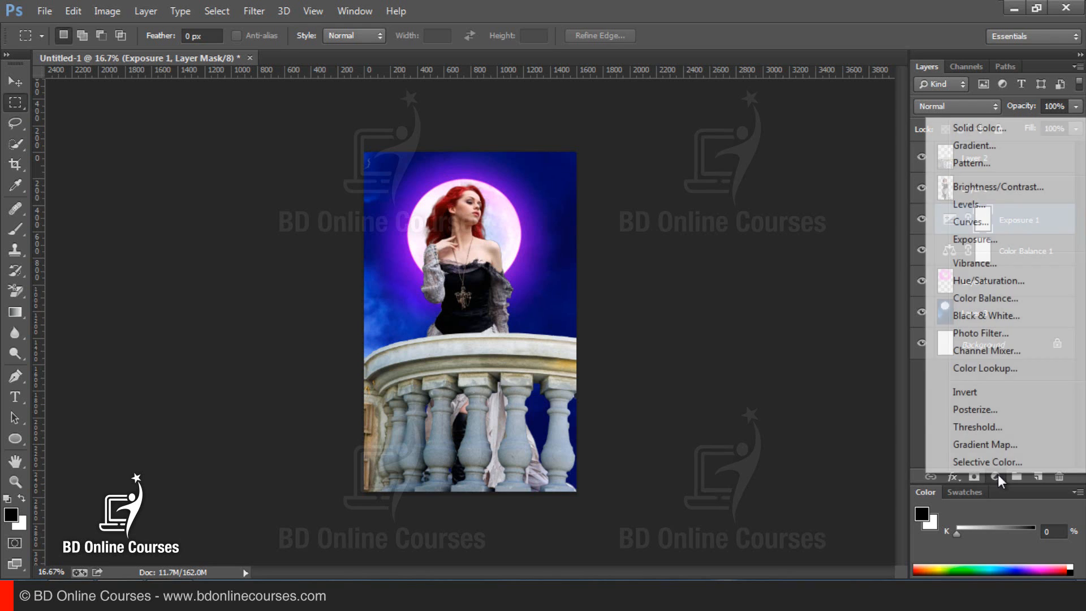
click(986, 221)
drag(819, 237, 827, 246)
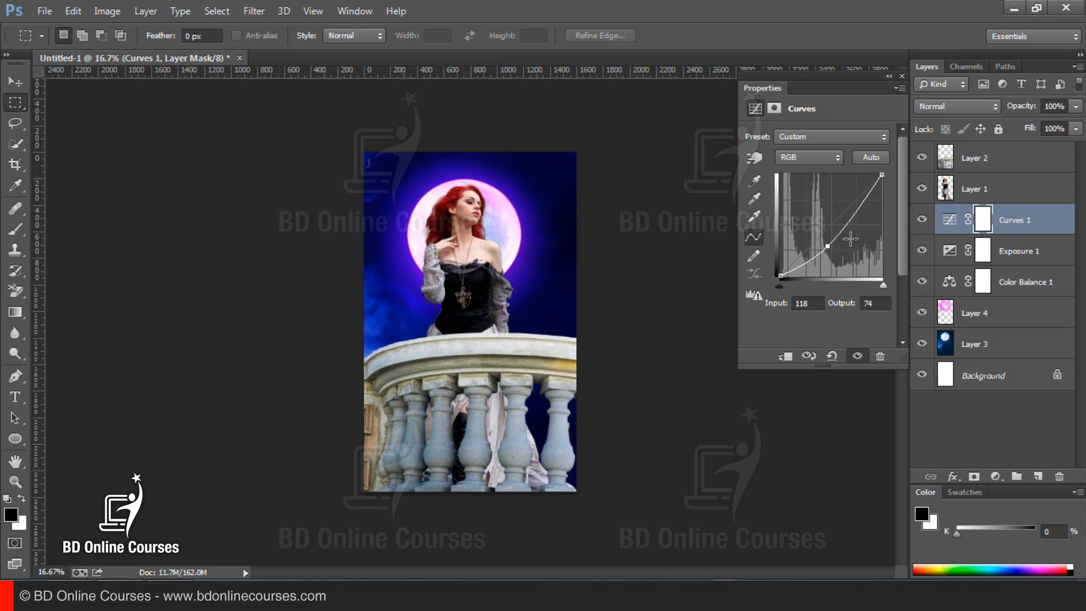
click(794, 160)
click(796, 213)
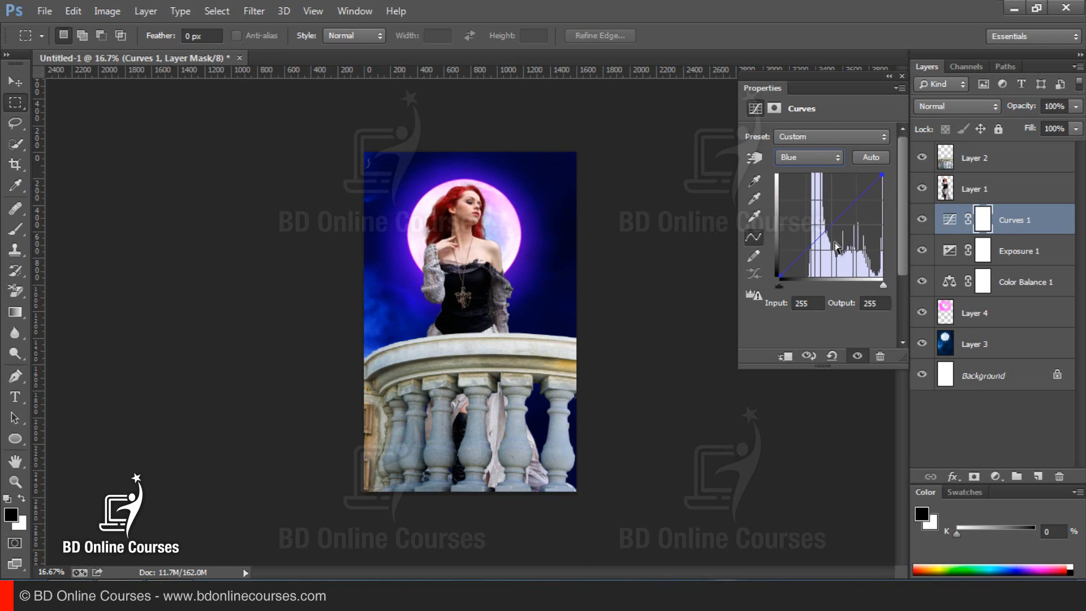
drag(818, 239, 823, 239)
click(902, 76)
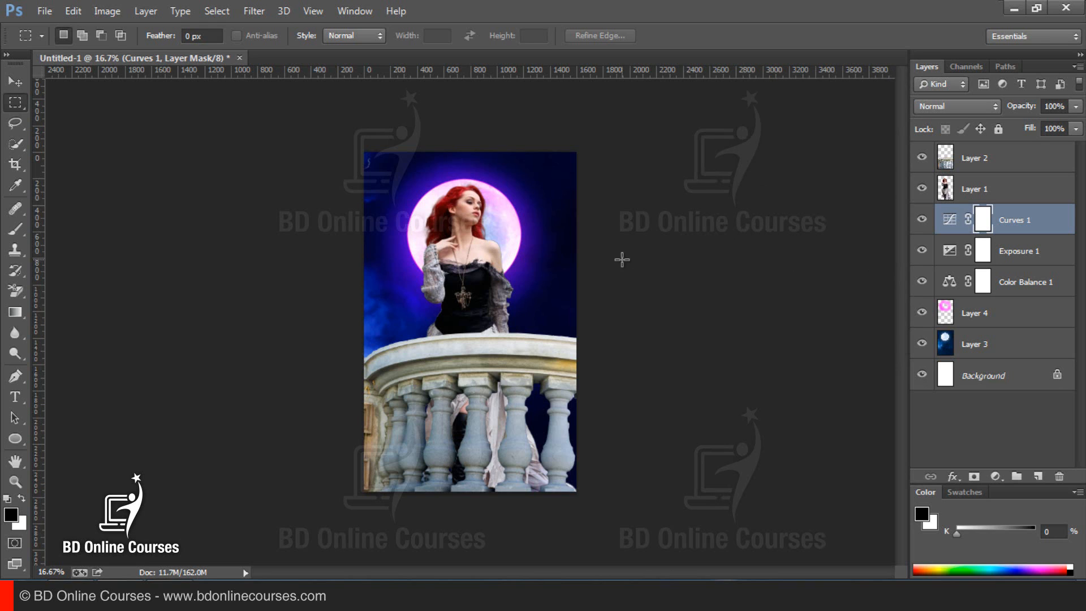
Step: Choose the Dodge Tool with Midtones range and 50% exposure, and enlarge its brush to 150 px
scroll(622, 260, up, 3)
scroll(622, 259, down, 3)
click(515, 424)
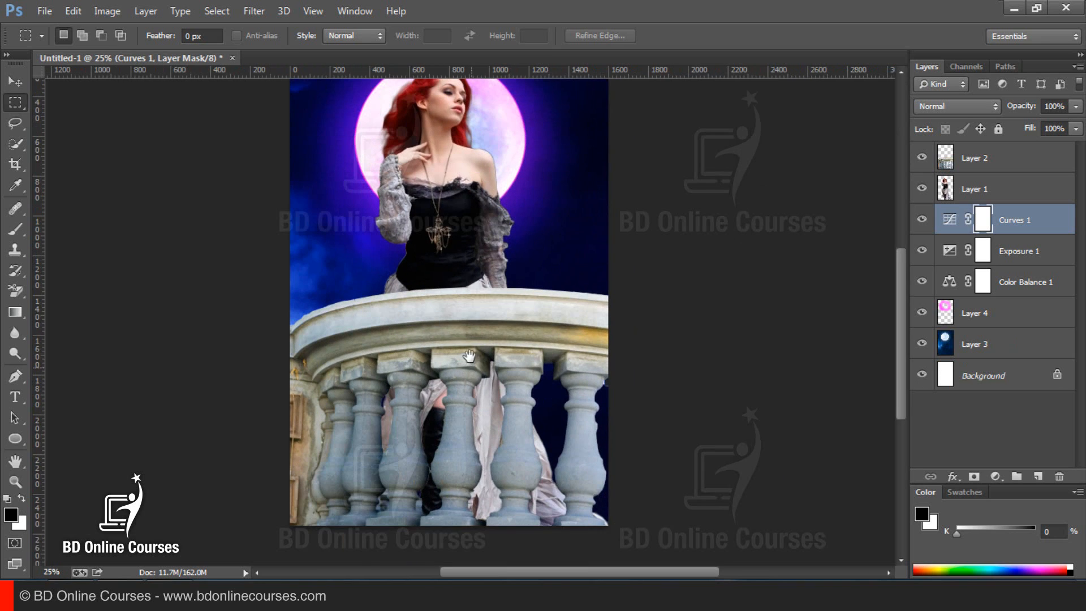
scroll(468, 362, up, 2)
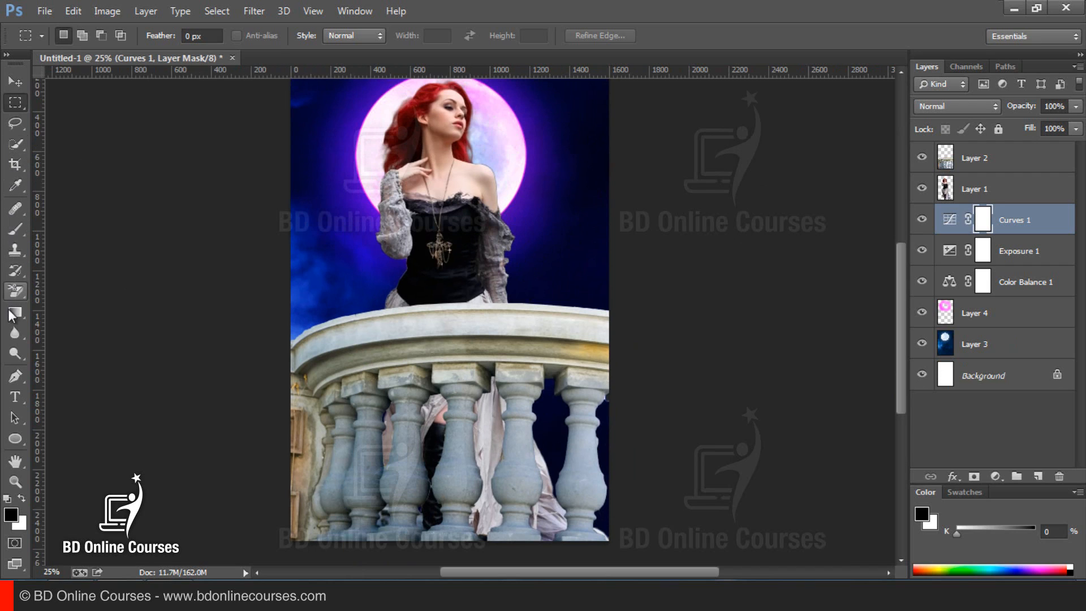
click(17, 352)
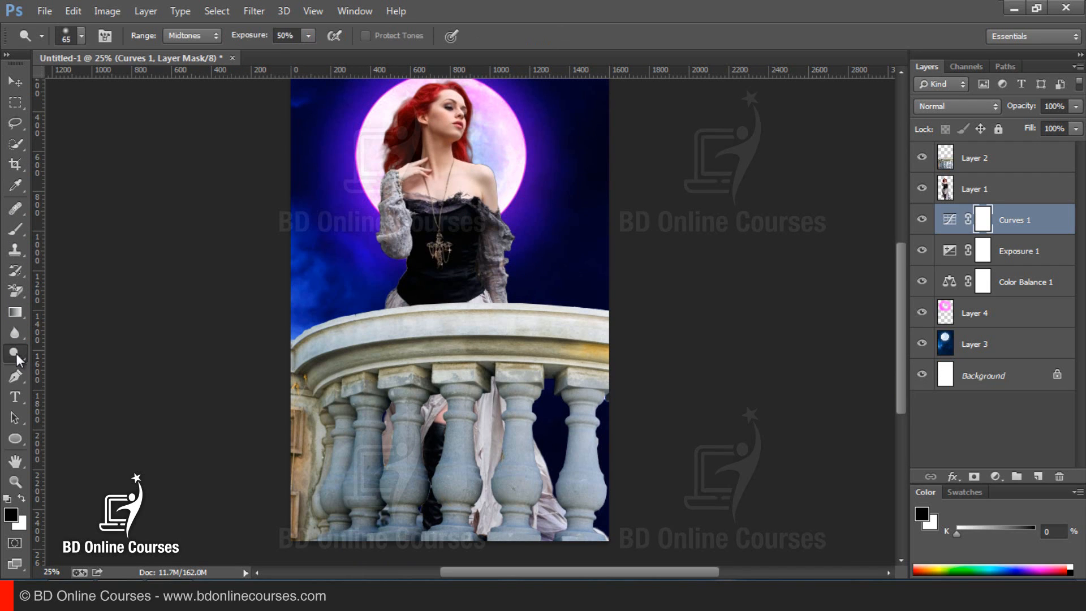
right_click(9, 354)
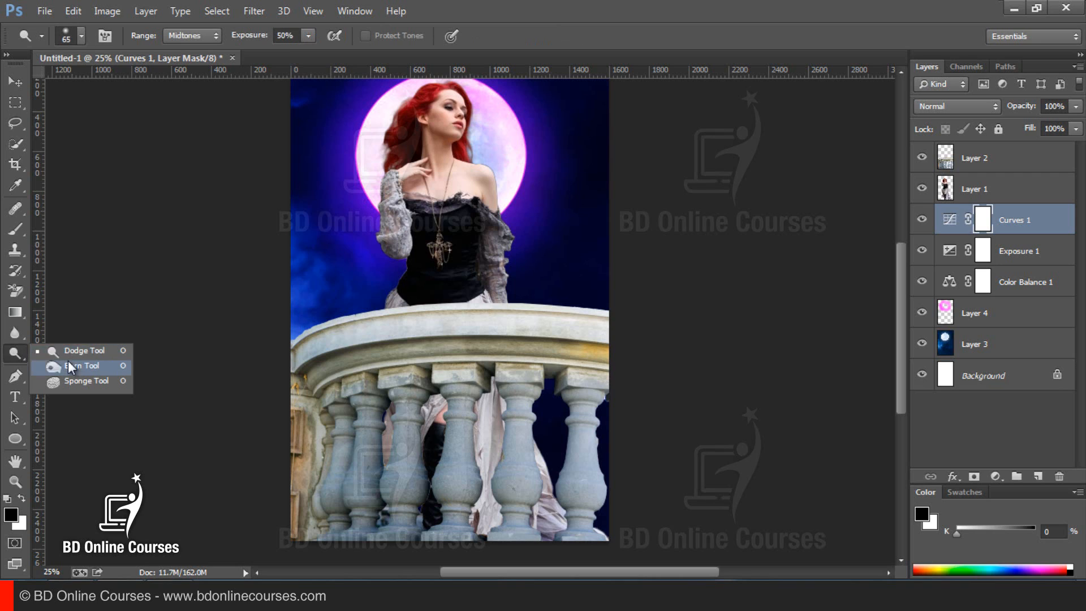
click(70, 353)
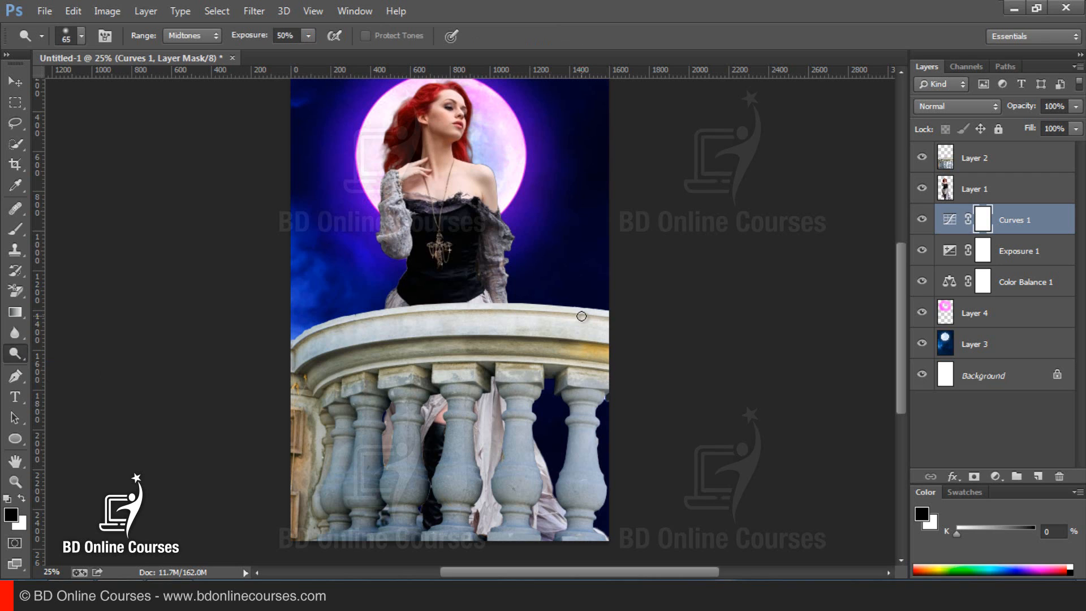
key(bracketright)
key(bracketright)
key(bracketright)
key(bracketright)
key(bracketright)
key(bracketright)
key(bracketright)
key(bracketright)
key(bracketleft)
key(bracketleft)
key(bracketleft)
Step: Lighten the balusters on the balcony layer with Dodge strokes using a 200 px brush
click(967, 164)
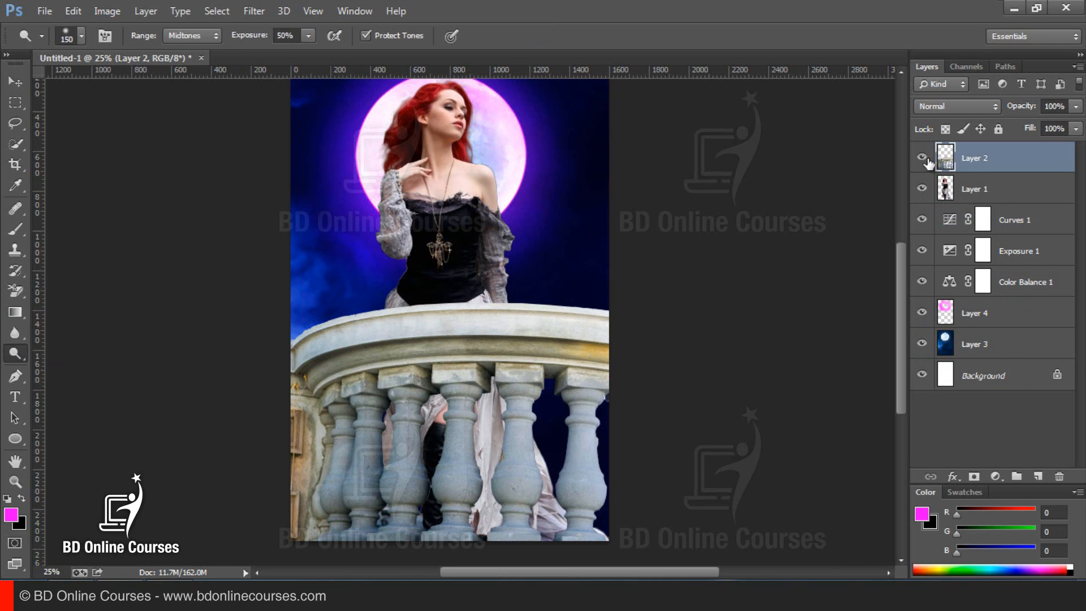
click(923, 160)
click(923, 159)
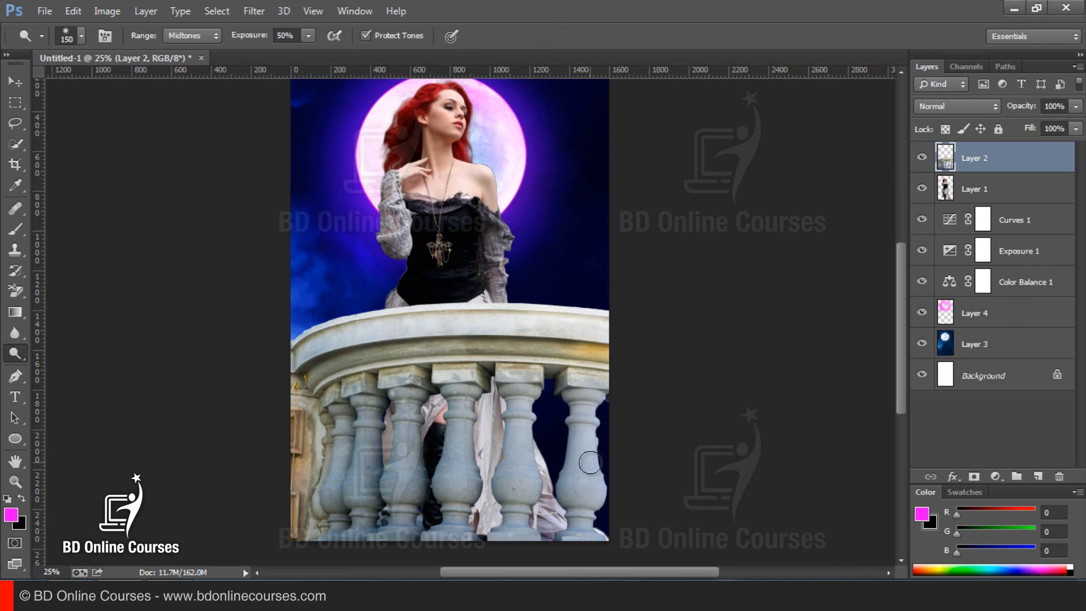
key(bracketright)
key(bracketright)
drag(585, 439, 589, 531)
mouse_move(521, 452)
mouse_down()
mouse_move(507, 542)
mouse_move(471, 436)
mouse_move(459, 516)
mouse_move(445, 535)
mouse_up()
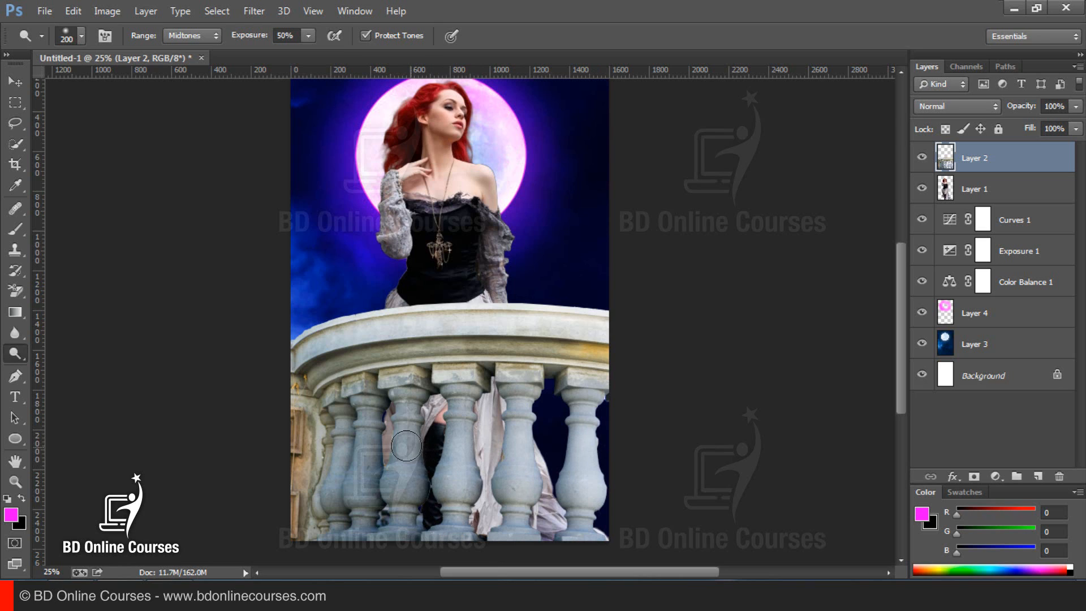
drag(405, 447, 398, 557)
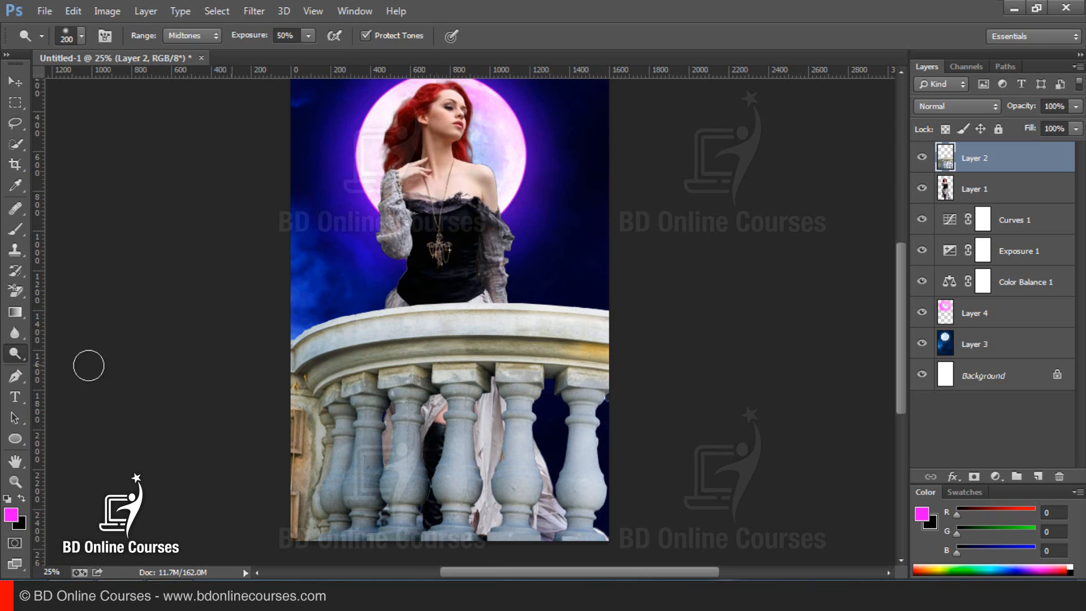
Step: Darken the underside of the balcony rail with the Burn Tool at 150 px, Midtones range and 78% exposure
key(bracketleft)
key(bracketleft)
key(bracketleft)
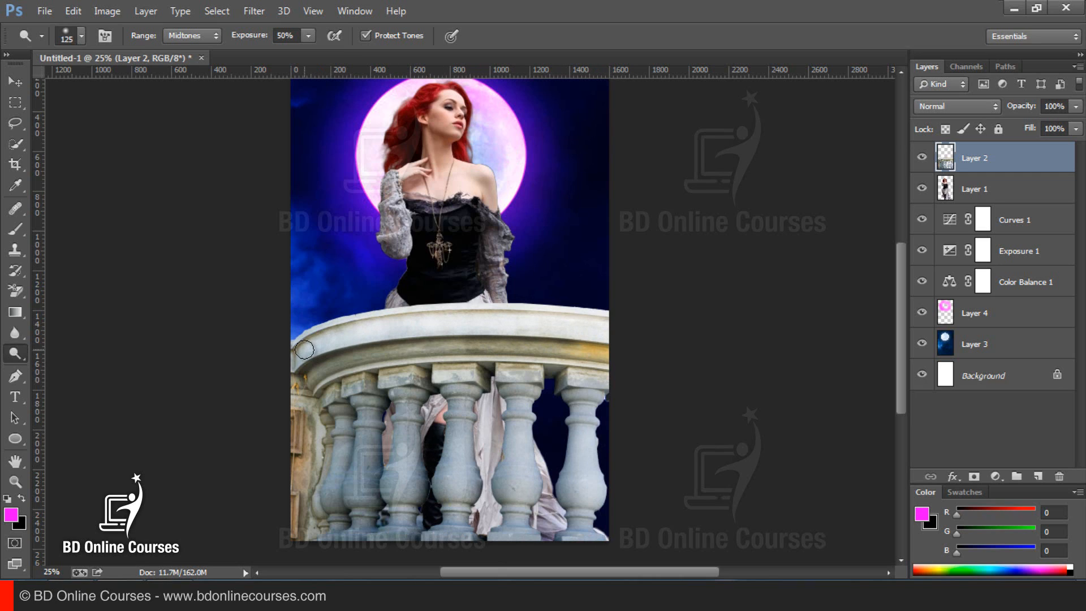
mouse_move(22, 354)
mouse_down()
mouse_move(79, 352)
mouse_move(80, 366)
mouse_up()
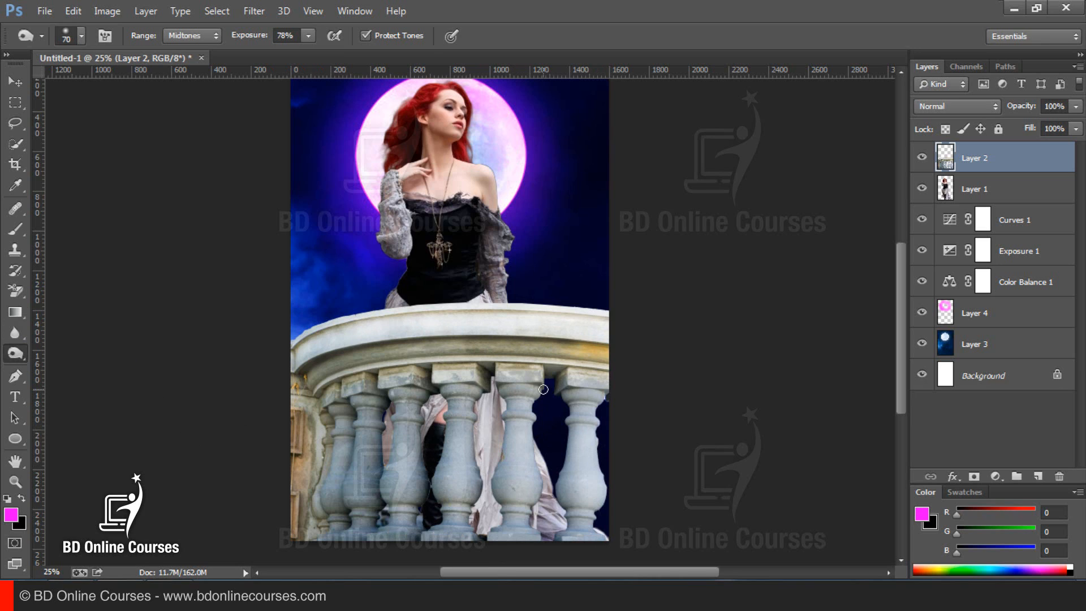
key(bracketright)
key(bracketright)
key(bracketright)
mouse_move(614, 359)
mouse_down()
mouse_move(401, 345)
mouse_move(363, 352)
mouse_move(431, 351)
mouse_move(302, 374)
mouse_move(305, 388)
mouse_move(353, 387)
mouse_move(313, 388)
mouse_up()
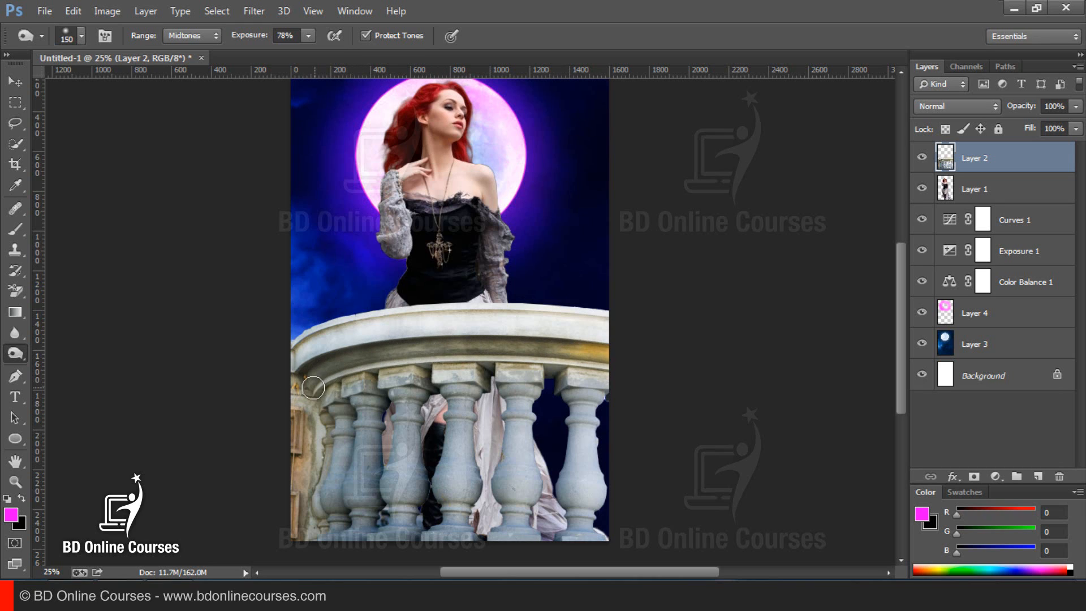
Step: Burn shadows into the middle balusters of the balcony with a 175 px brush
ctrl+click(459, 215)
ctrl+click(458, 202)
scroll(486, 305, down, 5)
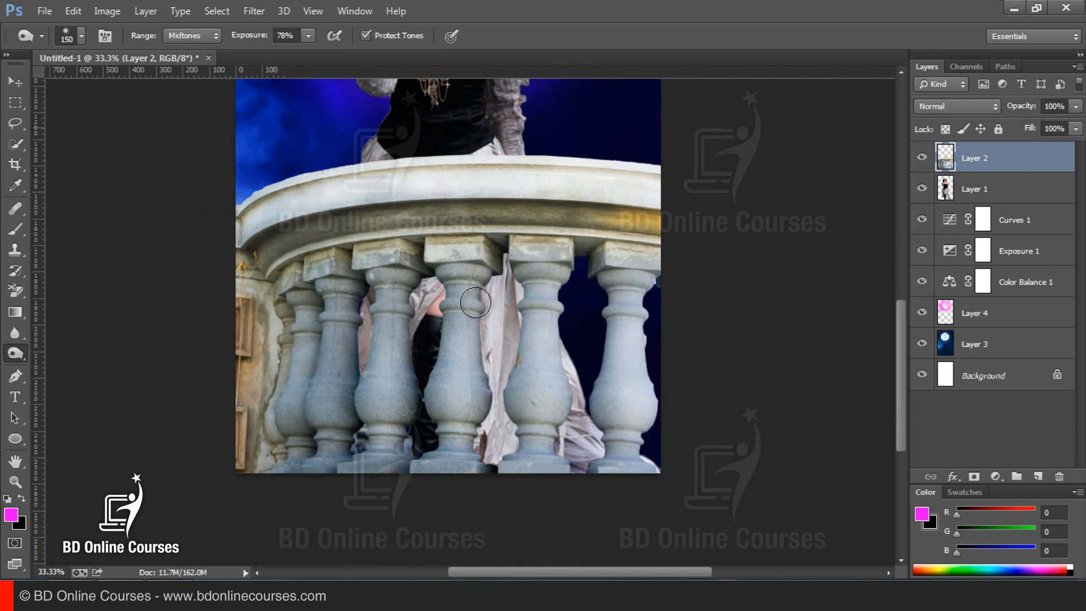
key(bracketright)
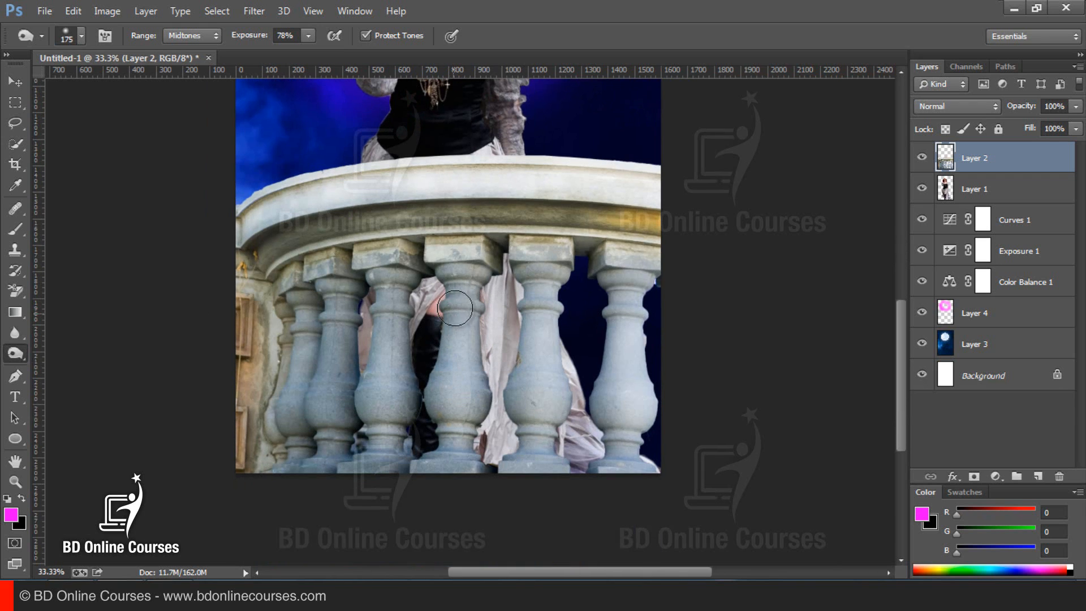
drag(449, 339, 439, 423)
mouse_move(444, 480)
mouse_down()
mouse_move(373, 297)
mouse_move(371, 416)
mouse_move(411, 461)
mouse_move(527, 422)
mouse_up()
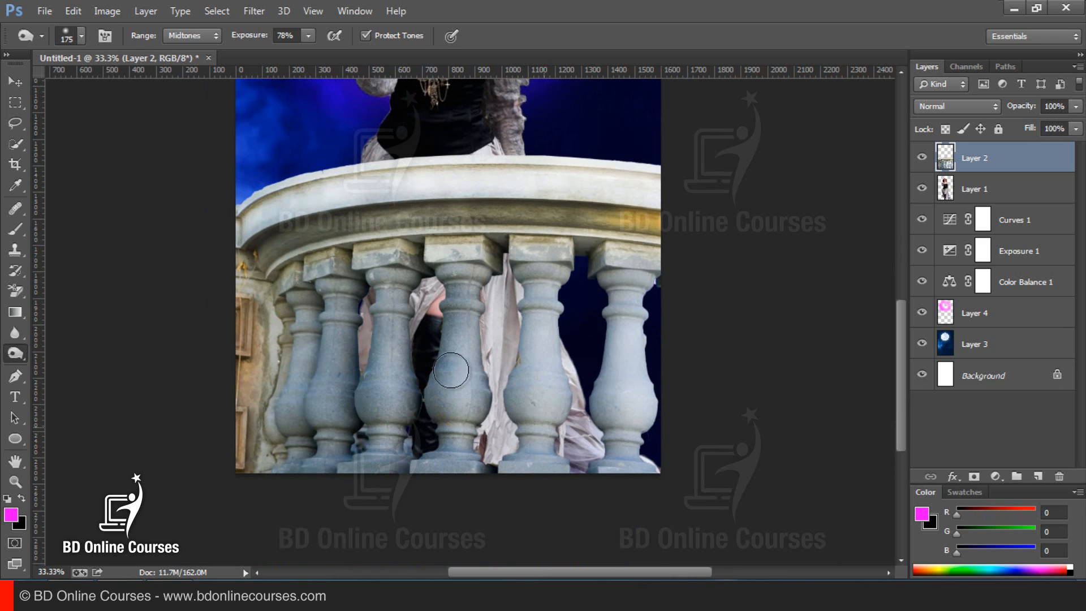
scroll(469, 384, up, 5)
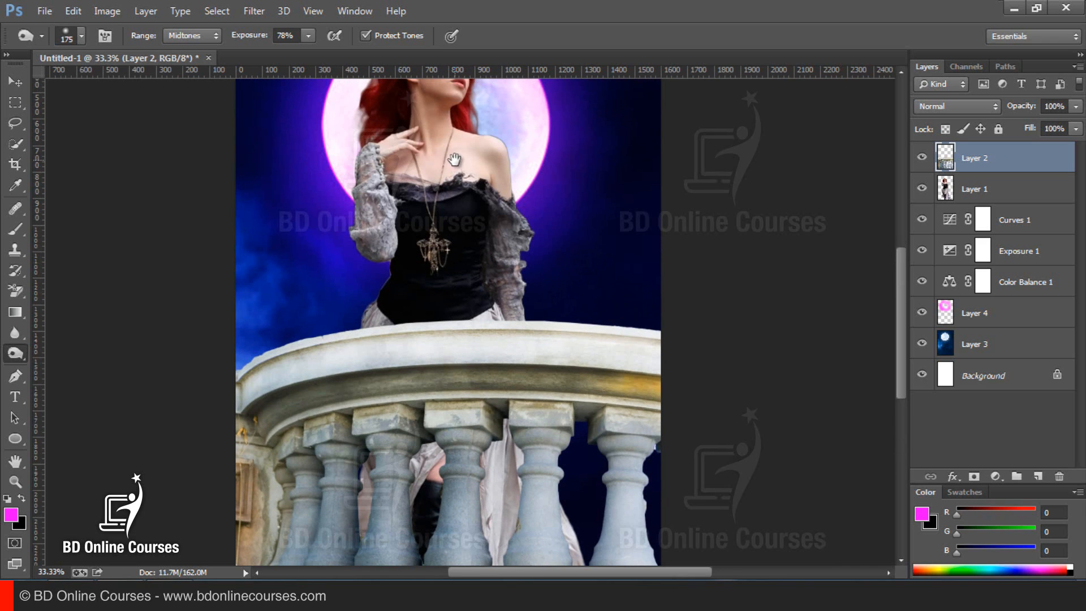
scroll(452, 196, up, 1)
drag(451, 184, 455, 359)
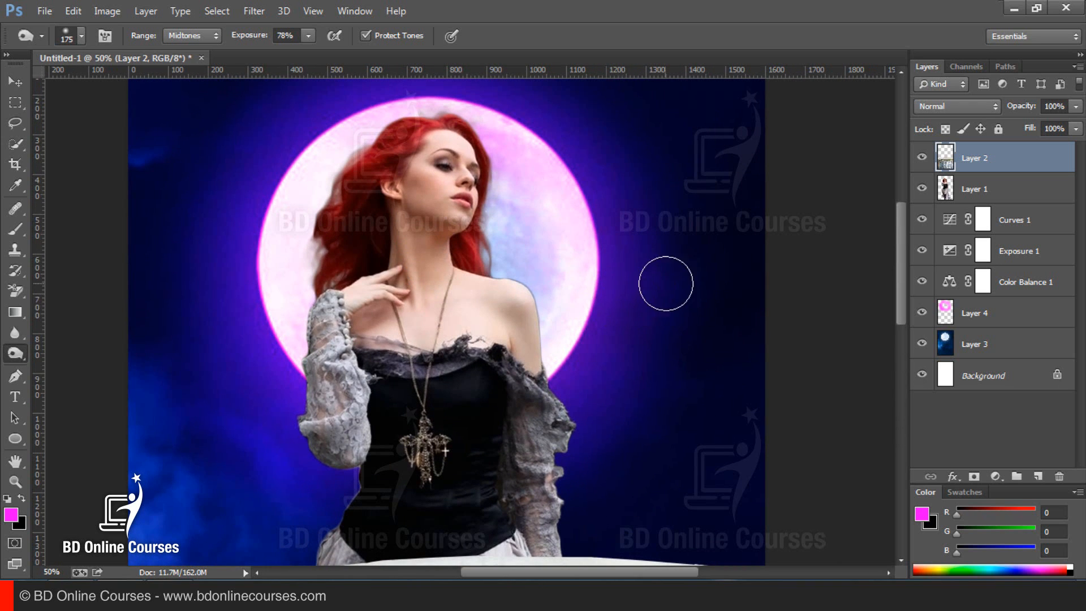
Step: Add a Gradient fill layer above the balcony layer
scroll(662, 288, down, 2)
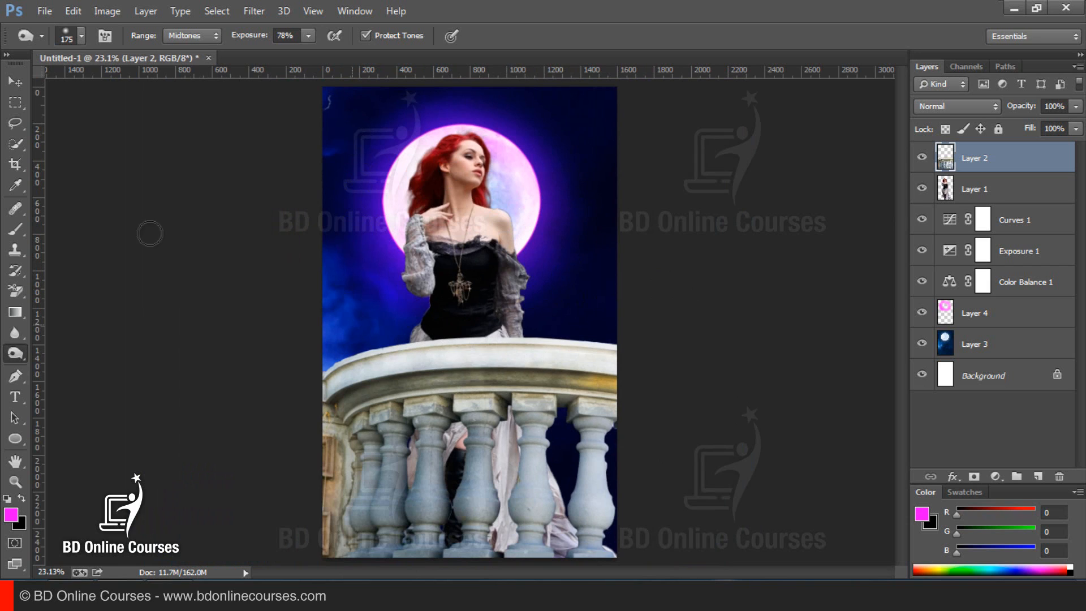
click(15, 104)
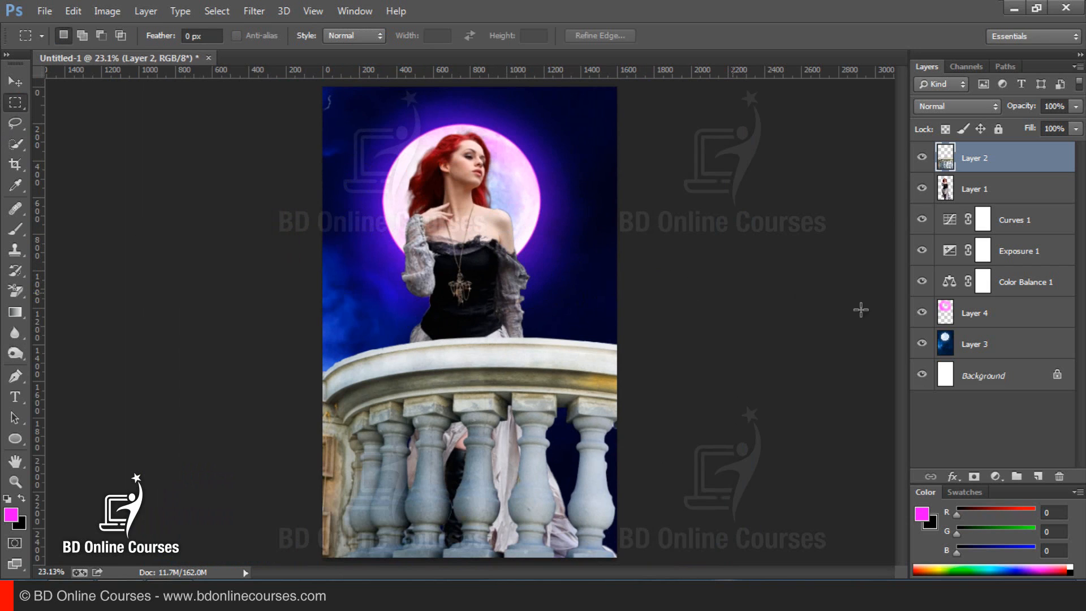
click(998, 475)
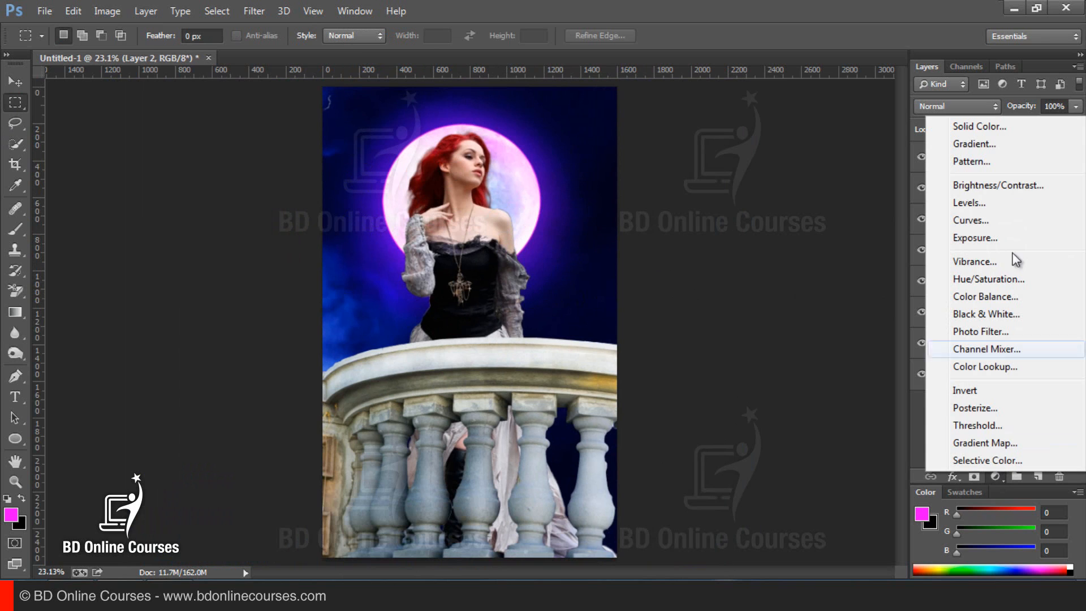
click(980, 146)
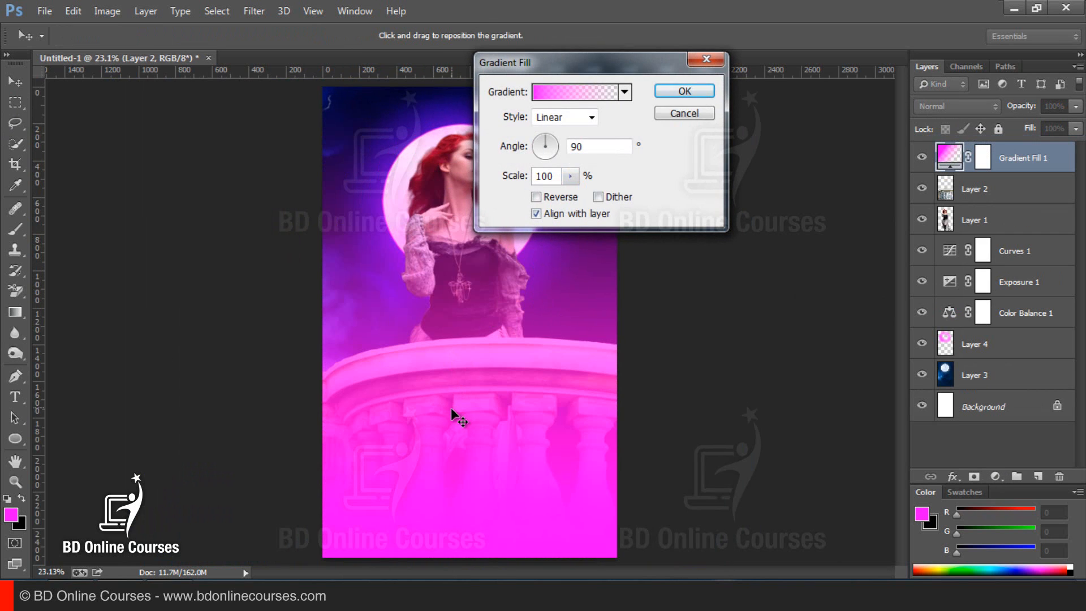
Step: Set both colour stops of the fading gradient to 000000 and apply the fill with Linear style at a 90° angle
click(574, 91)
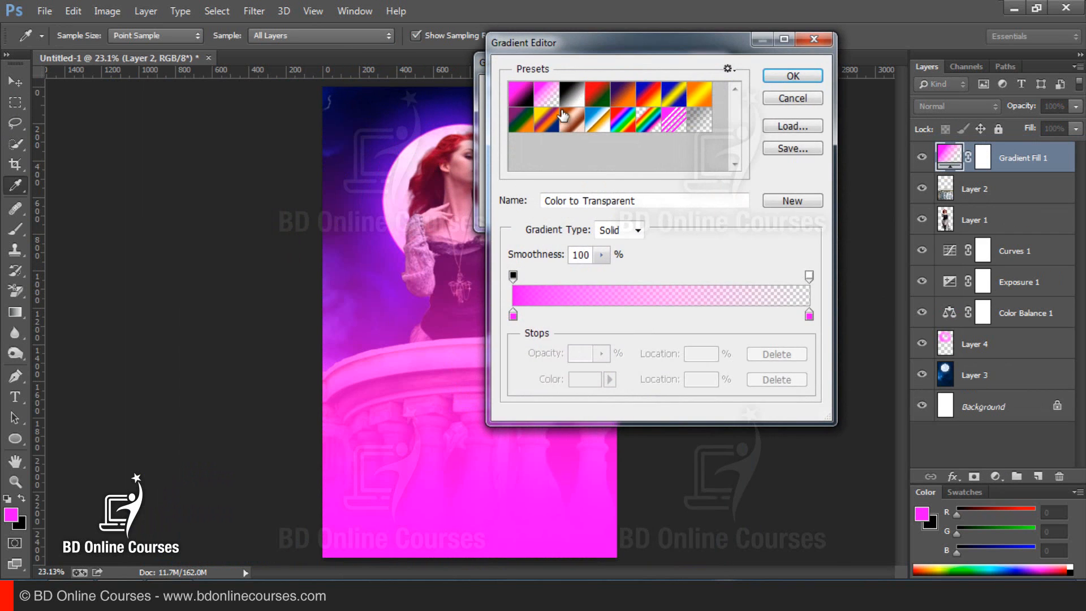
click(513, 315)
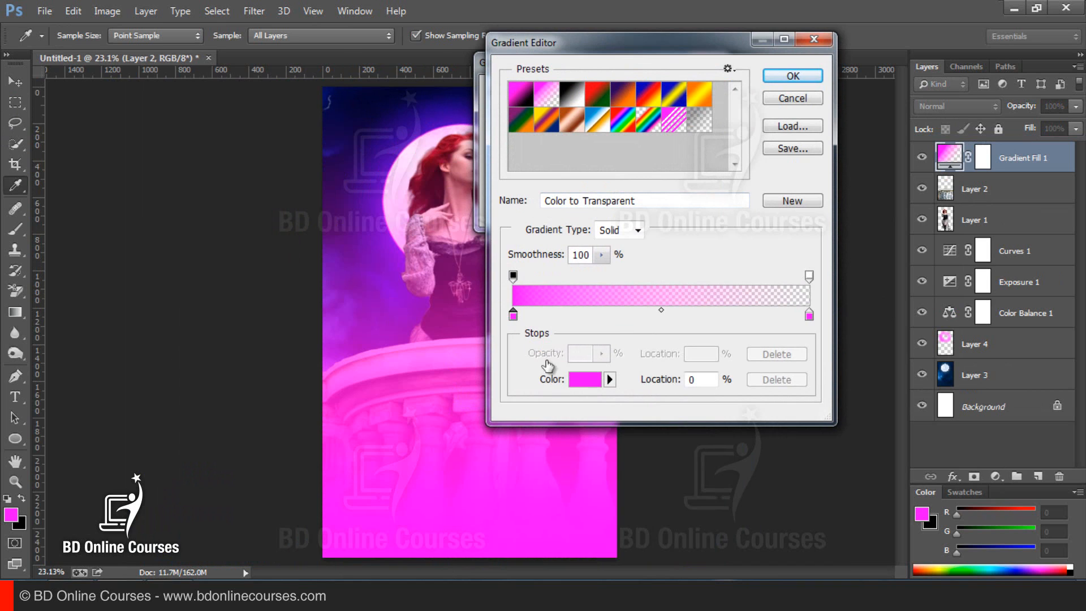
click(586, 379)
text(000000)
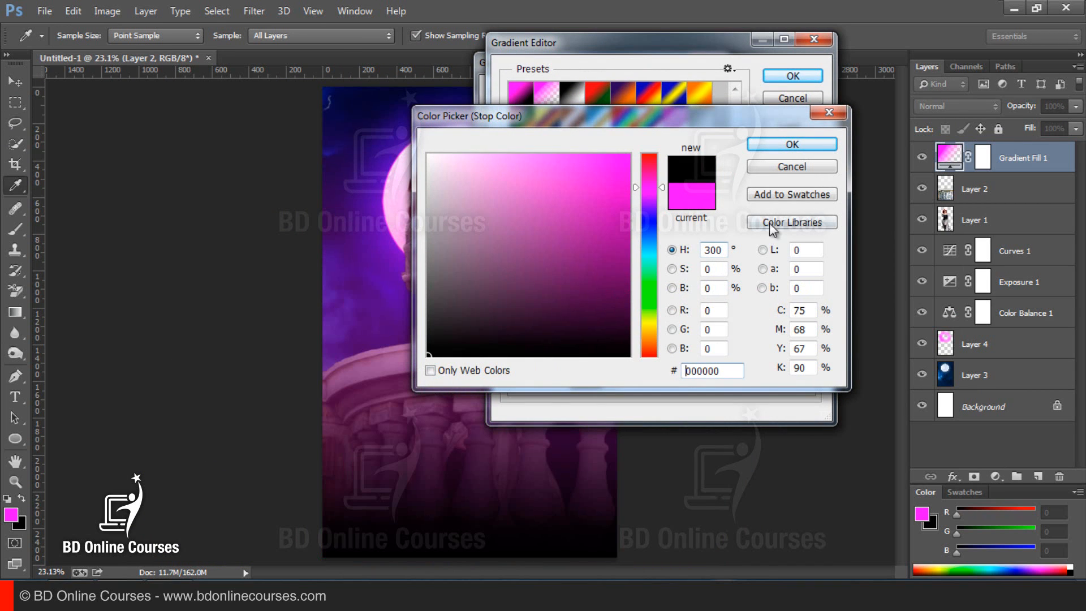
click(777, 141)
click(810, 315)
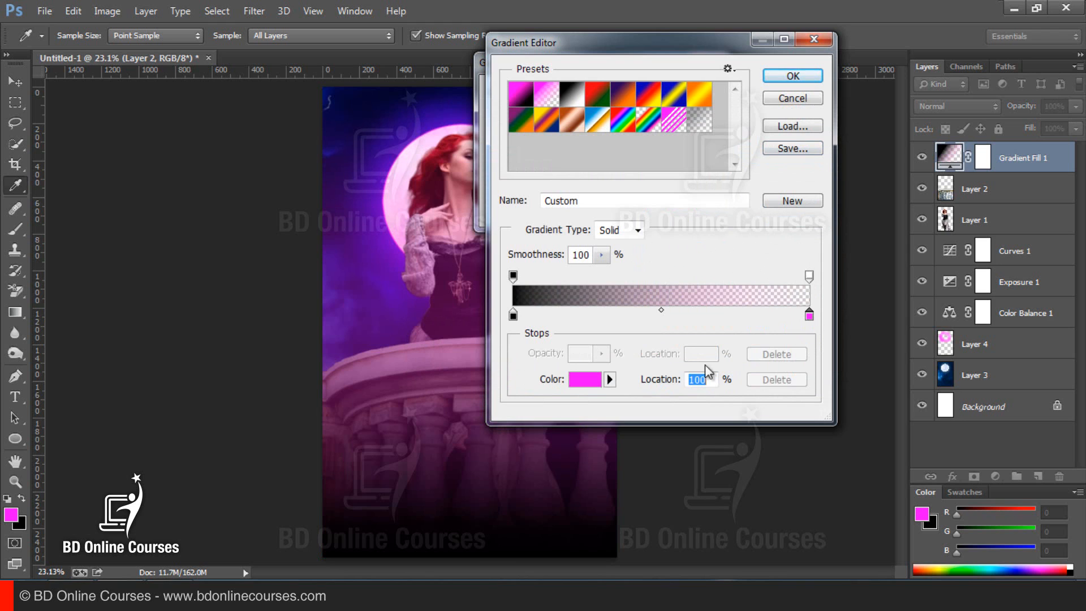
click(573, 382)
text(000000)
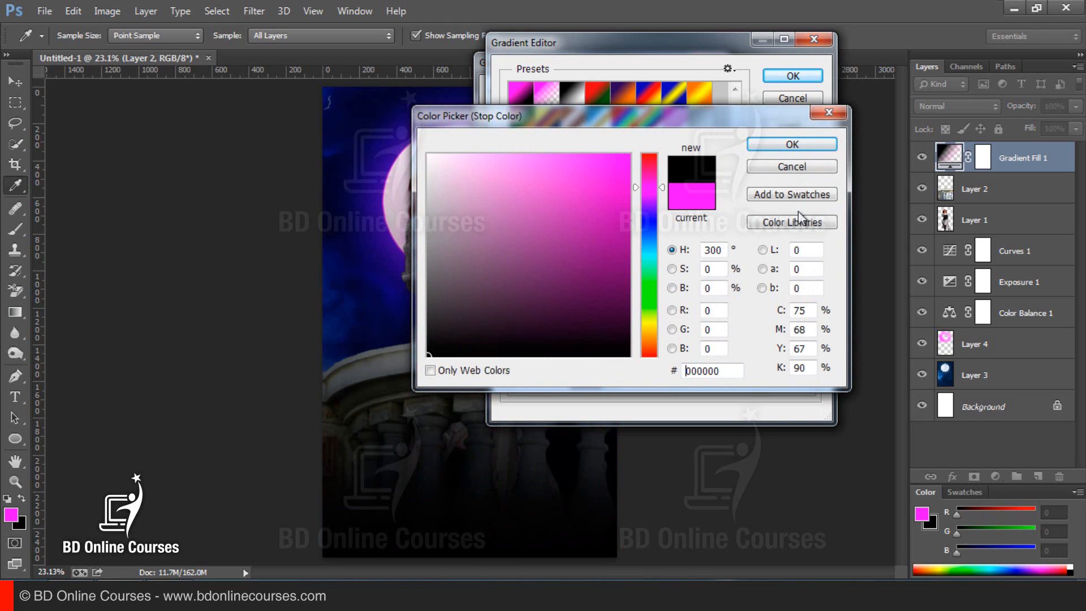
click(792, 145)
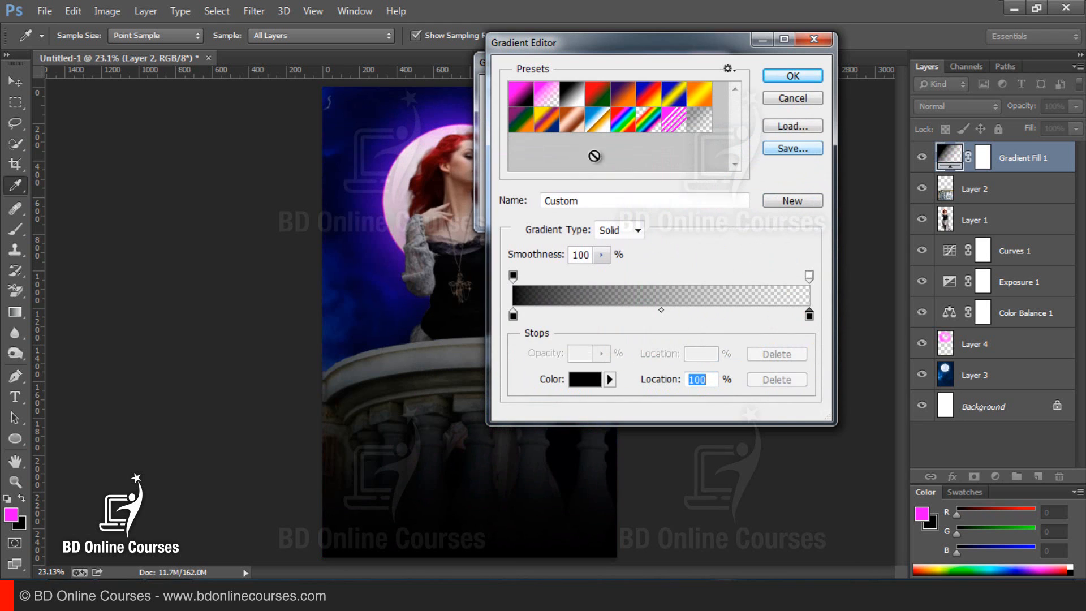
click(797, 80)
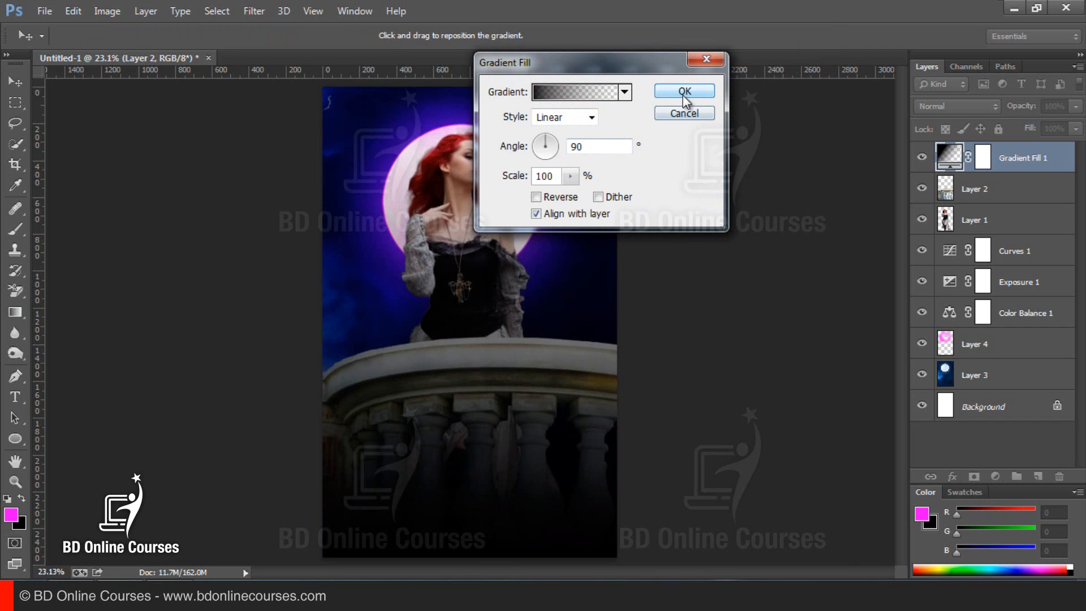
click(683, 92)
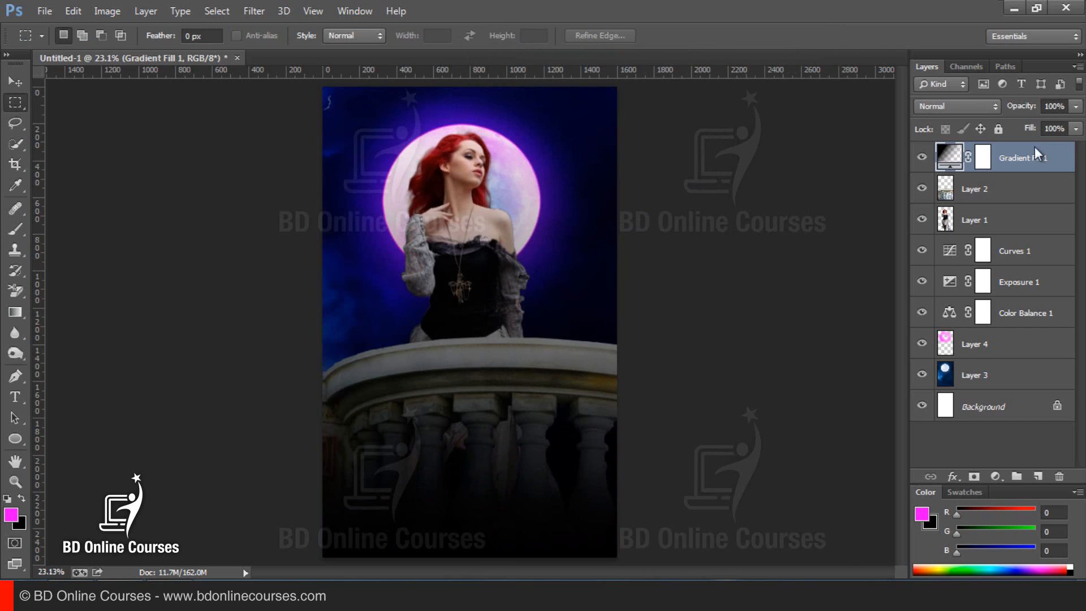
Step: Lower the gradient fill layer's opacity to 72%
click(1076, 107)
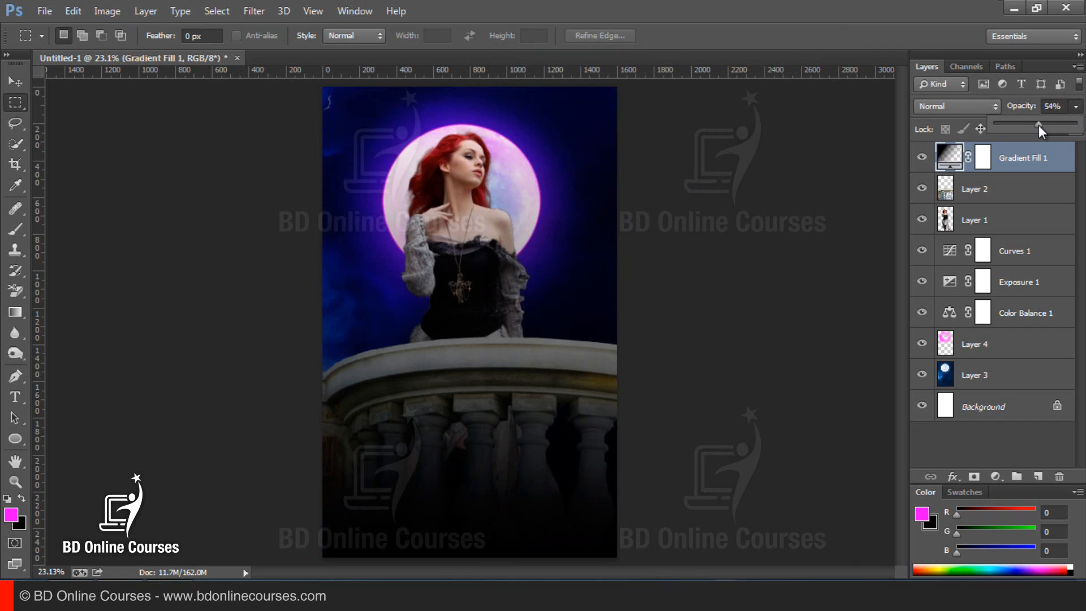
drag(1054, 121, 1050, 120)
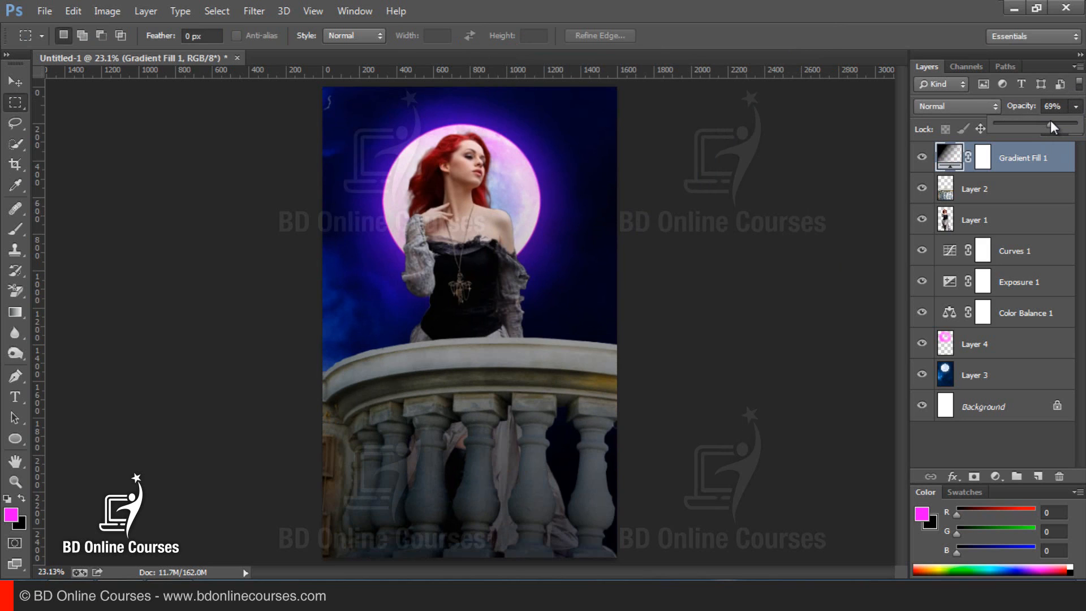
drag(1050, 120, 1054, 118)
click(803, 210)
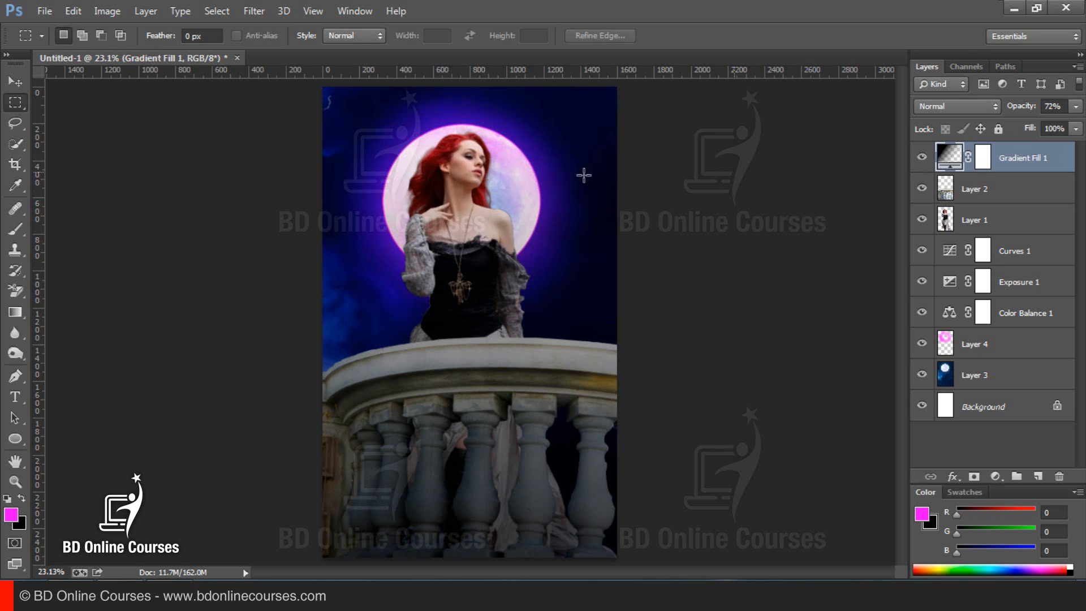
Step: Try to free-transform the gradient fill layer
right_click(554, 175)
click(606, 337)
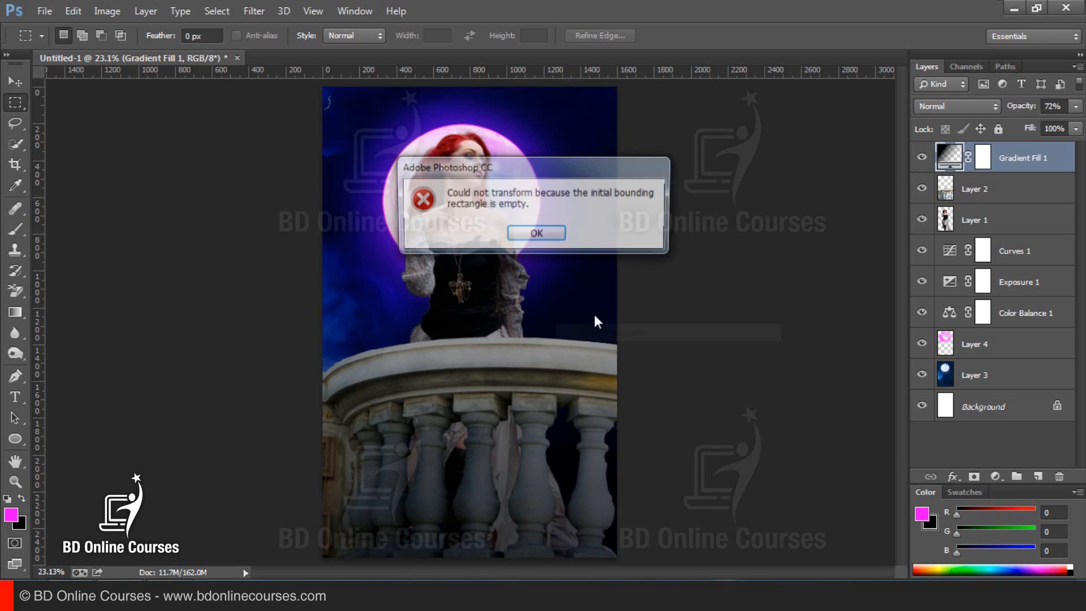
click(538, 236)
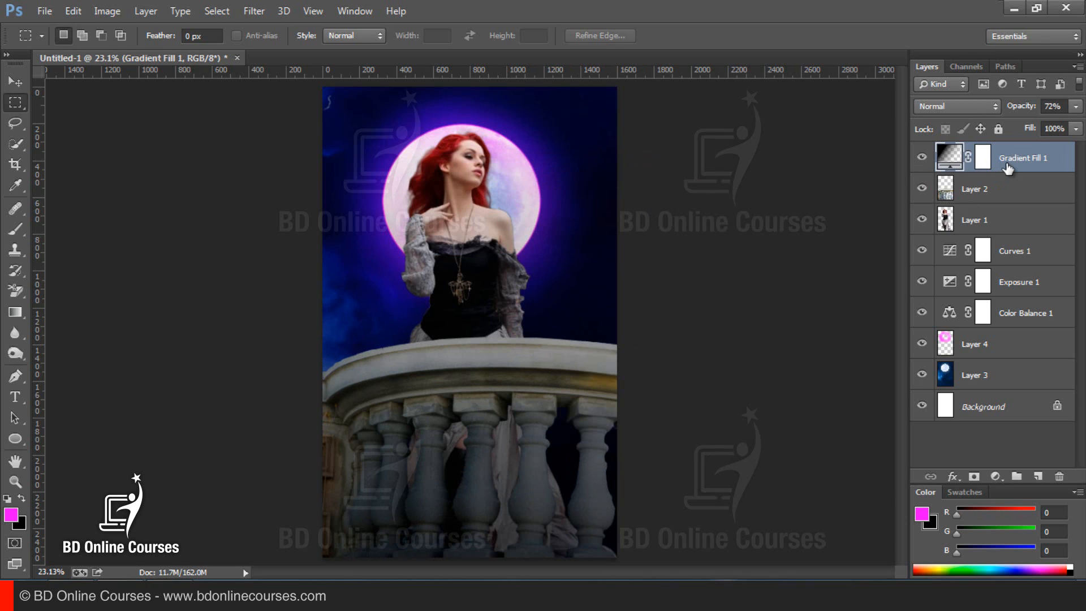
key(ctrl+t)
click(537, 235)
key(ctrl+t)
click(538, 232)
click(1000, 191)
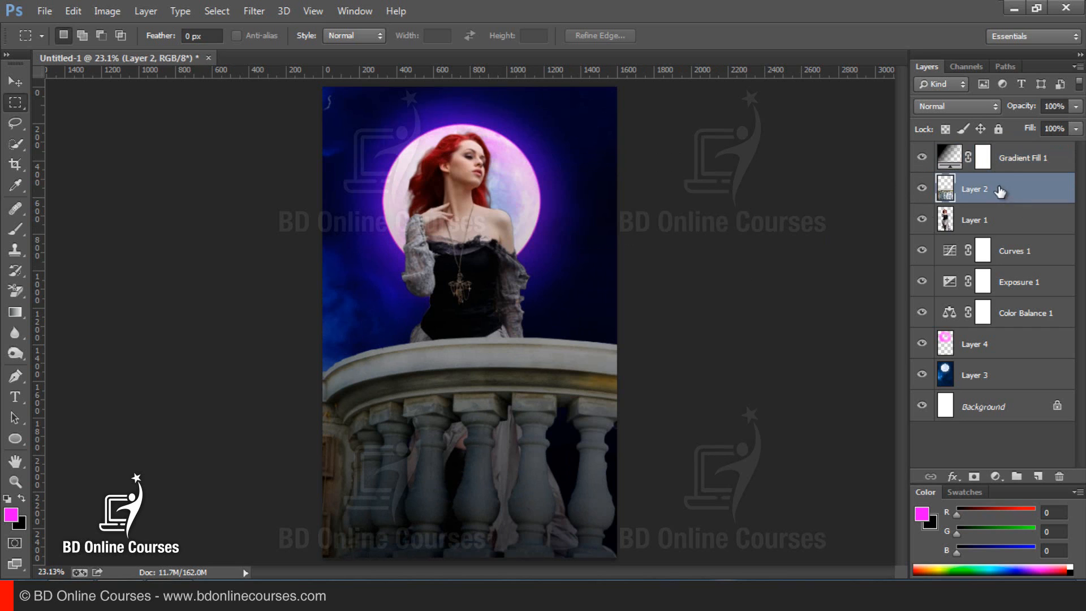
click(1004, 164)
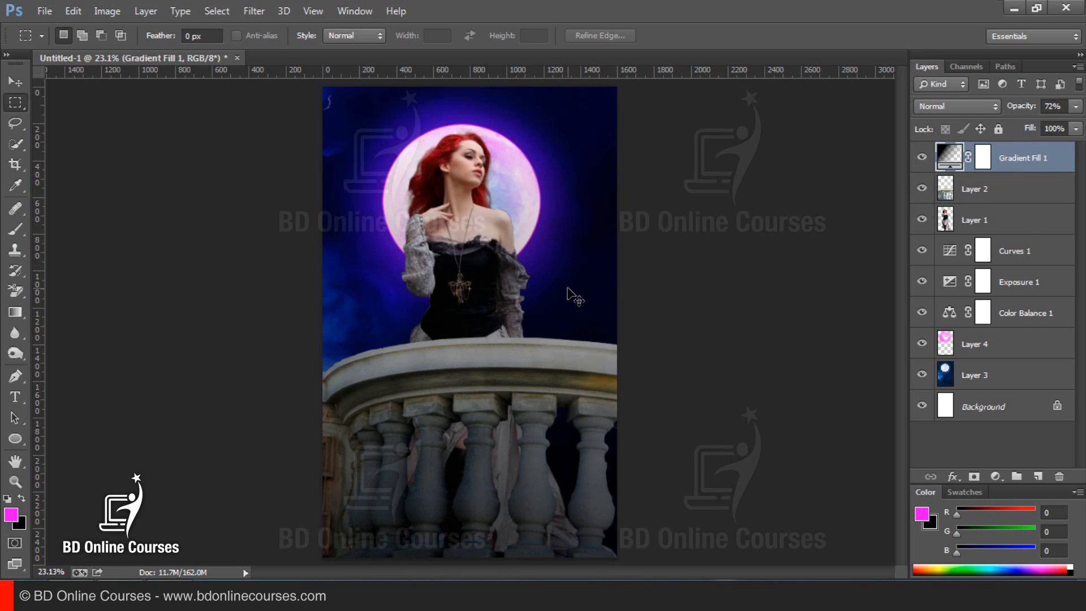
Step: Crop the document to its existing canvas bounds with Delete Cropped Pixels enabled, removing all image content outside the cover
key(ctrl+minus)
drag(475, 375, 475, 402)
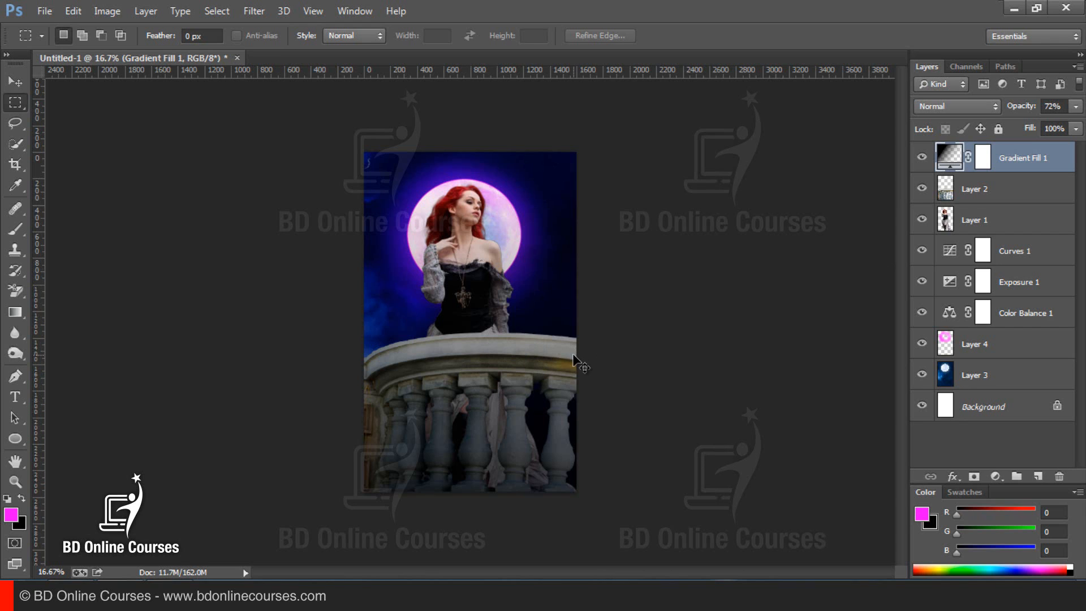
key(ctrl+plus)
key(ctrl+minus)
click(16, 162)
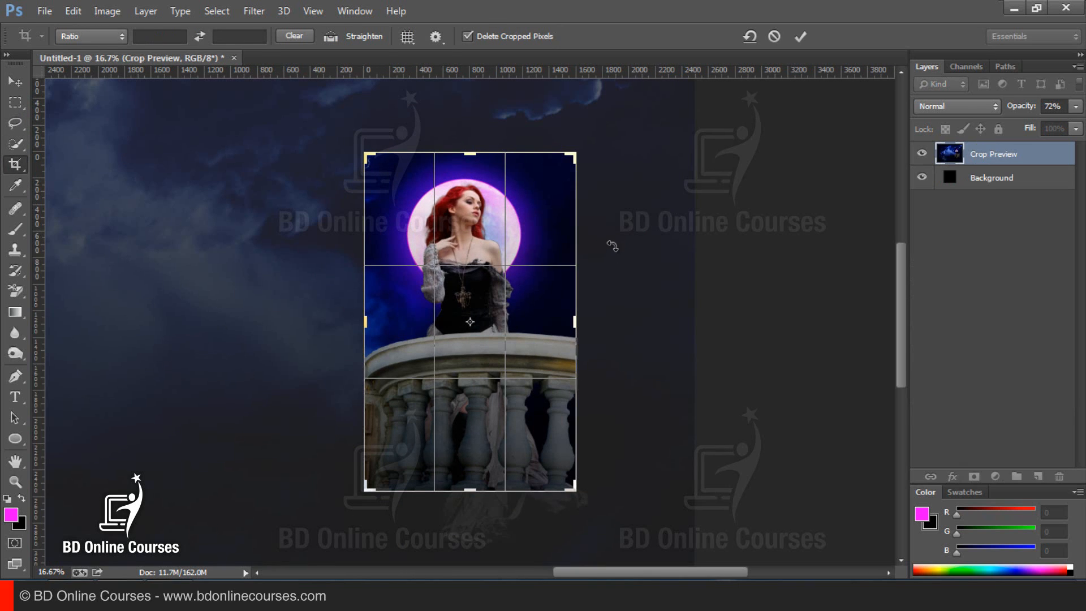
key(Return)
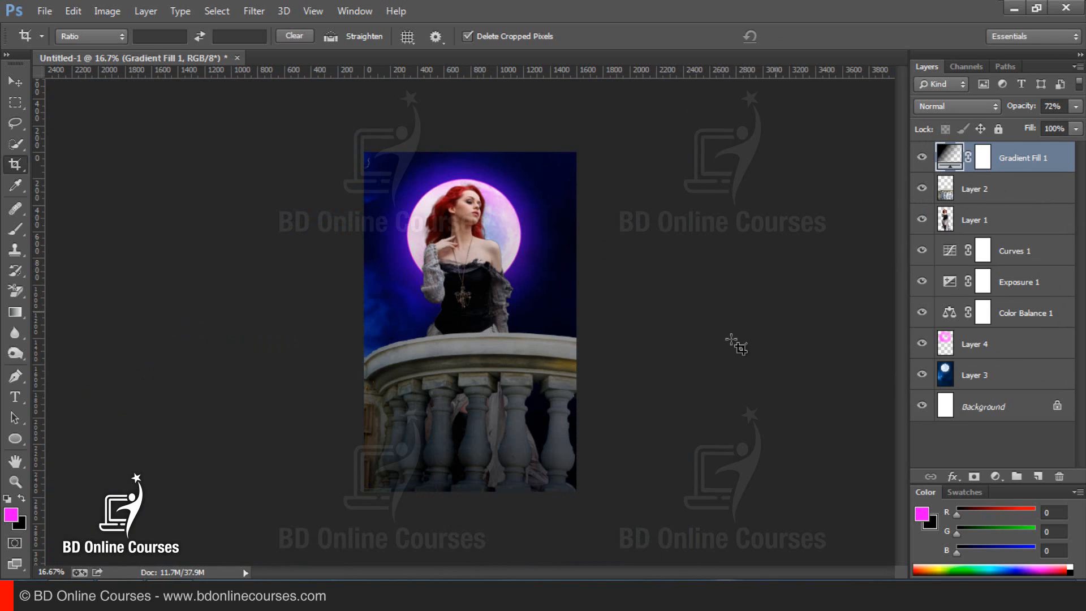
key(m)
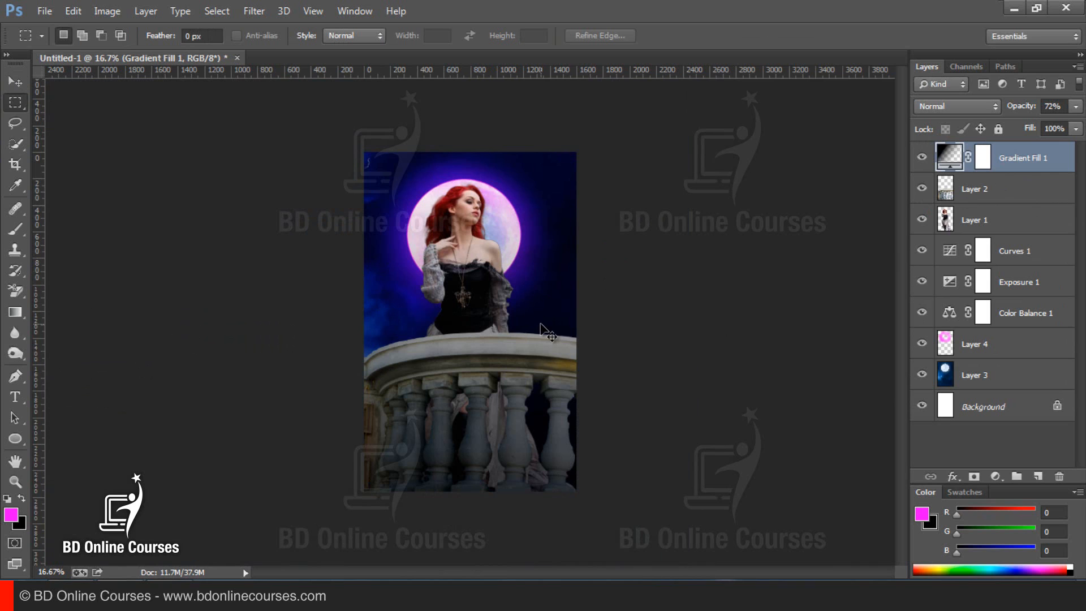
Step: Select all layers from the gradient fill down to Background and merge them into one
key(ctrl+plus)
key(ctrl+minus)
click(1079, 66)
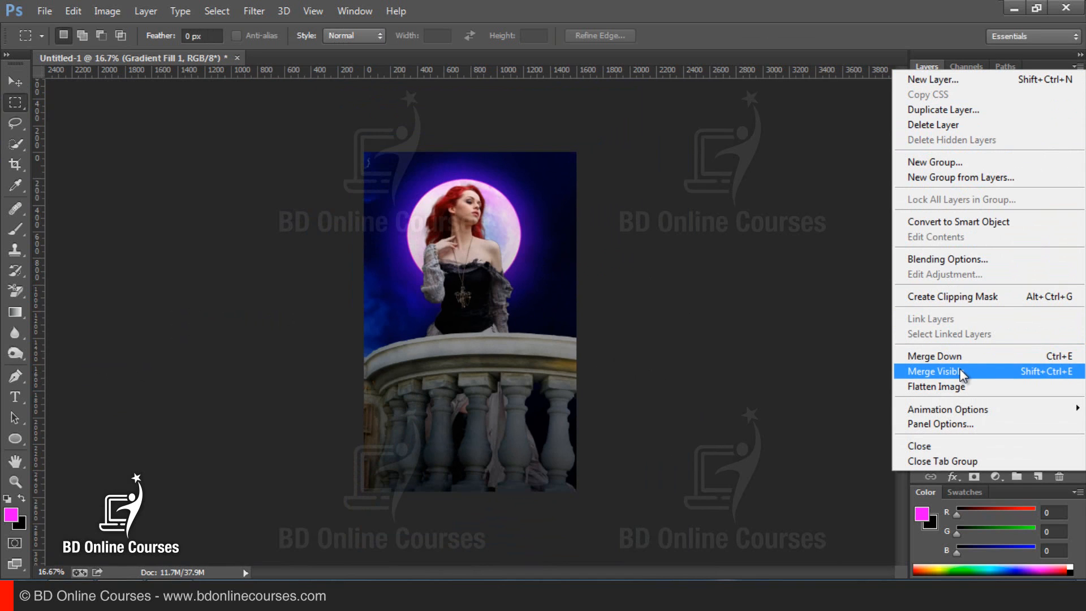
click(497, 283)
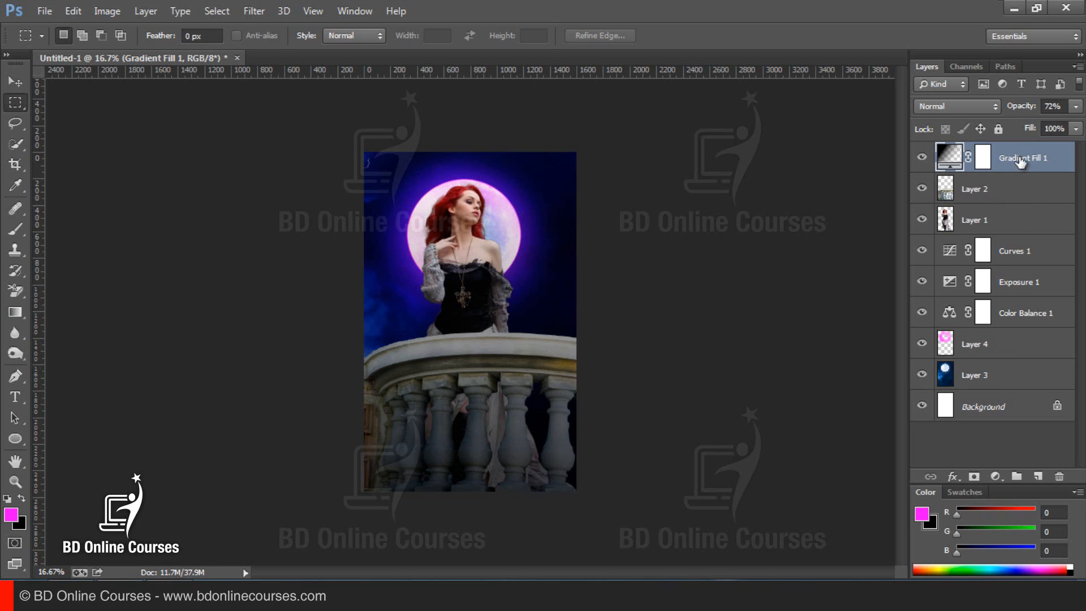
shift+click(981, 407)
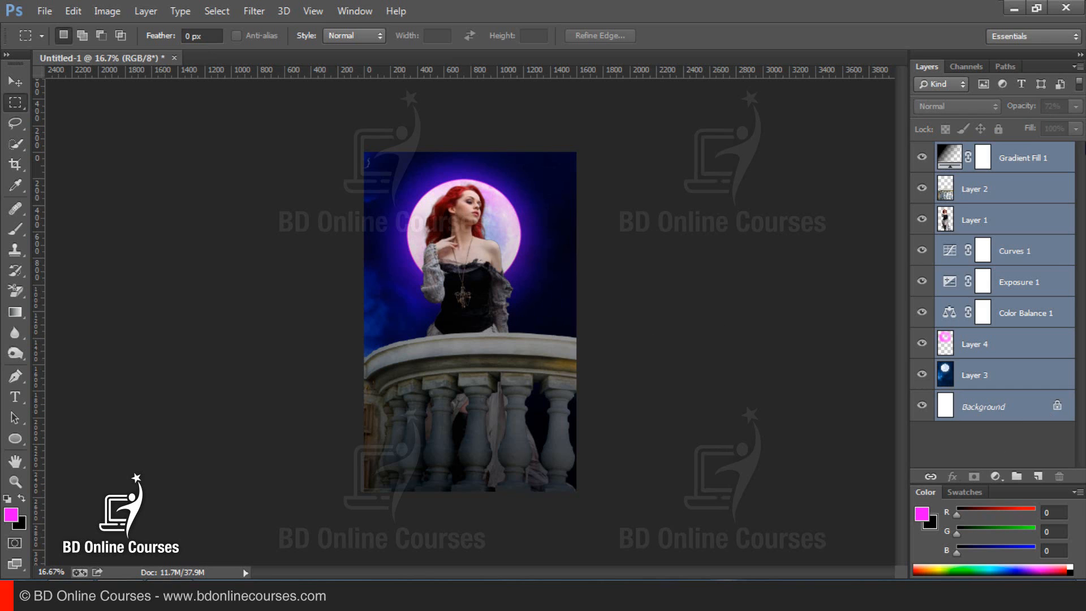
click(1075, 66)
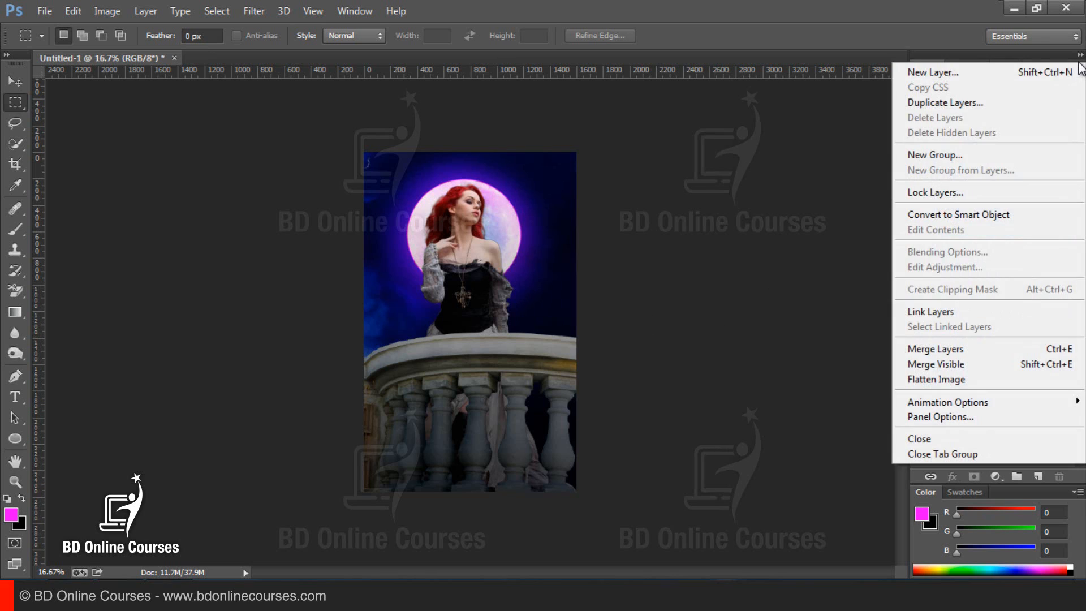
click(966, 350)
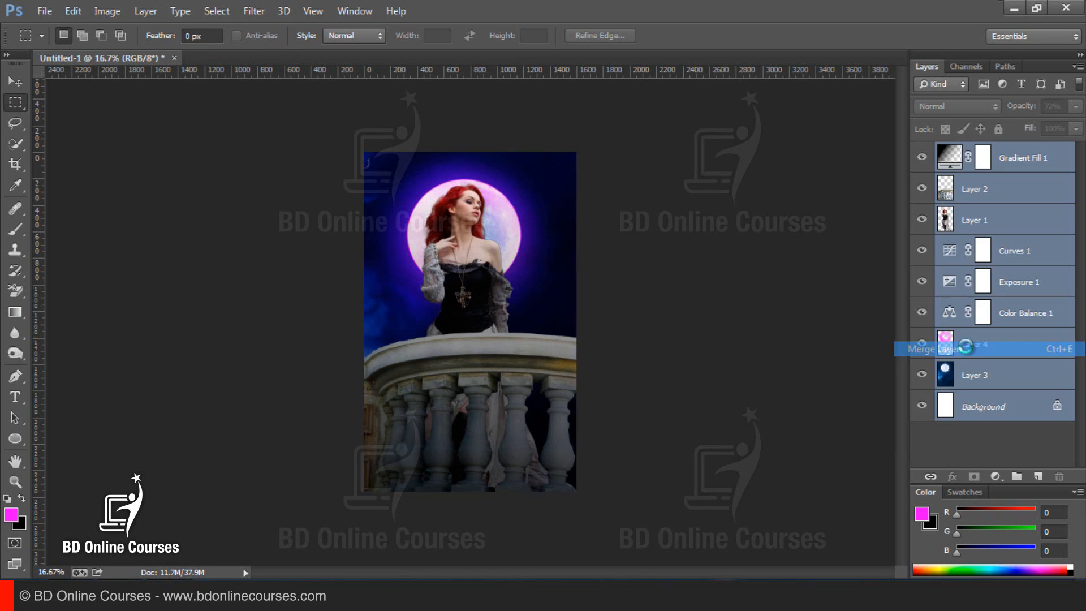
key(ctrl+0)
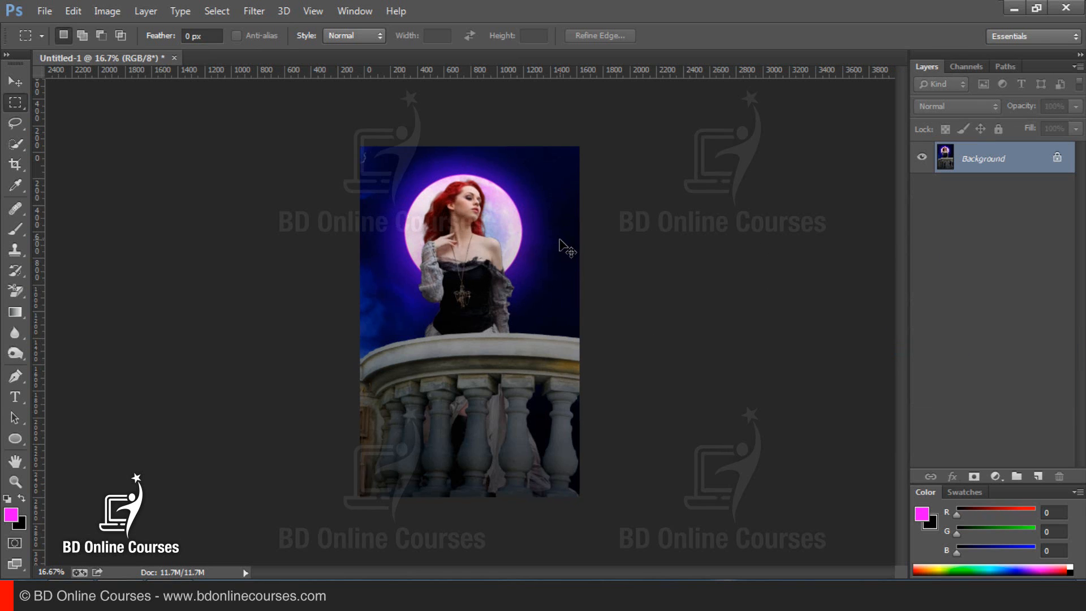
key(ctrl+minus)
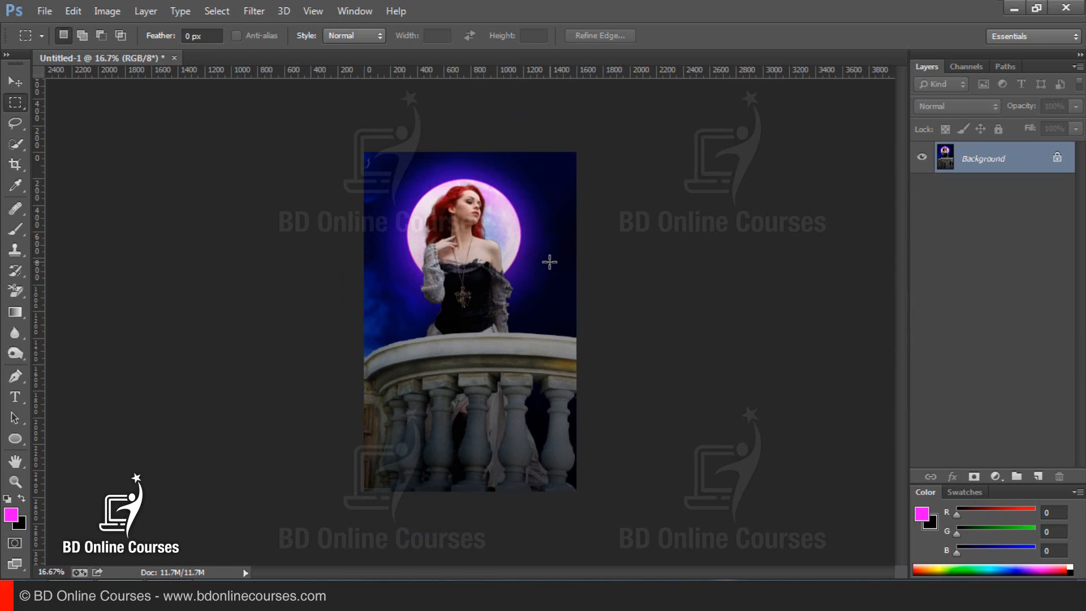
drag(633, 135, 300, 512)
key(ctrl+d)
drag(135, 146, 421, 455)
click(633, 403)
Step: Convert the locked Background into a regular layer, keeping the default layer settings
double_click(1057, 162)
key(Return)
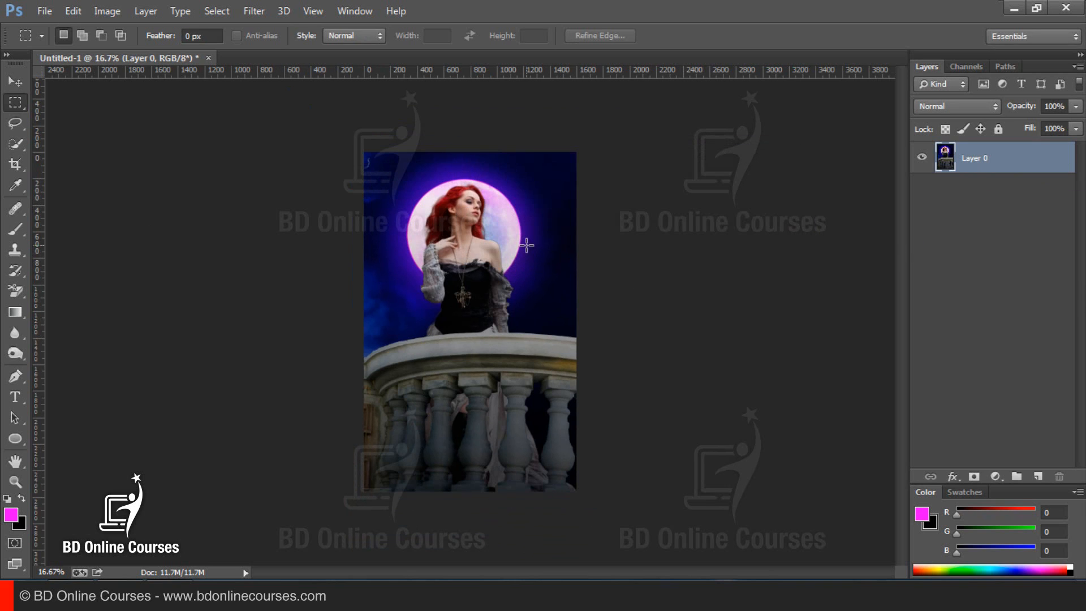
Step: Select the whole 1600 × 2560 px canvas with the Rectangular Marquee and add a new empty layer above the merged artwork
drag(577, 152, 358, 498)
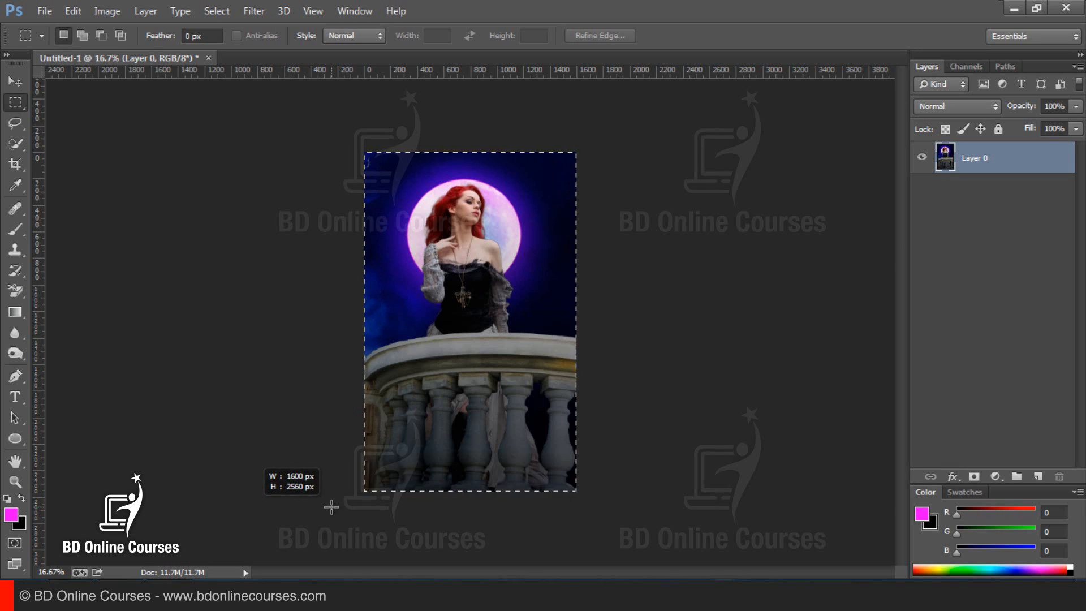
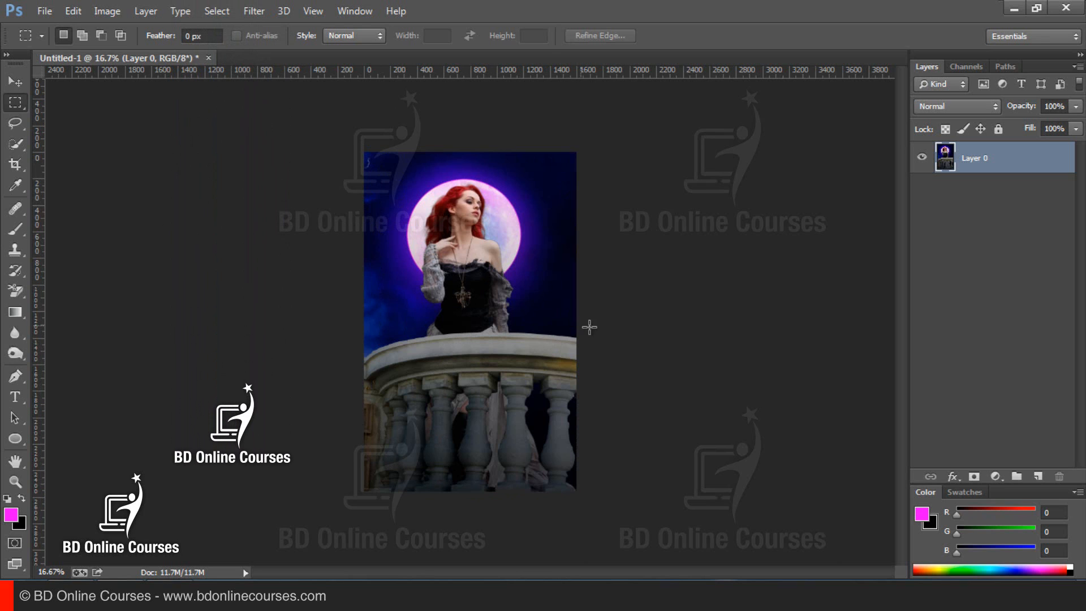
drag(599, 141, 270, 557)
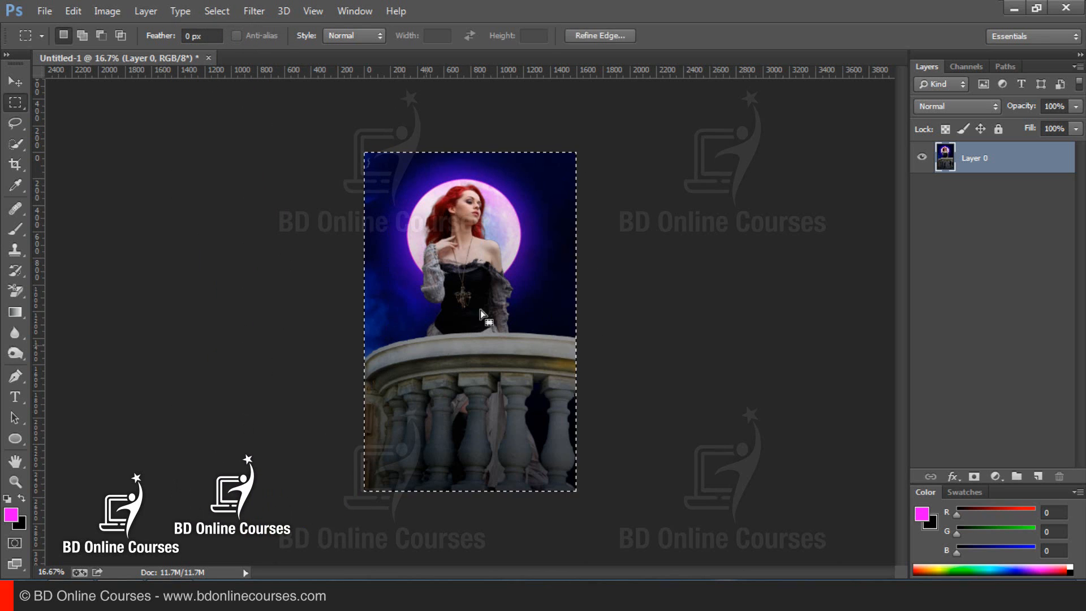
click(1038, 477)
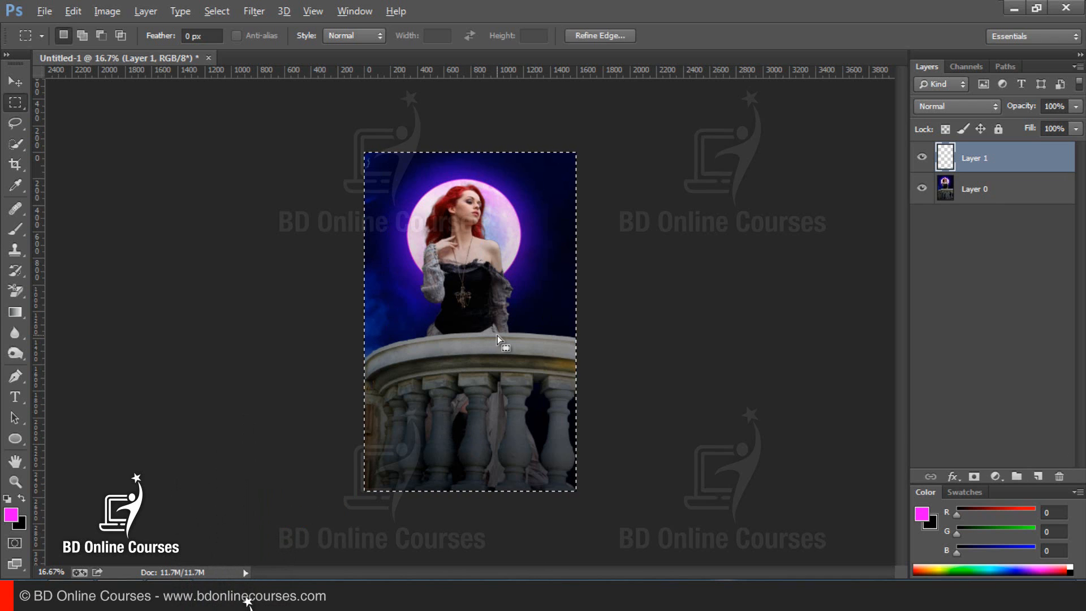
Step: Fill the selected canvas area on the new empty layer with the magenta foreground colour and deselect it
key(alt+BackSpace)
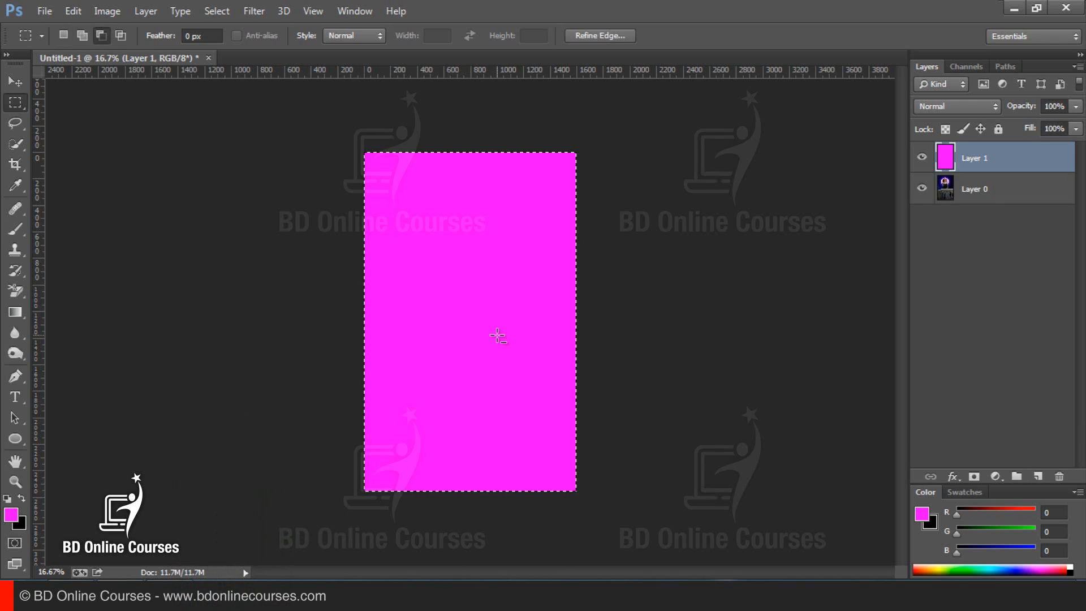
click(630, 295)
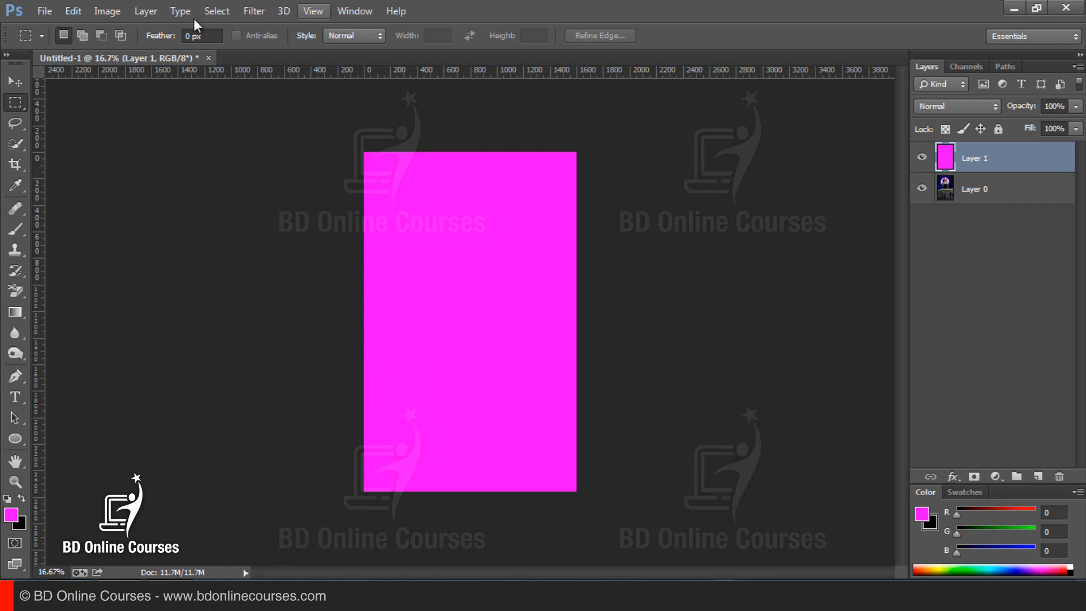
Step: Try widening the canvas to 3400 pixels from the centre anchor and undo the canvas resize
click(98, 12)
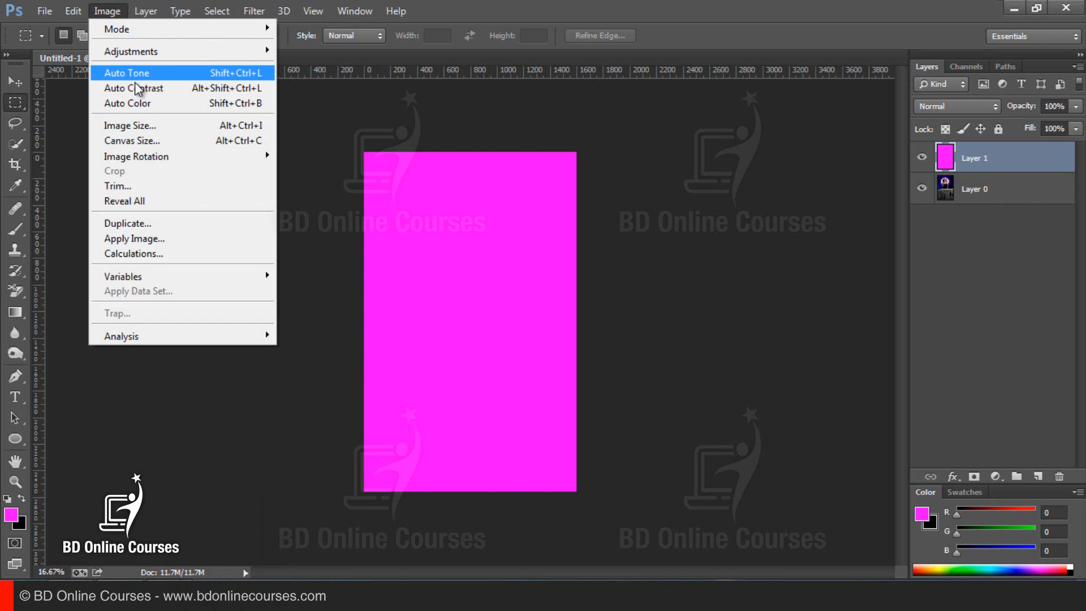
click(131, 141)
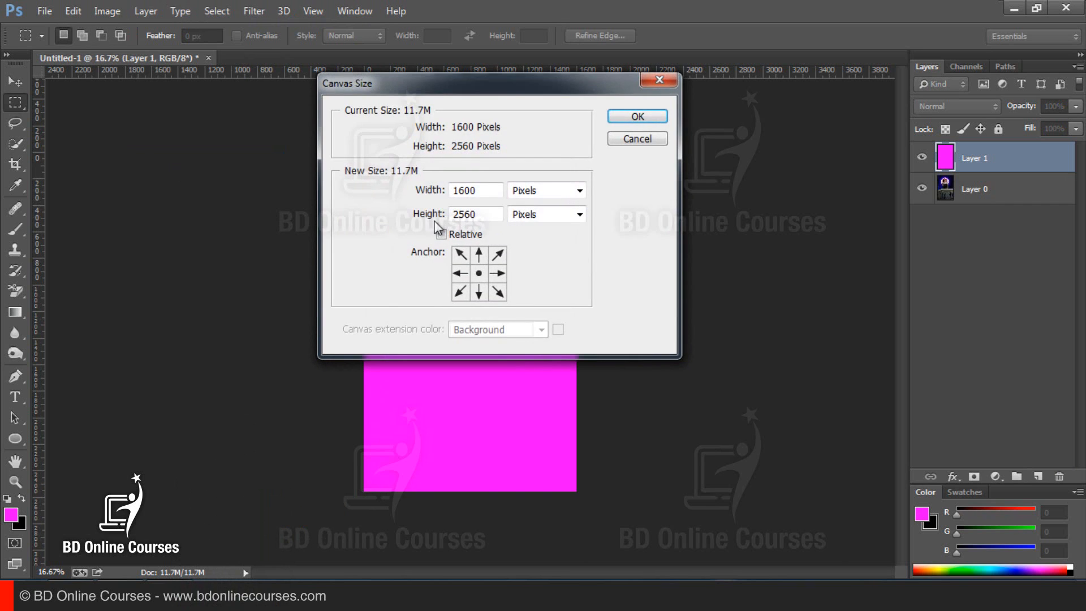
drag(482, 192, 264, 197)
text(3400)
click(626, 116)
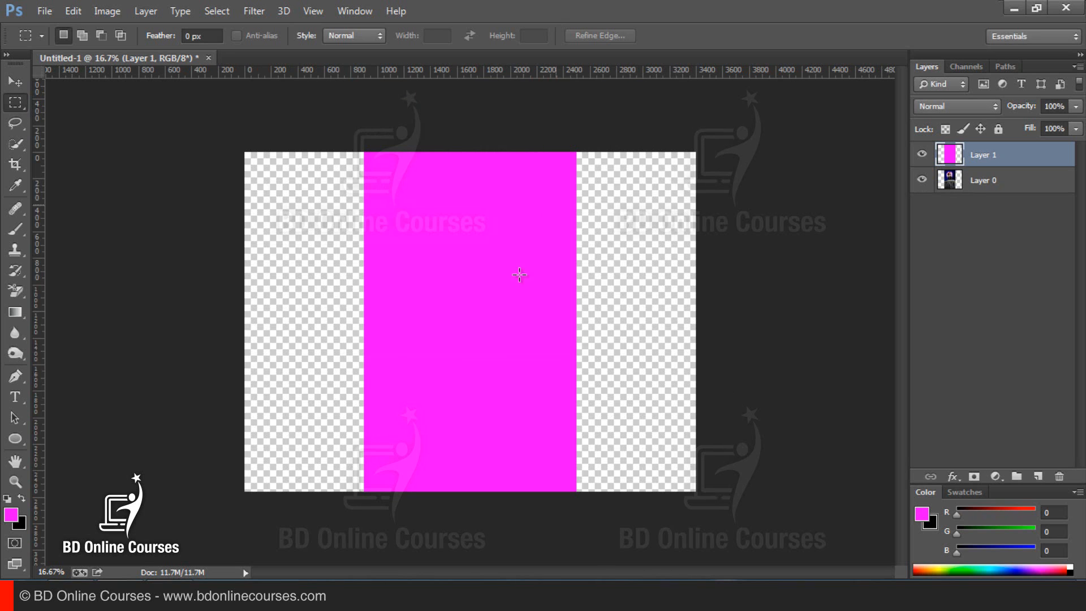
click(73, 11)
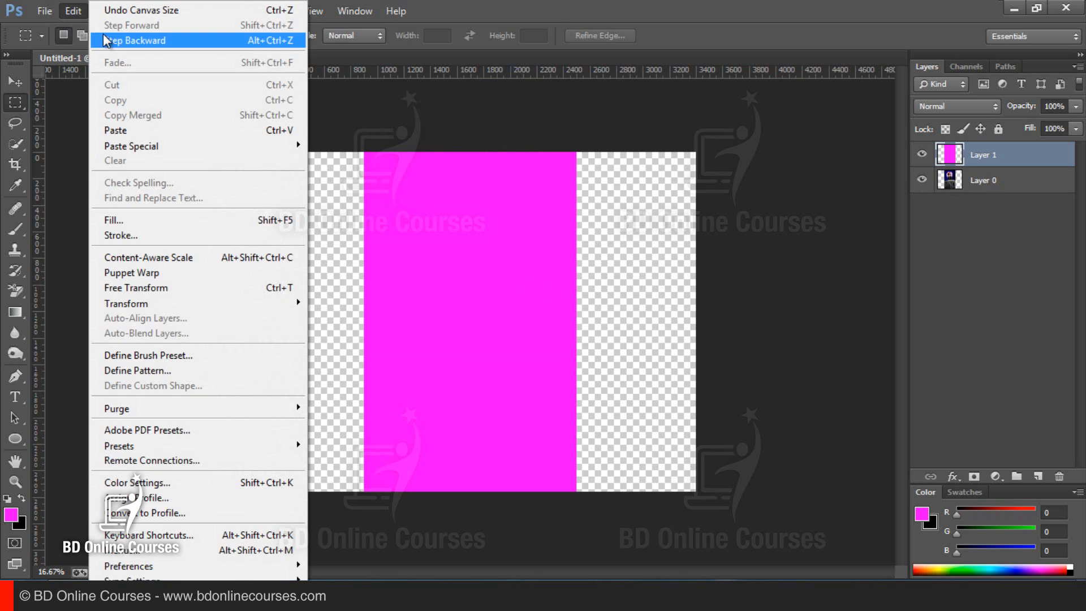
click(108, 40)
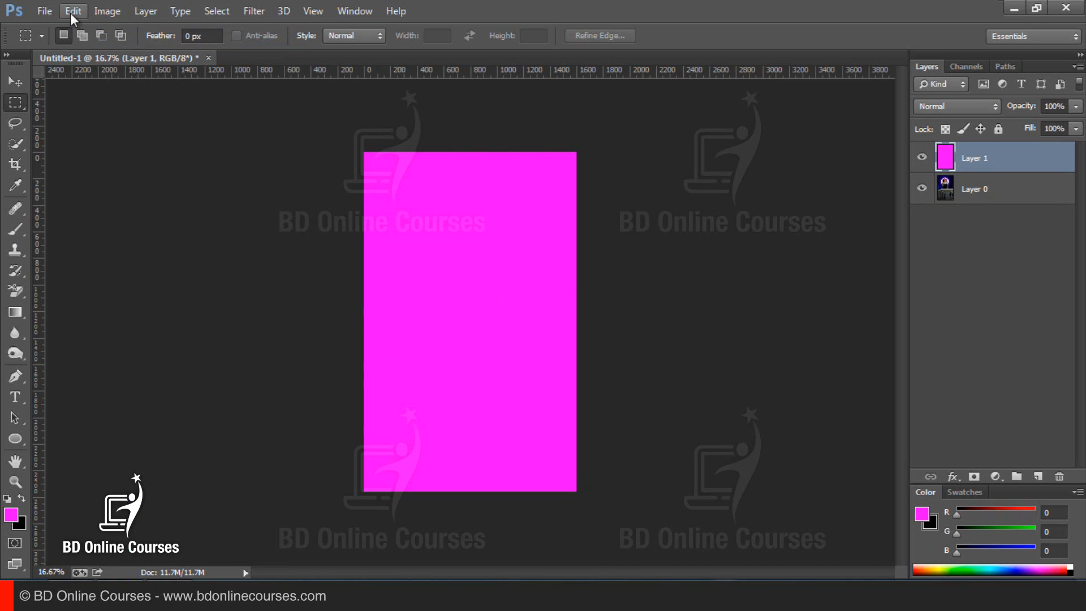
Step: Open the Canvas Size settings for the cover document
click(109, 12)
click(141, 140)
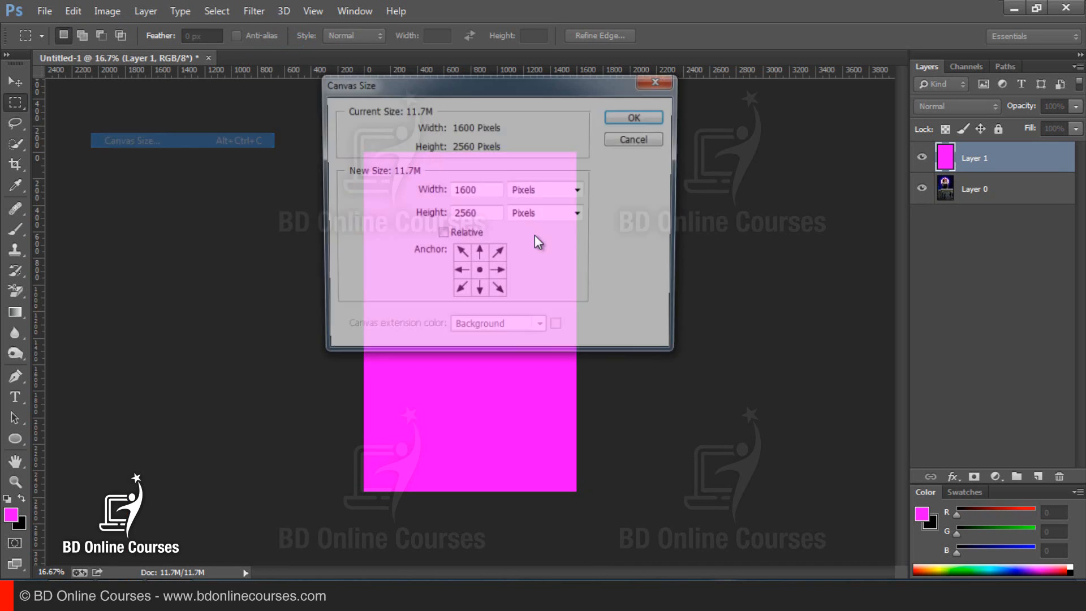
Step: Set the canvas width to 3400 pixels with the anchor at middle right, extending the canvas leftward
text(3400)
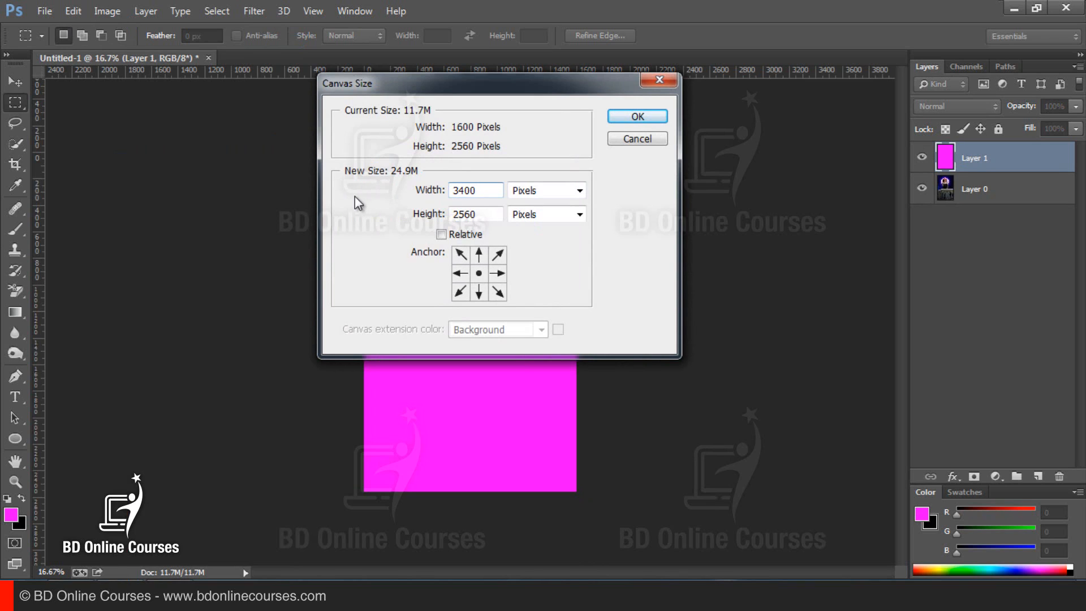
click(461, 273)
click(503, 275)
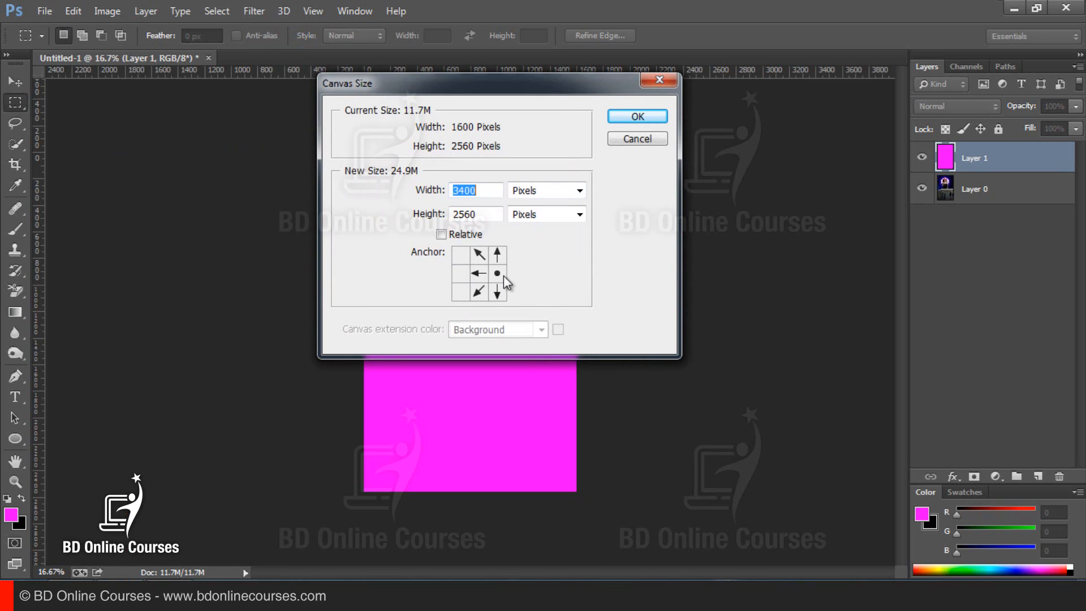
click(638, 116)
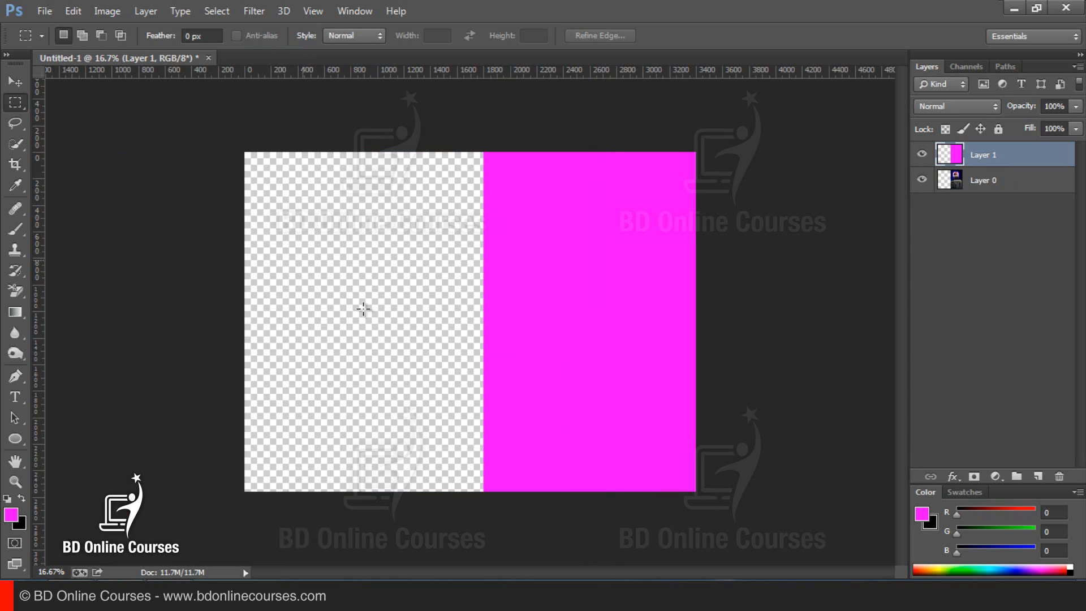
Step: Move the magenta rectangle on Layer 1 to the canvas's left edge with Free Transform
click(922, 154)
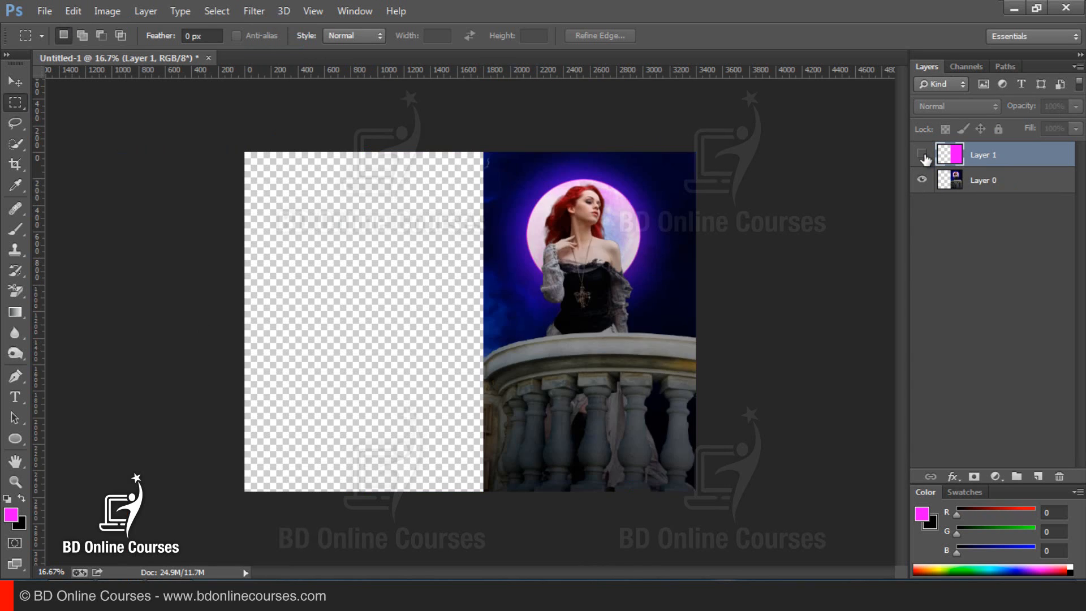
click(922, 154)
right_click(975, 153)
click(583, 224)
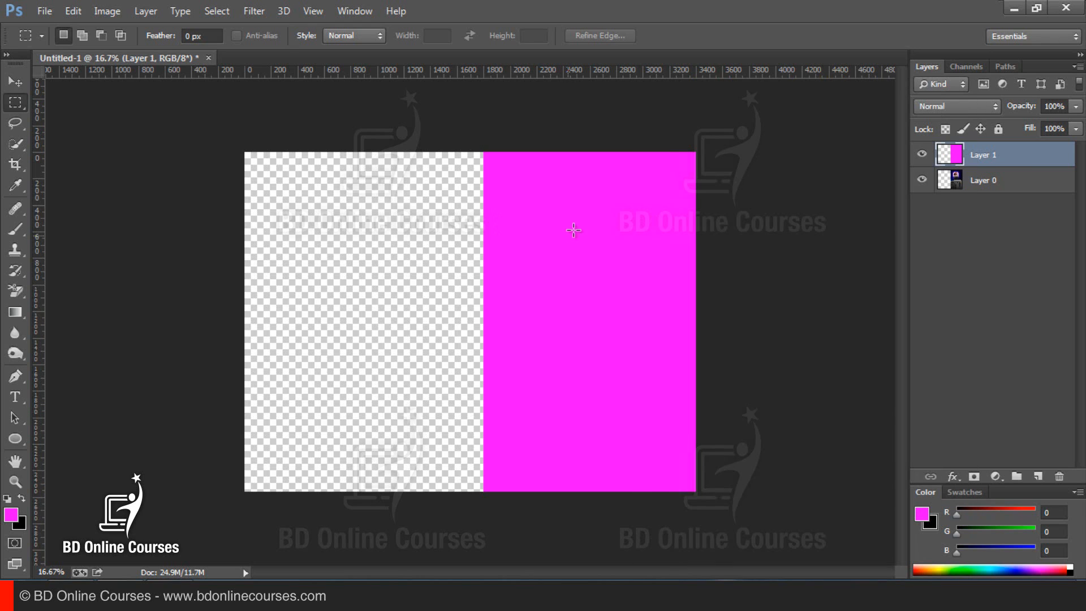
right_click(572, 227)
click(600, 386)
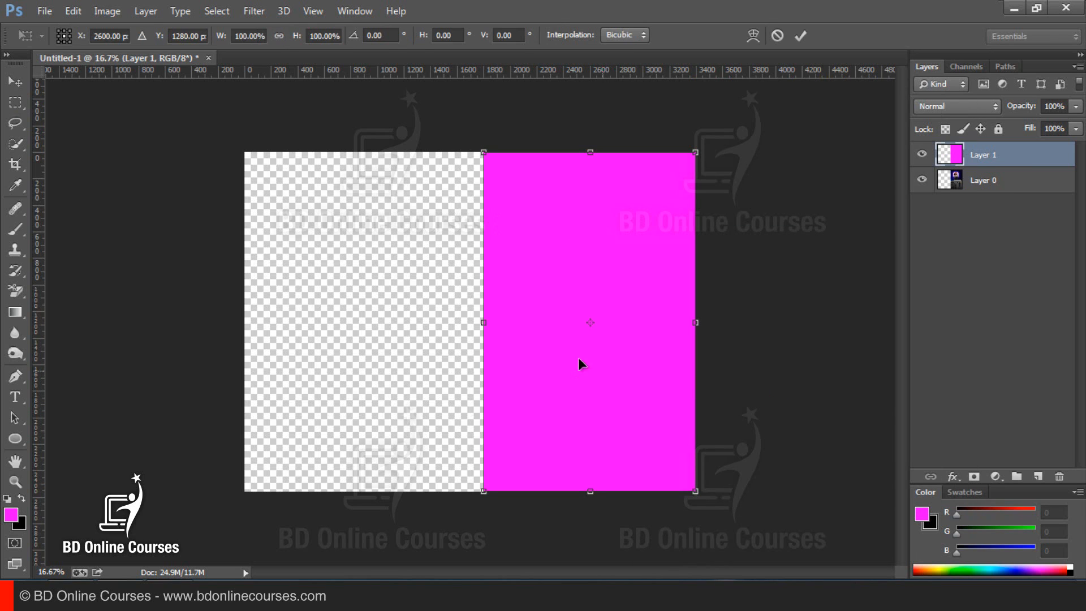
drag(635, 284, 398, 292)
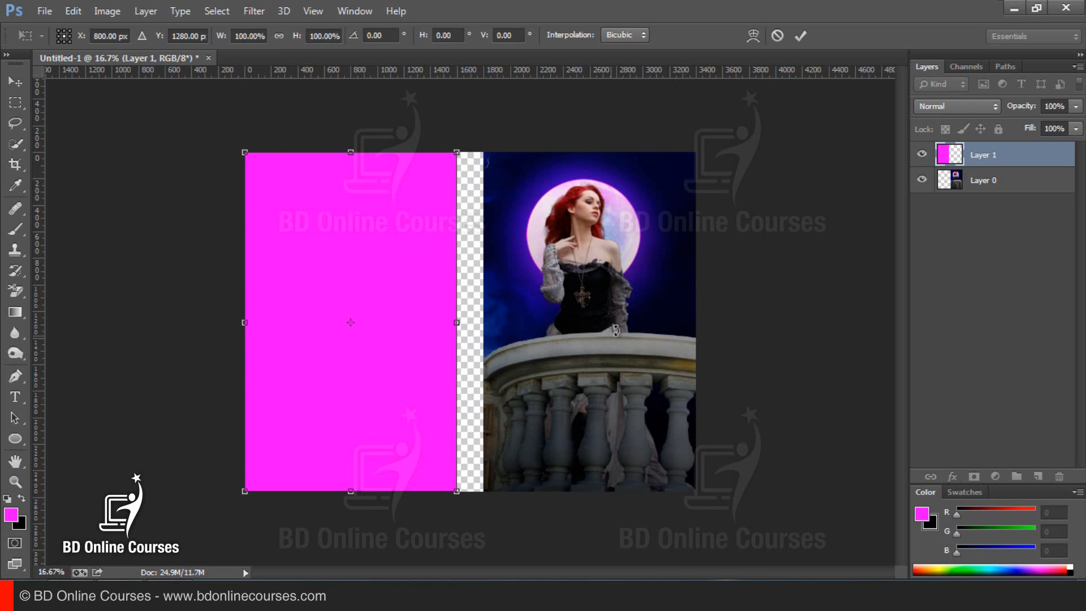
key(Return)
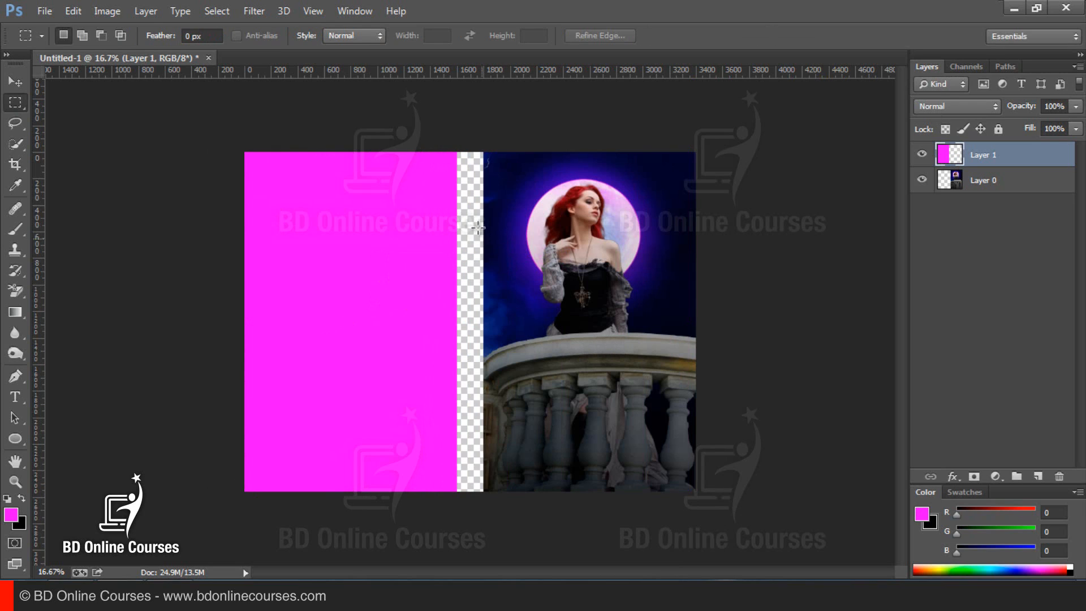
drag(458, 153, 466, 486)
drag(673, 182, 509, 424)
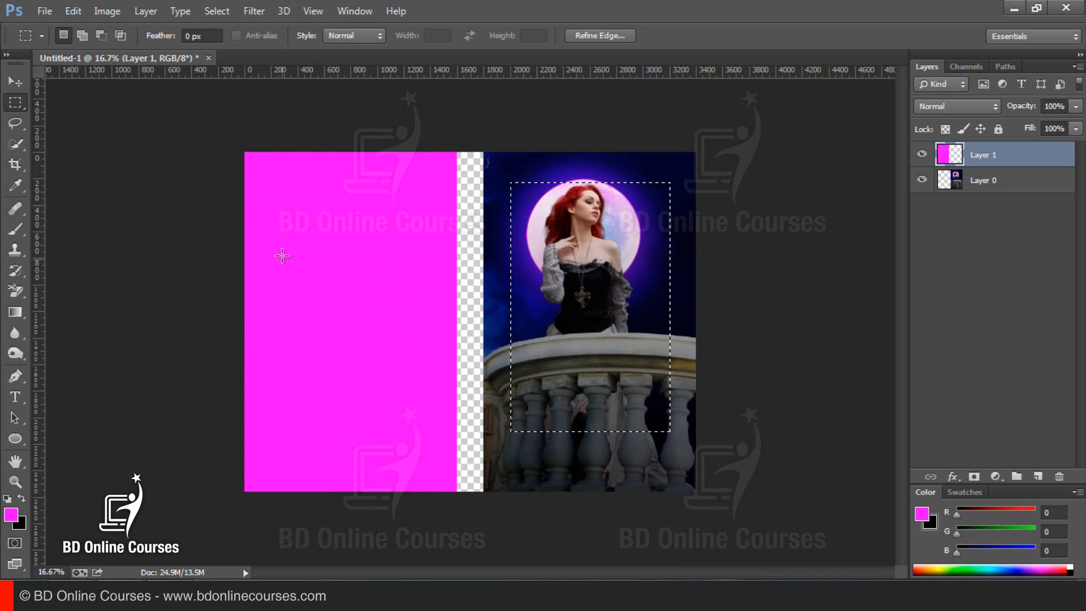
drag(281, 255, 413, 380)
drag(485, 274, 459, 344)
click(469, 315)
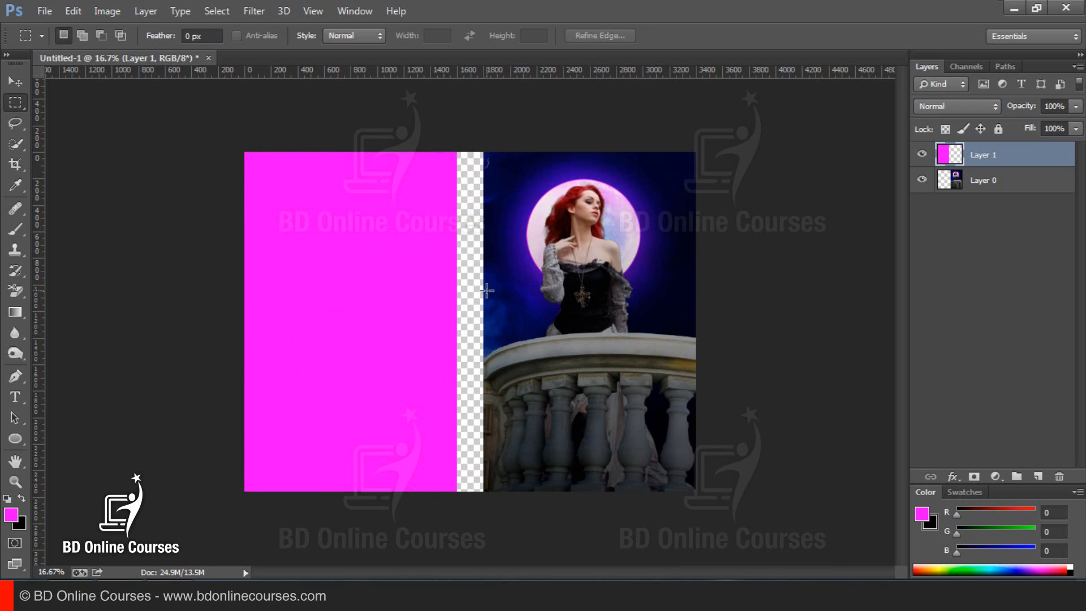
Step: Set the canvas width to 3600 pixels with the anchor at middle right
click(103, 12)
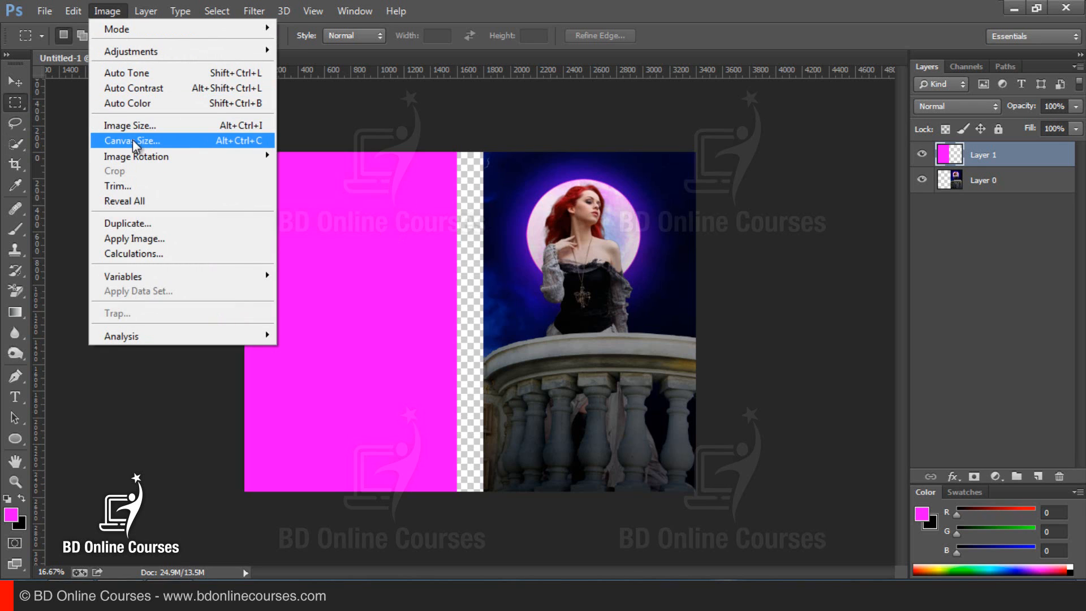
click(133, 139)
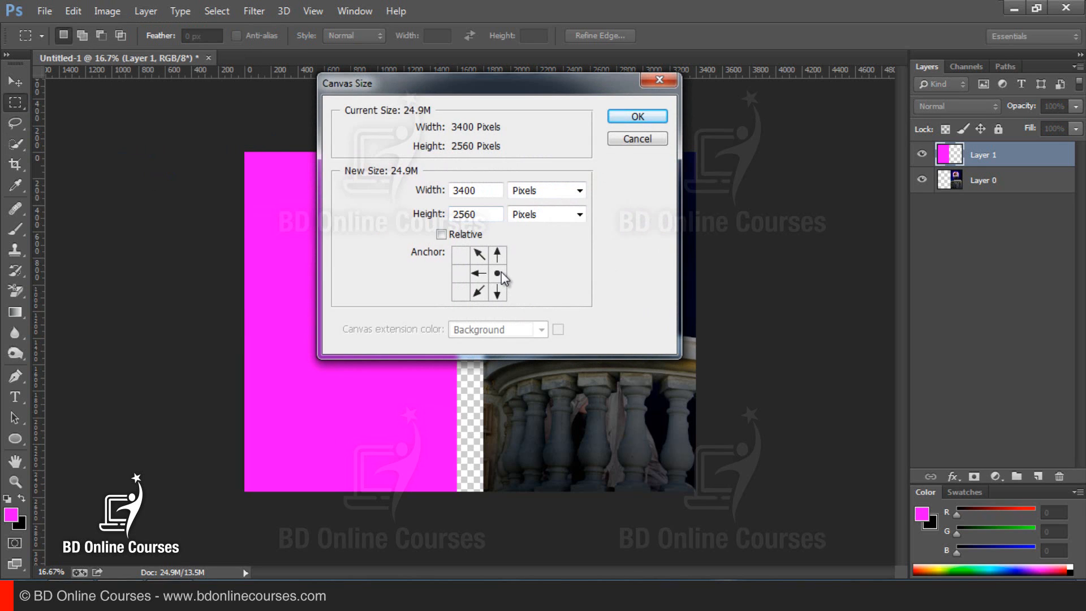
double_click(475, 190)
text(3600)
click(632, 121)
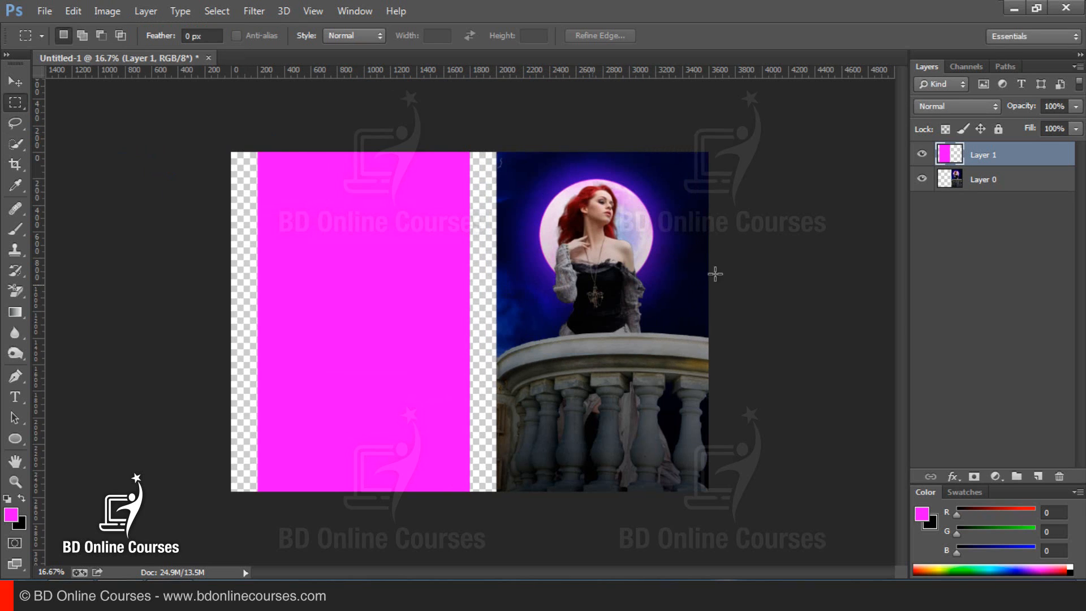
Step: Move the magenta rectangle flush with the widened canvas's left edge using Free Transform, at X 800 px and Y 1280 px
right_click(386, 238)
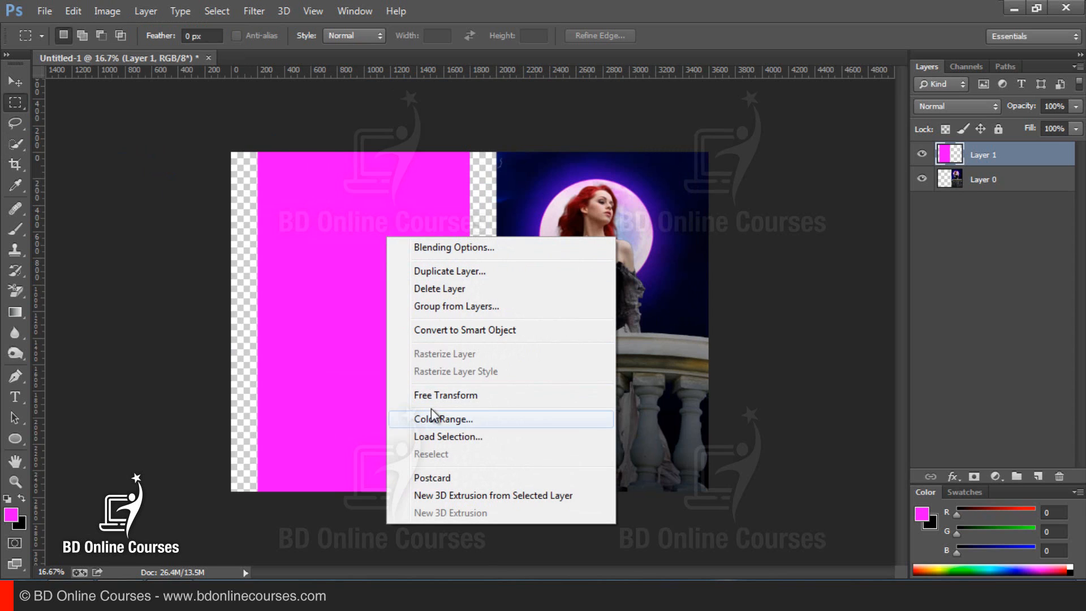
click(429, 394)
drag(402, 320, 378, 323)
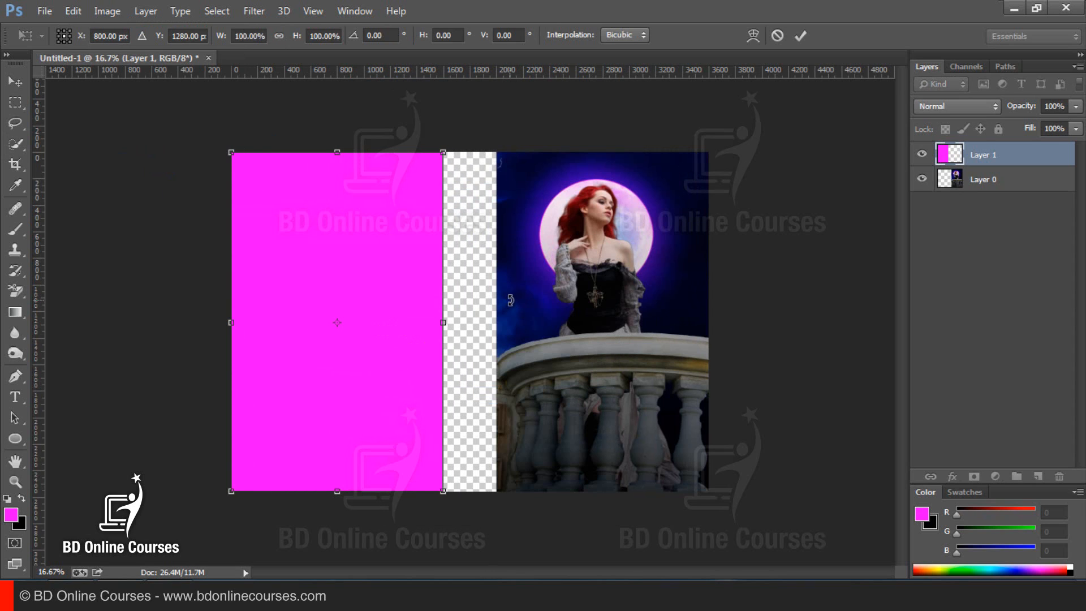
click(798, 35)
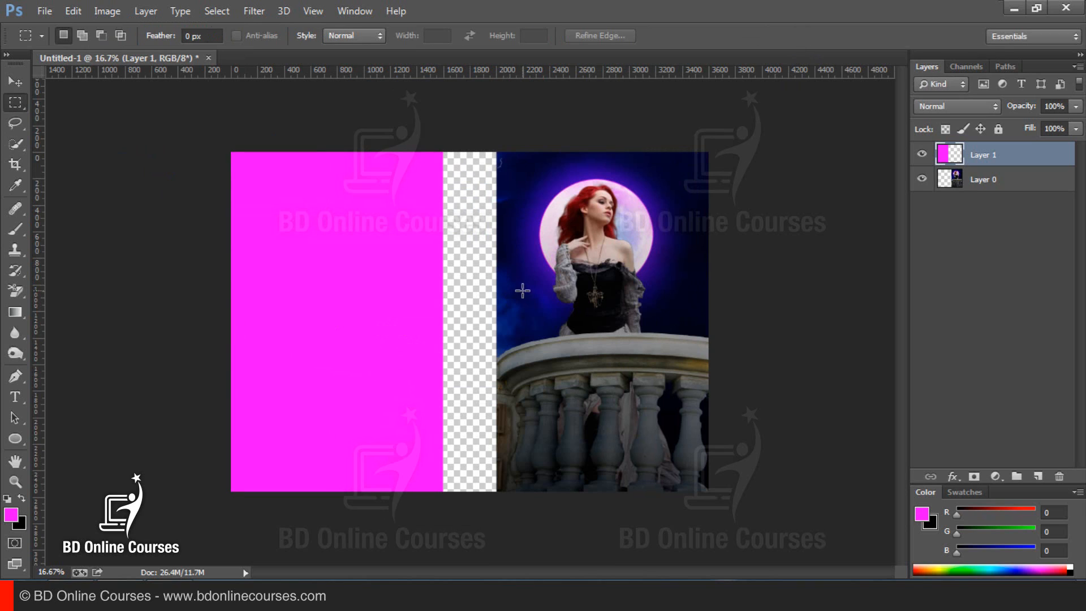
Step: Duplicate Layer 0, place the copy above Layer 1 in the layer order and move it over the magenta rectangle
click(987, 185)
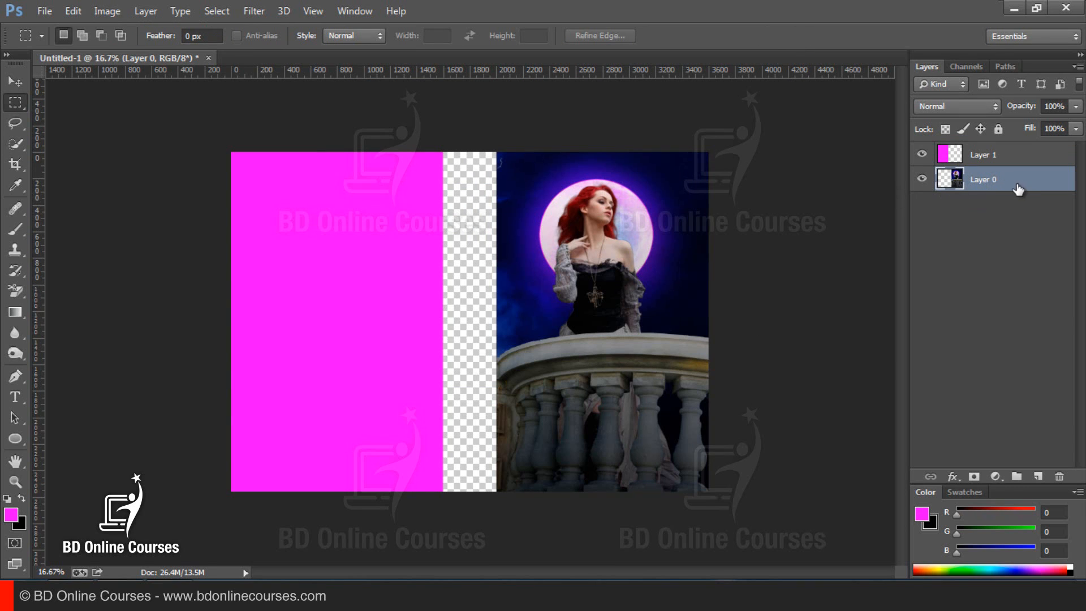
drag(998, 187, 1038, 476)
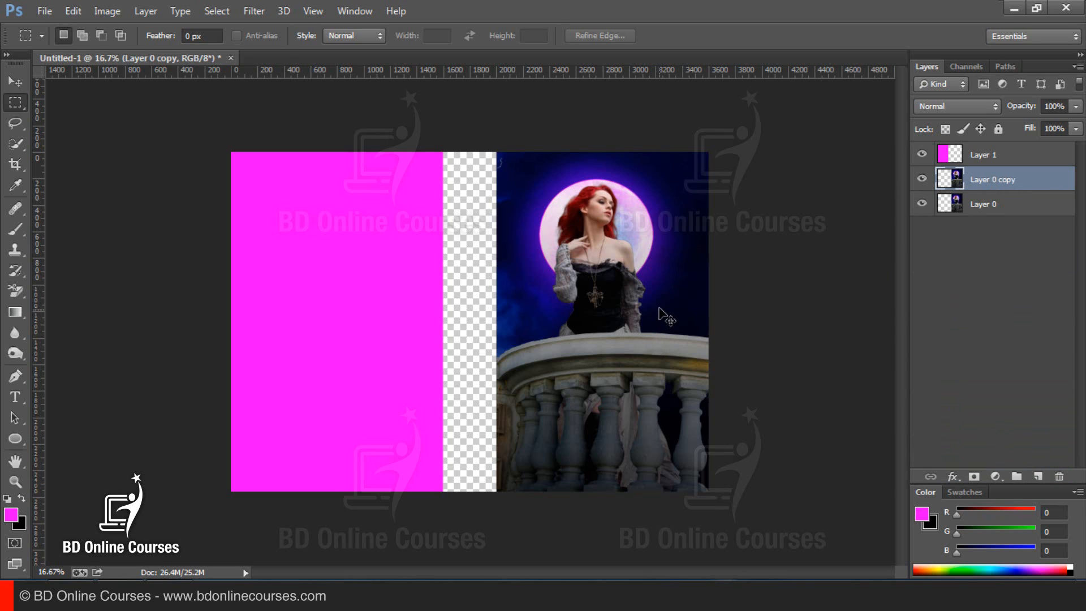
drag(663, 315, 461, 320)
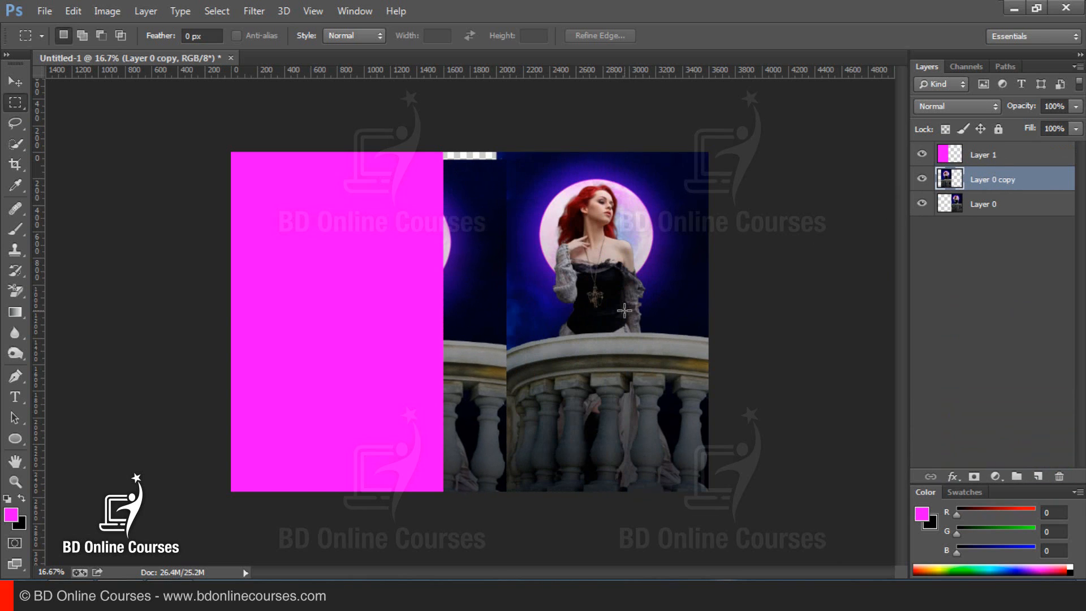
drag(1009, 185, 1009, 154)
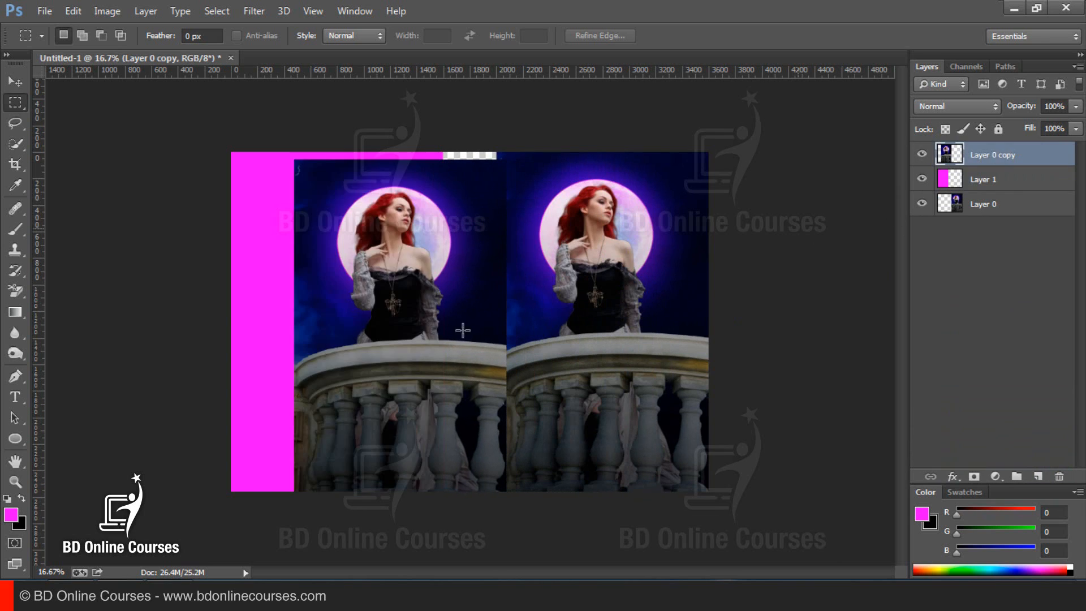
drag(440, 311, 404, 322)
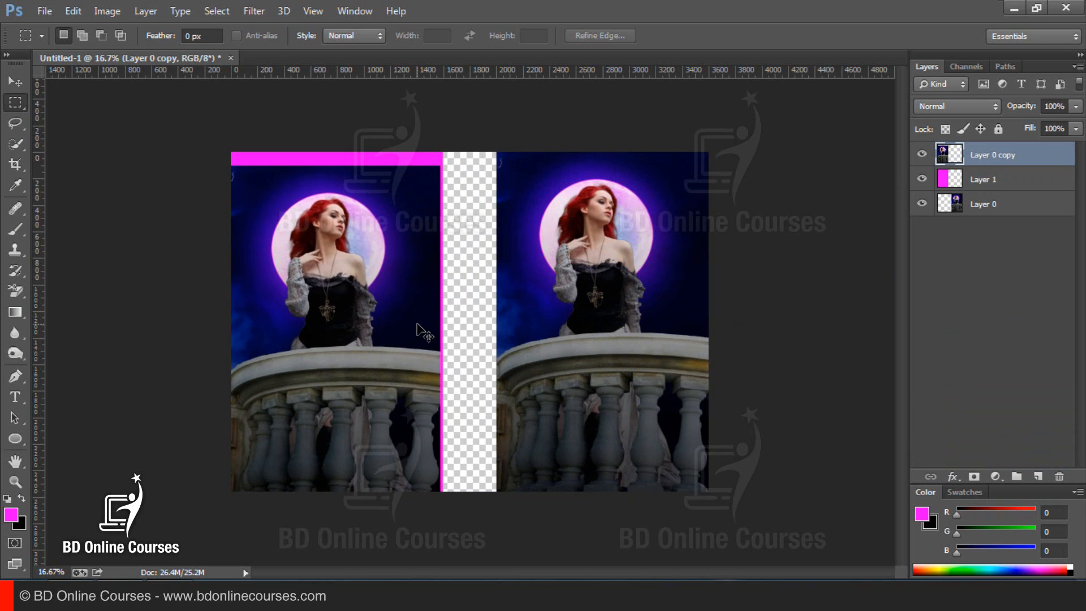
Step: Scale Layer 0 copy to about 255%, frame the woman's upper body over the magenta rectangle, and clip the copy to Layer 1
right_click(385, 283)
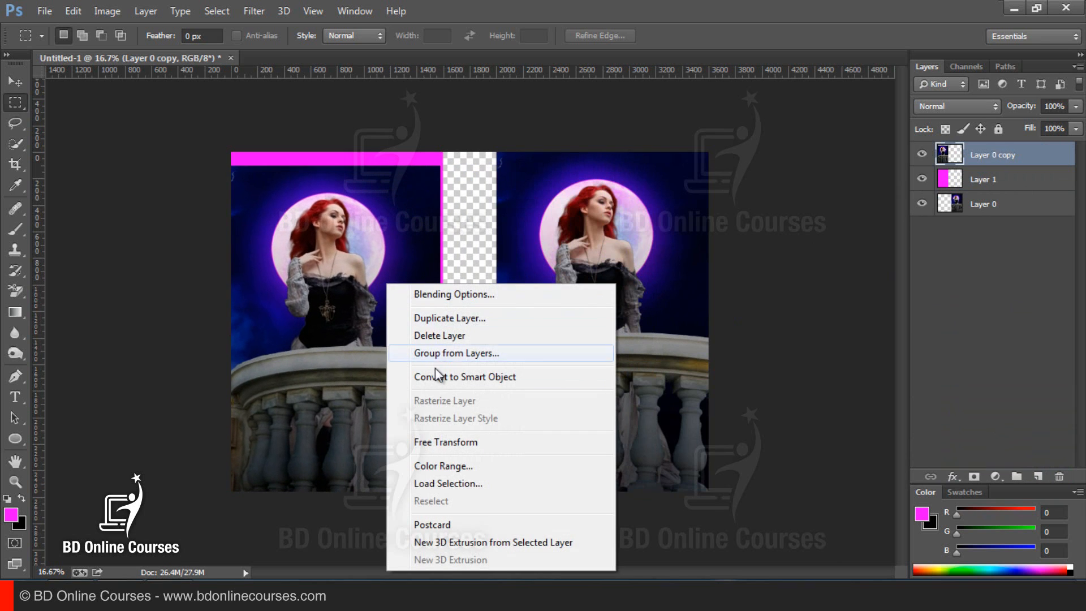
click(437, 439)
drag(440, 166, 603, 17)
drag(431, 233, 406, 406)
drag(423, 310, 419, 308)
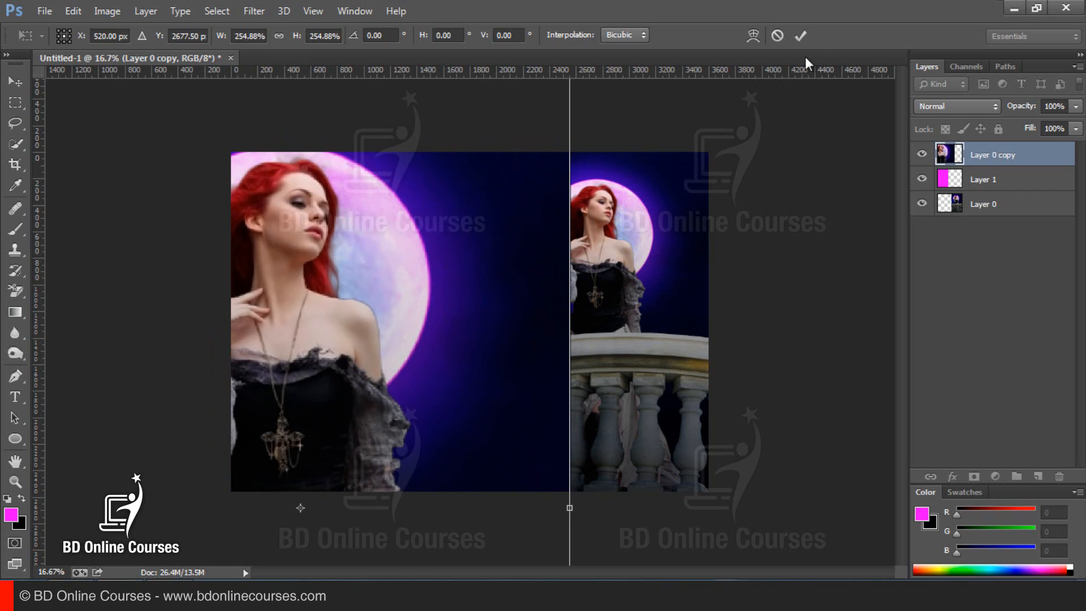
click(799, 35)
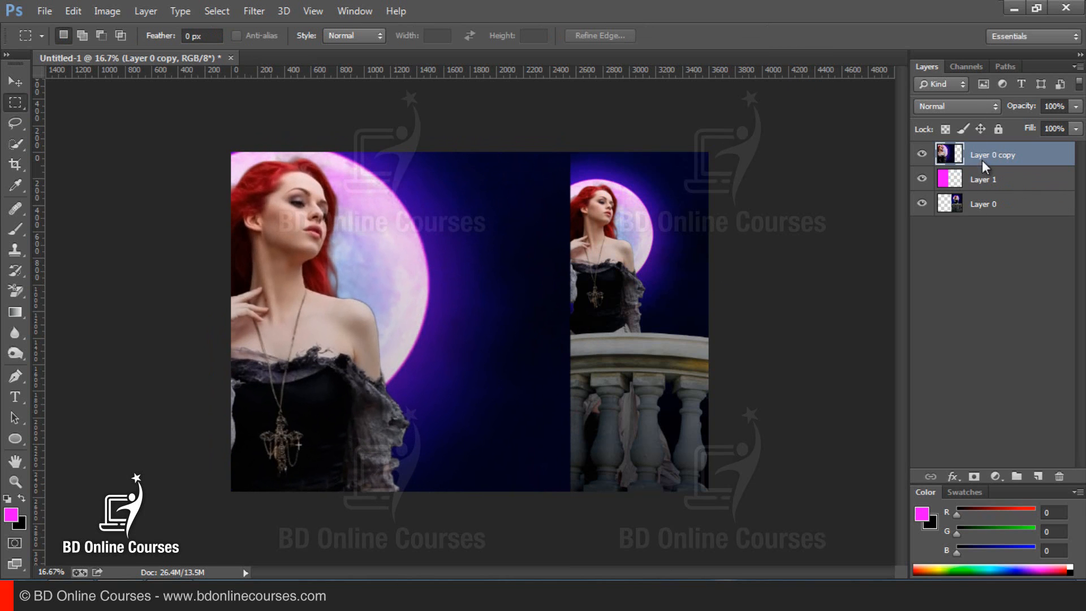
right_click(982, 161)
click(734, 289)
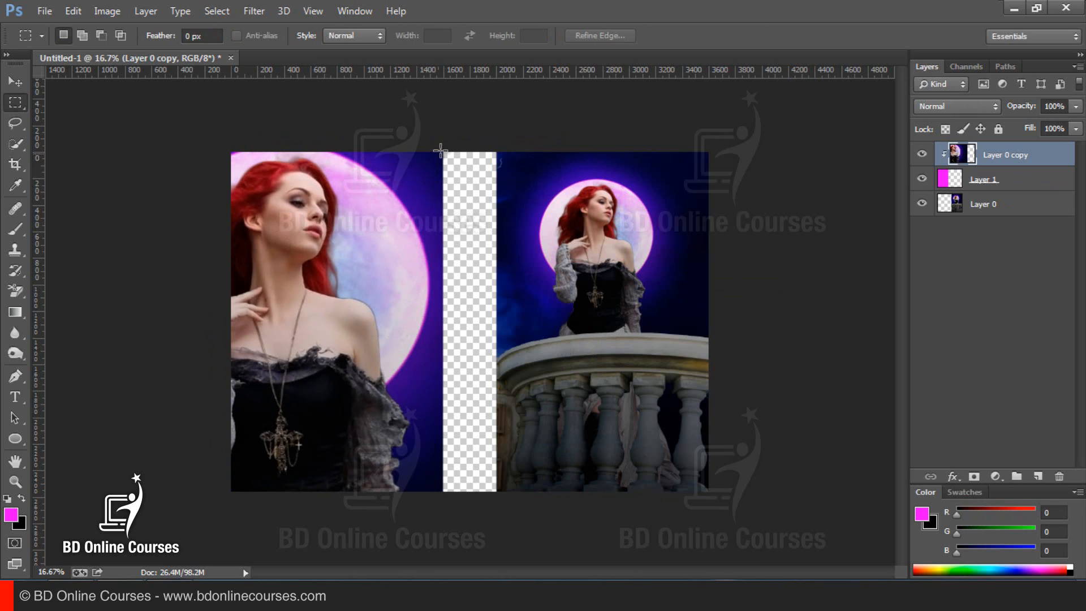
drag(441, 152, 113, 529)
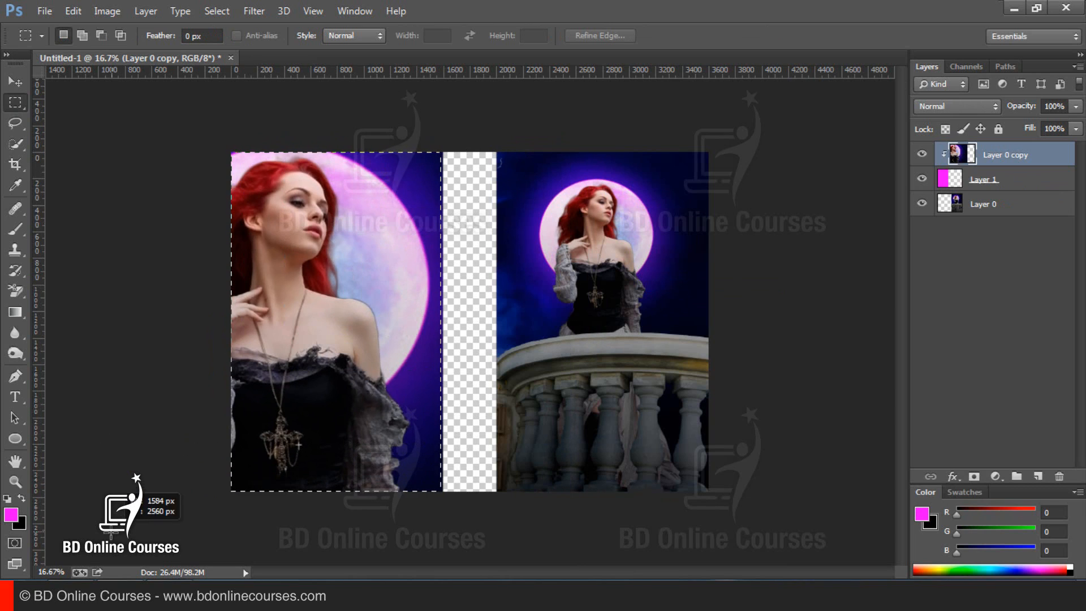
click(489, 267)
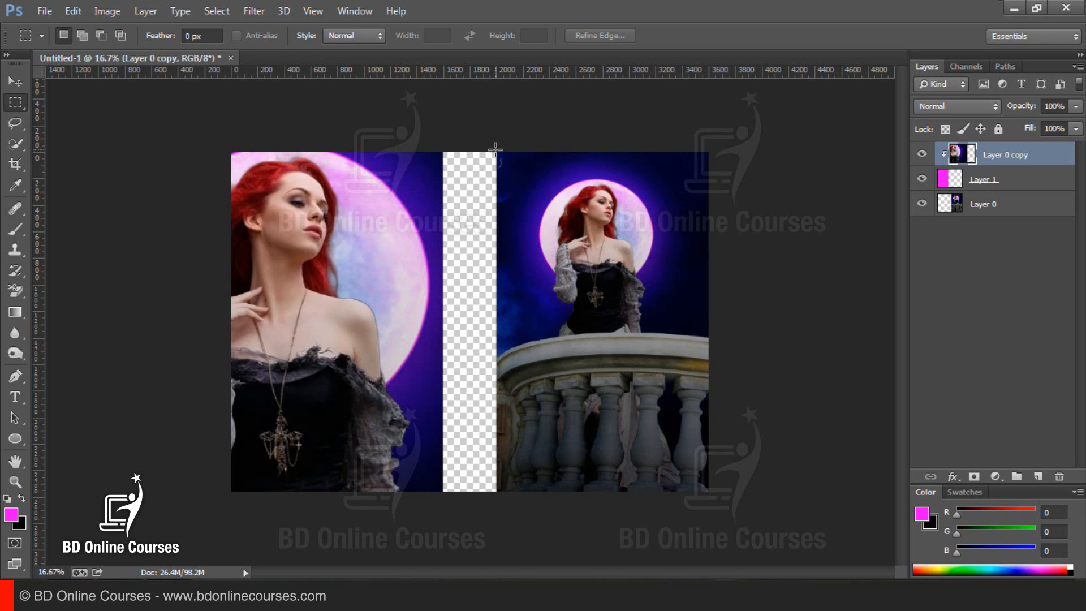
drag(495, 165, 429, 392)
key(ctrl+d)
click(922, 154)
click(921, 154)
Step: Merge Layer 0 copy down into Layer 1, and merge the result down into Layer 0
click(1077, 67)
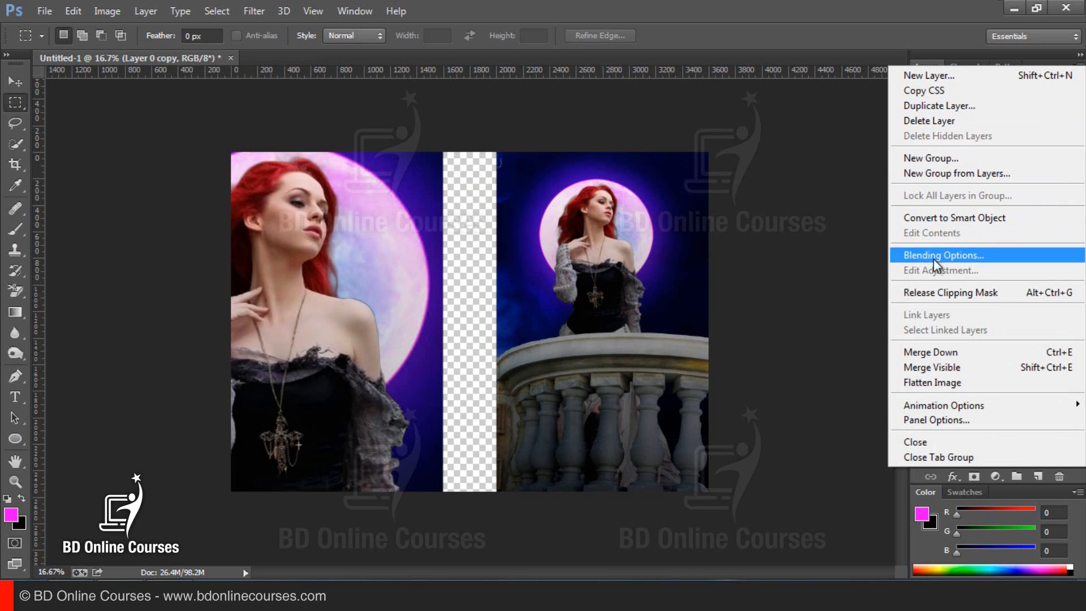
click(948, 351)
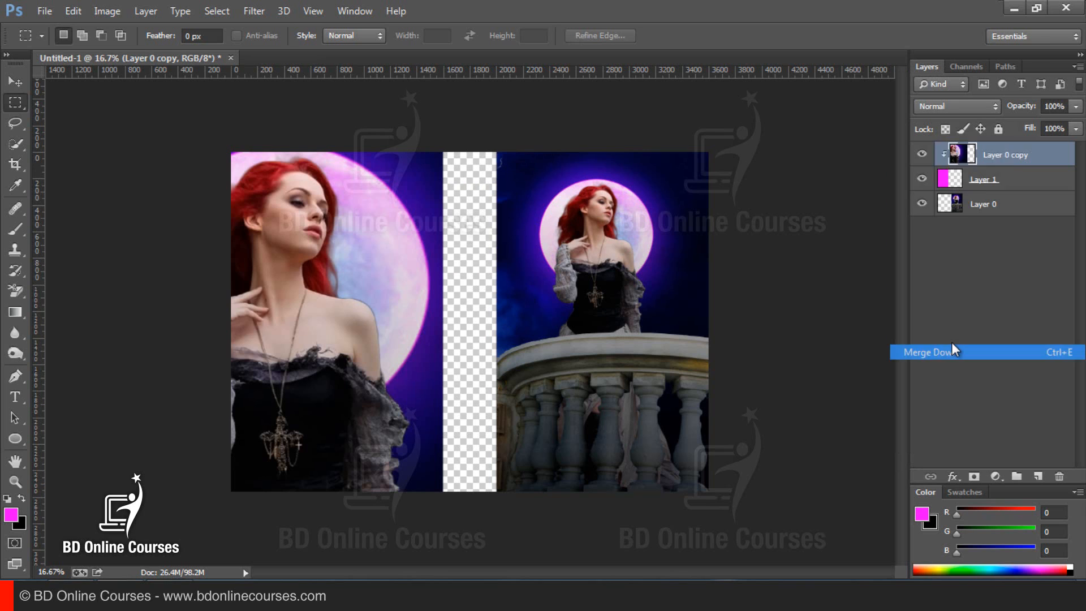
click(1077, 67)
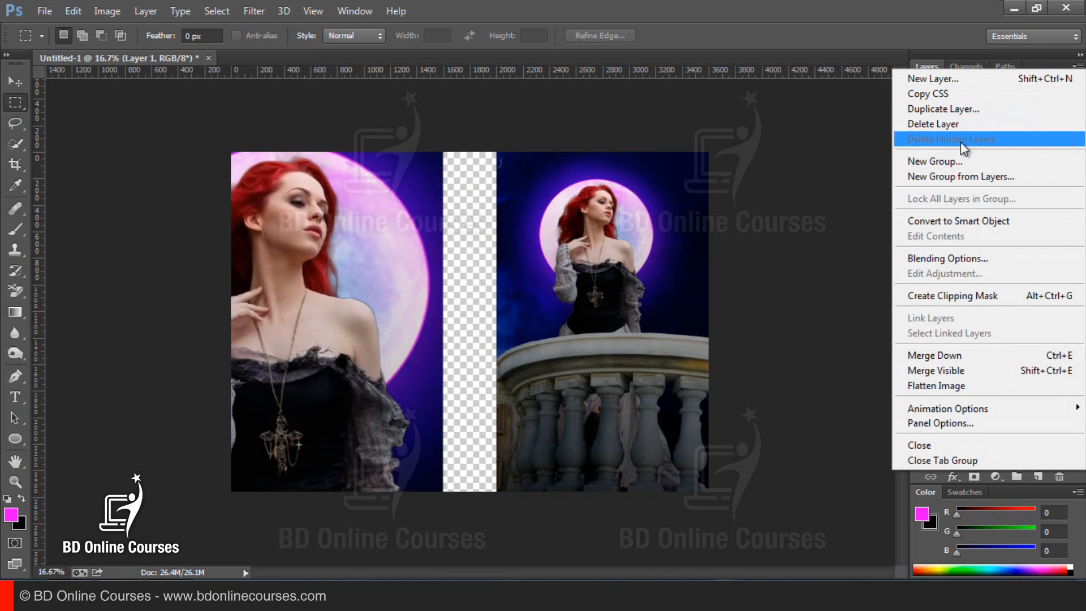
click(941, 354)
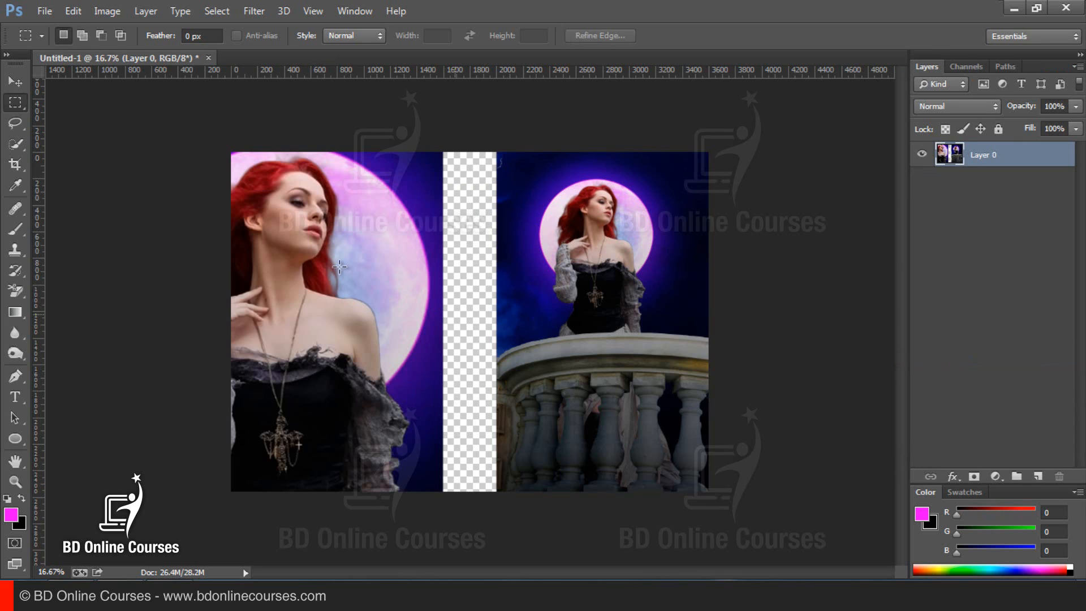
Step: Select the transparent strip between the two pictures with the Magic Wand tool
mouse_move(21, 144)
mouse_down()
mouse_move(59, 143)
mouse_move(62, 156)
mouse_up()
click(474, 239)
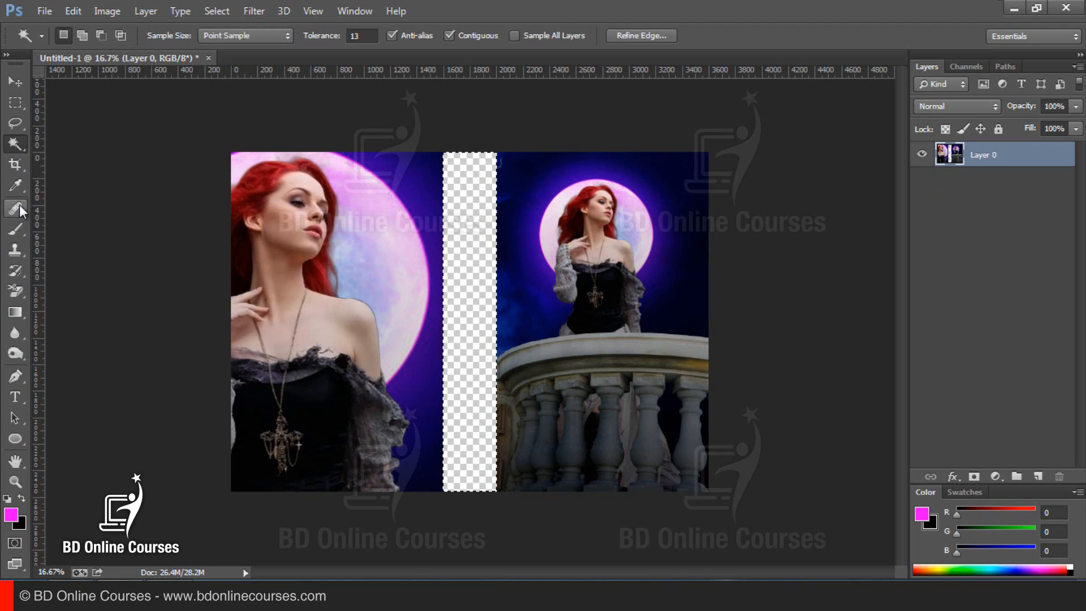
Step: Sample the dark navy near the right picture's upper-right corner as the background color and add a new layer above Layer 0
click(16, 186)
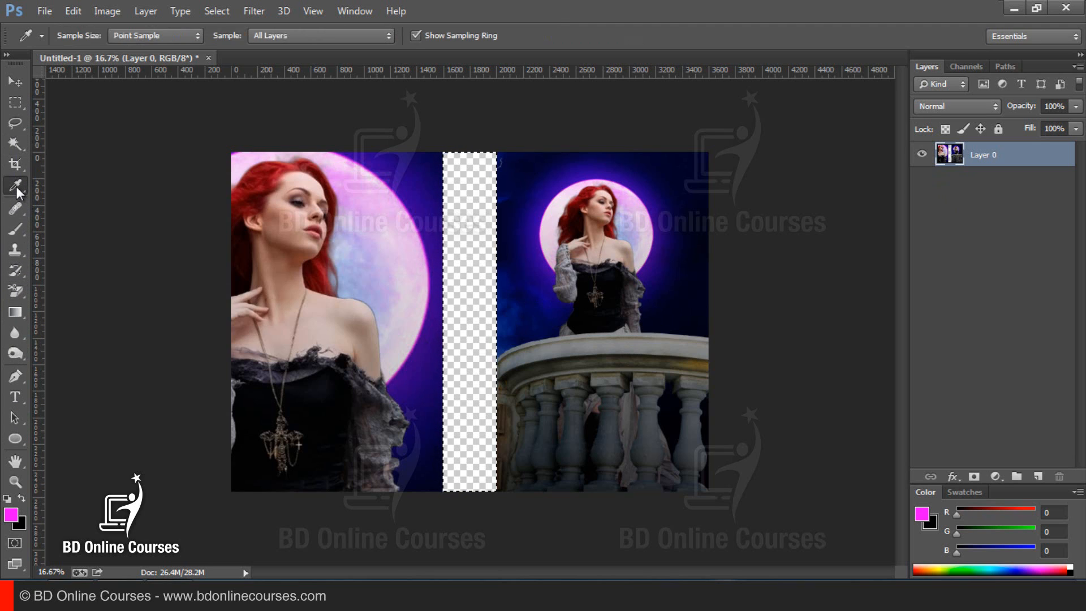
alt+click(704, 160)
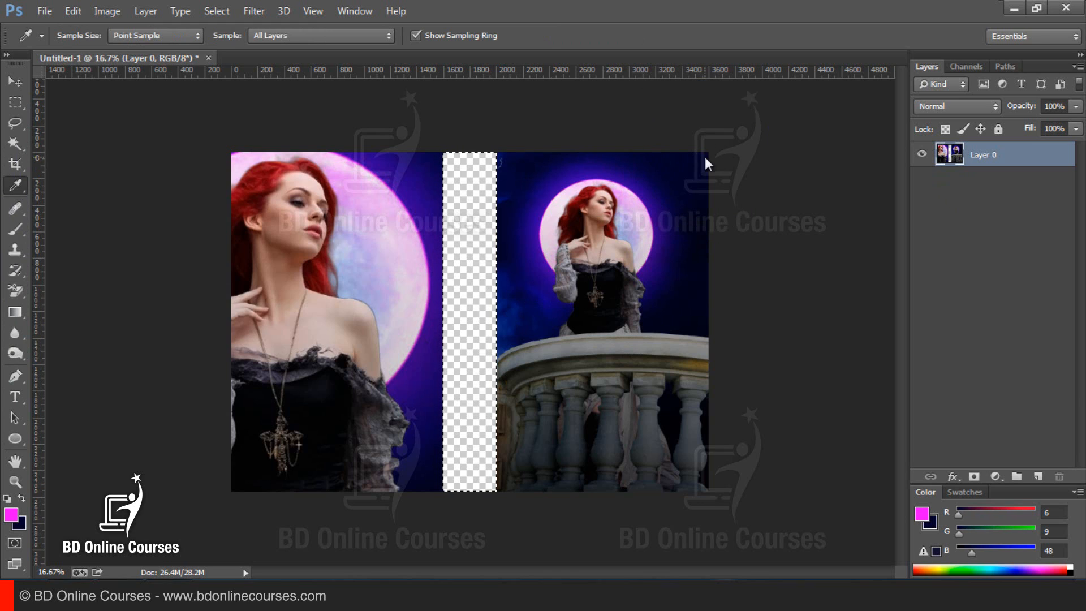
click(1038, 479)
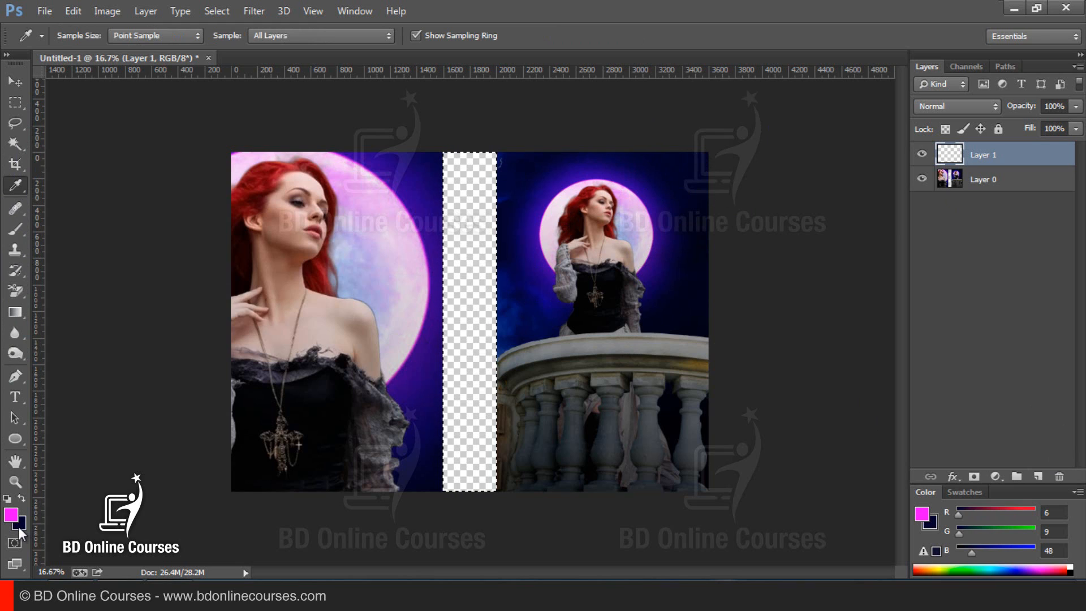
Step: Fill the selected central strip on Layer 1 with the dark navy background color and clear the selection
click(11, 107)
click(637, 229)
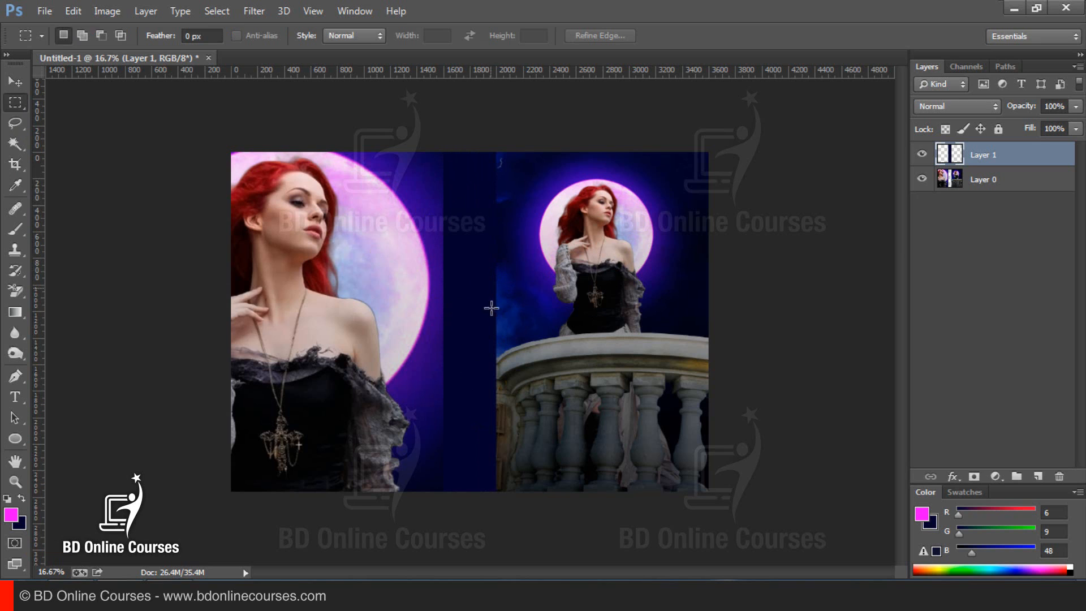
ctrl+click(562, 387)
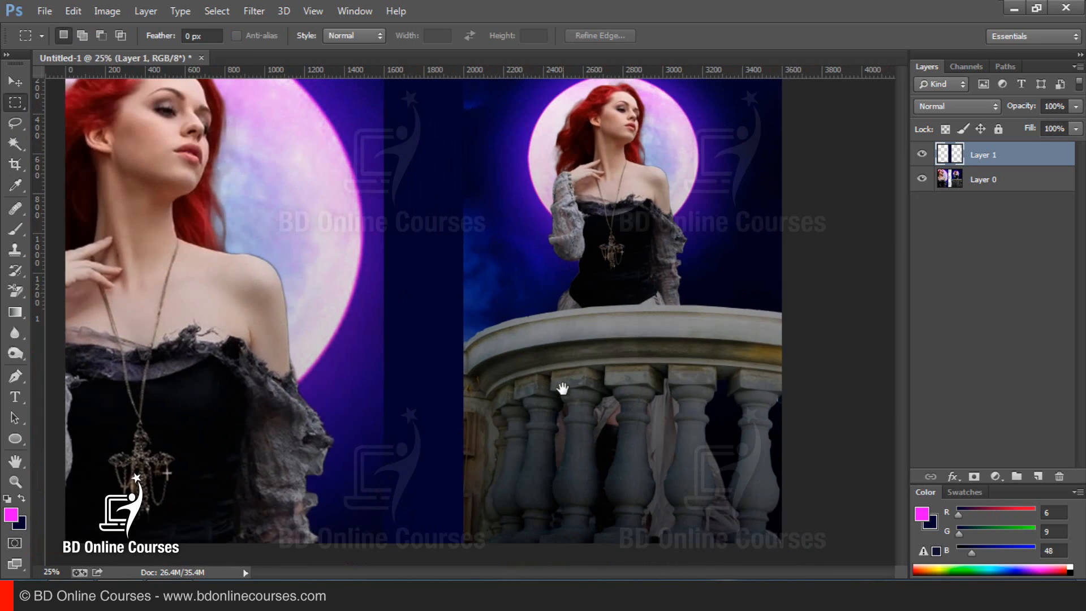
drag(628, 390, 565, 358)
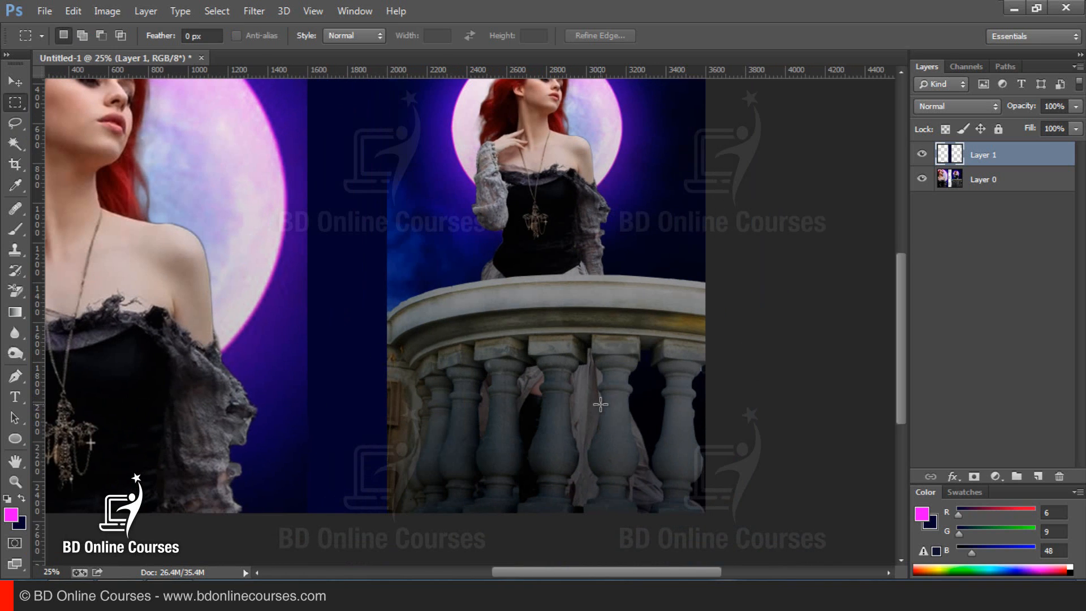
key(ctrl+0)
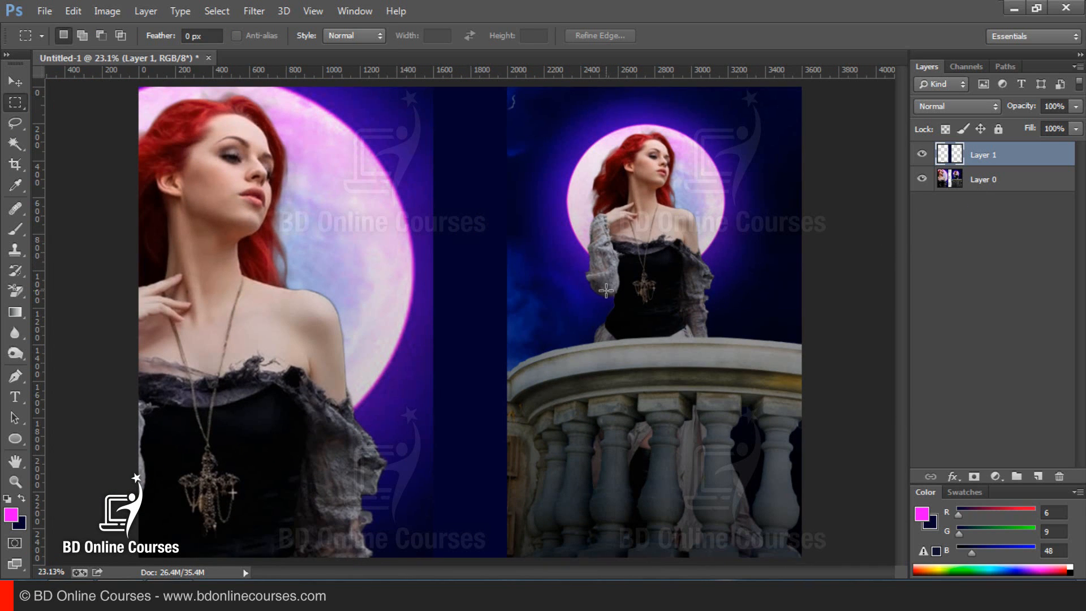
key(ctrl+minus)
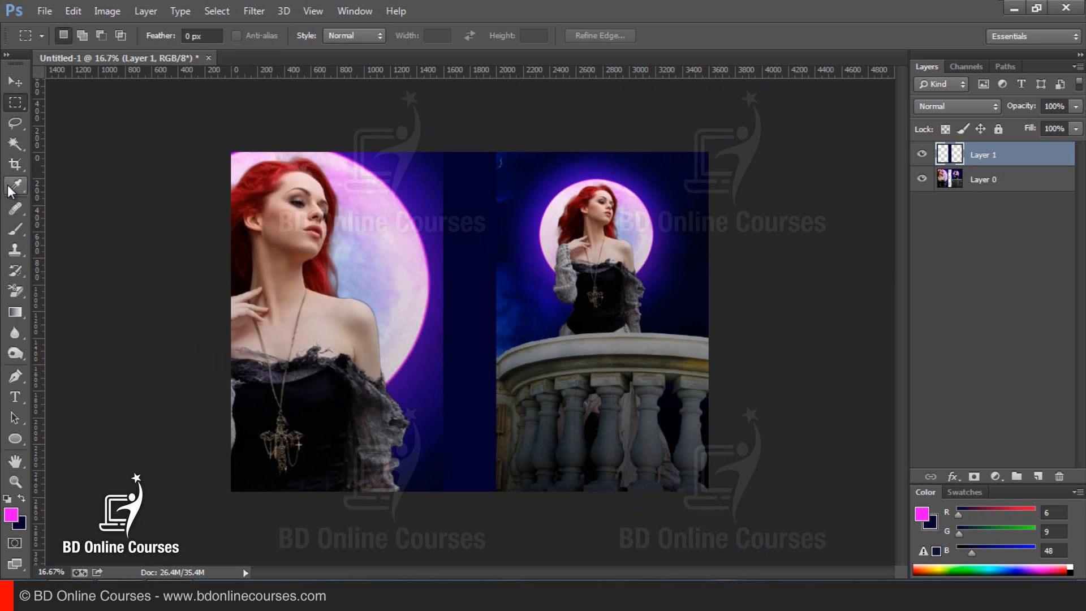
Step: Add the text THE in white (ffffff) above the balustrade, beside the woman in the right picture
click(14, 398)
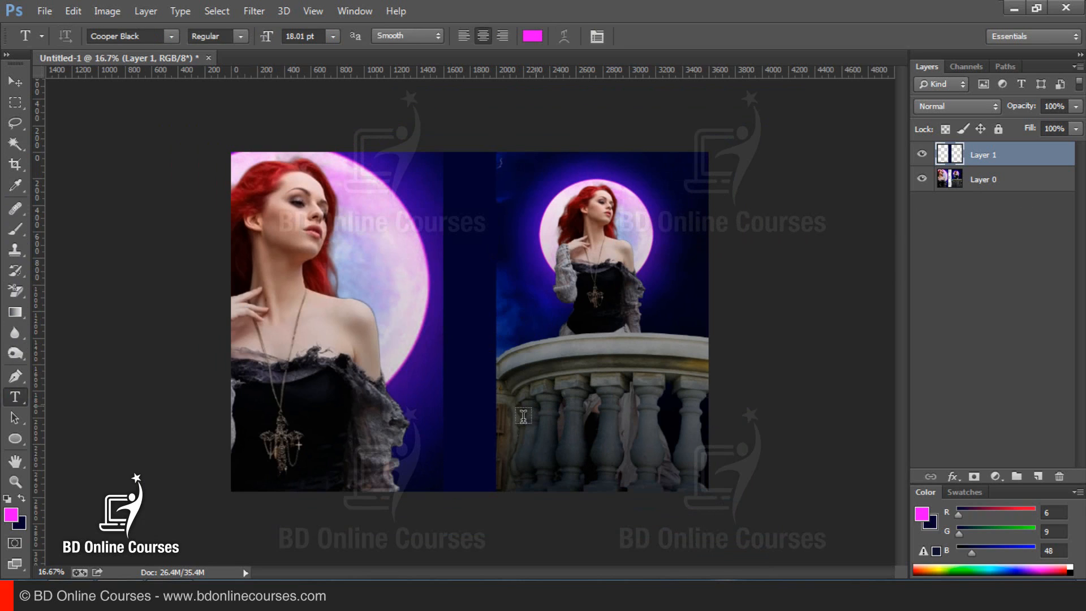
click(533, 36)
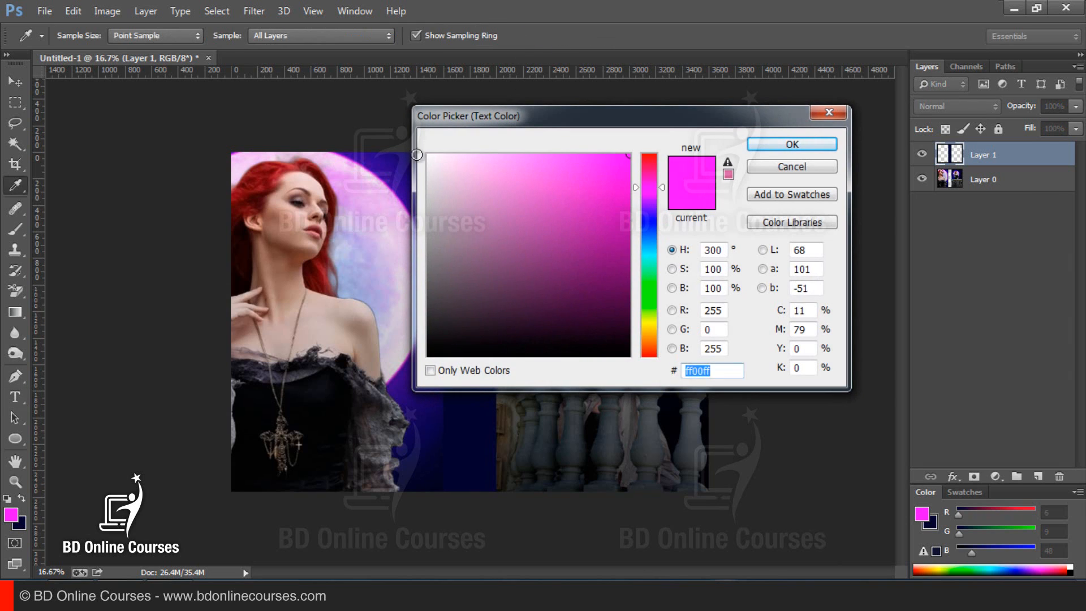
text(ffffff)
click(791, 145)
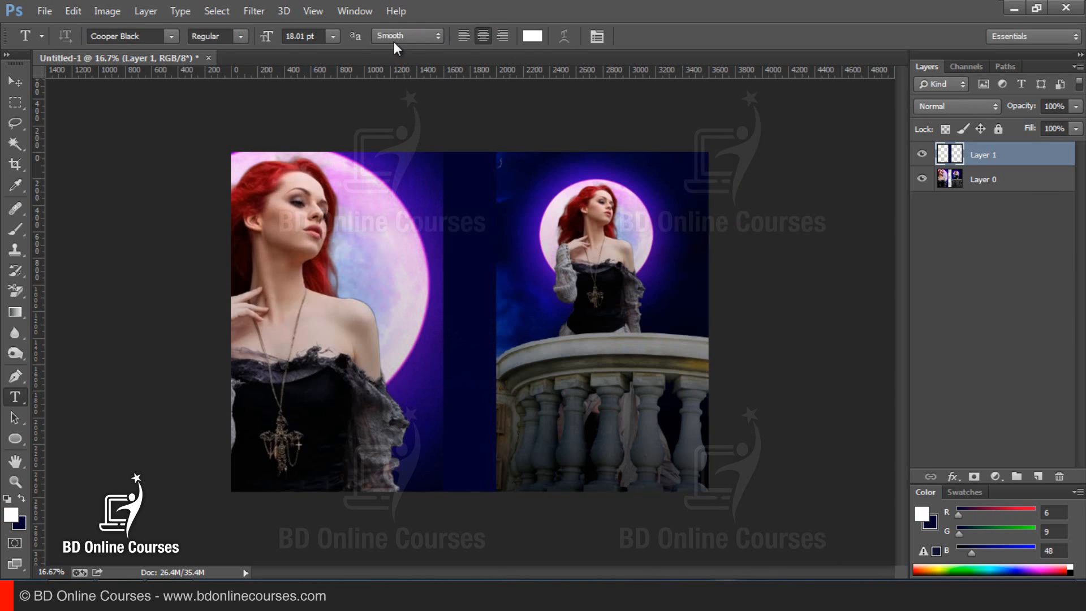
click(520, 324)
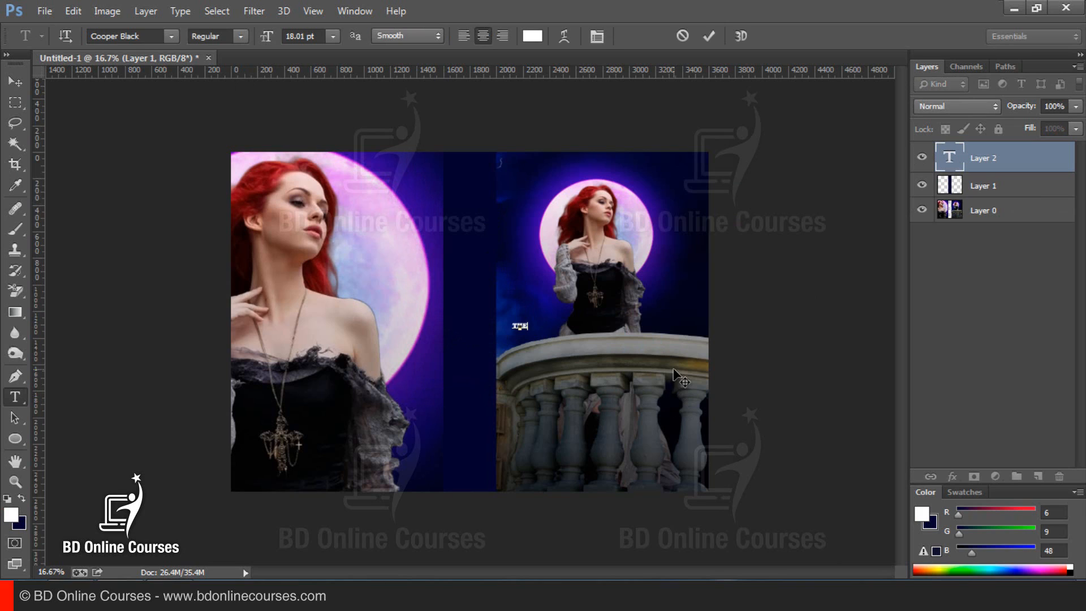
click(999, 185)
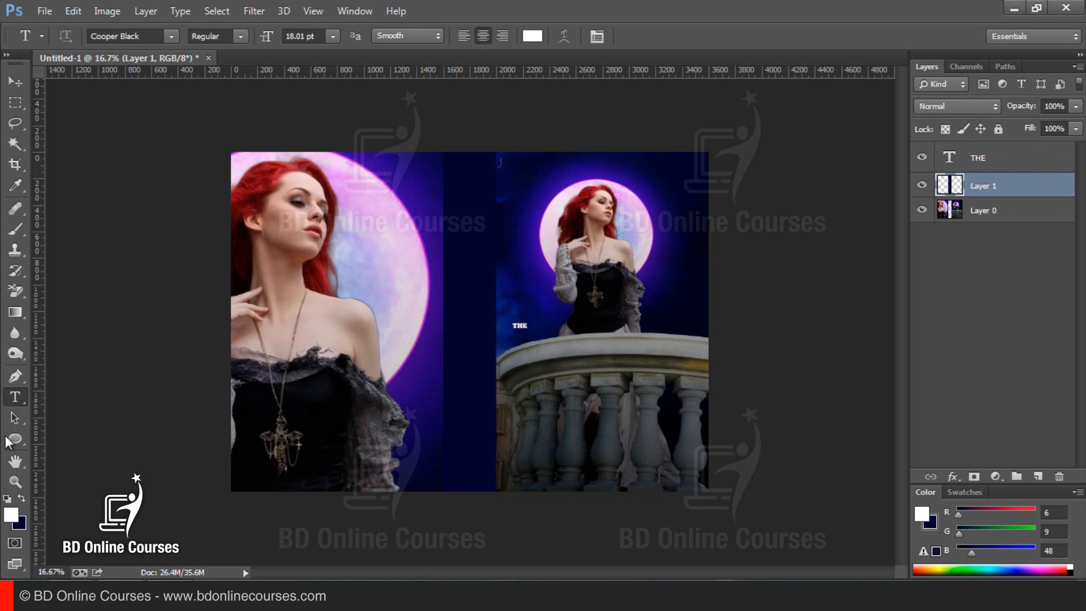
Step: Set the THE text's font to Trajan Pro (OT1) and its size to 34.01 pt
click(15, 481)
click(571, 342)
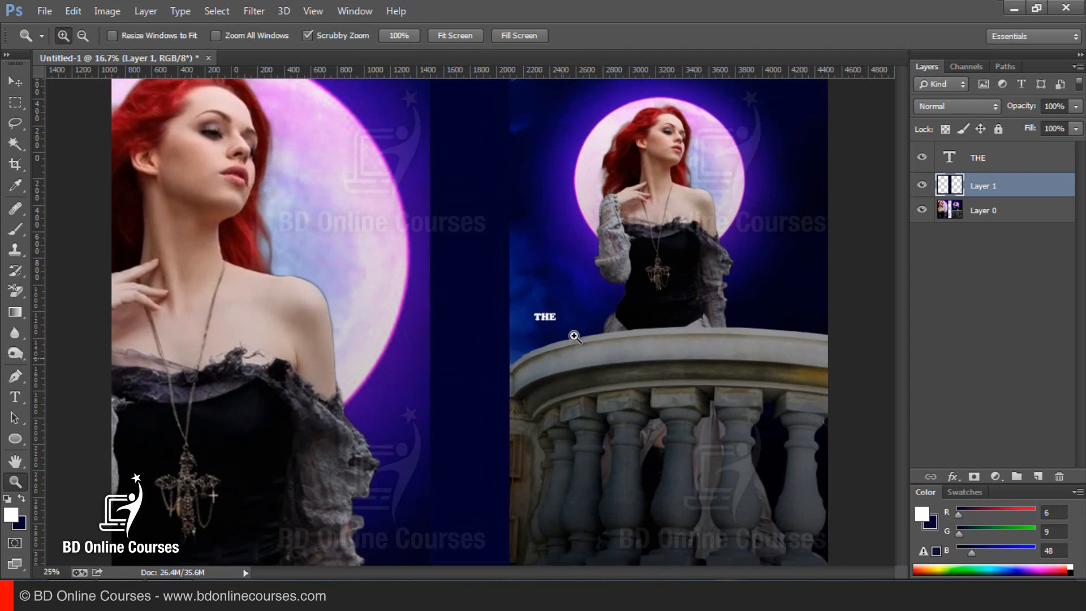
click(574, 337)
drag(618, 318, 468, 354)
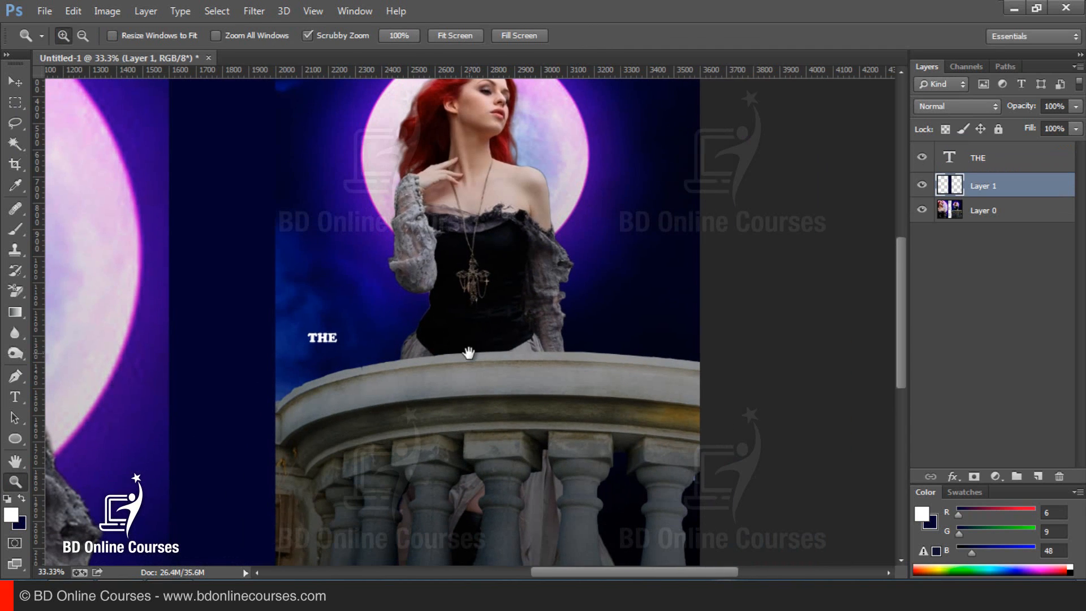
click(14, 104)
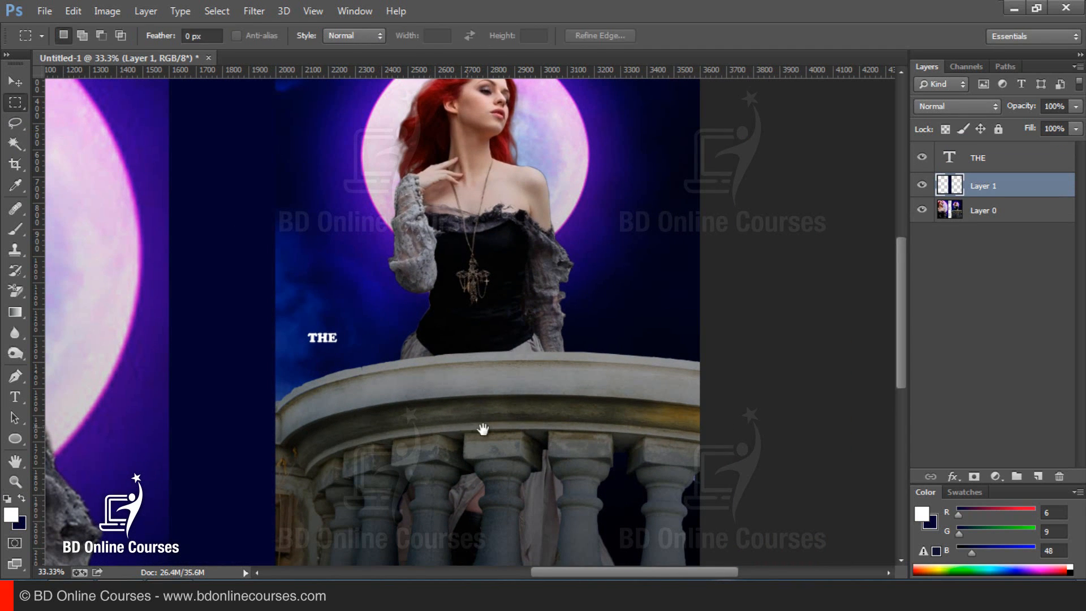
drag(454, 388, 430, 360)
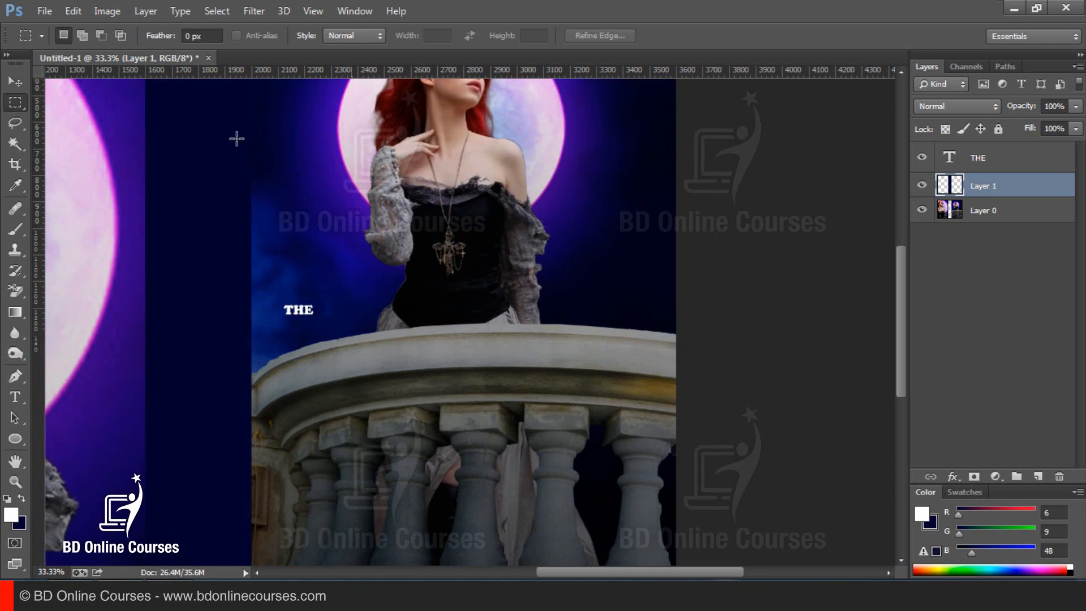
click(1024, 155)
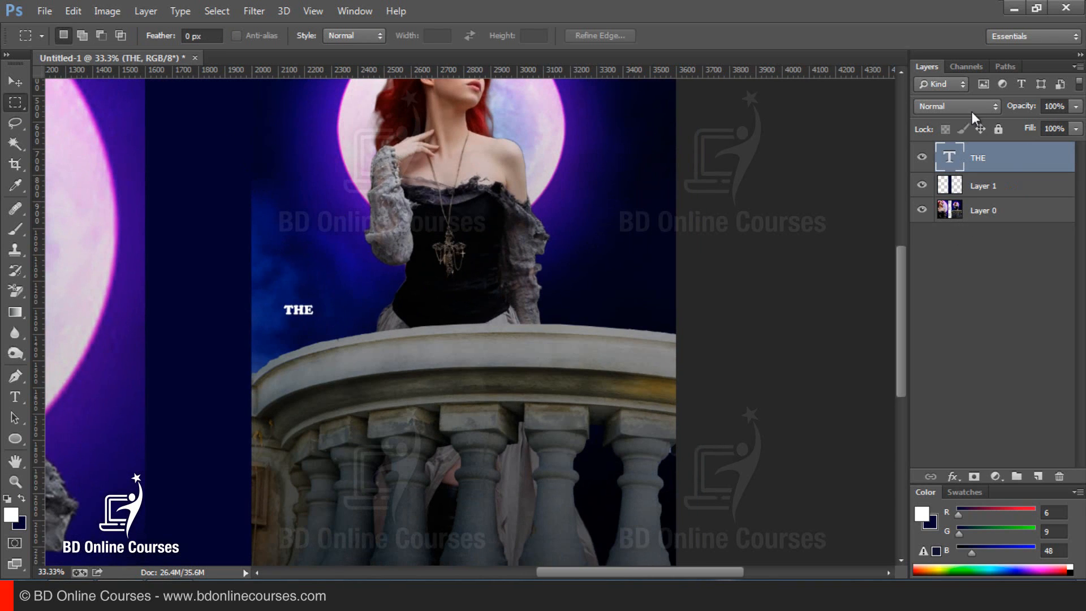
click(922, 160)
click(921, 159)
click(16, 396)
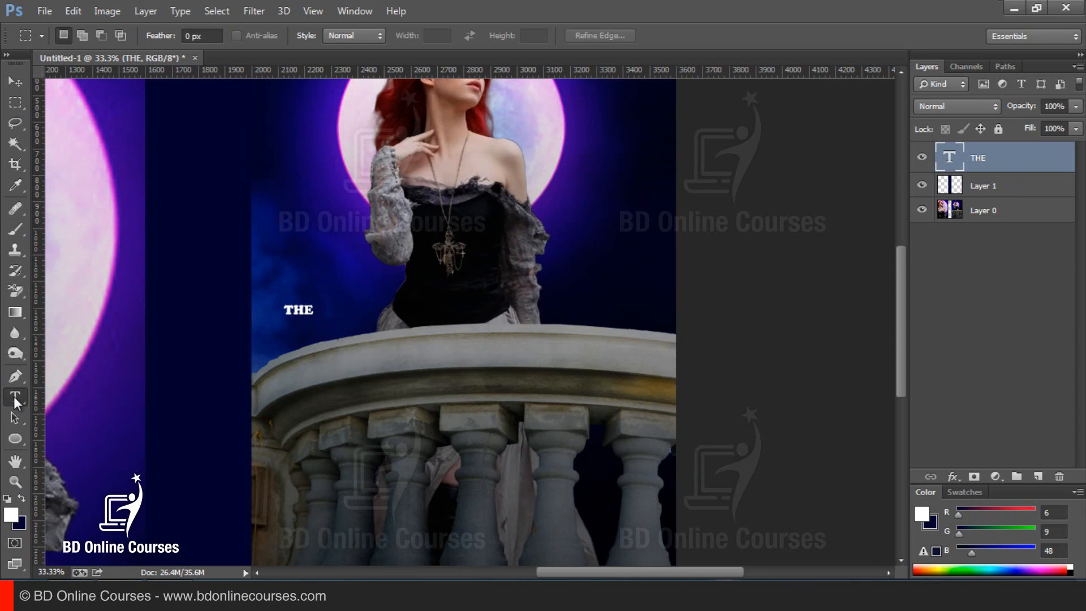
click(123, 38)
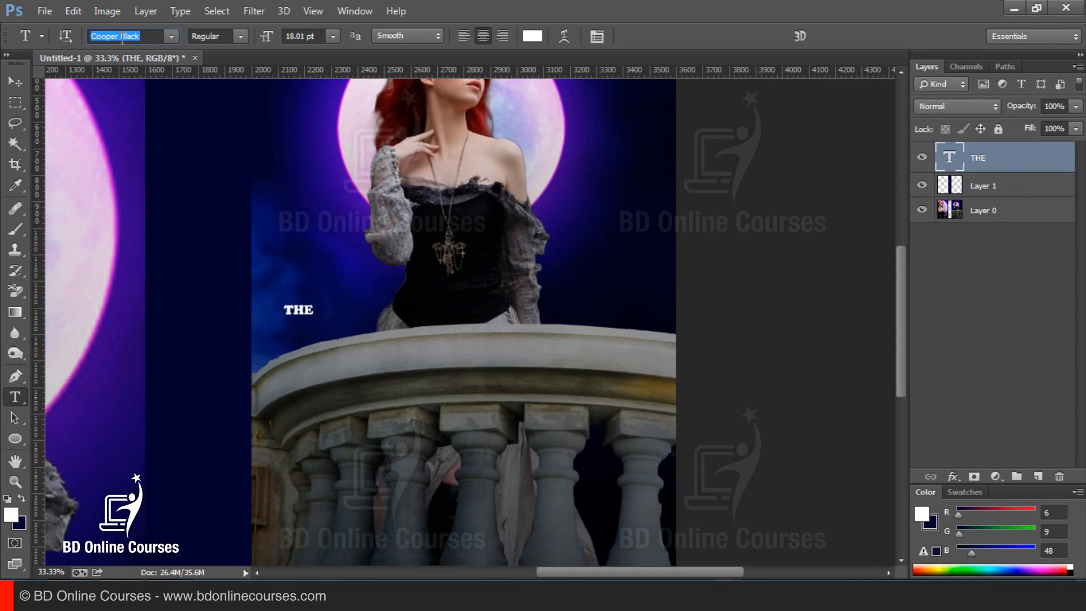
text(Trajan Pro (OT1)
key(Return)
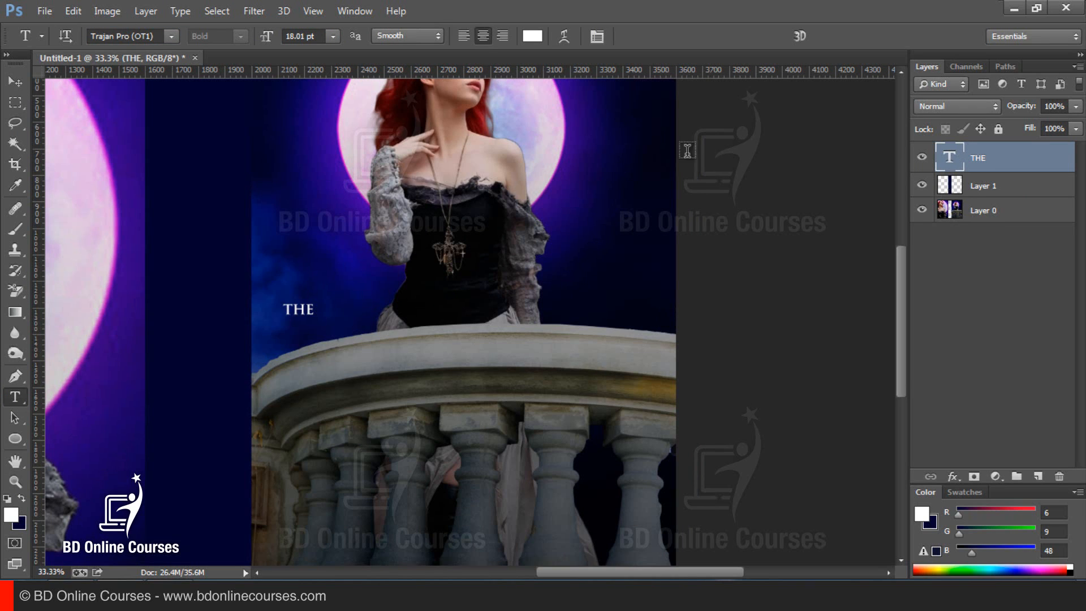
drag(263, 44, 276, 38)
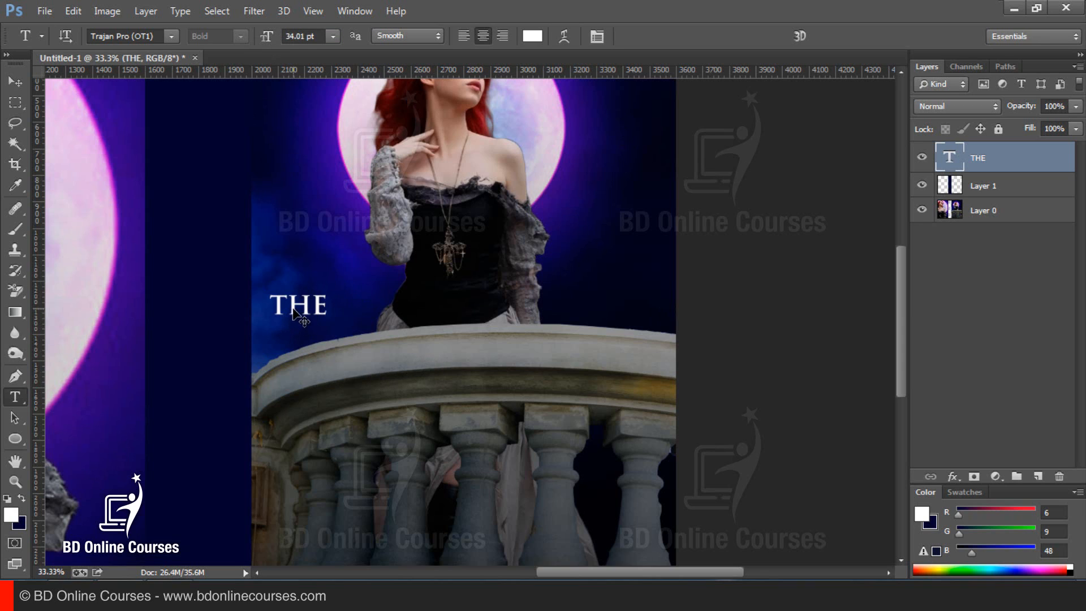
Step: Move the THE text down onto the balusters of the right picture
drag(294, 313, 358, 454)
scroll(477, 415, up, 1)
drag(388, 380, 383, 306)
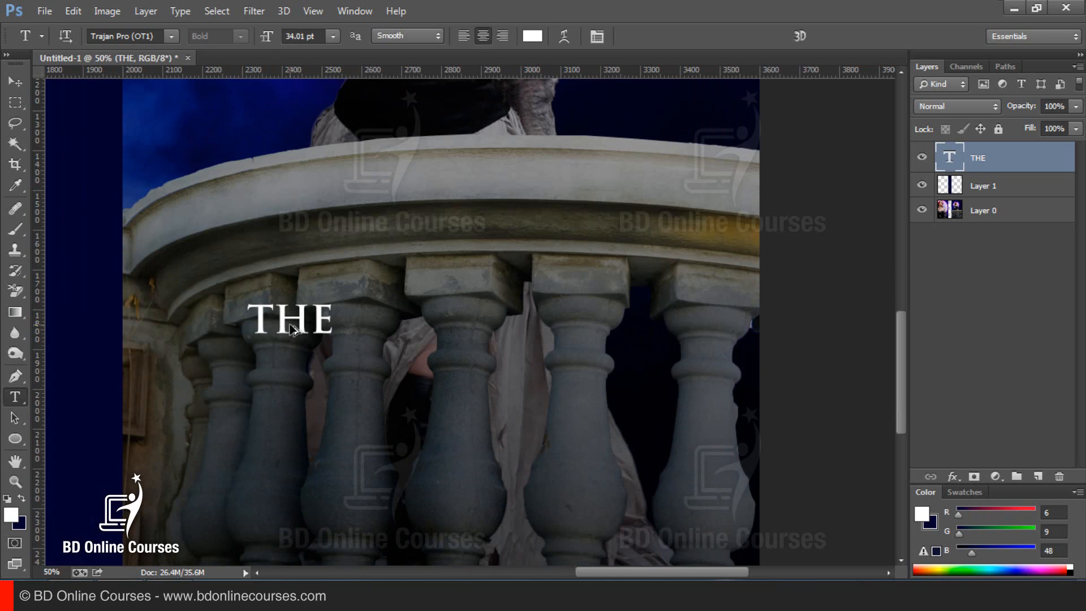
Step: Duplicate the THE text beside the original and change the copy's wording to BEAUTIFUL
drag(303, 330, 383, 335)
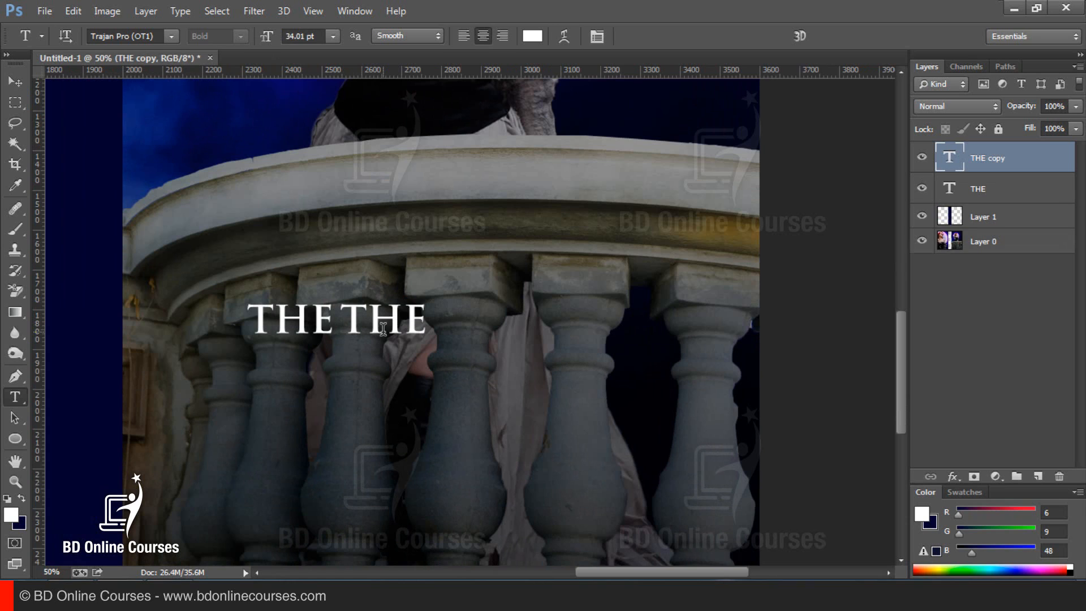
double_click(373, 320)
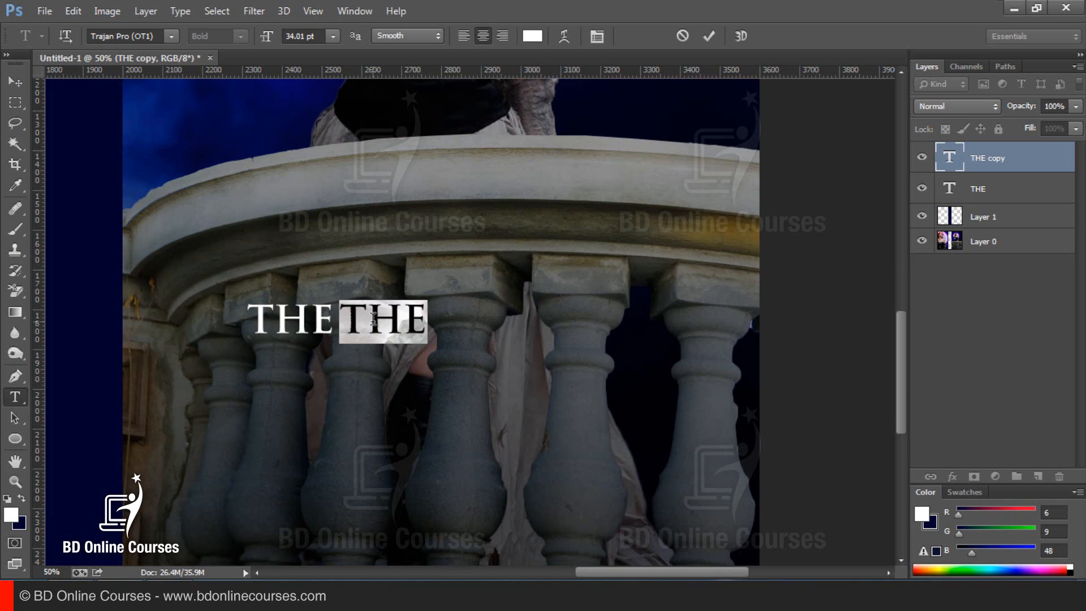
click(373, 320)
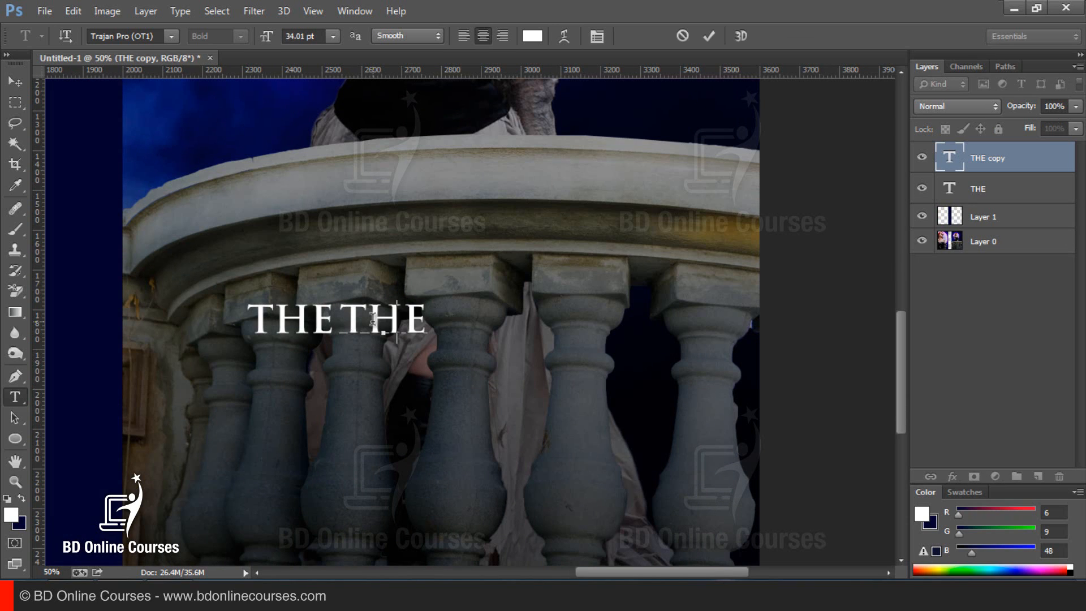
key(ctrl+a)
text(BEAUTIFU)
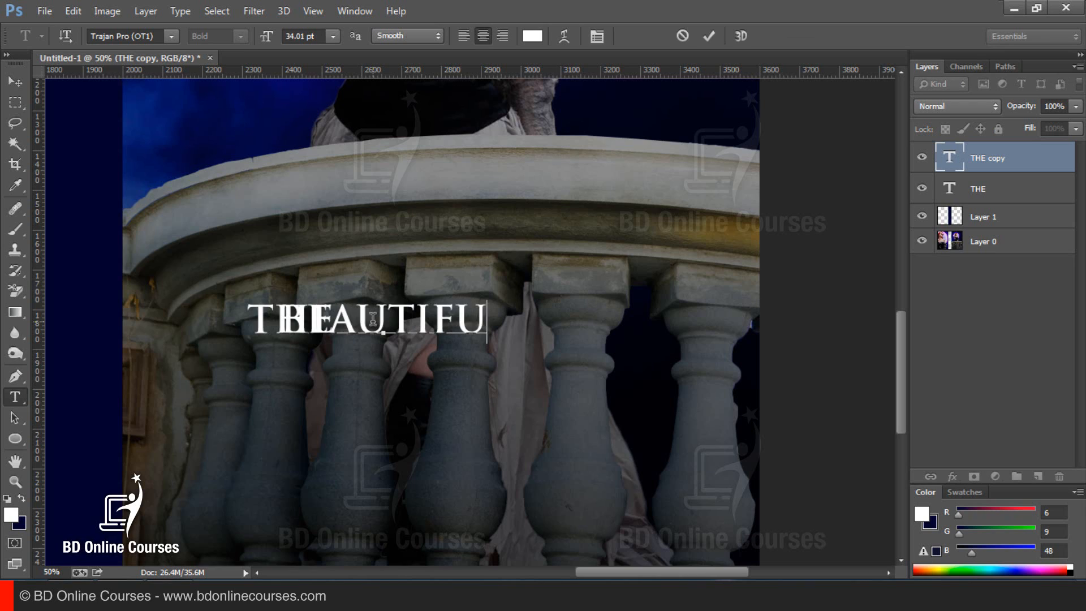
text(L)
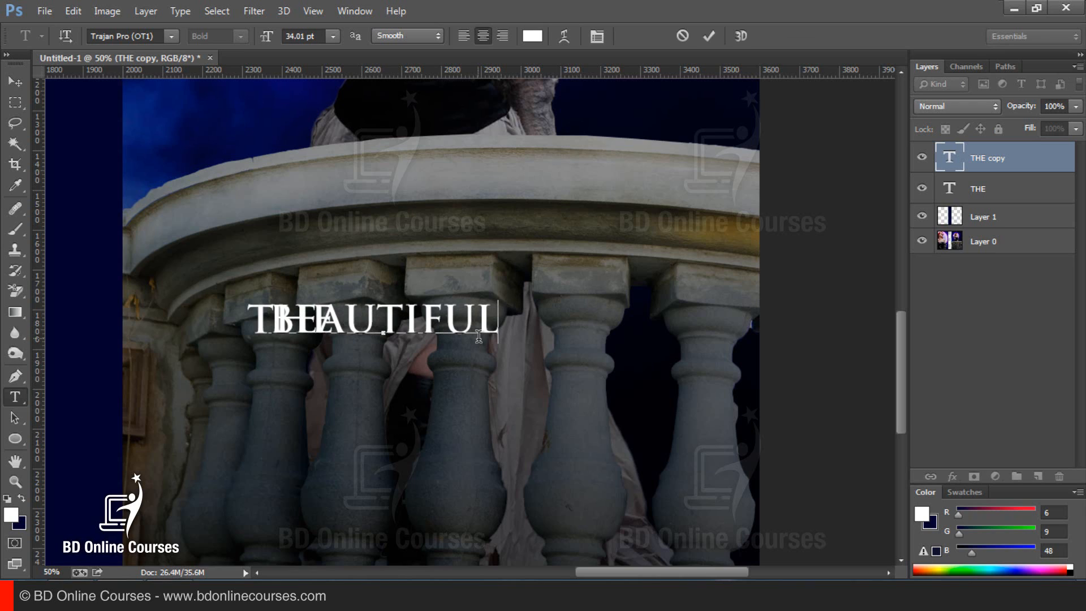
click(987, 160)
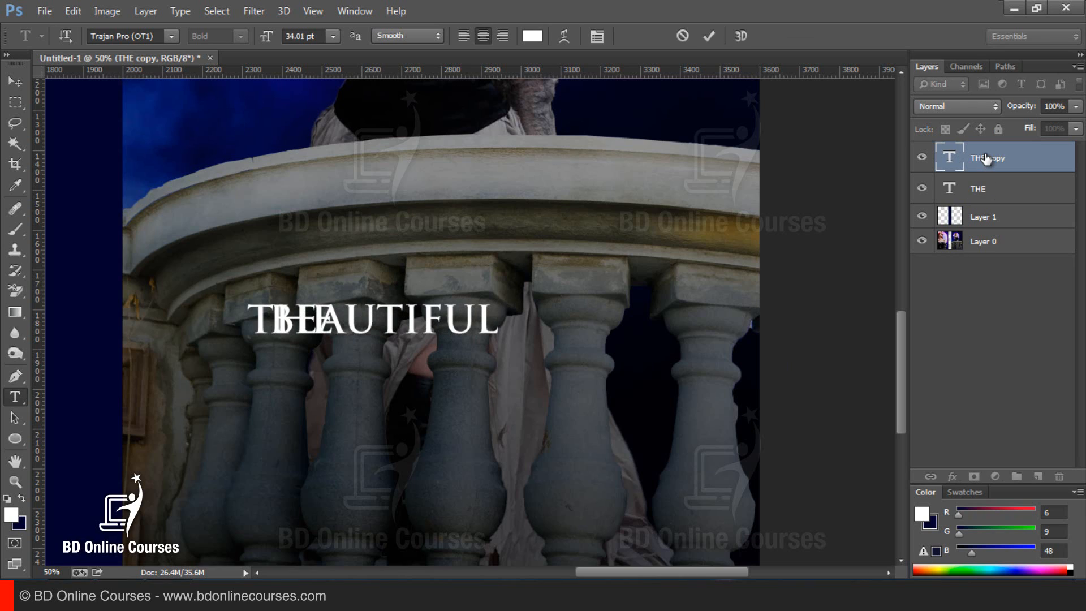
click(987, 187)
click(987, 160)
Step: Place BEAUTIFUL below THE and enlarge it to 90 pt across the balusters
drag(390, 340, 371, 391)
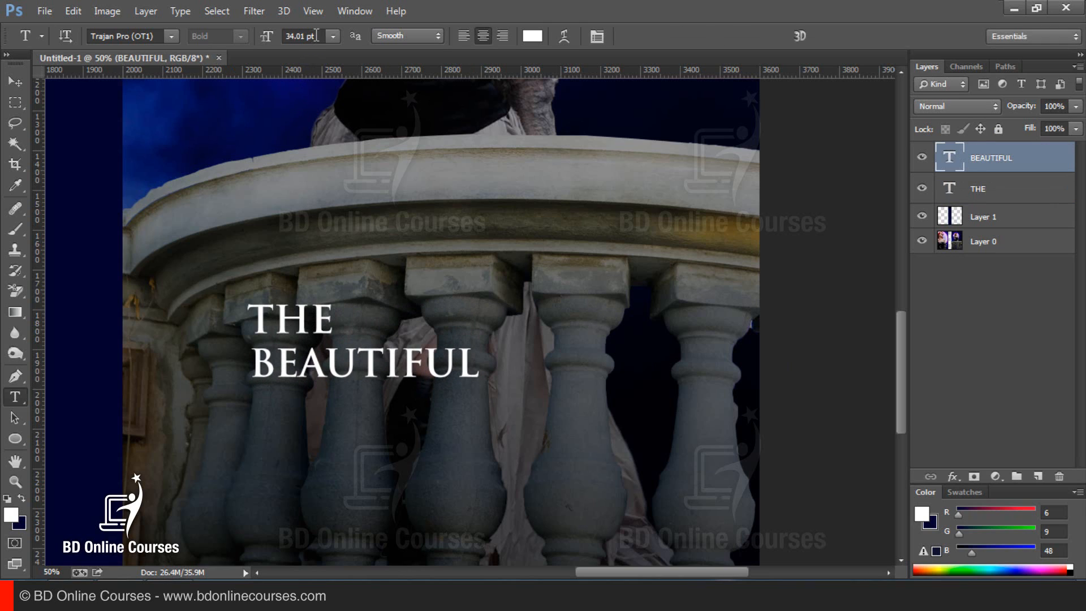
click(316, 35)
text(90)
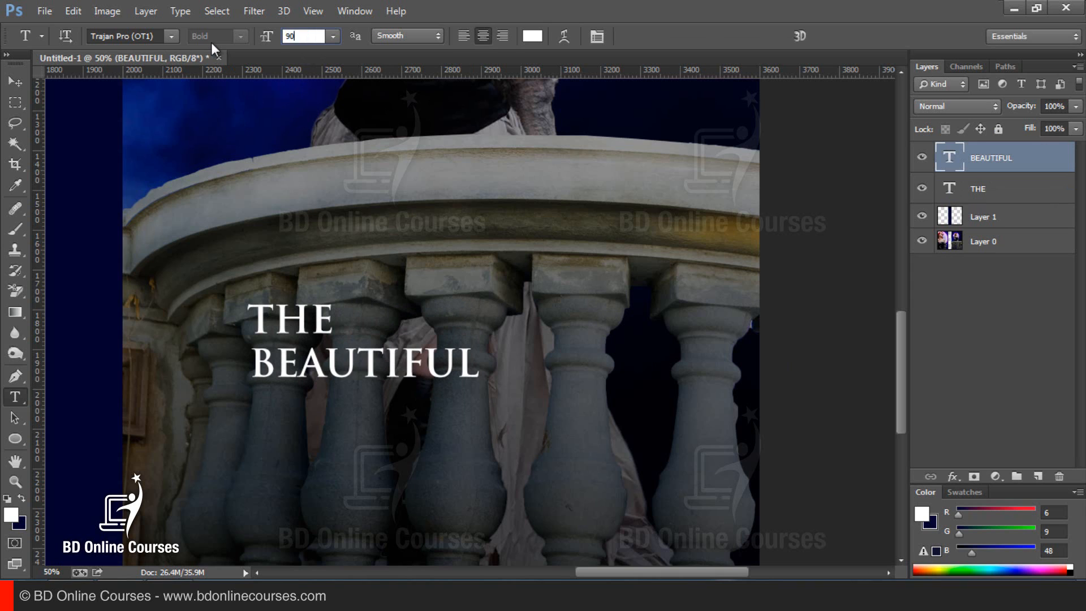
key(Return)
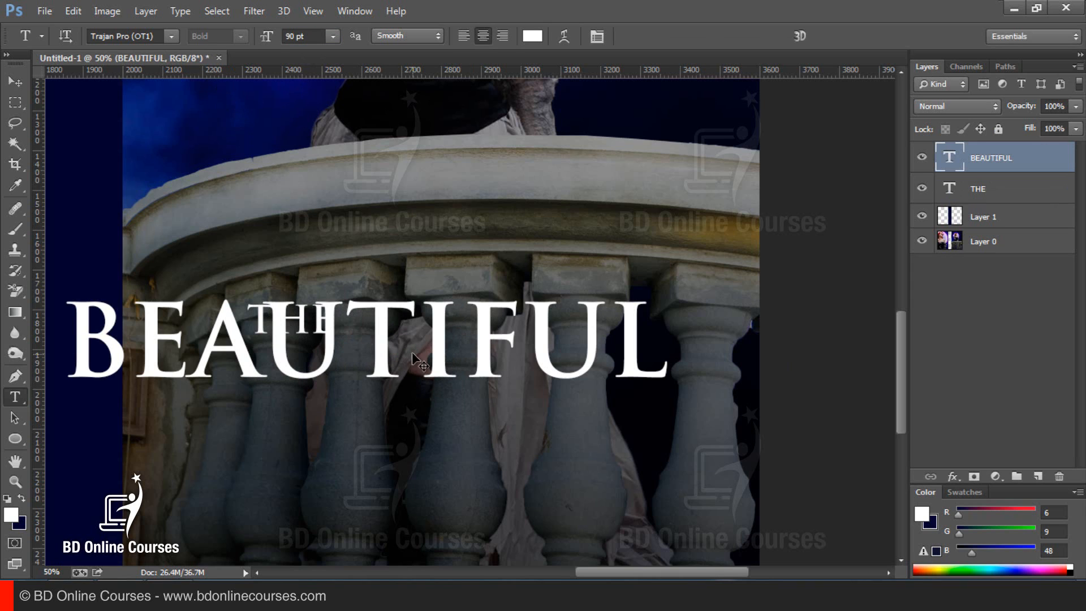
drag(416, 362, 488, 410)
Step: Reduce the BEAUTIFUL text to 80 pt and adjust its position below THE
click(318, 36)
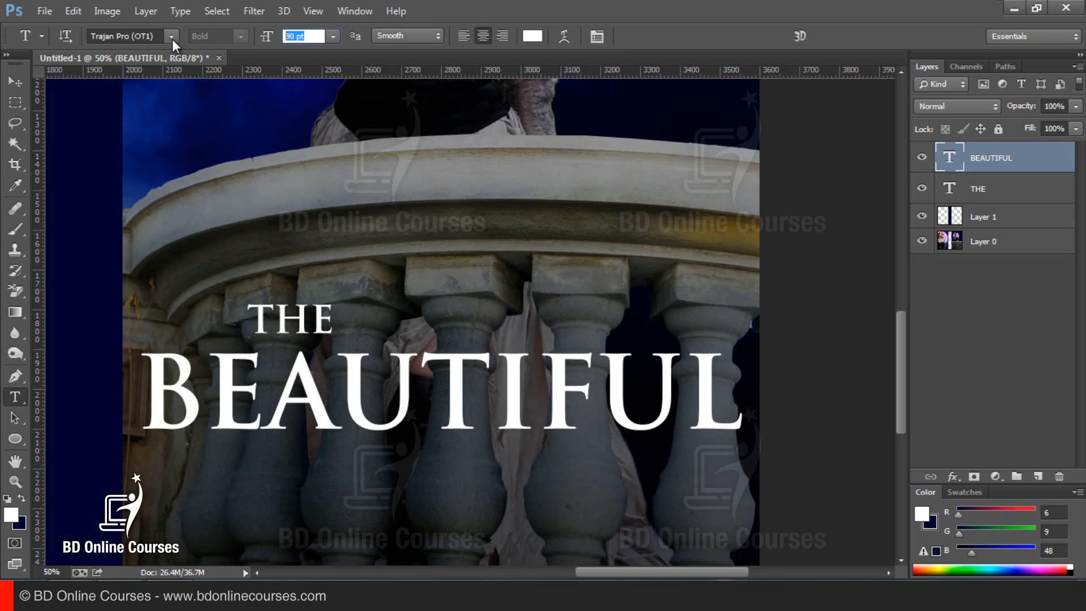
key(Return)
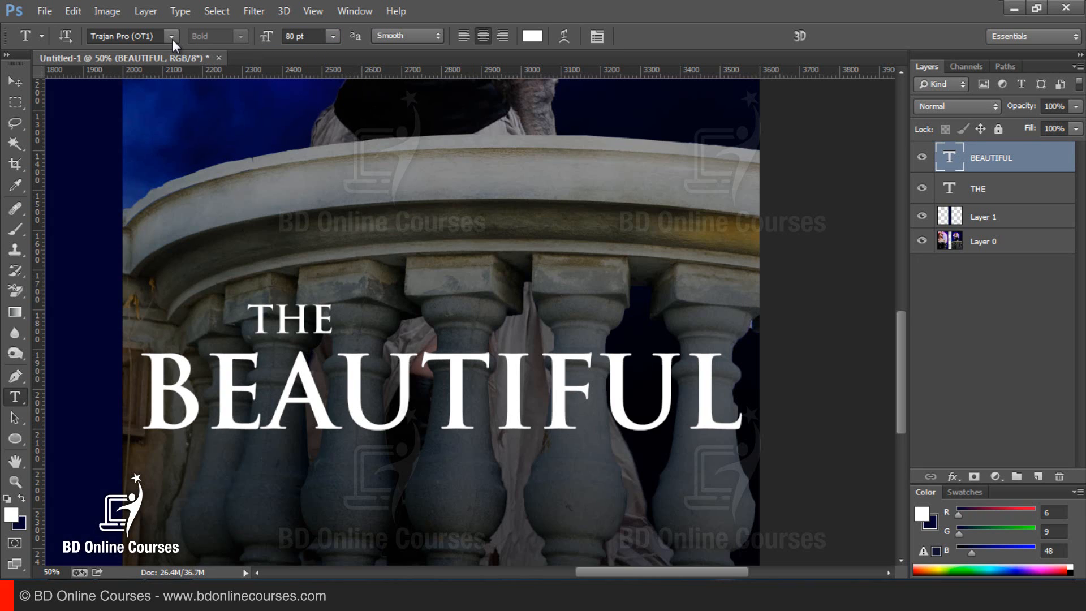
drag(439, 329, 445, 323)
Step: Duplicate the THE text below BEAUTIFUL and change the copy's wording to MOON LIGHT
click(970, 192)
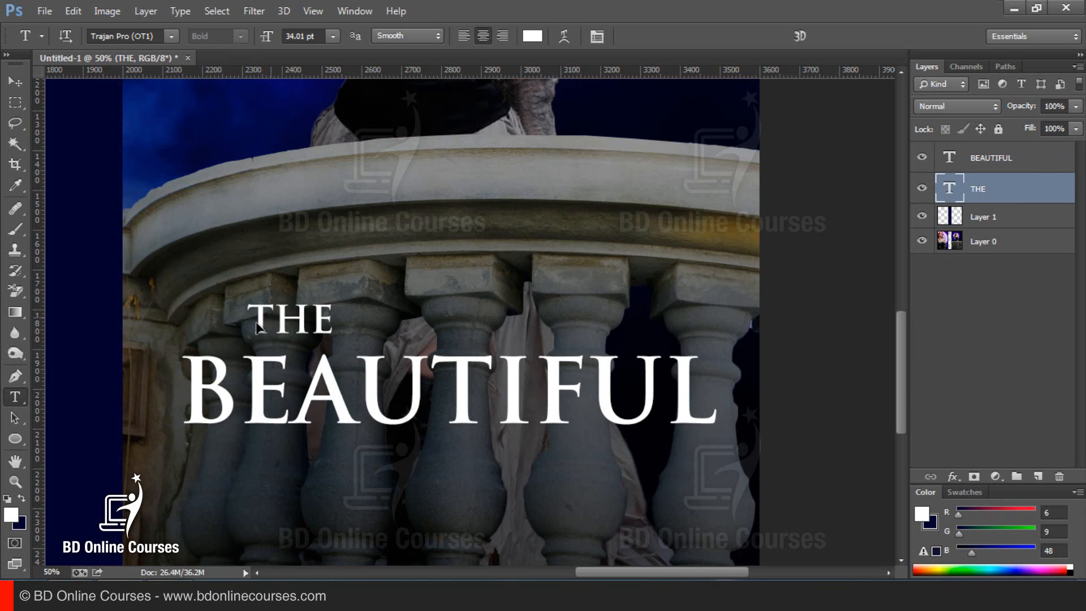
drag(272, 322, 341, 483)
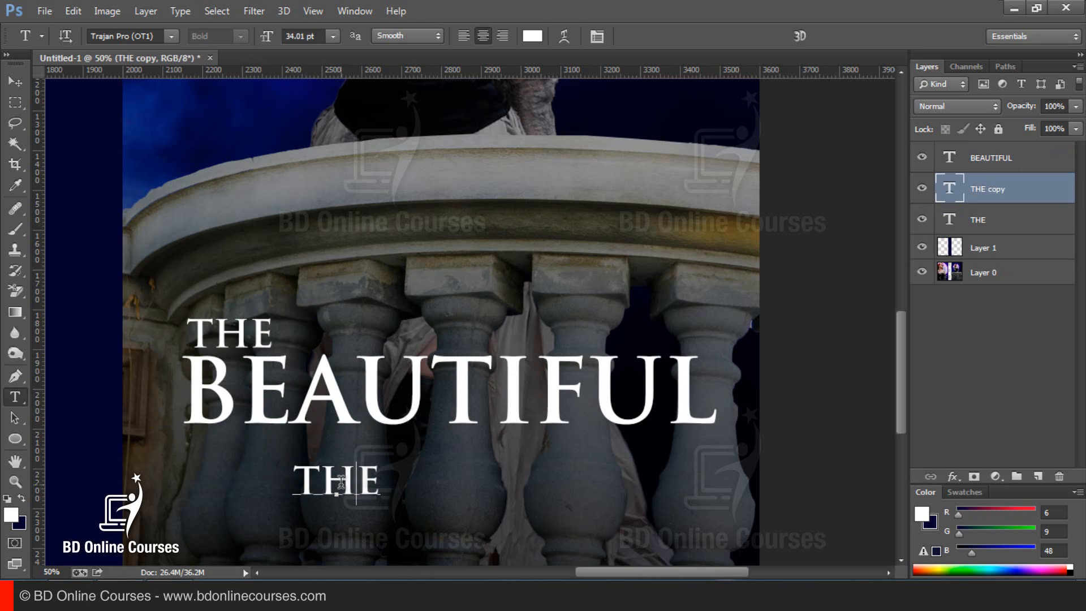
double_click(341, 483)
text(MOO)
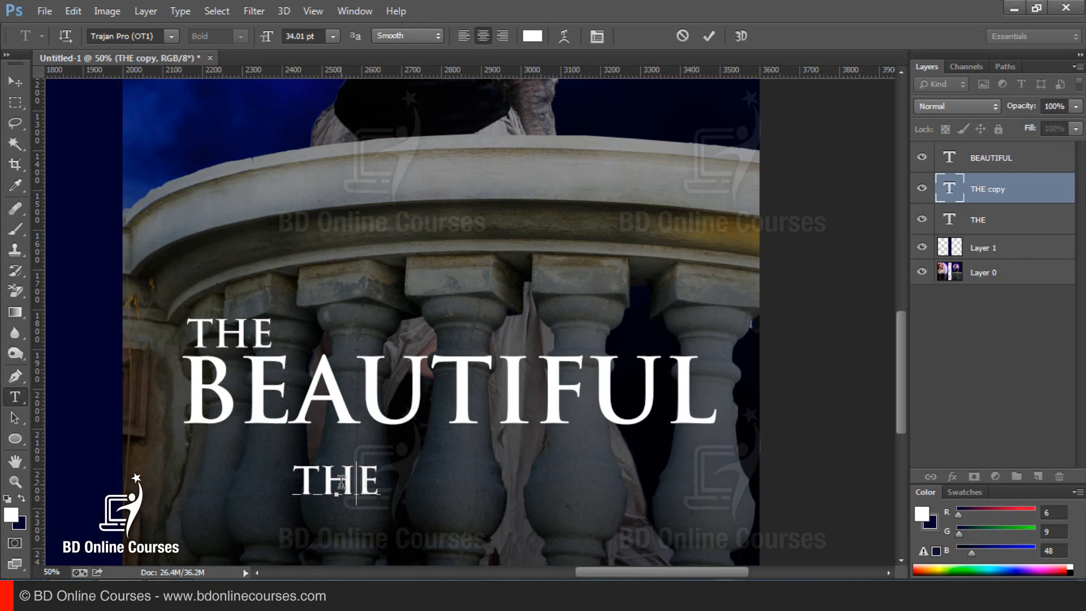
text(N)
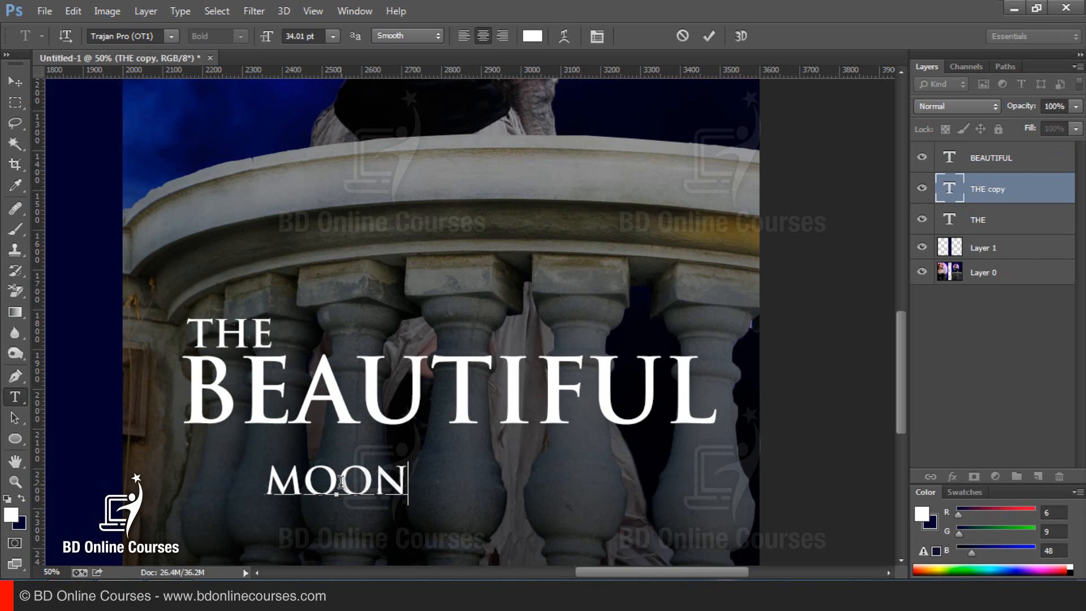
text( LIGHT)
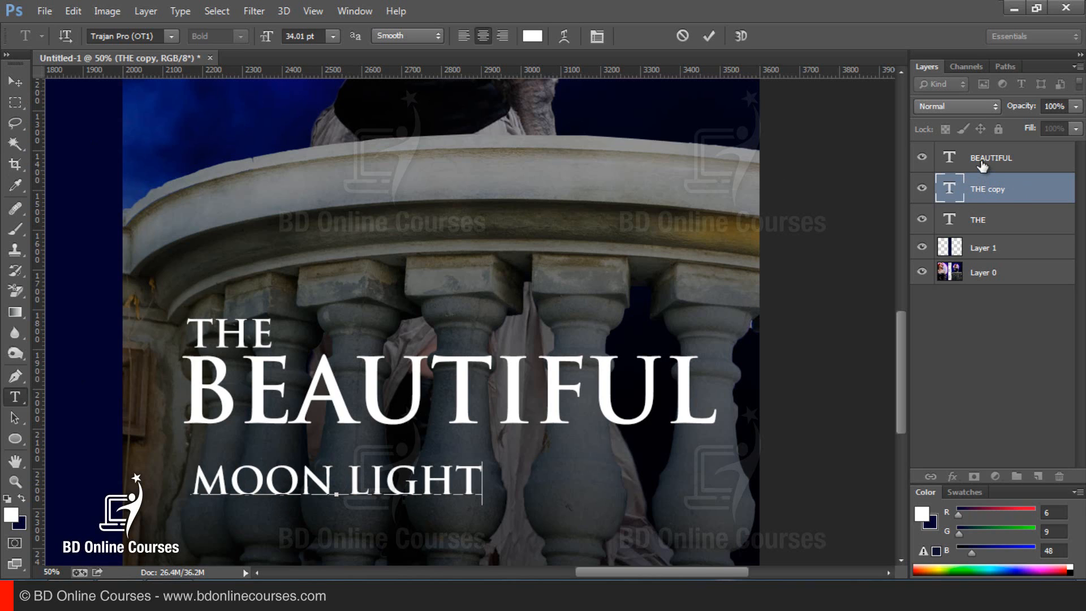
click(982, 162)
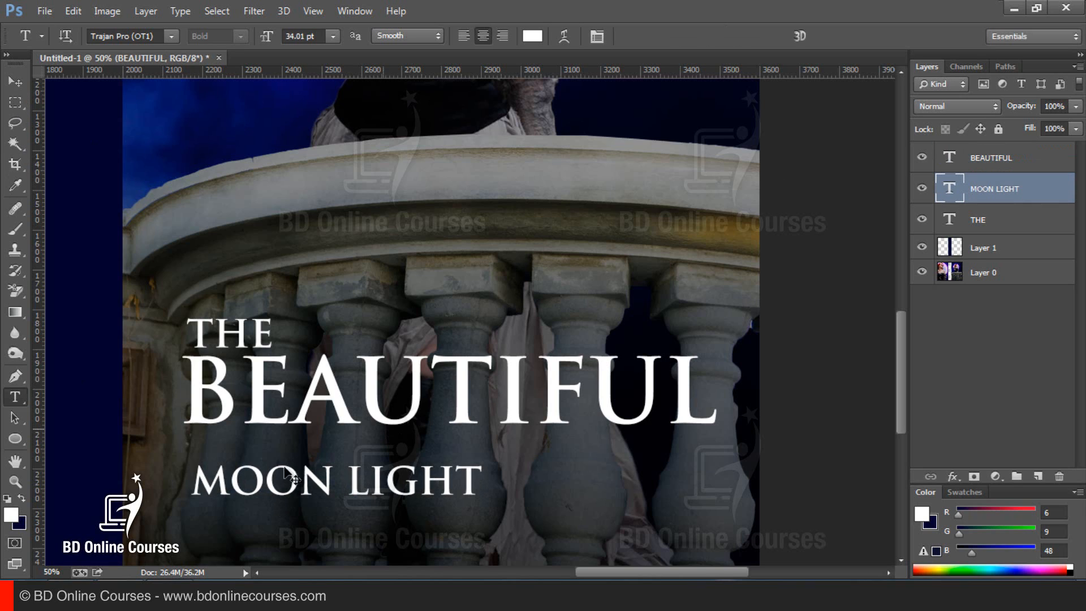
Step: Right-align MOON LIGHT under the end of BEAUTIFUL, and left-align THE above the start of BEAUTIFUL
drag(236, 491, 466, 461)
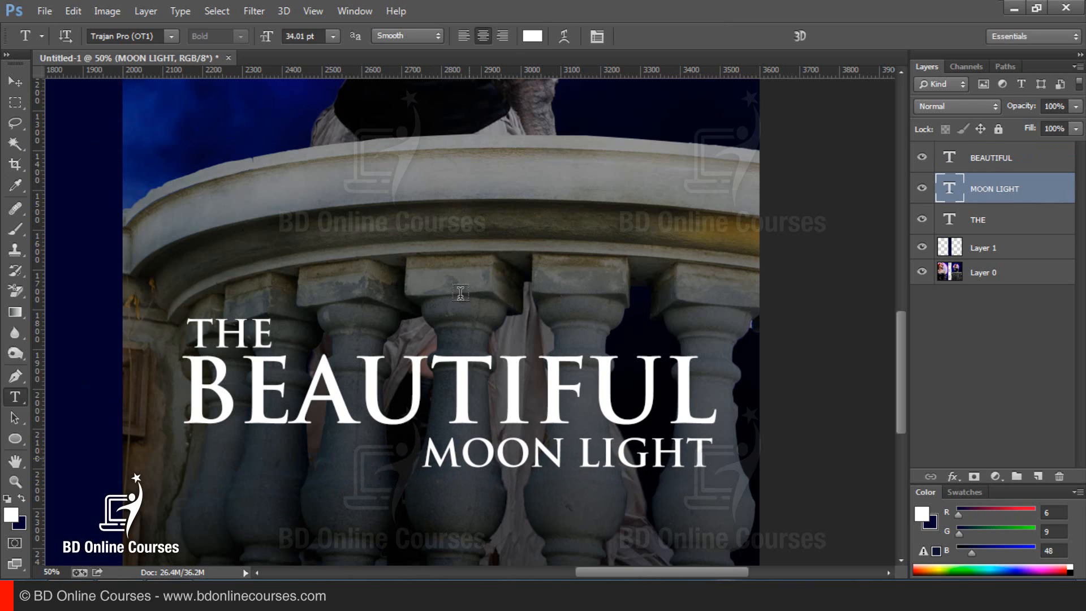
click(502, 36)
drag(509, 467, 668, 464)
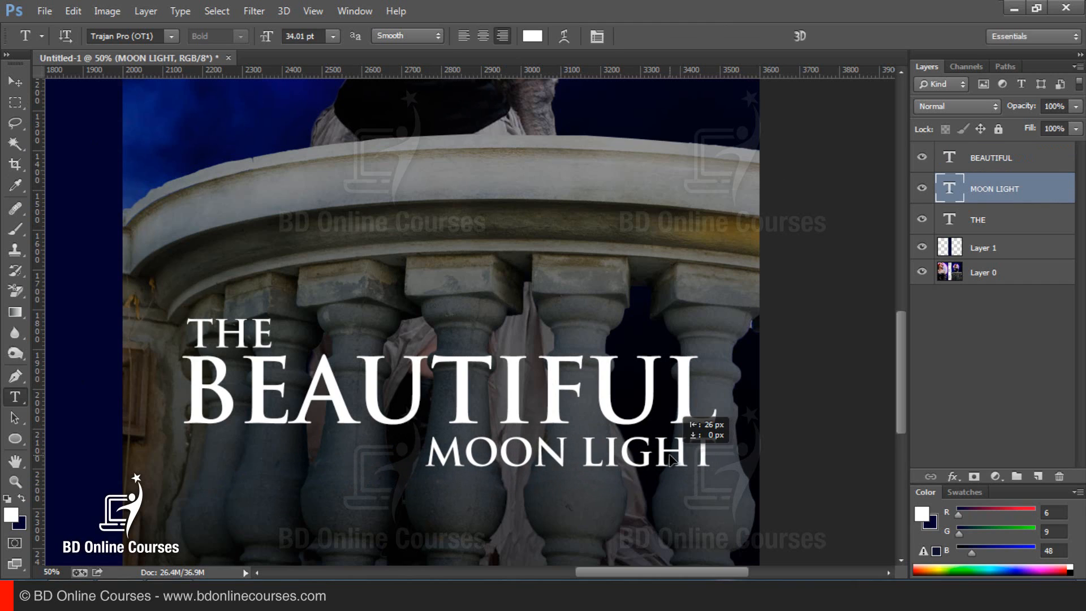
click(995, 221)
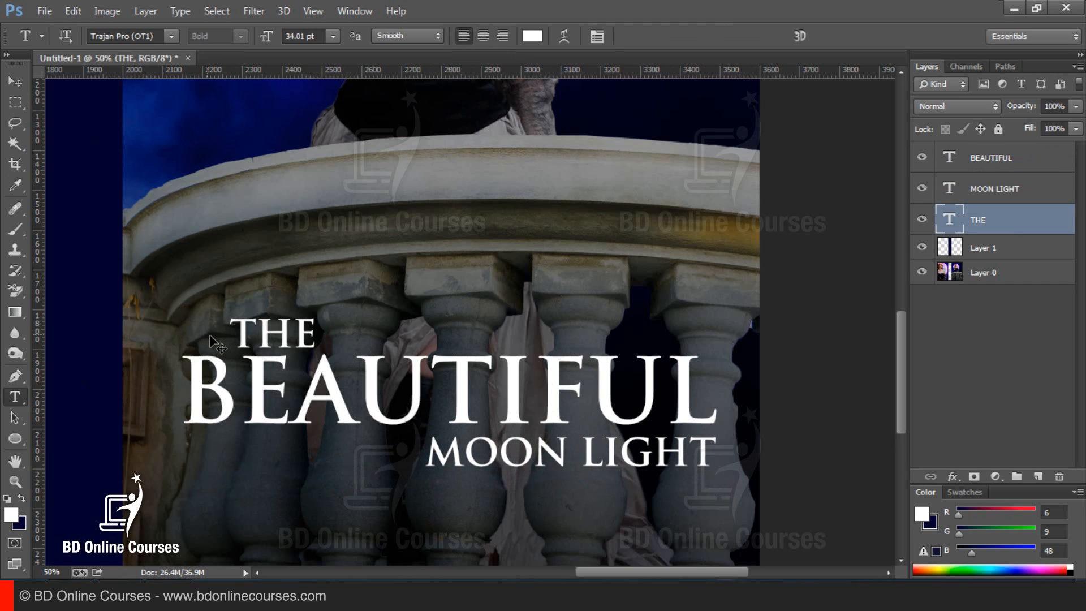
drag(218, 341, 214, 338)
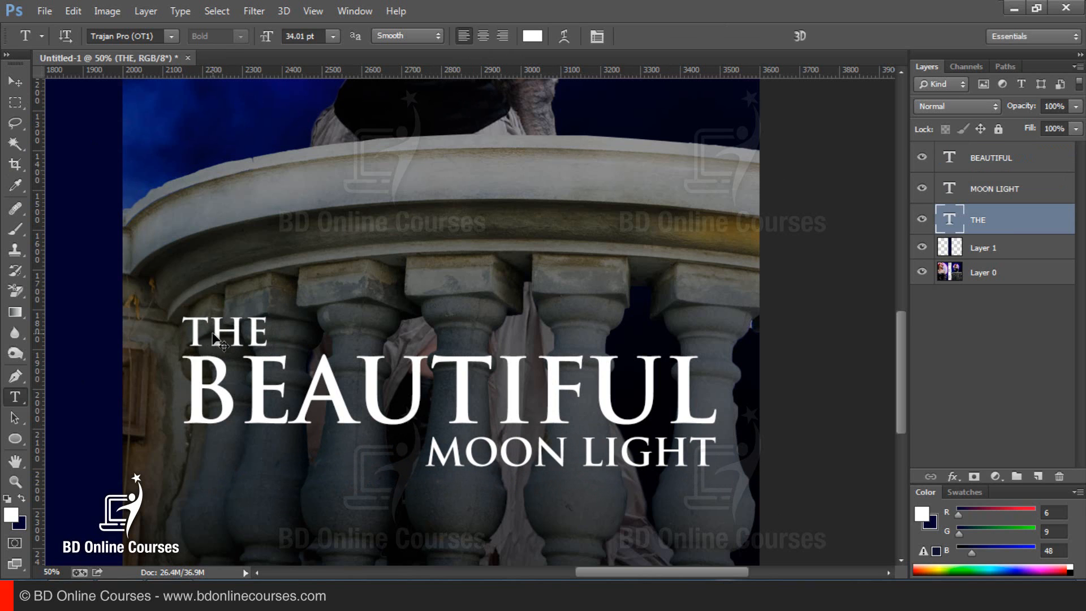
Step: Give the MOON LIGHT text an inner bevel with 52% depth and 6 px size, plus a drop shadow
key(ctrl+0)
click(661, 402)
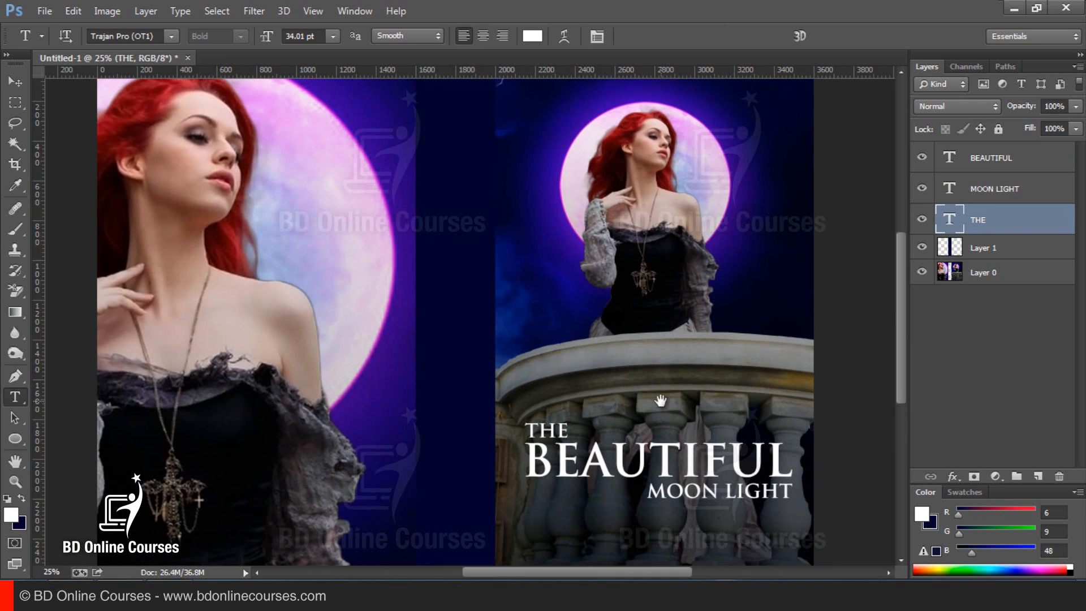
drag(698, 395, 615, 383)
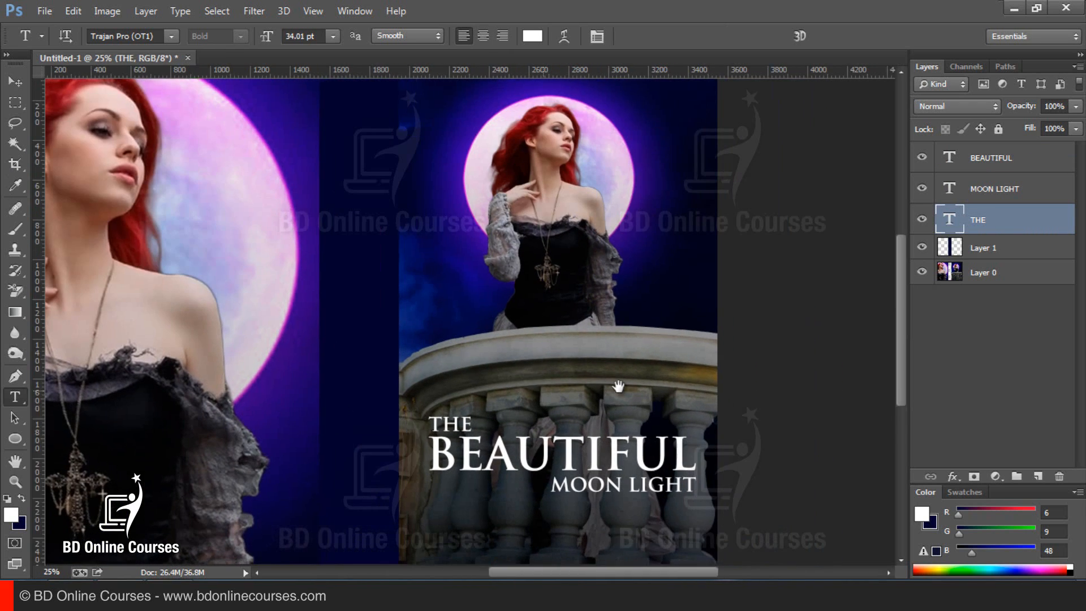
click(1000, 195)
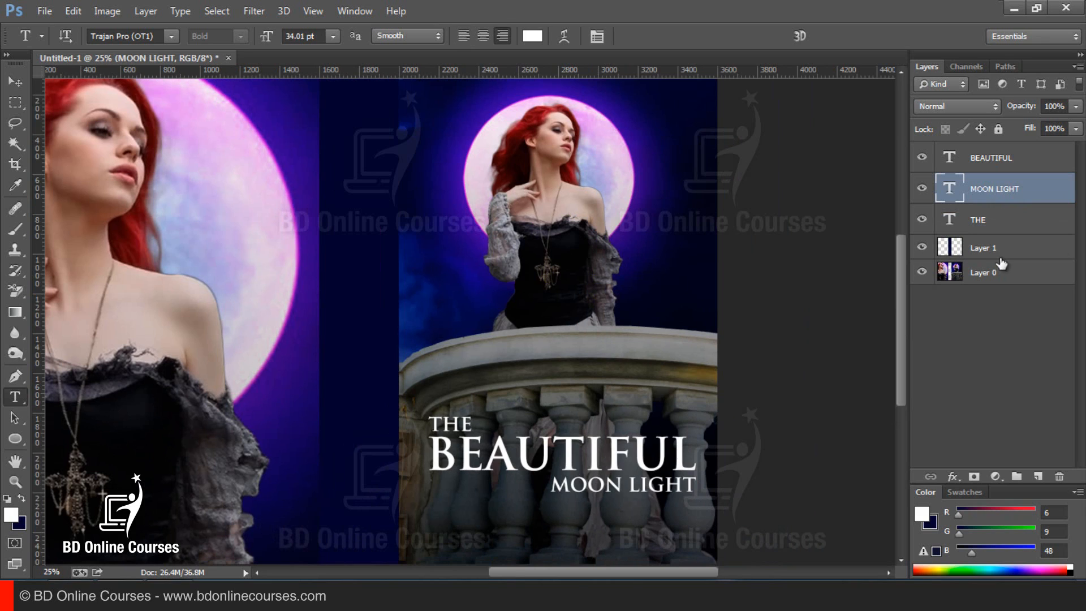
click(955, 473)
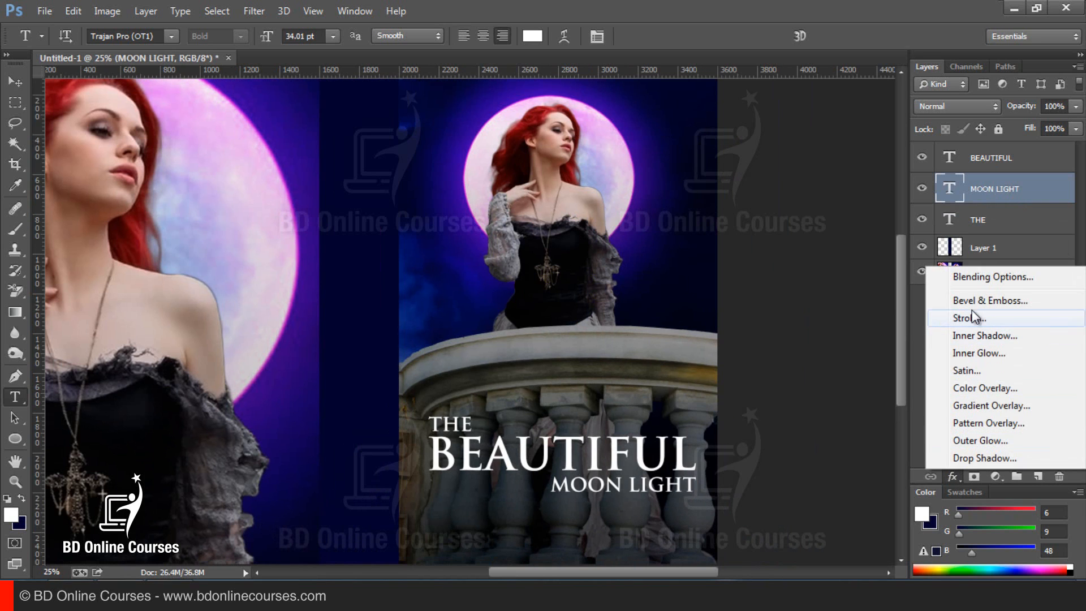
click(980, 276)
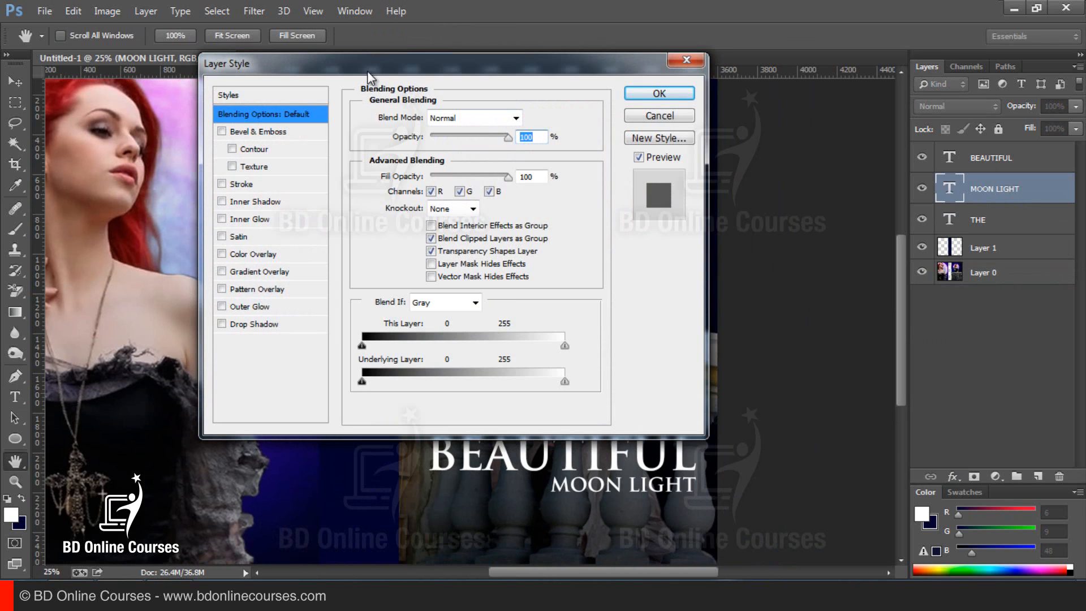
drag(460, 109, 846, 49)
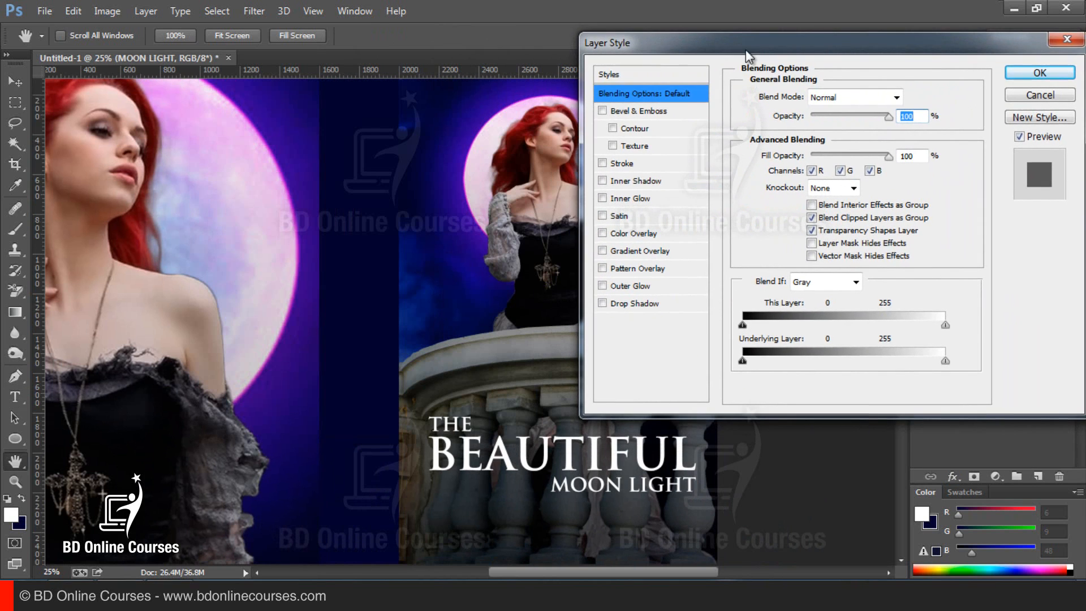
click(603, 111)
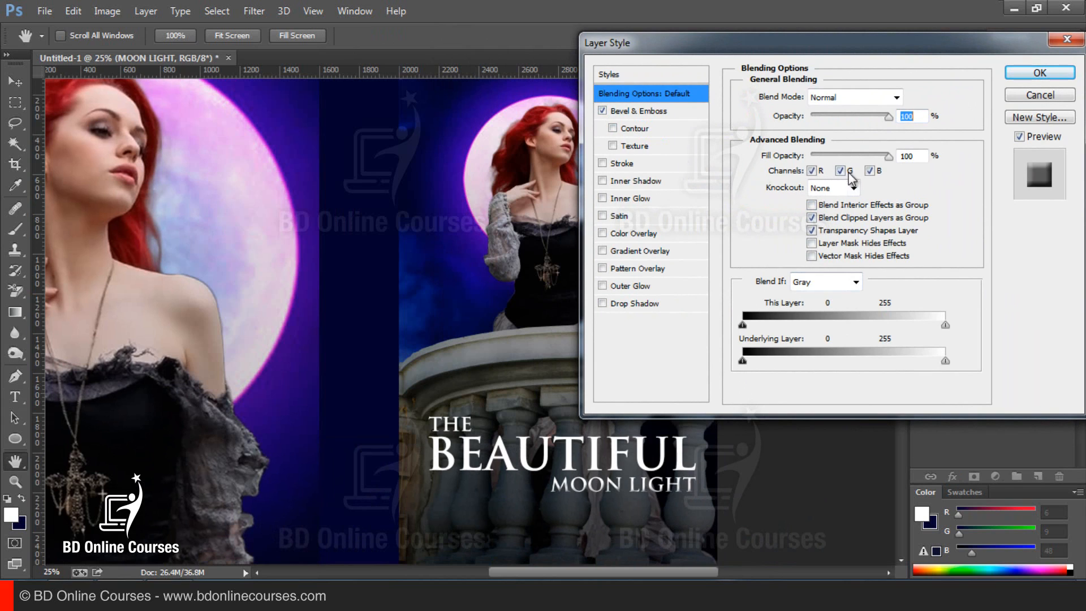
click(636, 116)
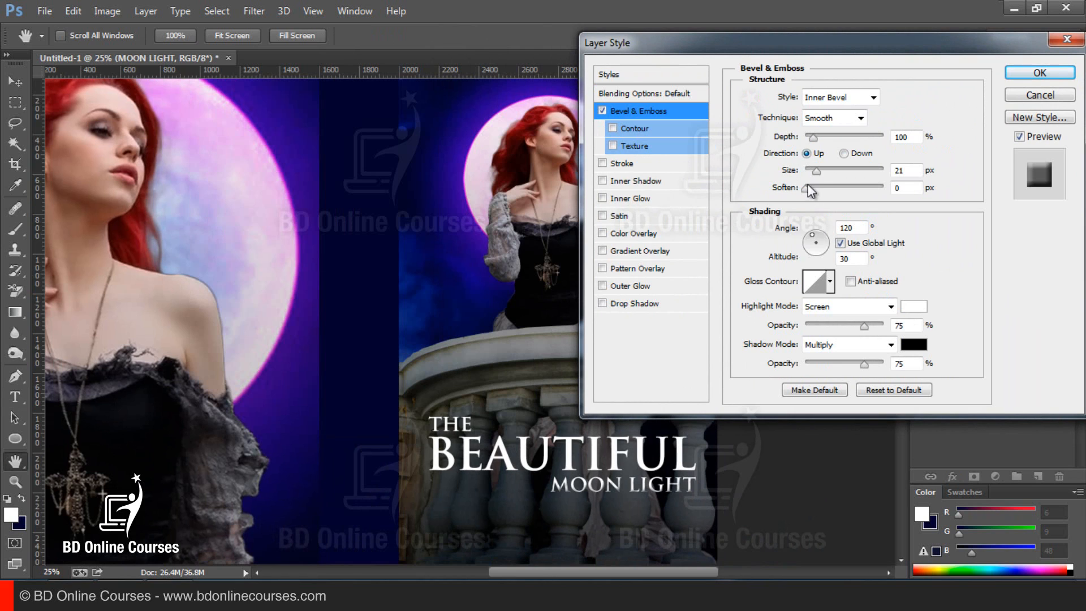
drag(814, 173, 810, 174)
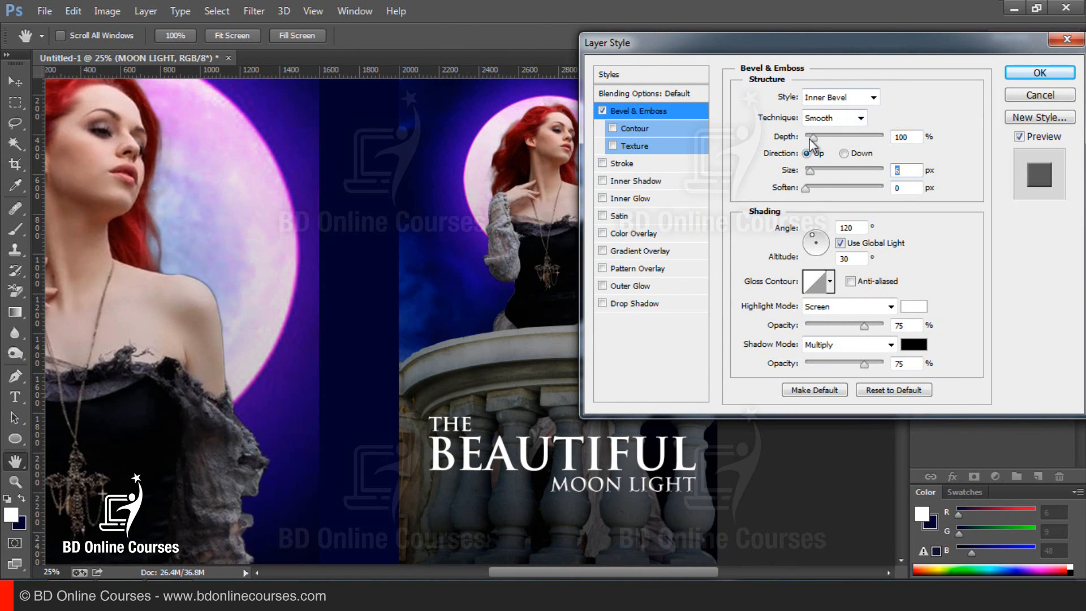
drag(811, 138, 809, 138)
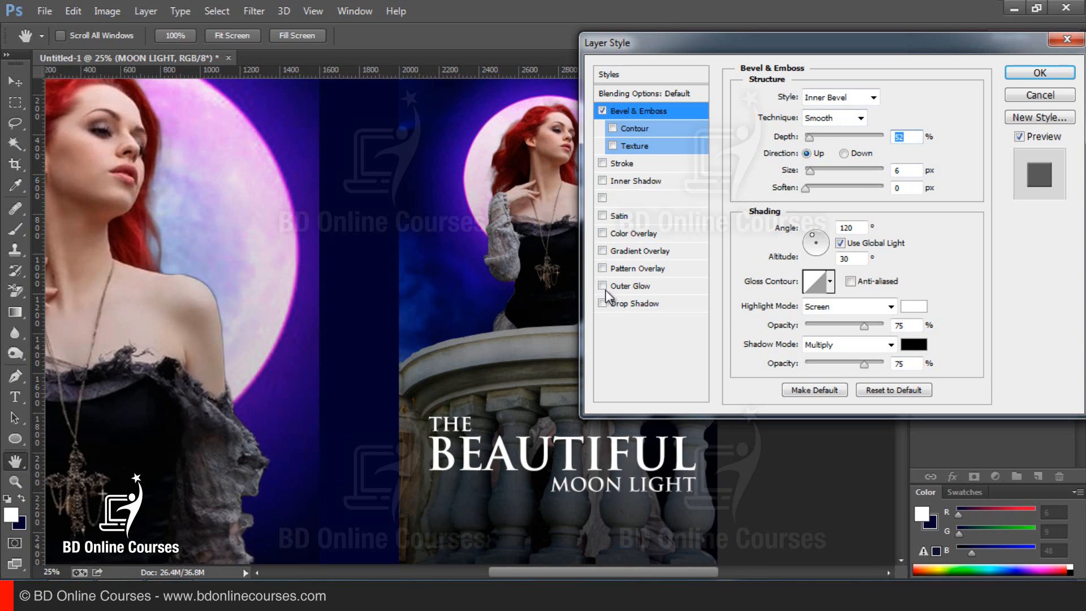
click(626, 305)
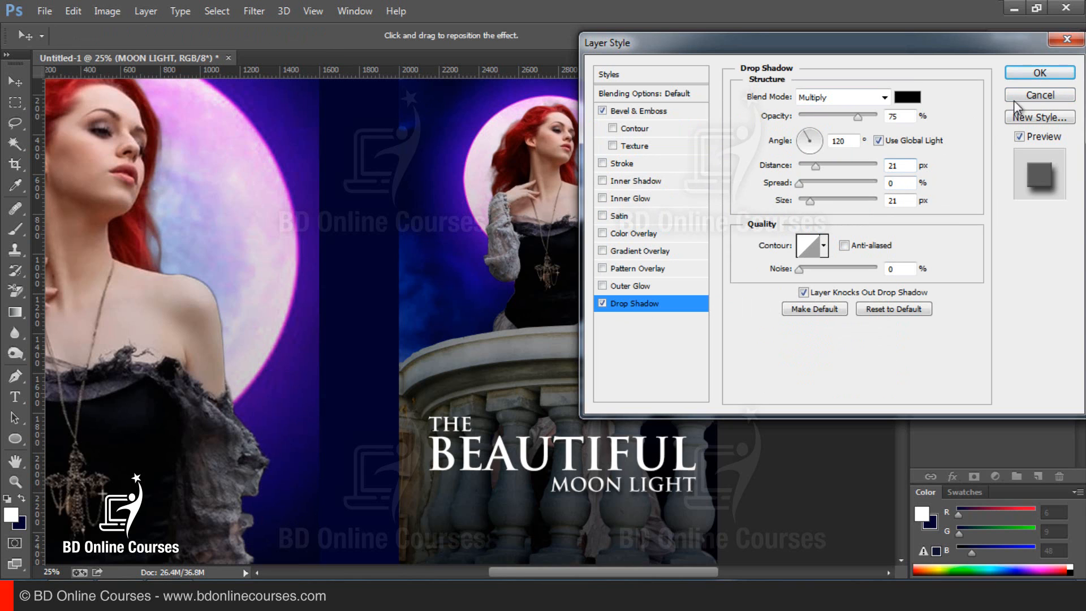
click(1027, 75)
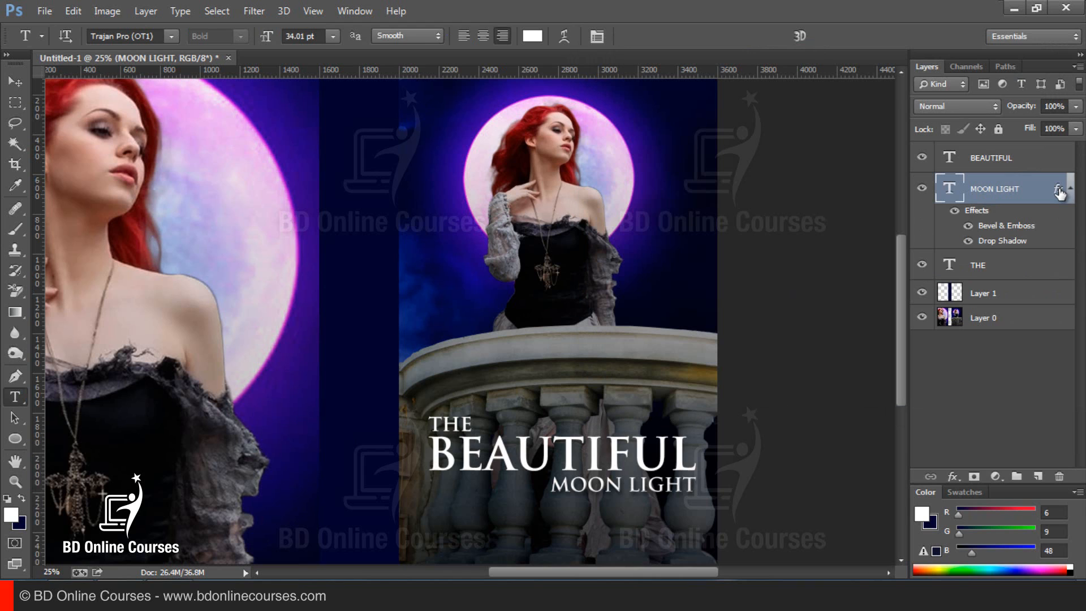
Step: Copy the layer style of MOON LIGHT and paste it onto the BEAUTIFUL text
right_click(1059, 192)
key(Escape)
right_click(1025, 192)
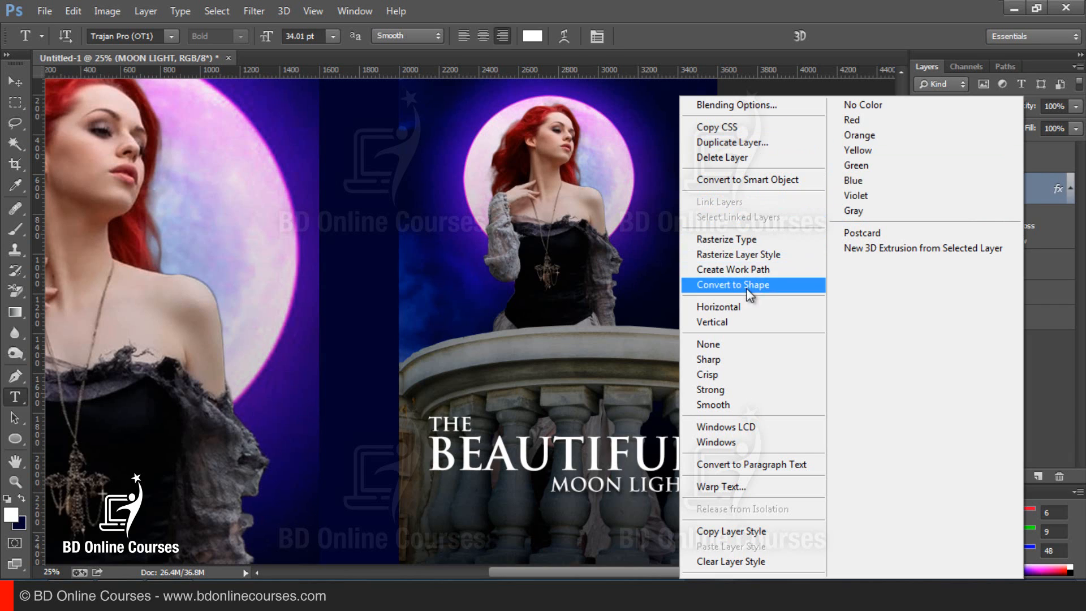
click(743, 538)
right_click(988, 156)
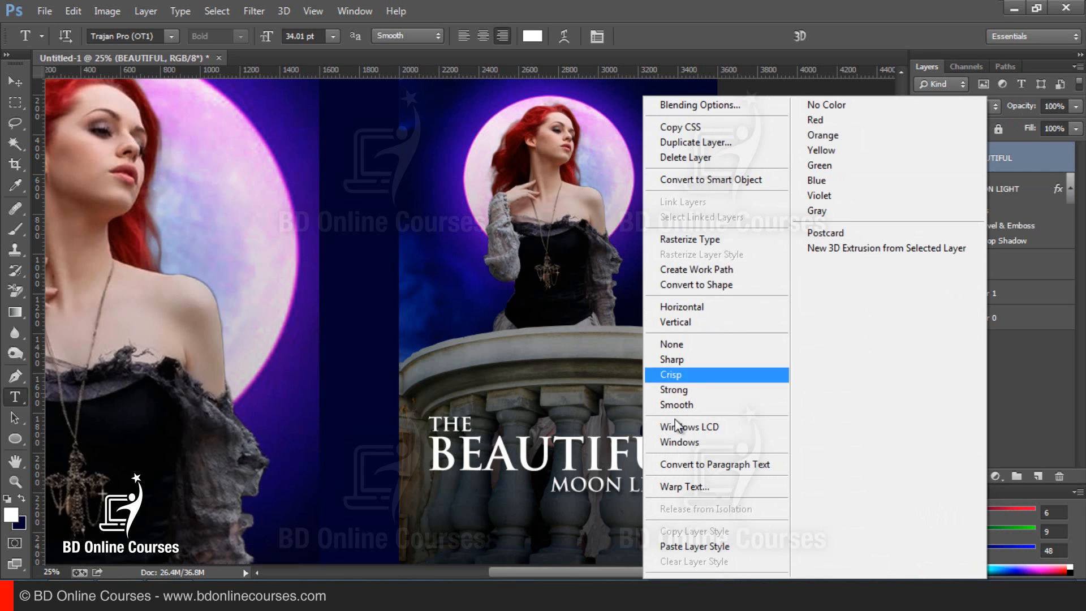
click(673, 545)
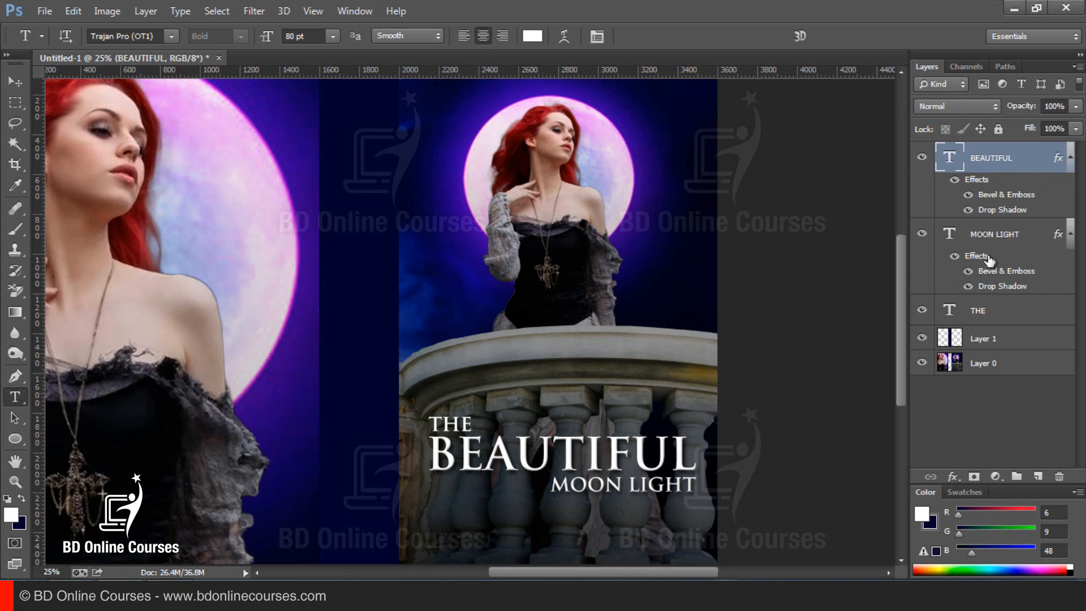
Step: Paste the copied layer style onto the THE text as well
click(993, 313)
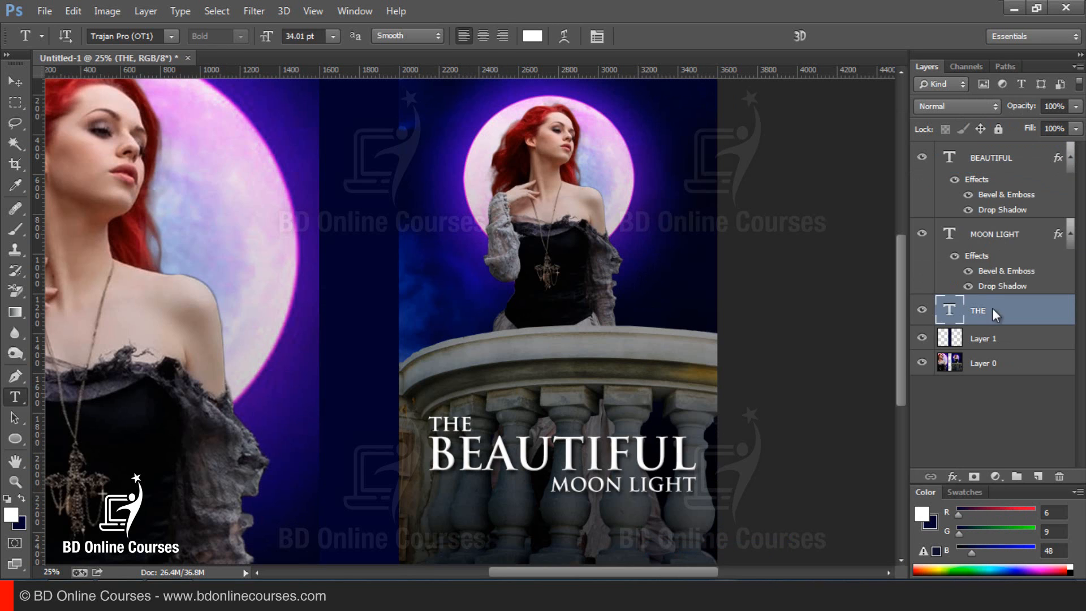
right_click(992, 308)
click(699, 543)
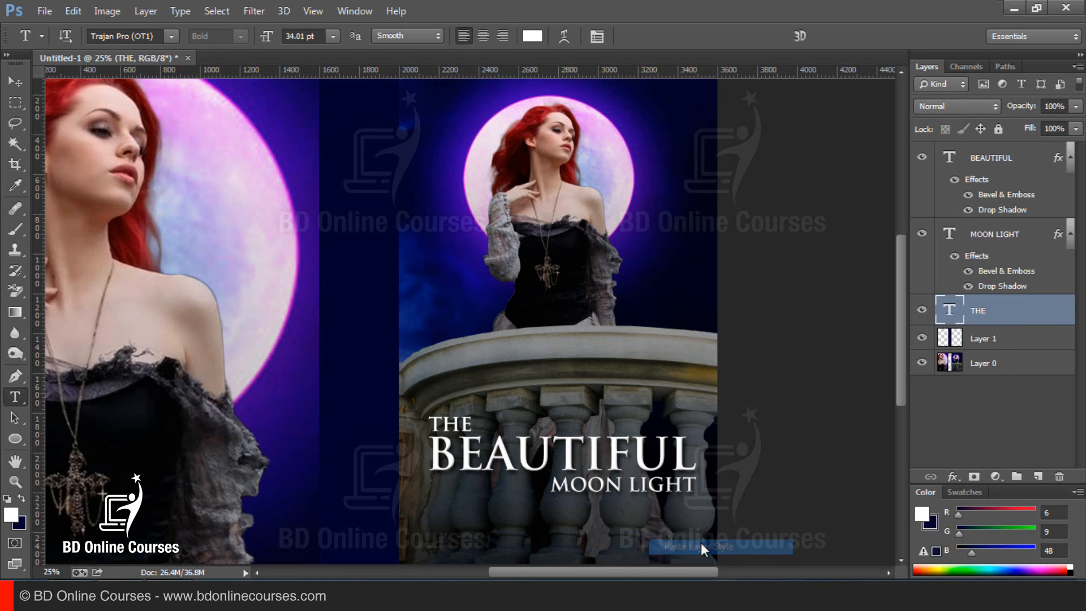
Step: Adjust the BEAUTIFUL text's inner bevel to 93% depth, 9 px size and 1 px soften, keeping the direction up
click(14, 102)
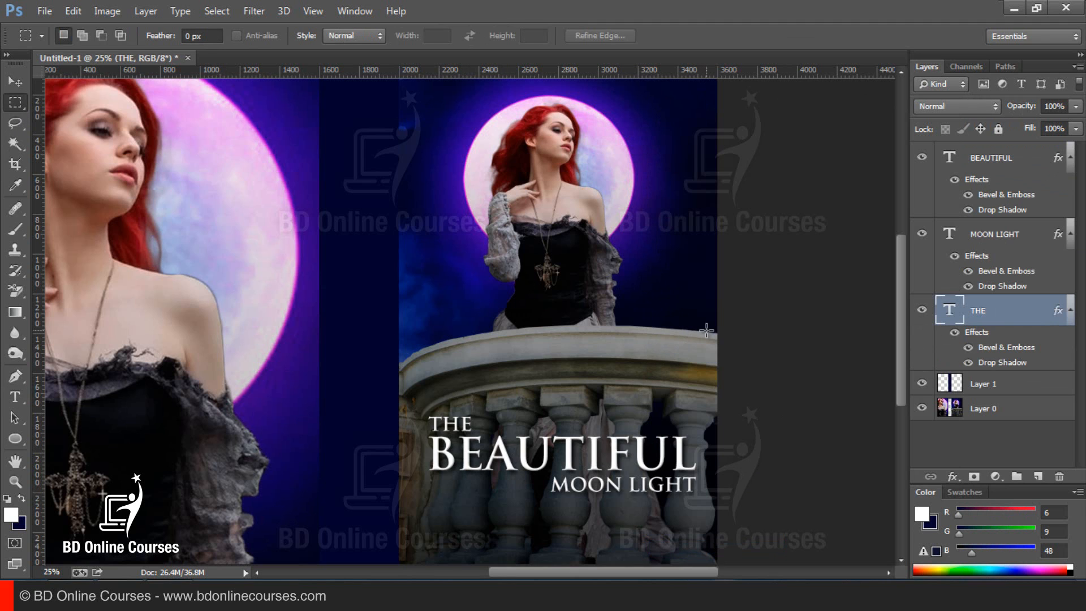
scroll(602, 470, up, 2)
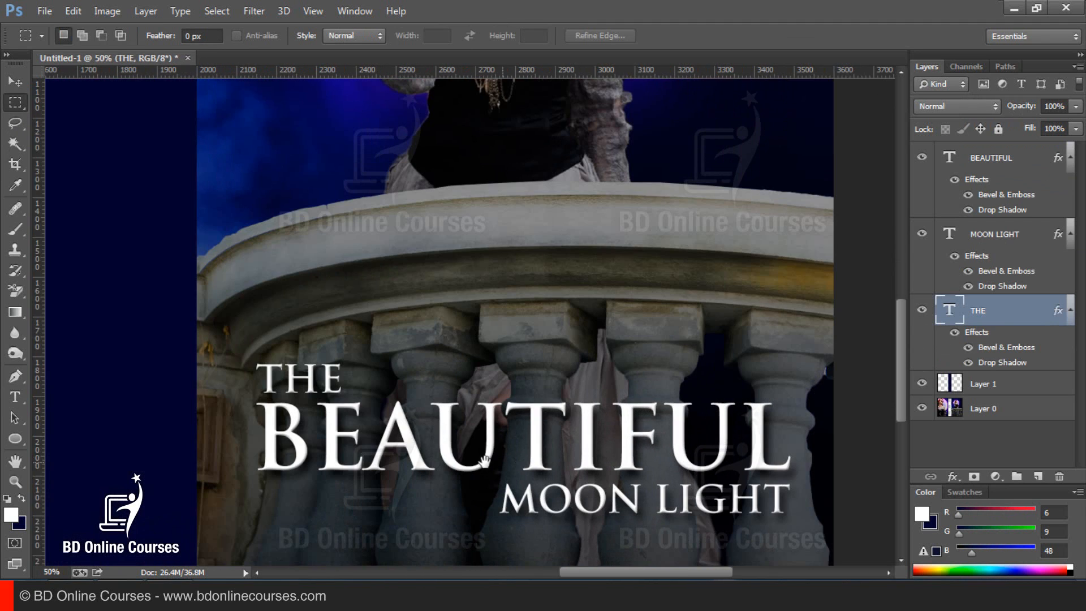
drag(483, 463, 485, 432)
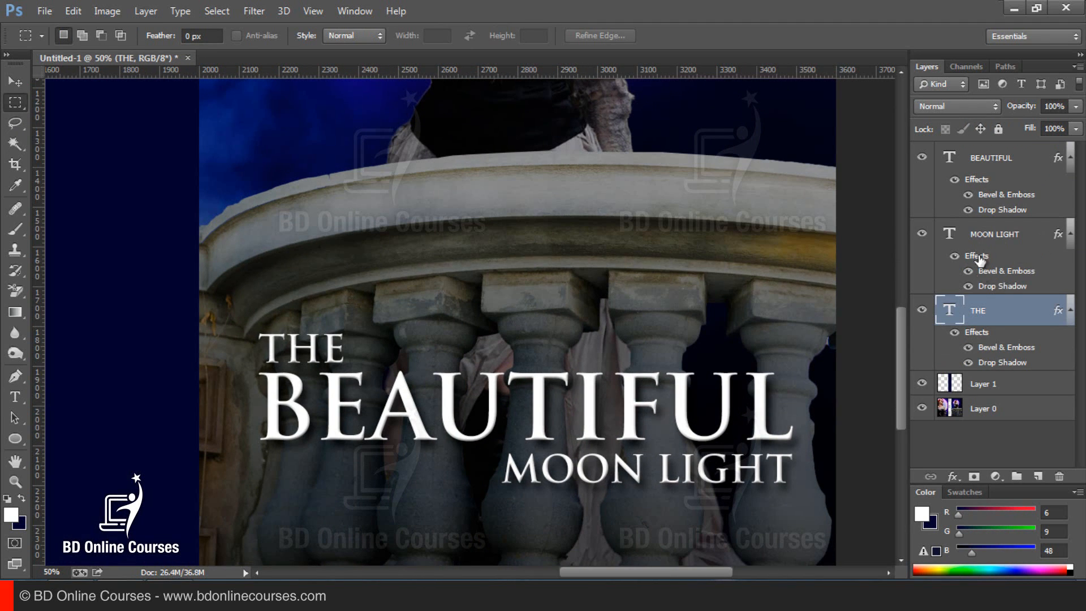
click(920, 158)
click(921, 159)
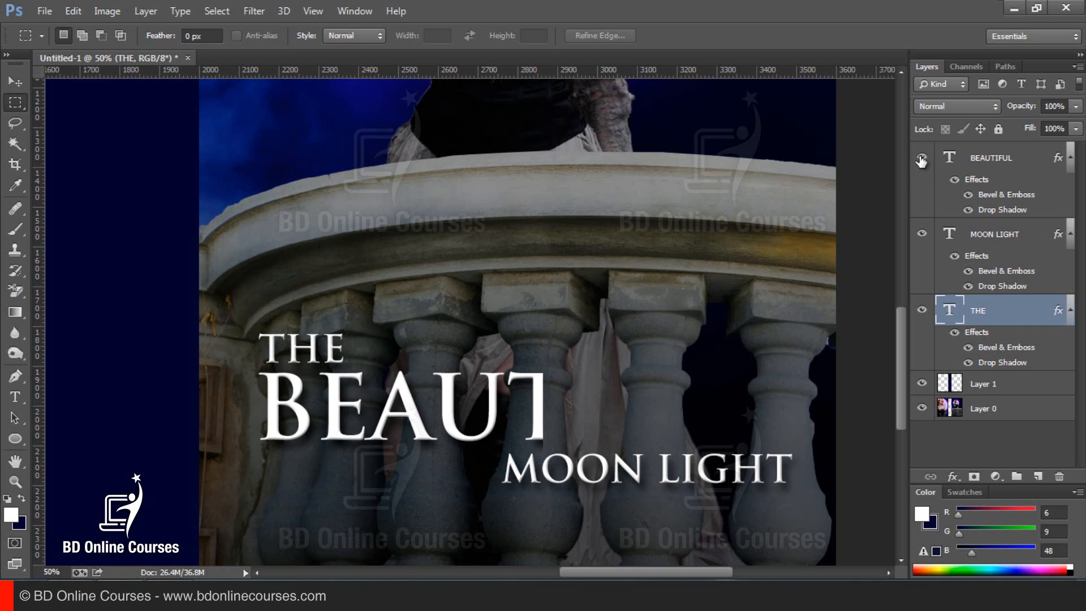
double_click(1001, 194)
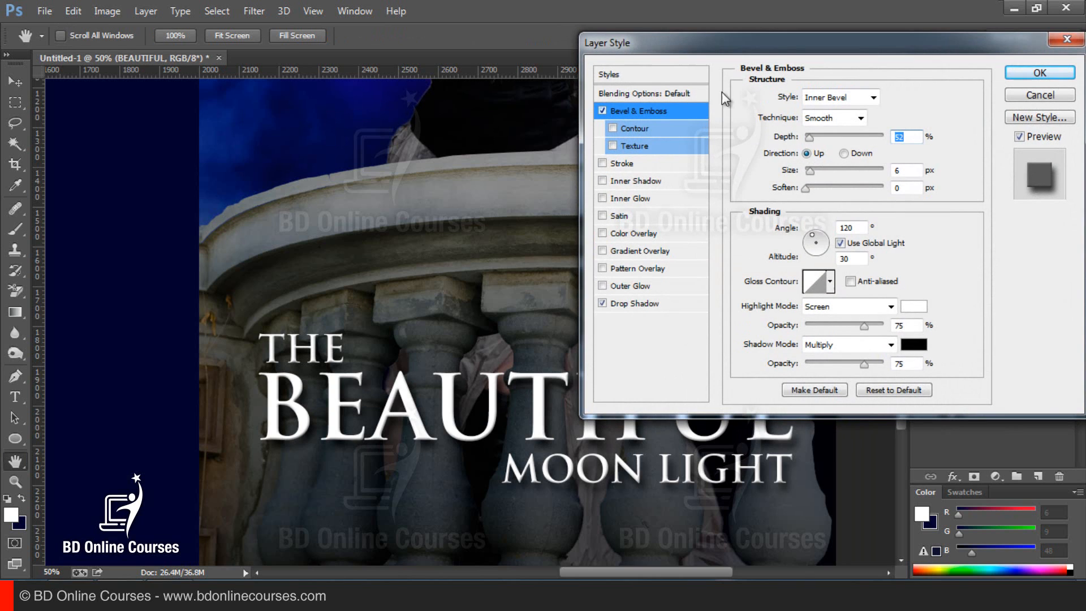
drag(736, 45, 740, 23)
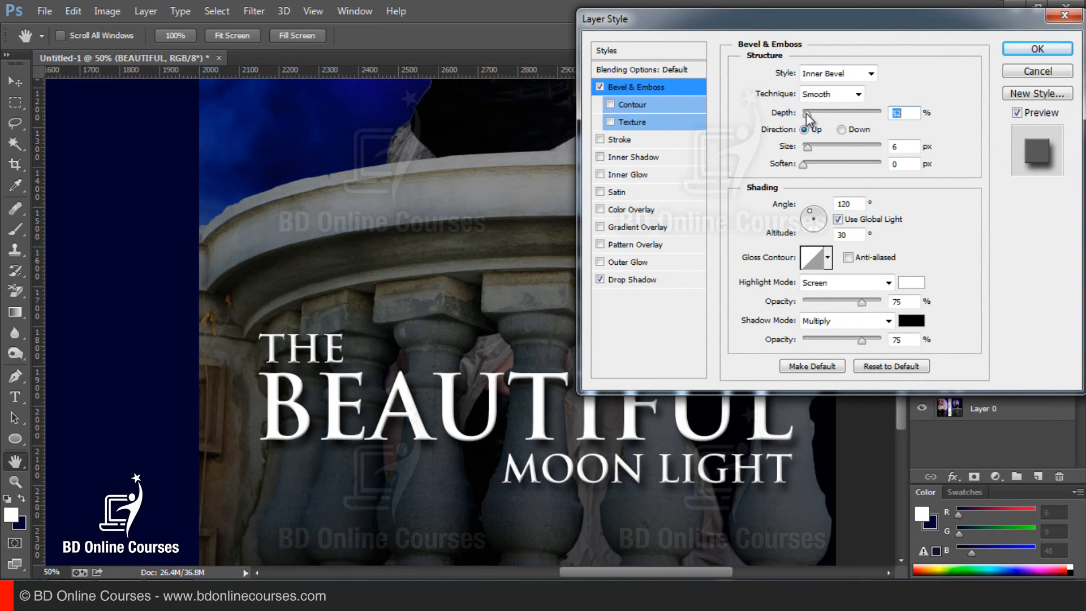
drag(806, 113, 815, 164)
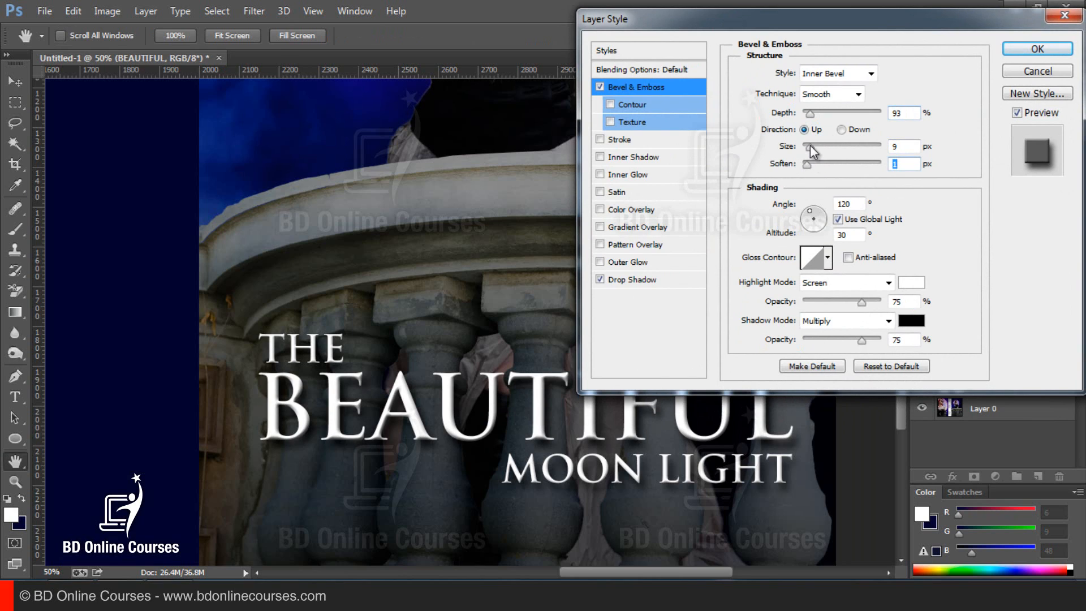
click(842, 130)
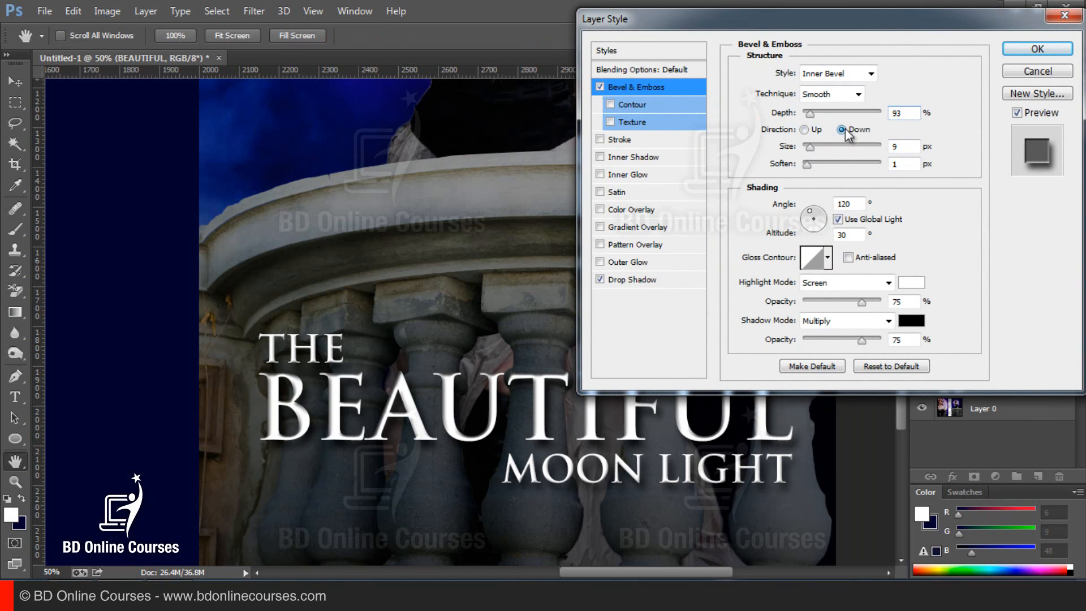
click(812, 130)
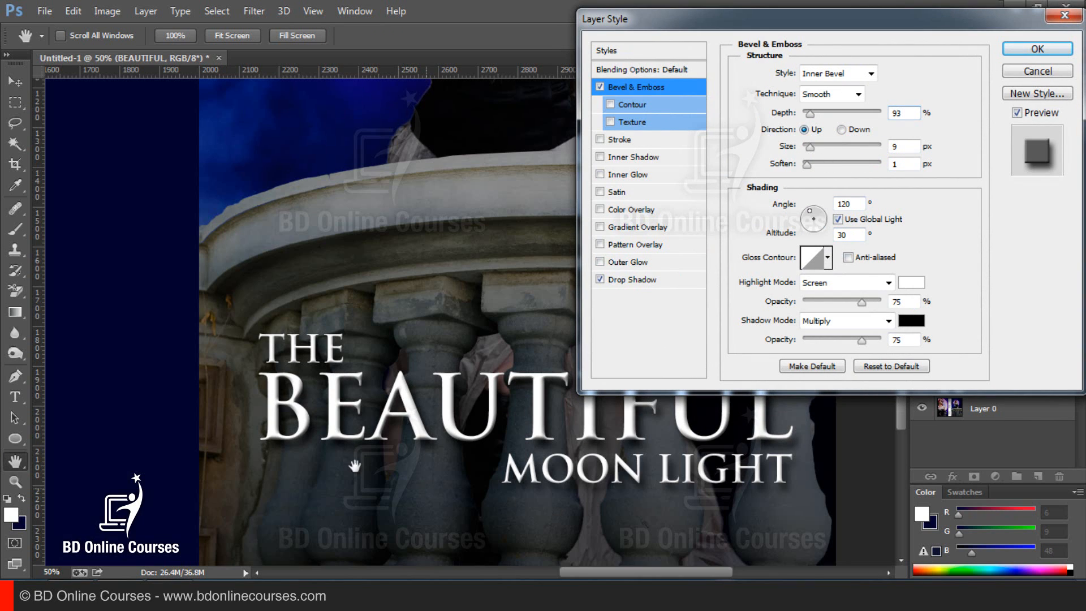
click(1038, 49)
Step: Duplicate the THE text straight down below the title, and move the copy's layer beneath the original THE layer
key(ctrl+0)
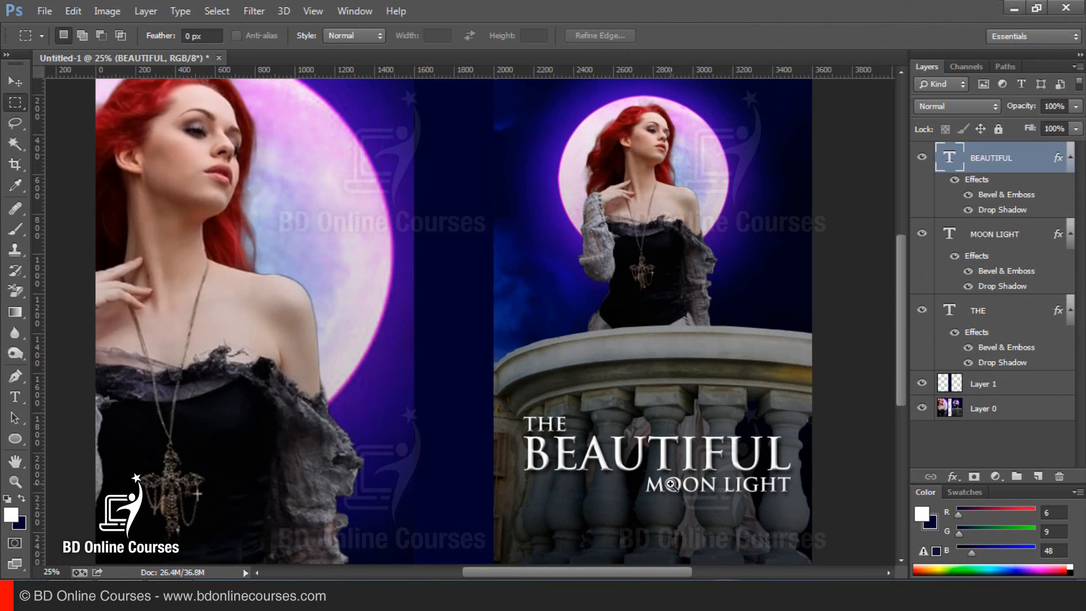
scroll(670, 483, up, 1)
drag(662, 451, 574, 278)
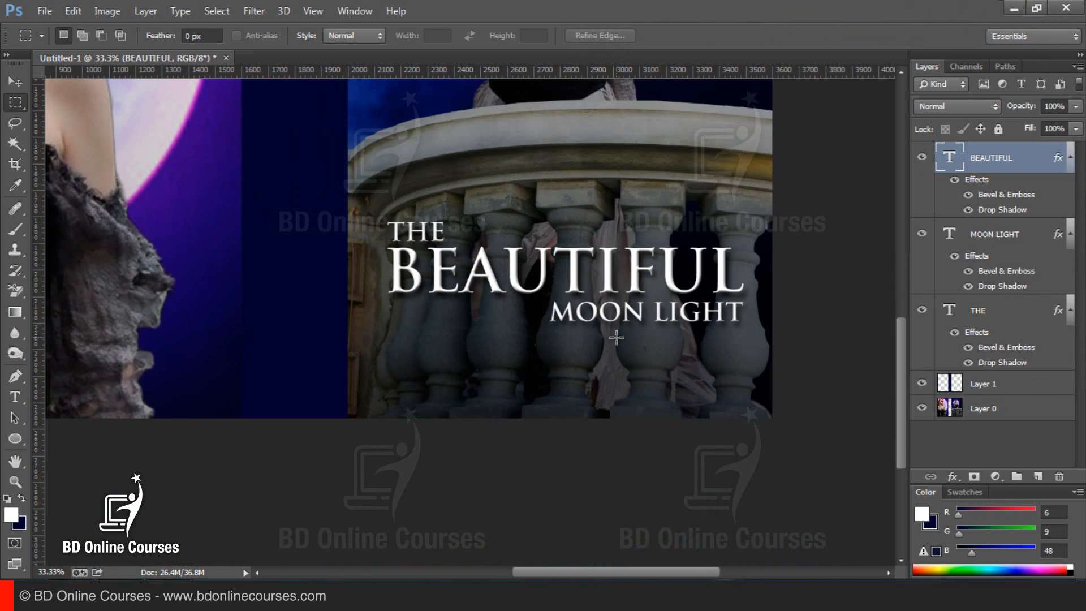
ctrl+click(420, 233)
drag(419, 234, 421, 382)
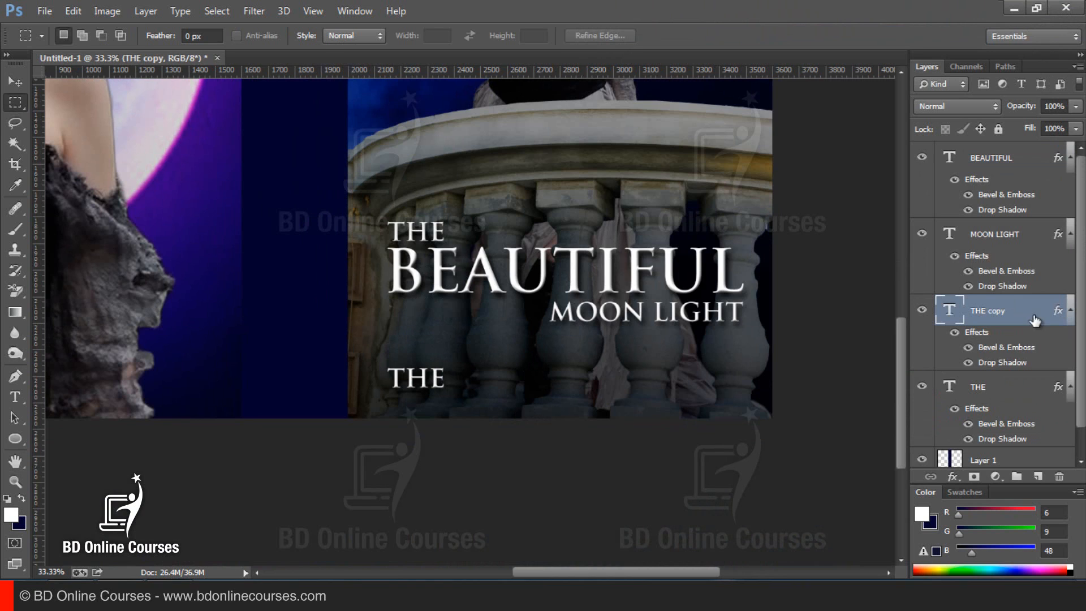
drag(1034, 318, 1025, 425)
Step: Collapse the effects lists of the three title layers and remove all effects from the copied THE text
click(1069, 159)
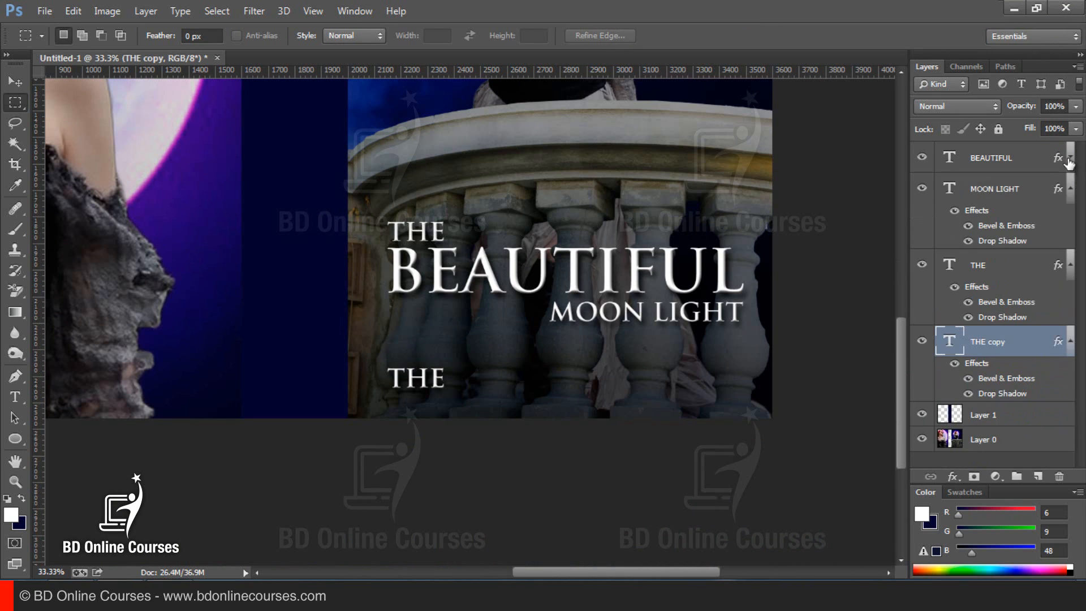
click(1069, 189)
click(1069, 220)
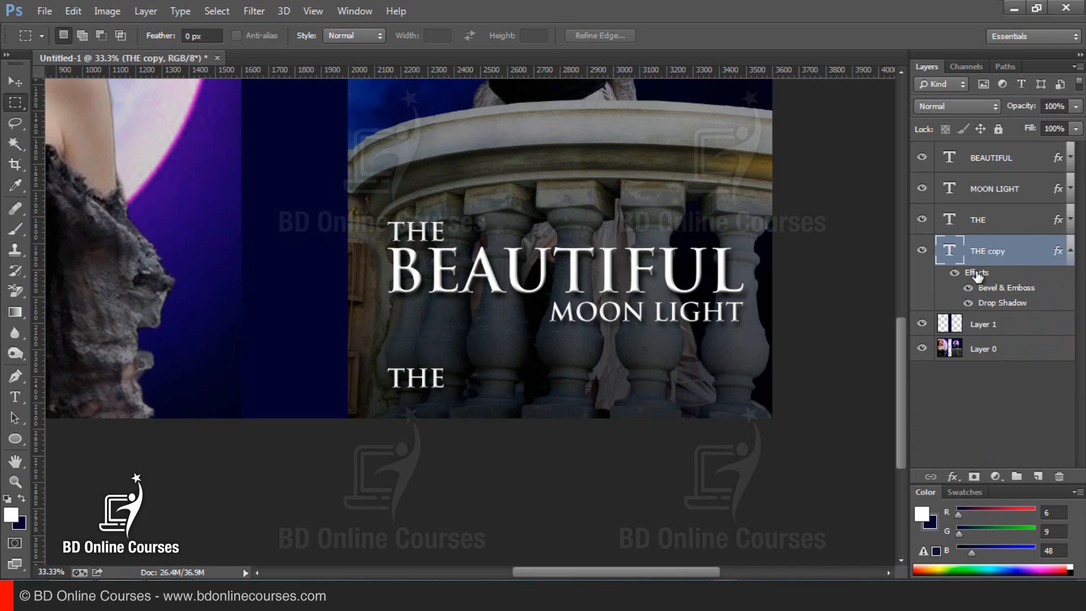
drag(977, 274, 1057, 476)
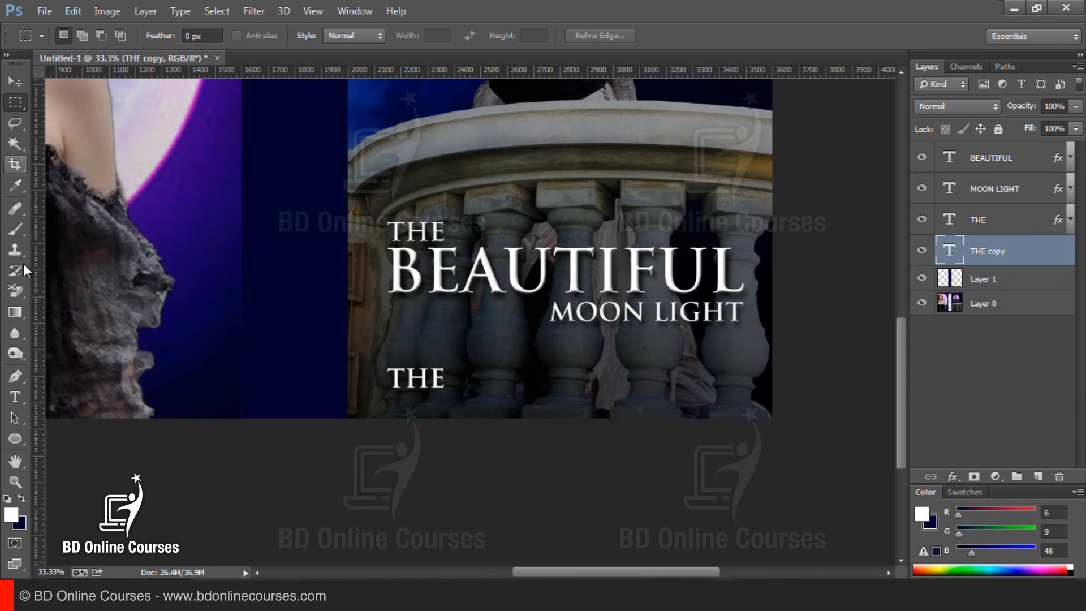
Step: Replace the copied text with the credit line "WRITTEN BY:" followed by the author's full name
click(14, 398)
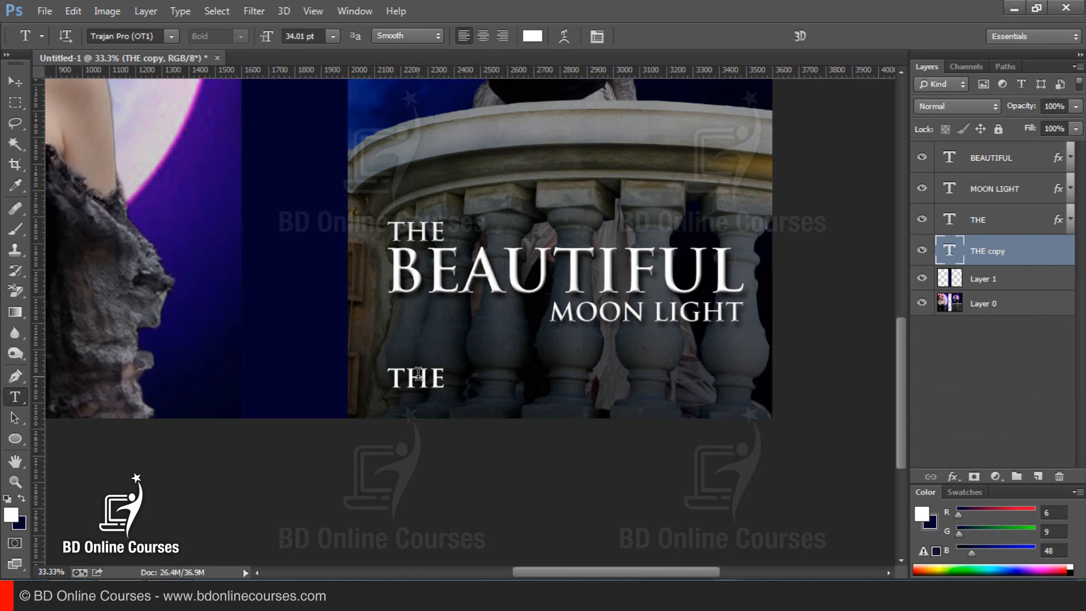
key(ctrl+a)
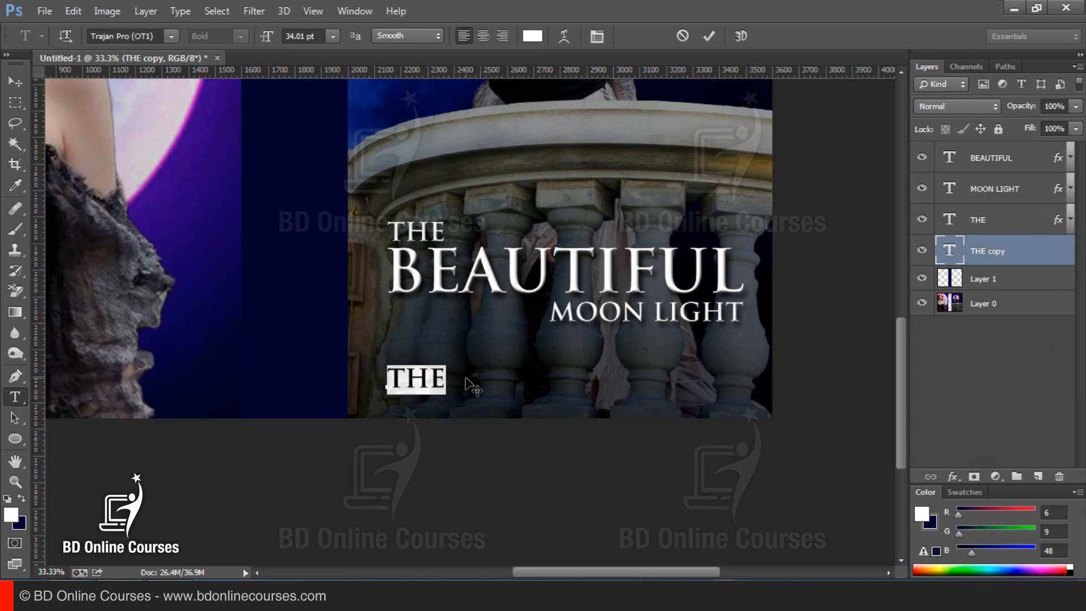
text(WRITT)
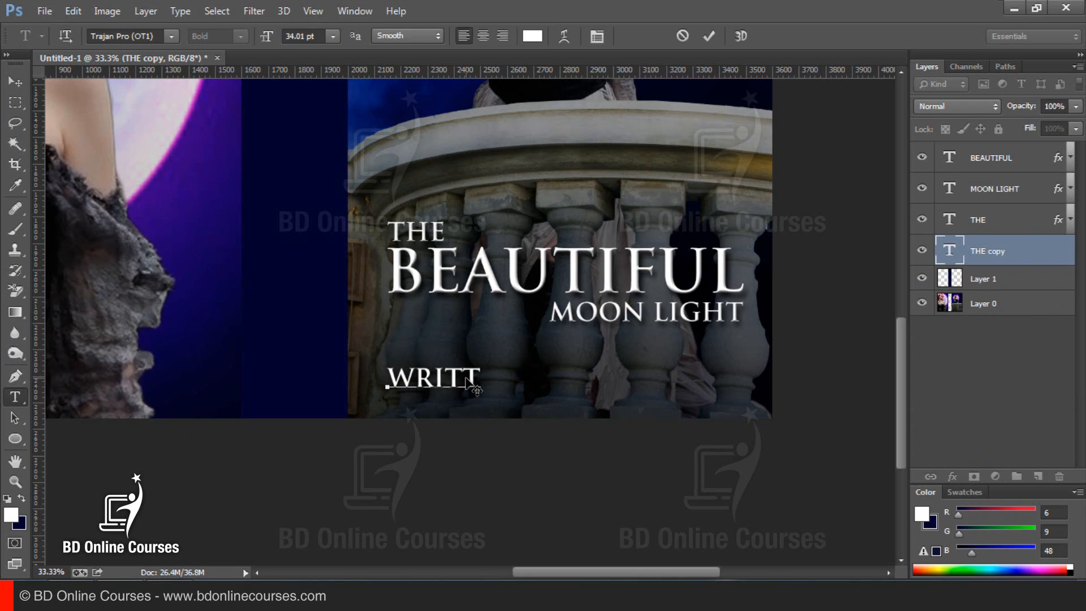
text(EN BY)
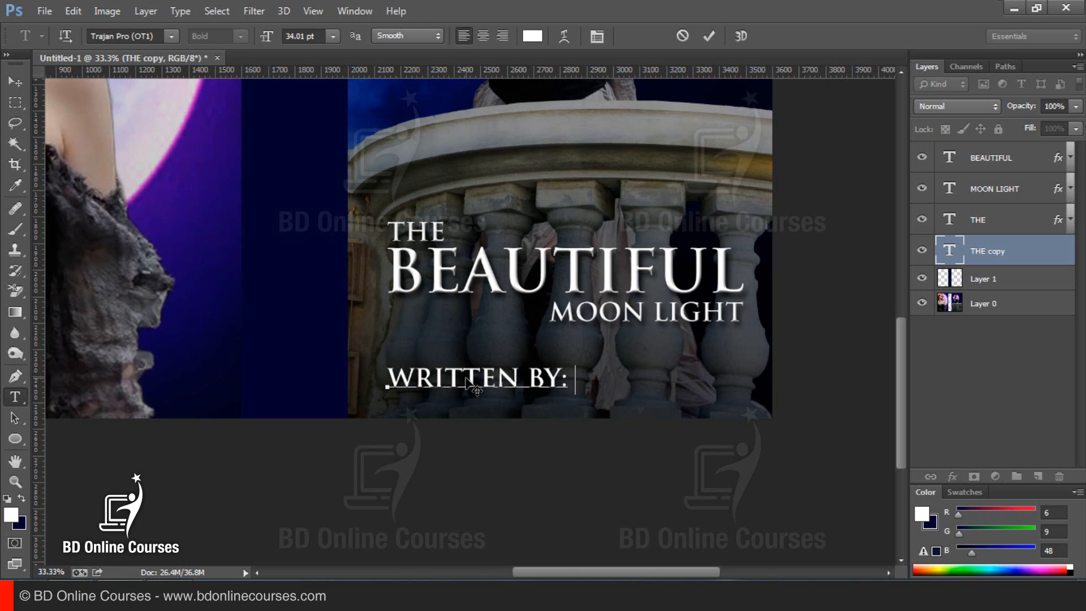
text(: JAME)
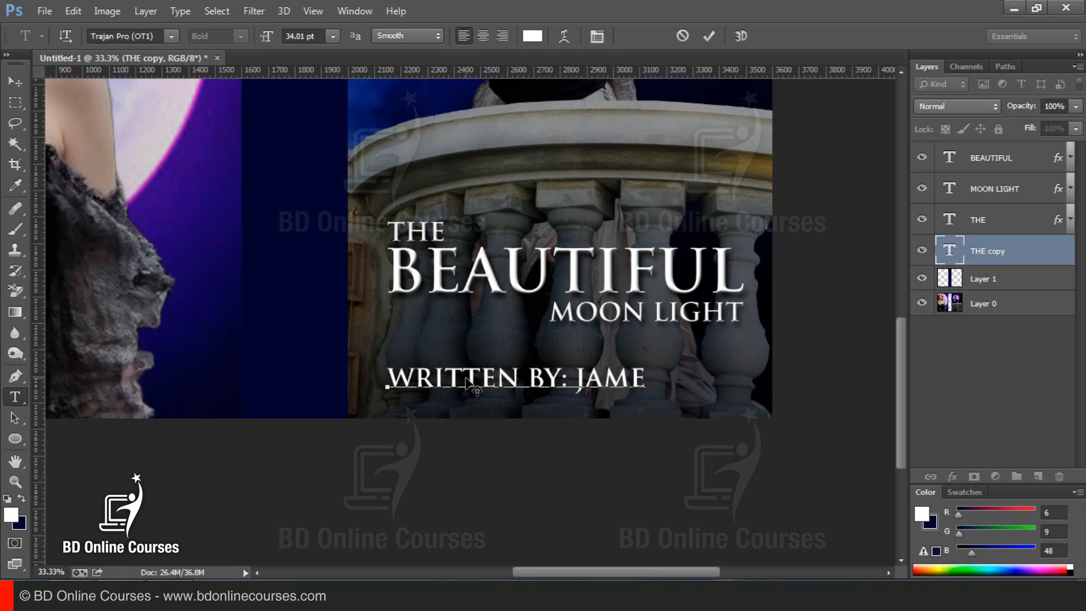
text(S DOE)
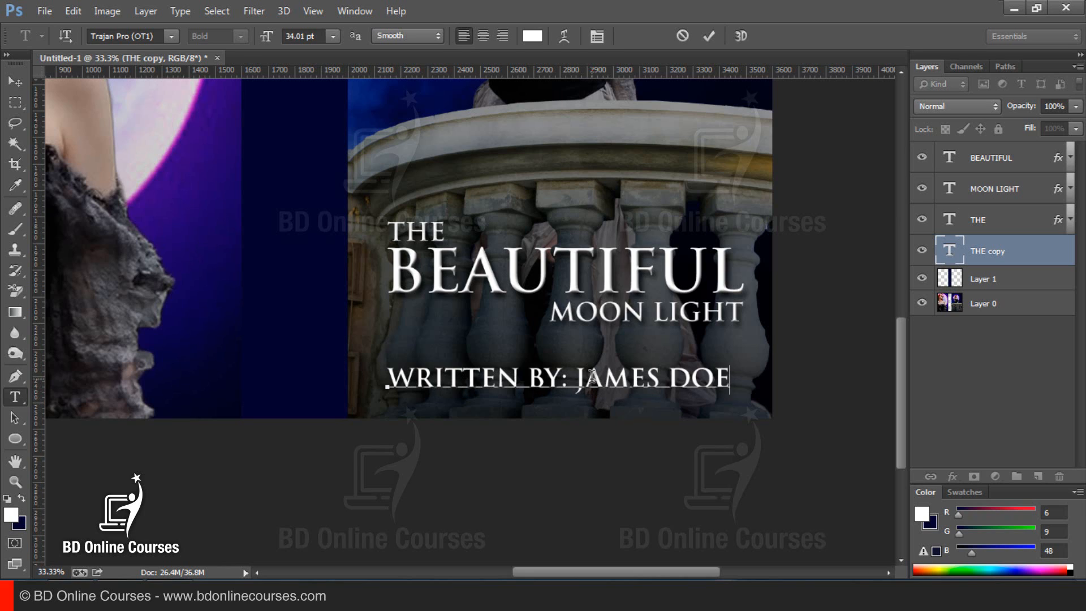
Step: Recolor the whole author credit line bright red and commit the text edit
key(ctrl+a)
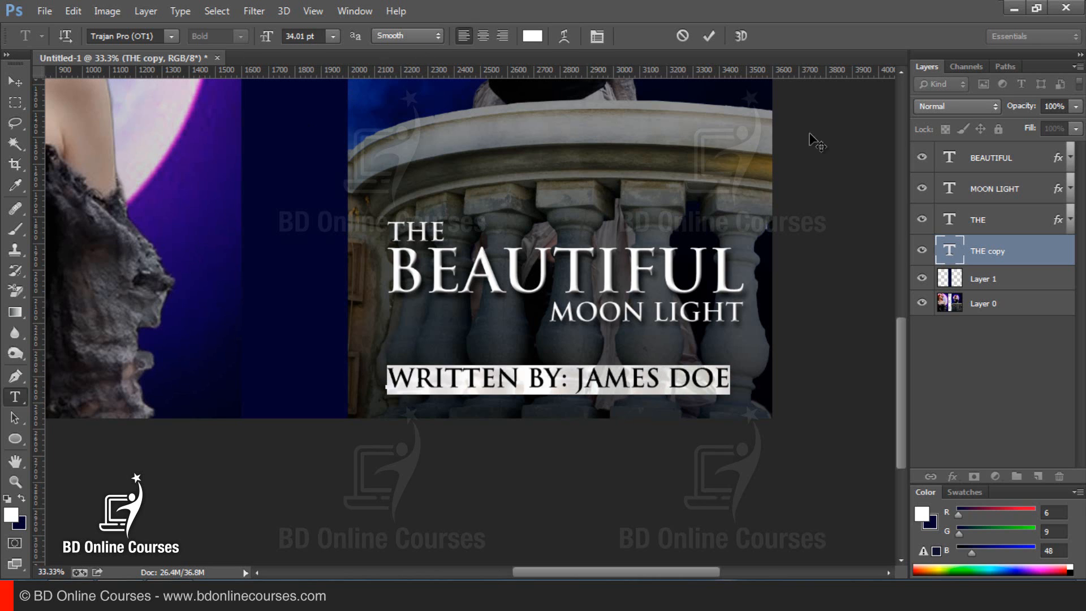
click(530, 36)
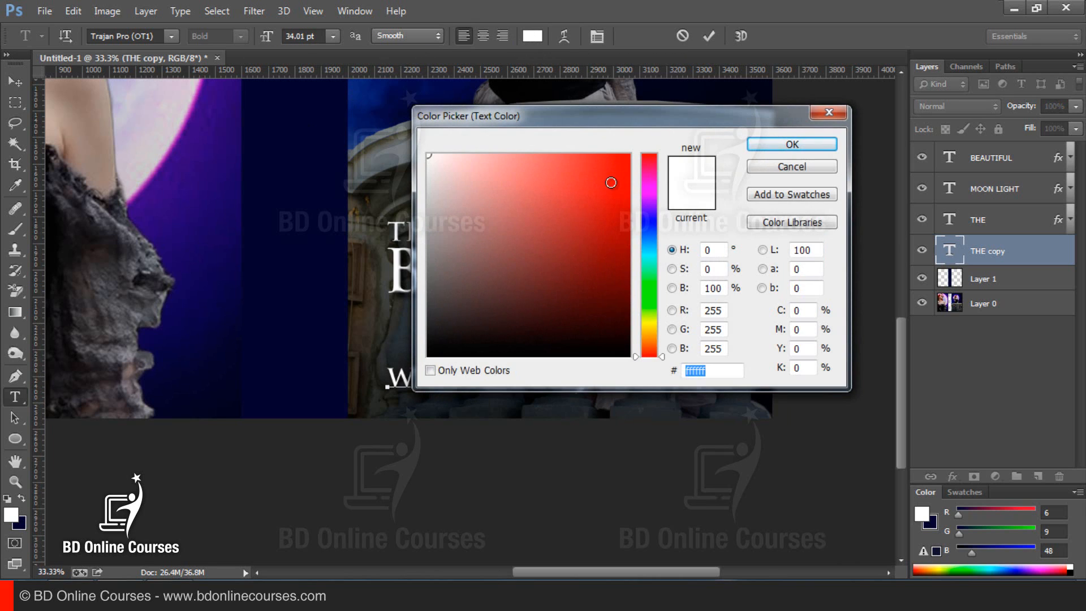
click(273, 168)
drag(608, 129, 794, 117)
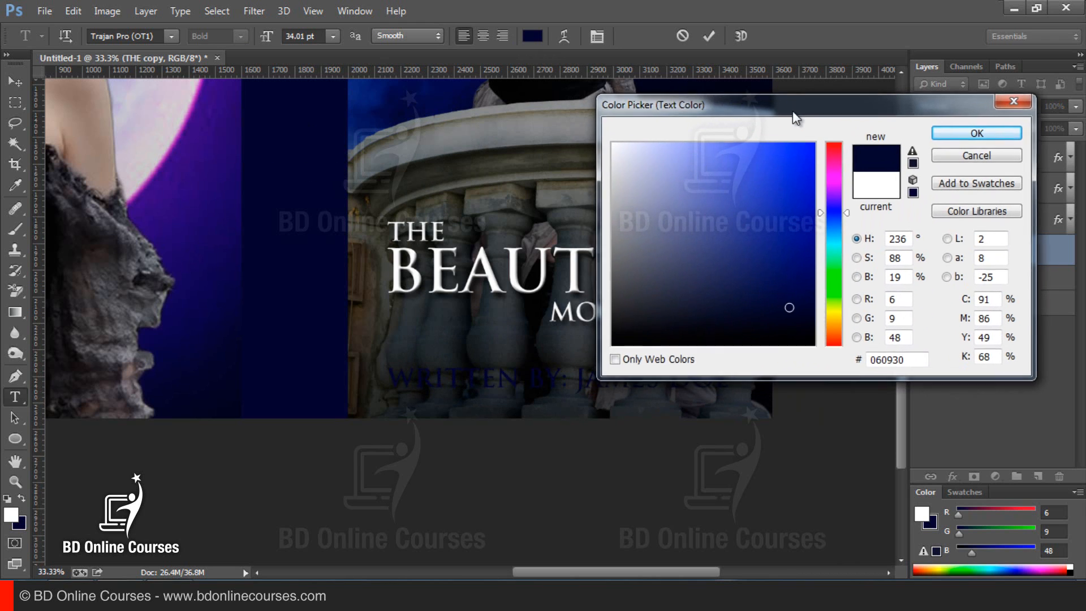
click(148, 181)
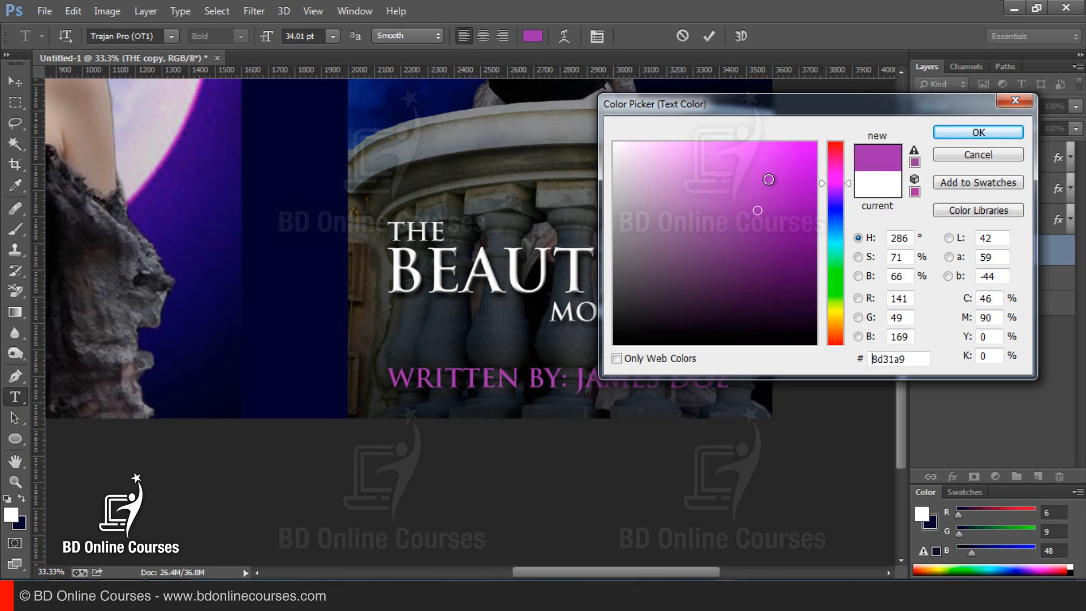
mouse_move(840, 161)
mouse_down()
mouse_move(839, 140)
mouse_move(802, 159)
mouse_move(847, 133)
mouse_up()
click(984, 130)
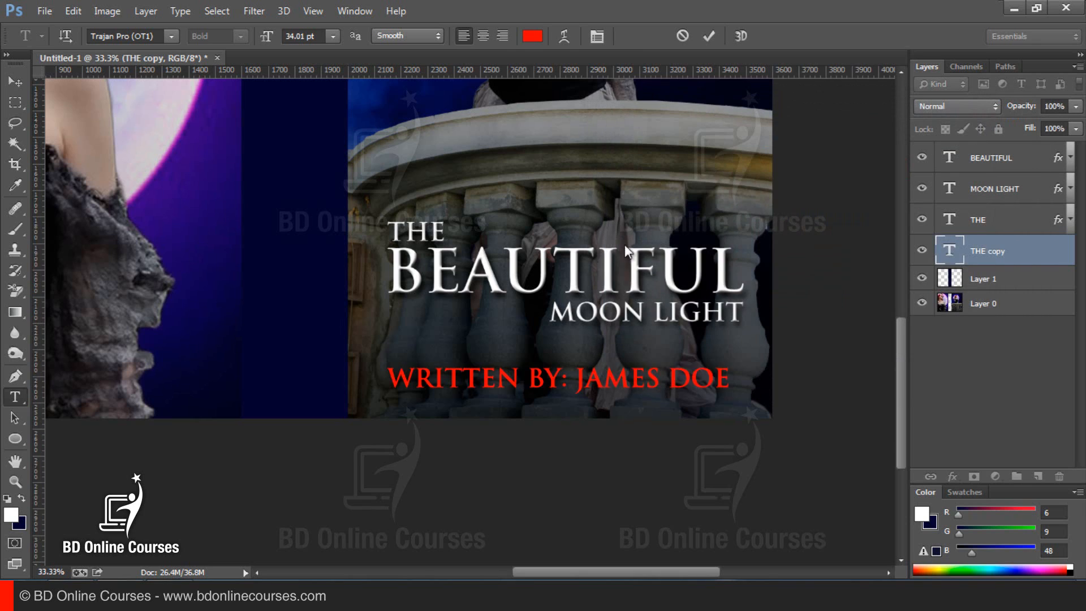
click(996, 281)
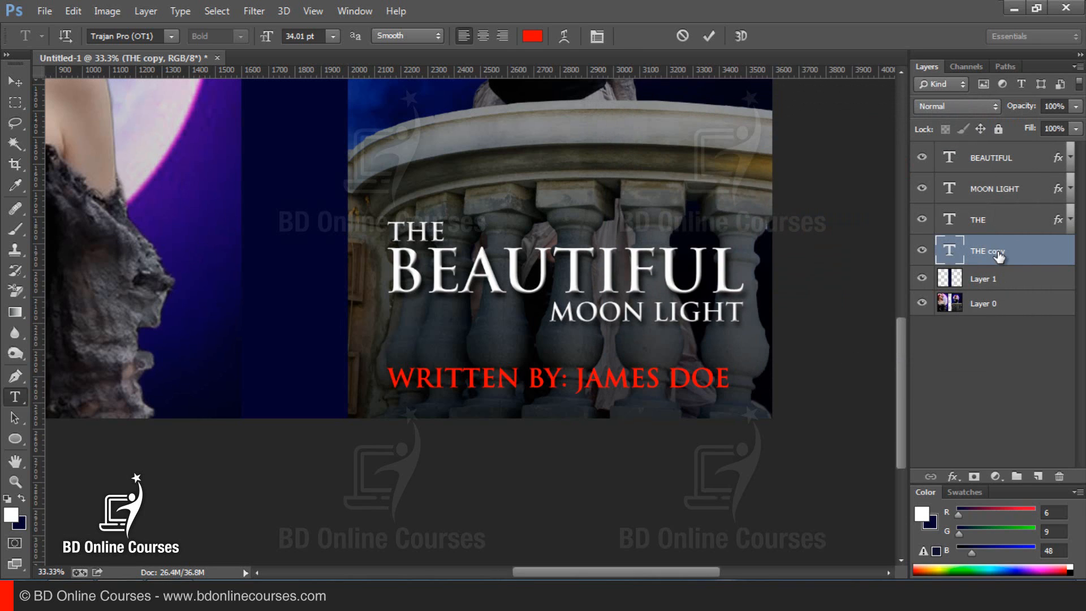
click(978, 256)
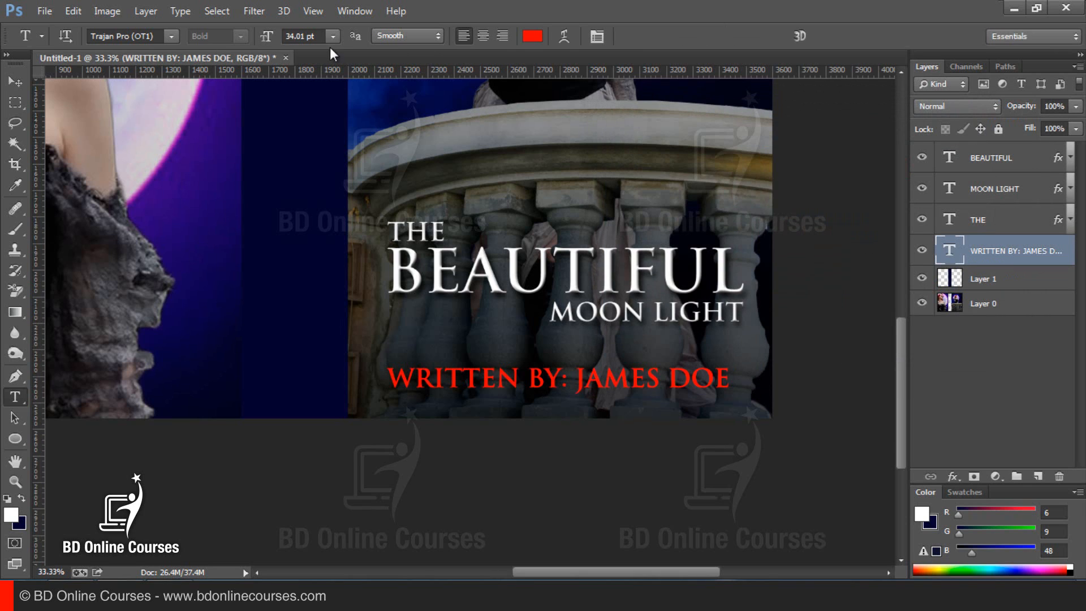
Step: Reduce the author credit to 18.01 pt and nudge it slightly lower, aligned with the start of the title
drag(272, 41, 257, 41)
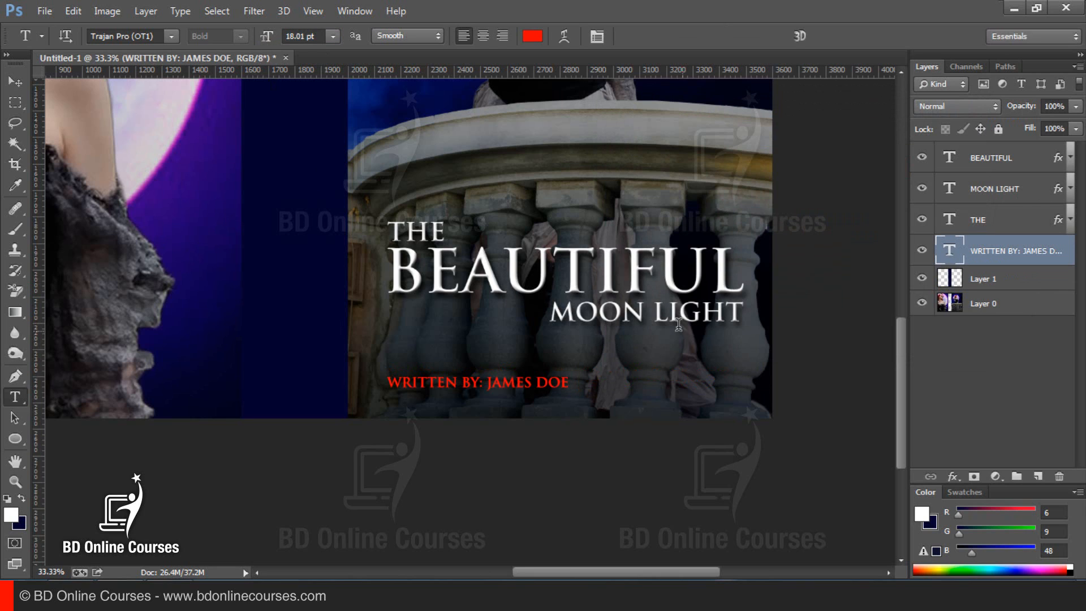
drag(512, 386, 505, 392)
key(ctrl+0)
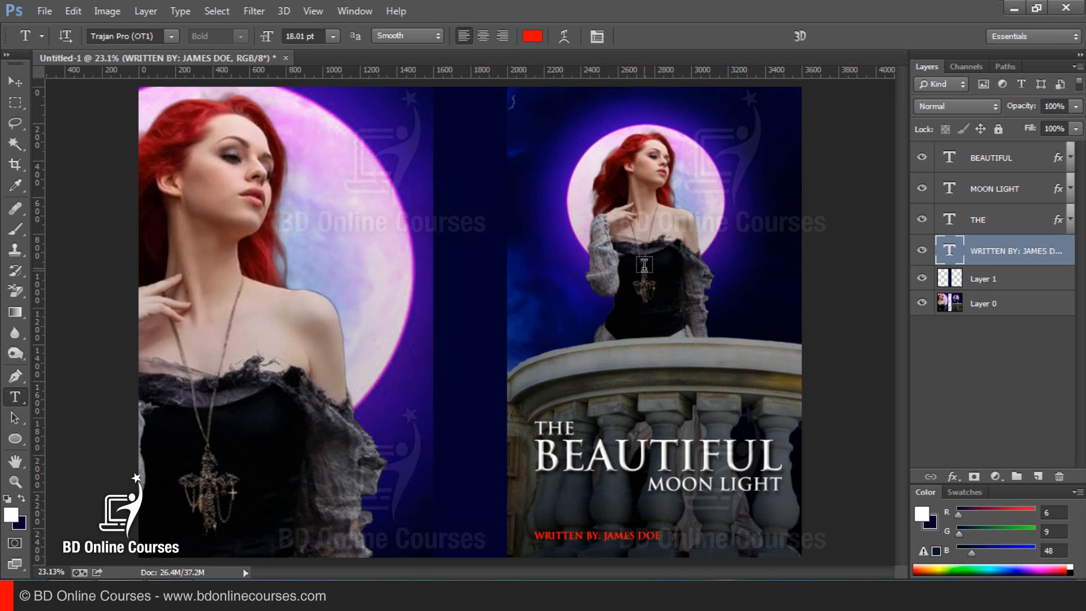
Step: Duplicate the BEAUTIFUL text and place the copy across the navy strip at about mid-height of the cover
click(16, 102)
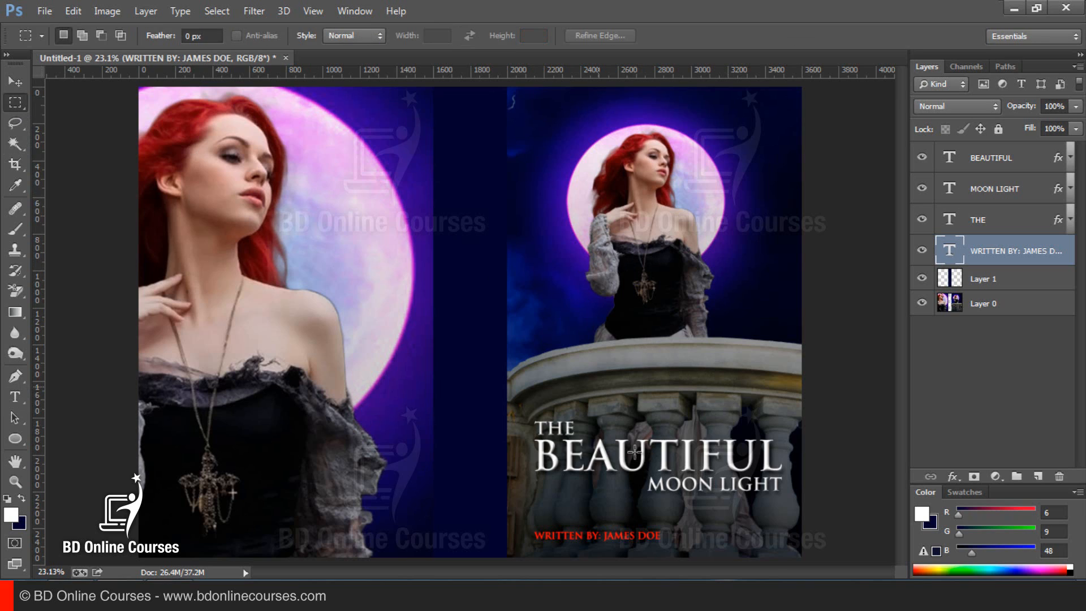
ctrl+click(997, 161)
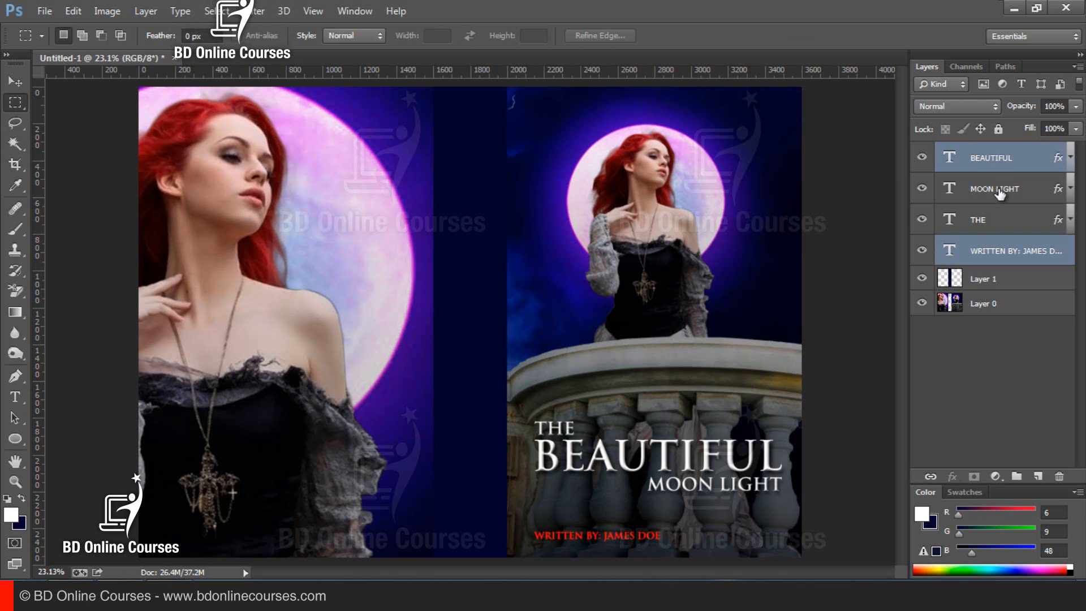
click(1006, 380)
click(922, 159)
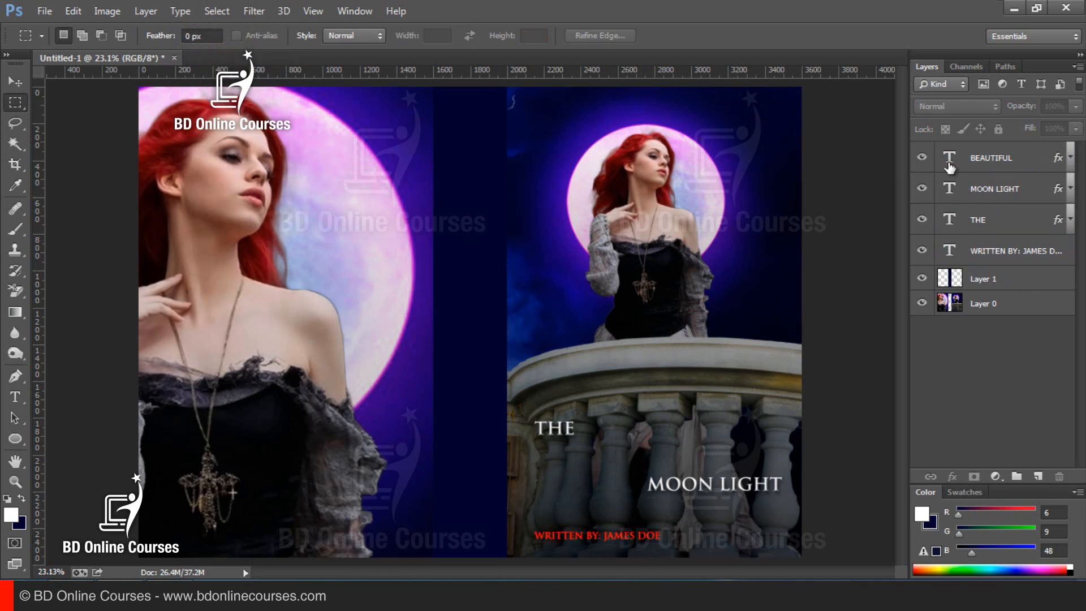
click(922, 158)
click(987, 167)
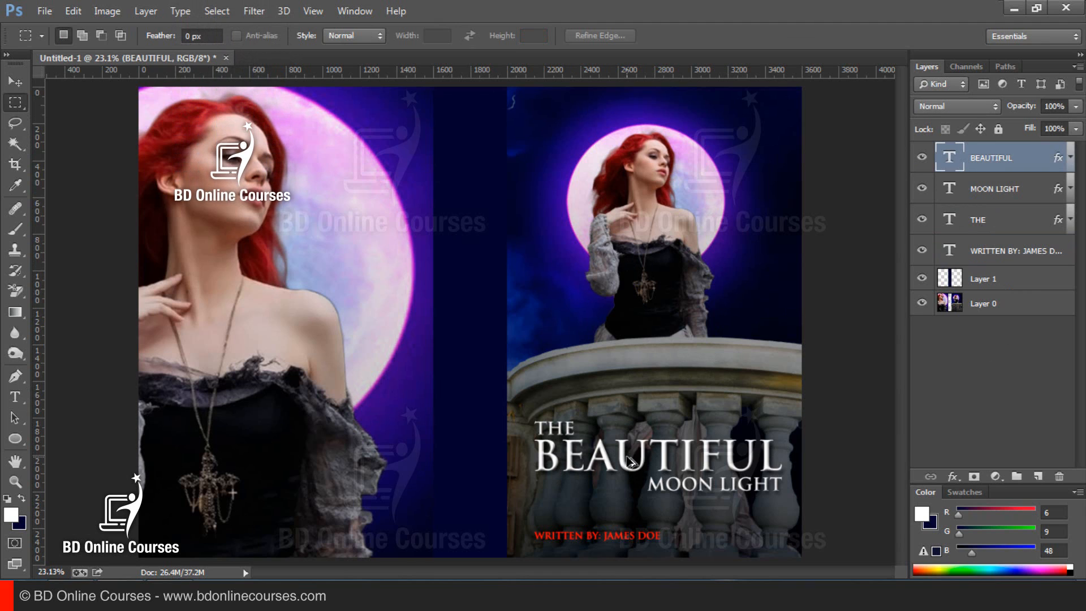
drag(627, 461, 449, 290)
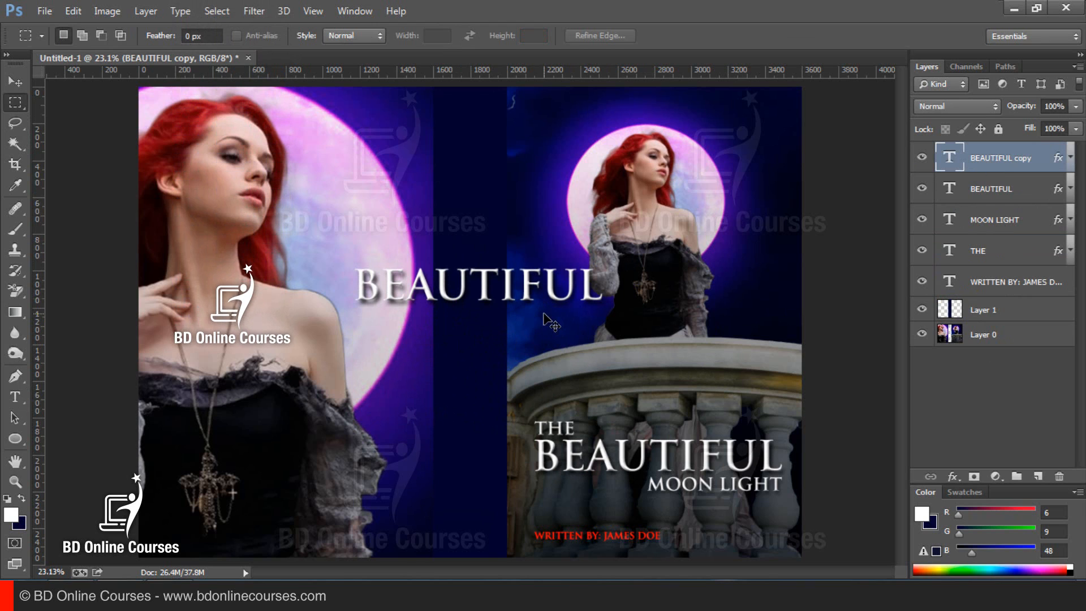
Step: Rotate the BEAUTIFUL copy a quarter turn clockwise with Free Transform and place it vertically on the navy spine strip
key(ctrl+t)
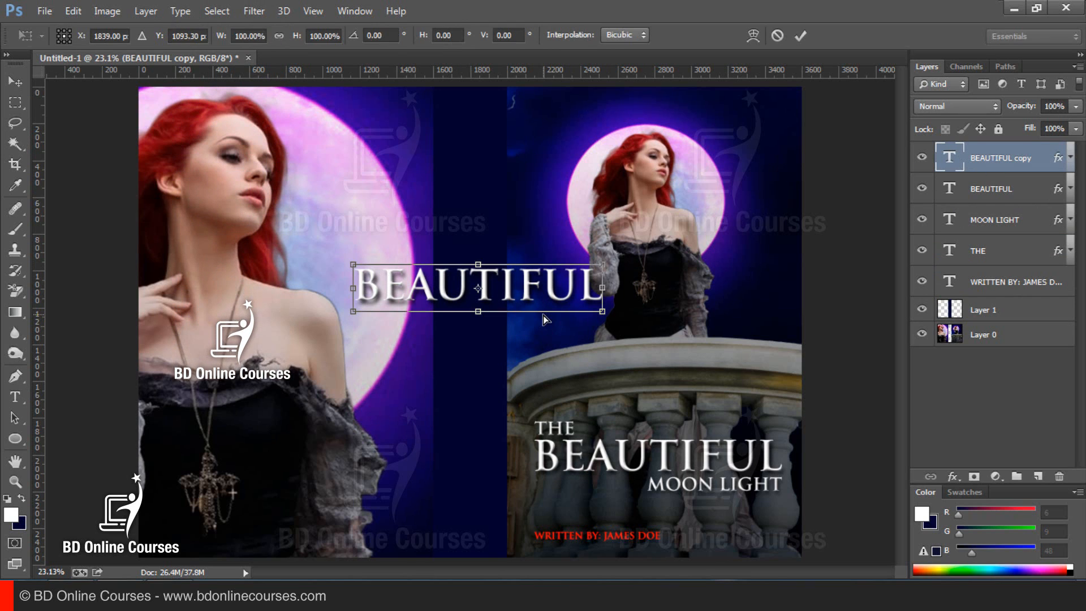
key(Return)
key(m)
right_click(529, 280)
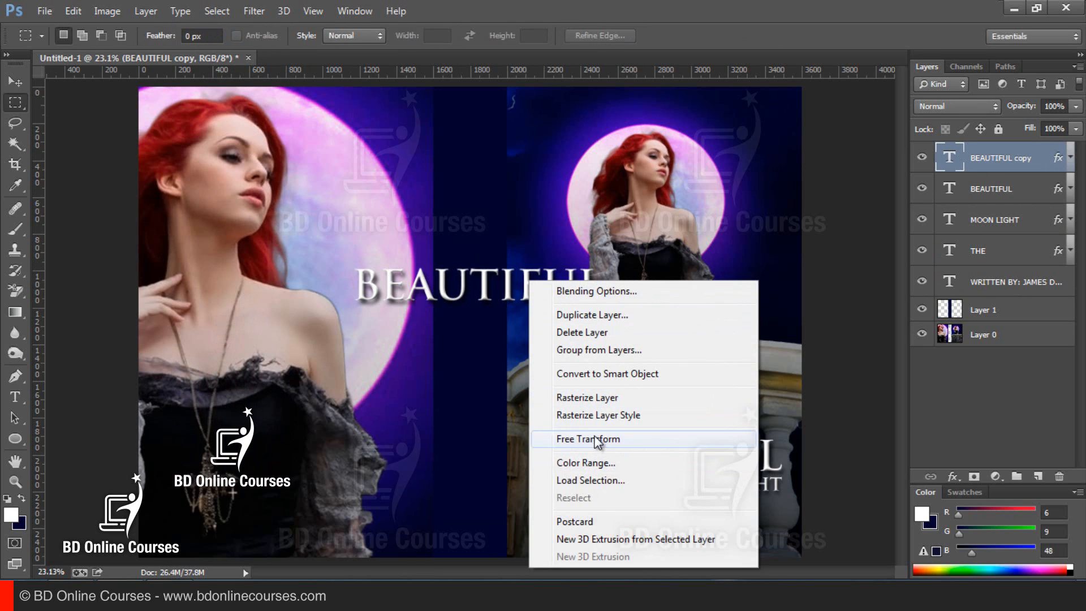
click(597, 438)
drag(656, 305, 500, 468)
drag(473, 222, 469, 221)
key(Return)
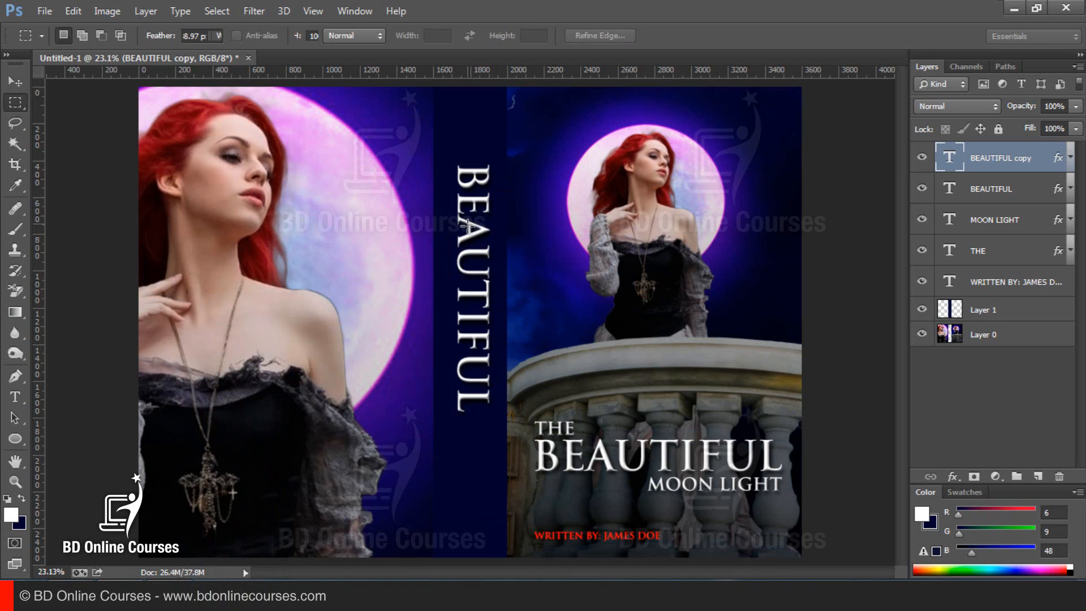
Step: Extend the vertical spine text to read THE BEAUTIFUL MOON LIGHT and commit the text edit
key(m)
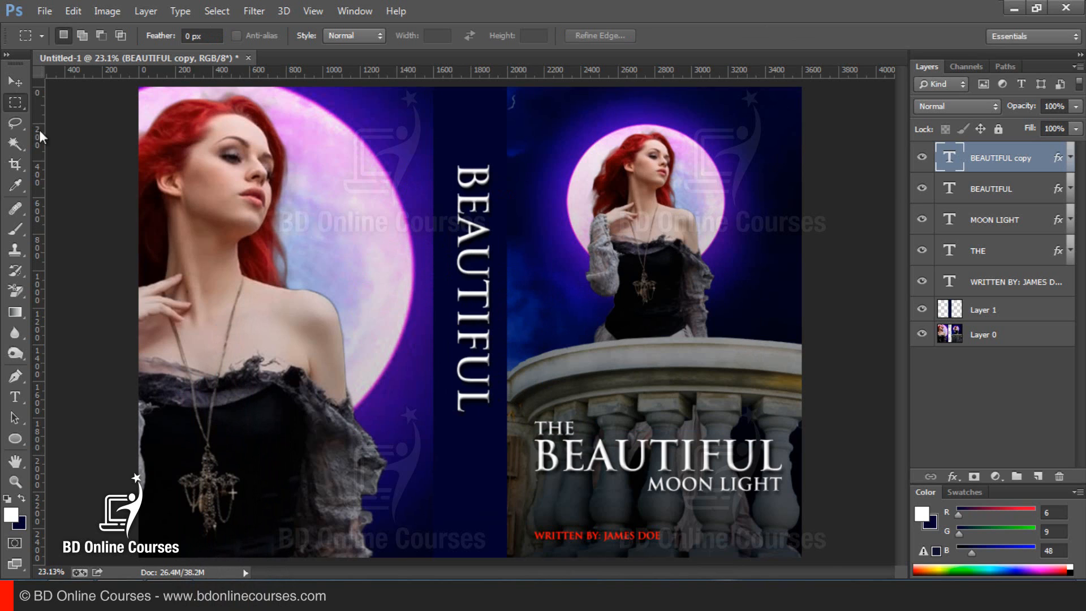
click(16, 397)
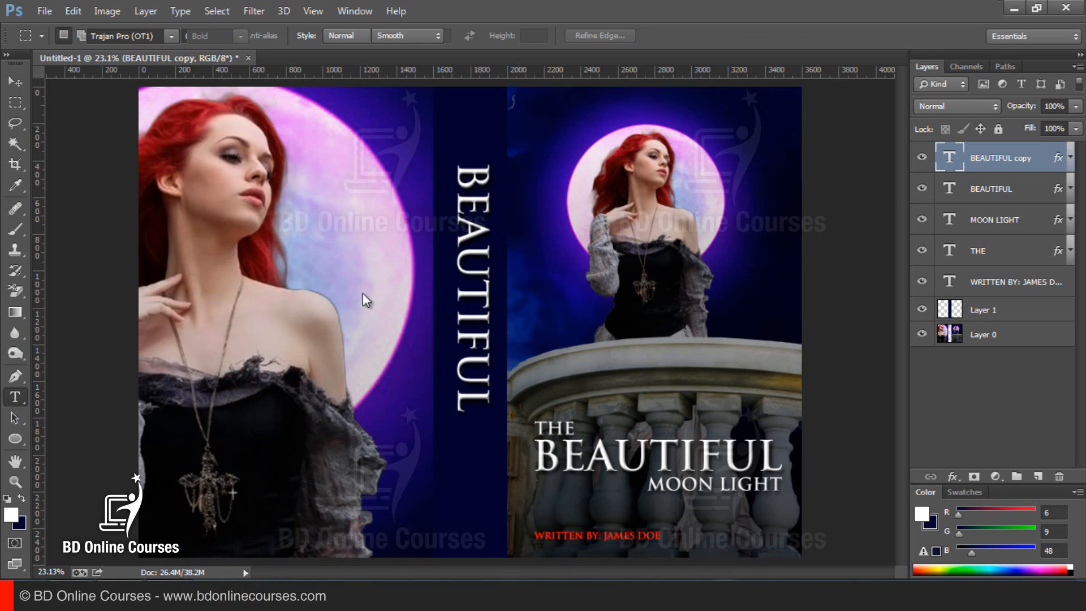
click(472, 169)
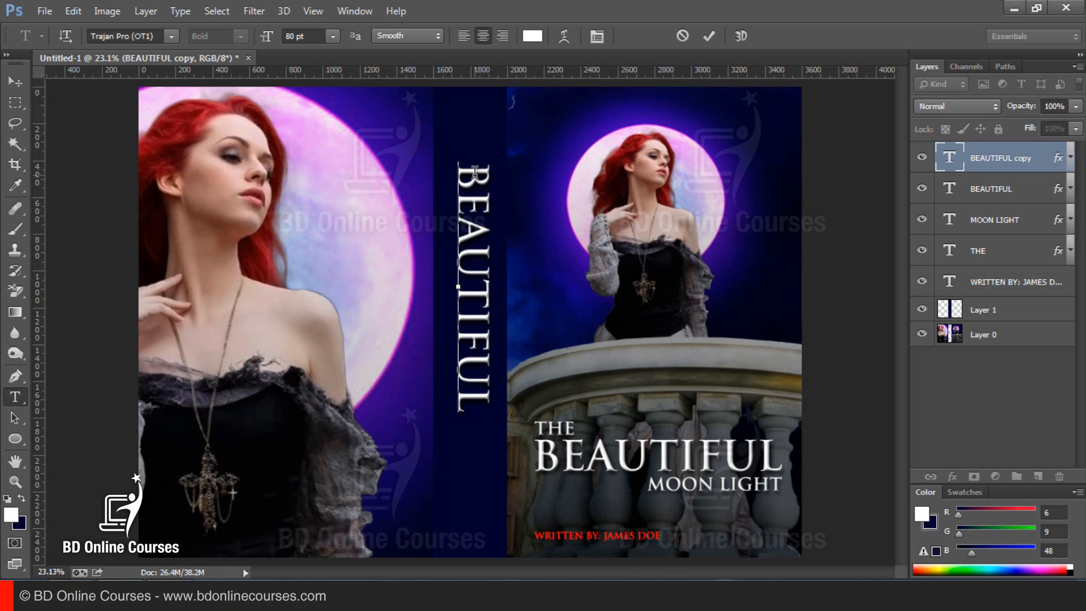
text(THE)
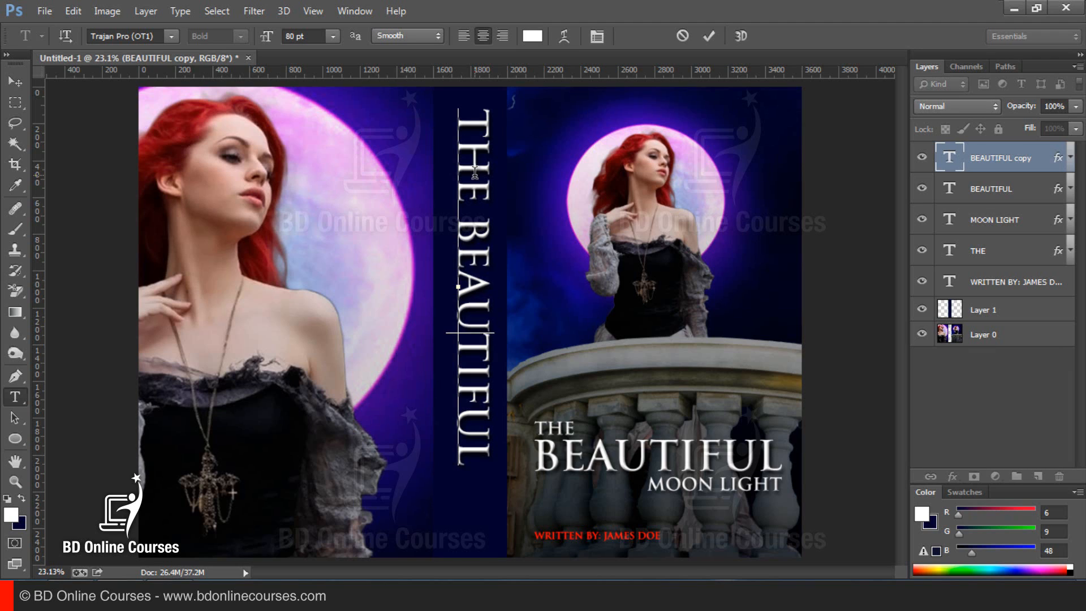
key(Down)
key(End)
text(M)
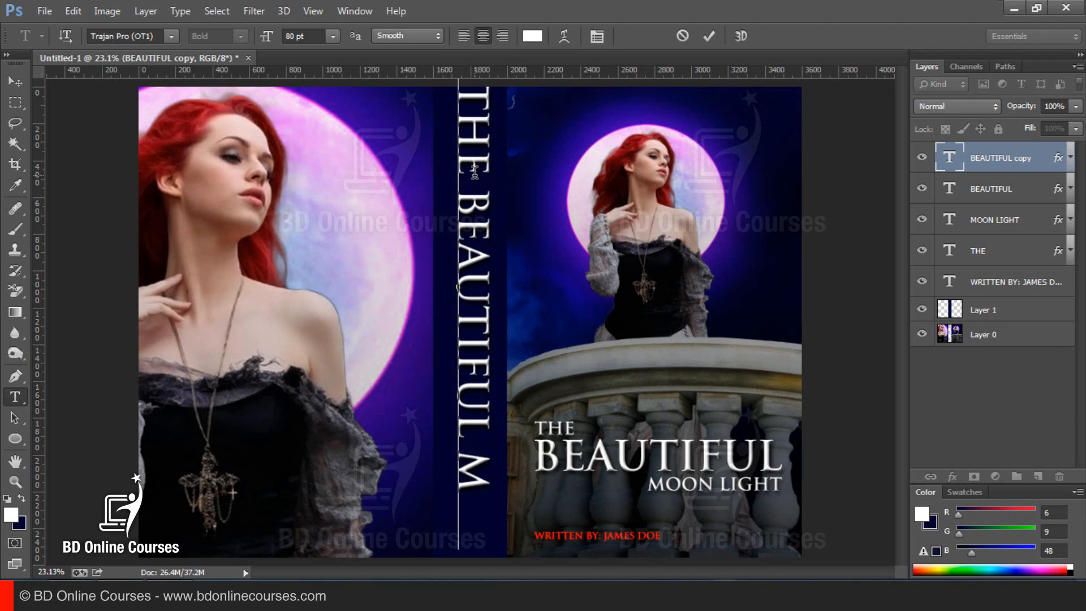
text(OON LIGHT)
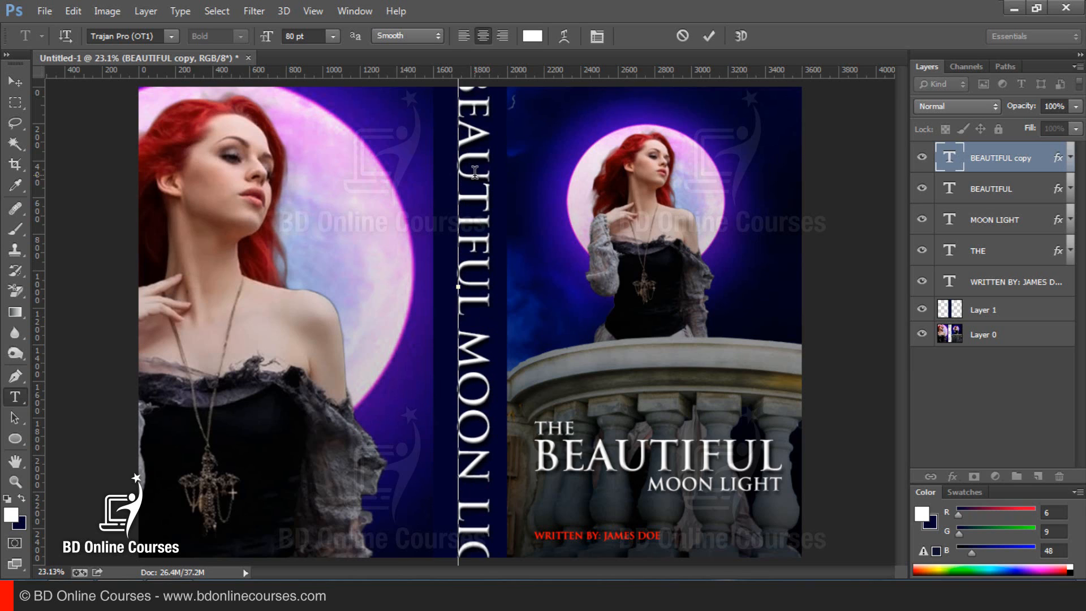
click(18, 106)
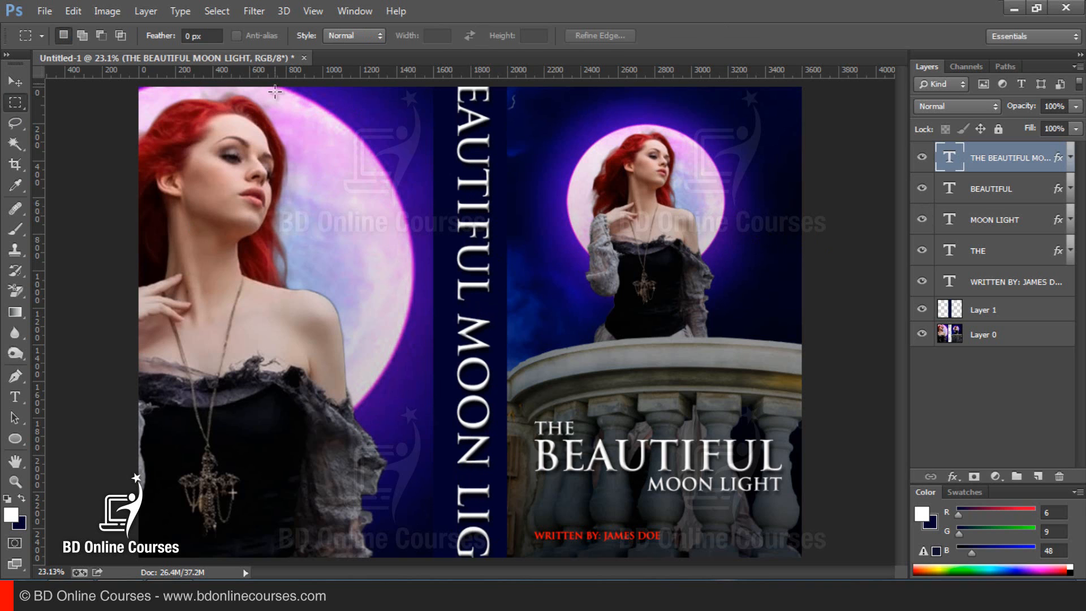
Step: Scale the spine title proportionally to fit within the cover's height and shift it toward the front-cover side of the navy strip
right_click(531, 192)
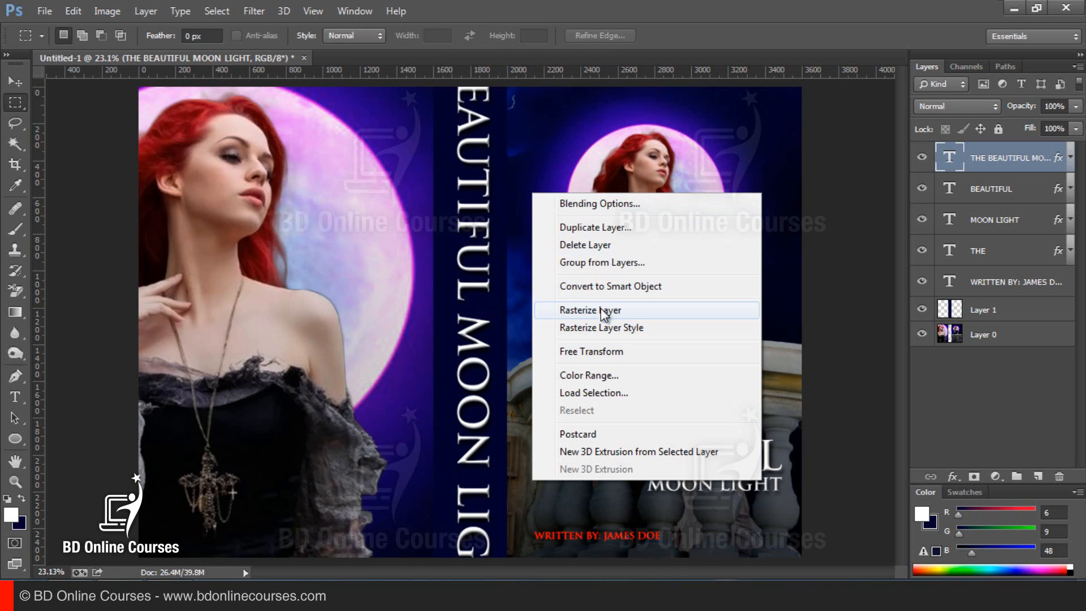
click(601, 351)
key(ctrl+minus)
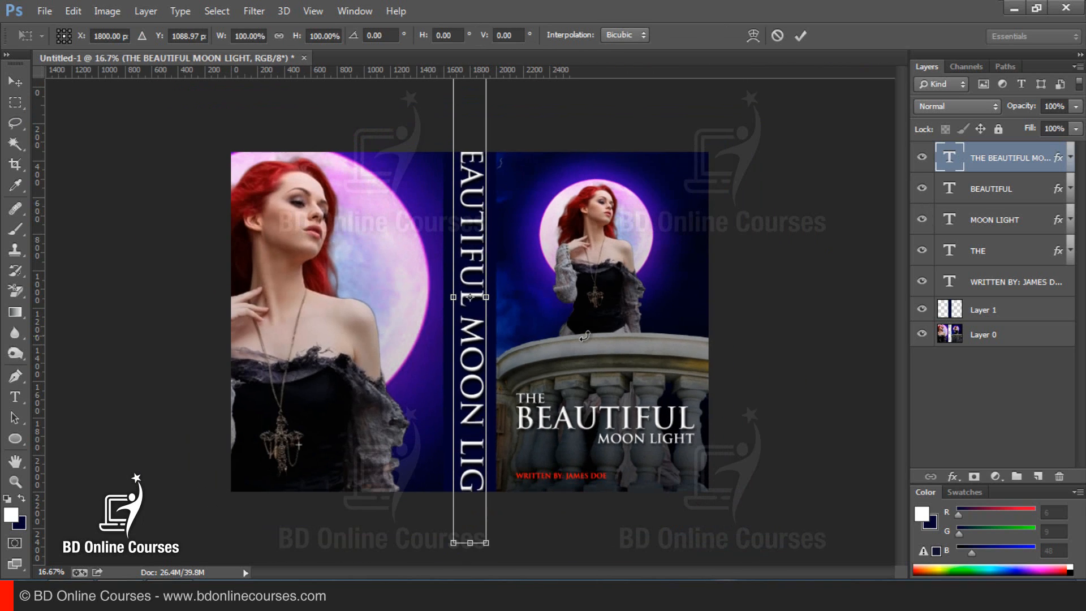
drag(484, 544, 469, 453)
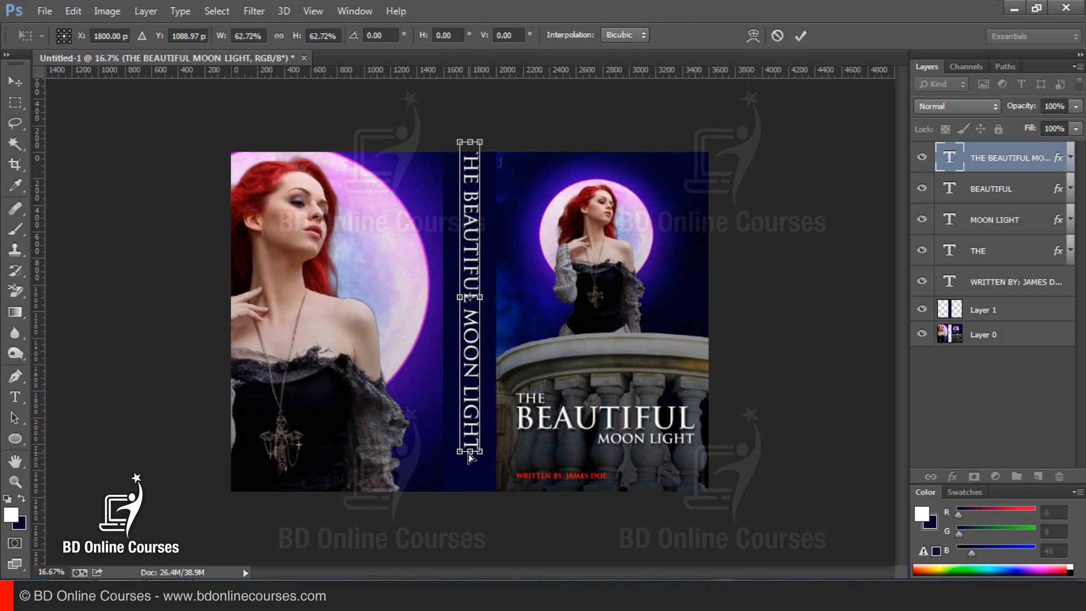
key(ctrl+plus)
mouse_move(471, 143)
mouse_down()
mouse_move(474, 158)
mouse_move(487, 143)
mouse_up()
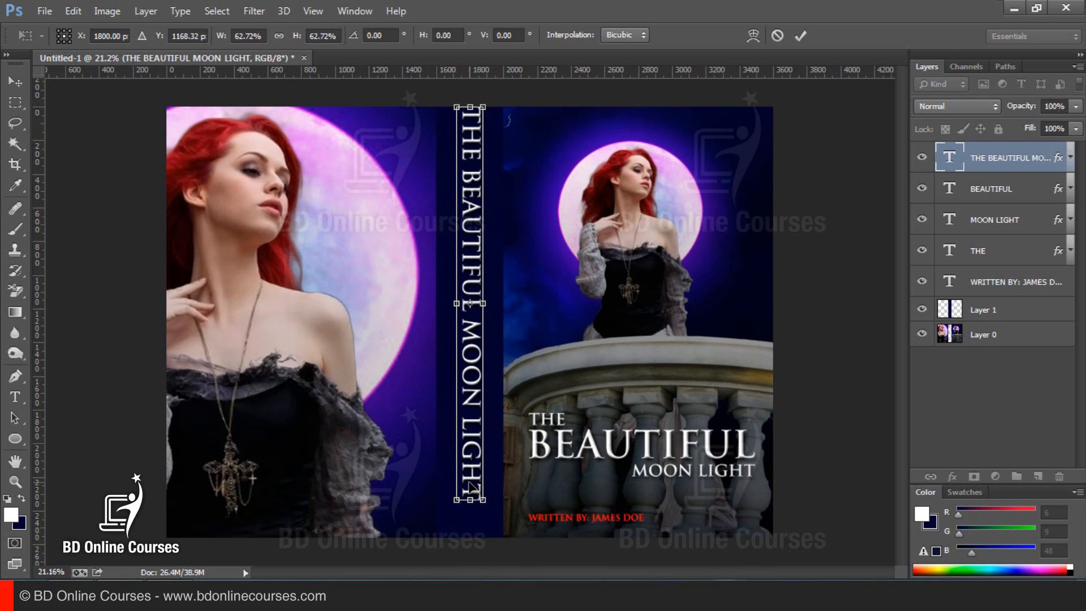
drag(486, 500, 487, 510)
drag(474, 438, 474, 452)
key(Return)
key(m)
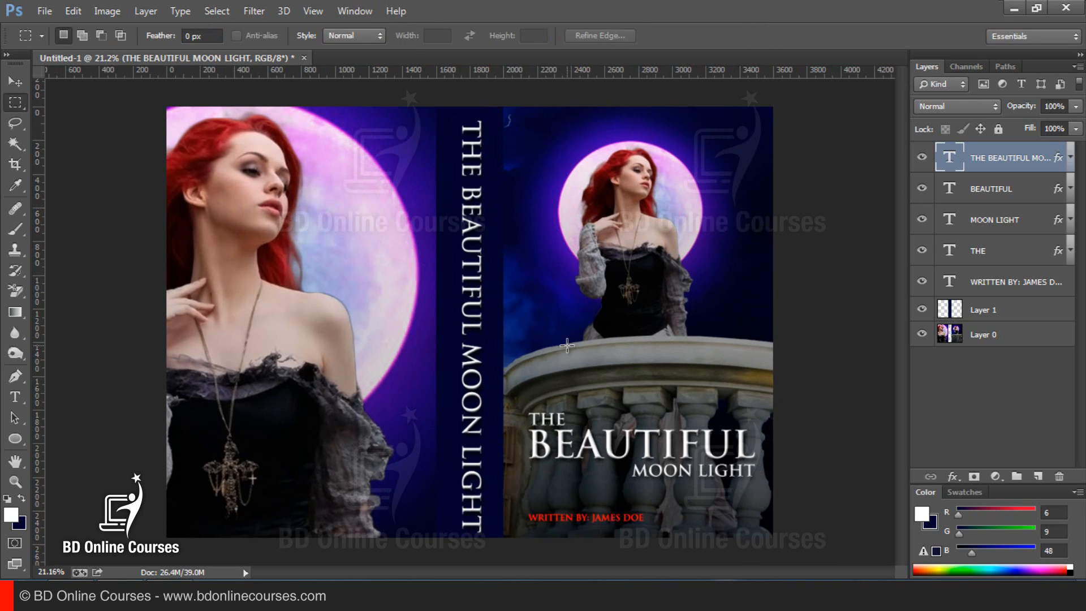
scroll(566, 344, up, 1)
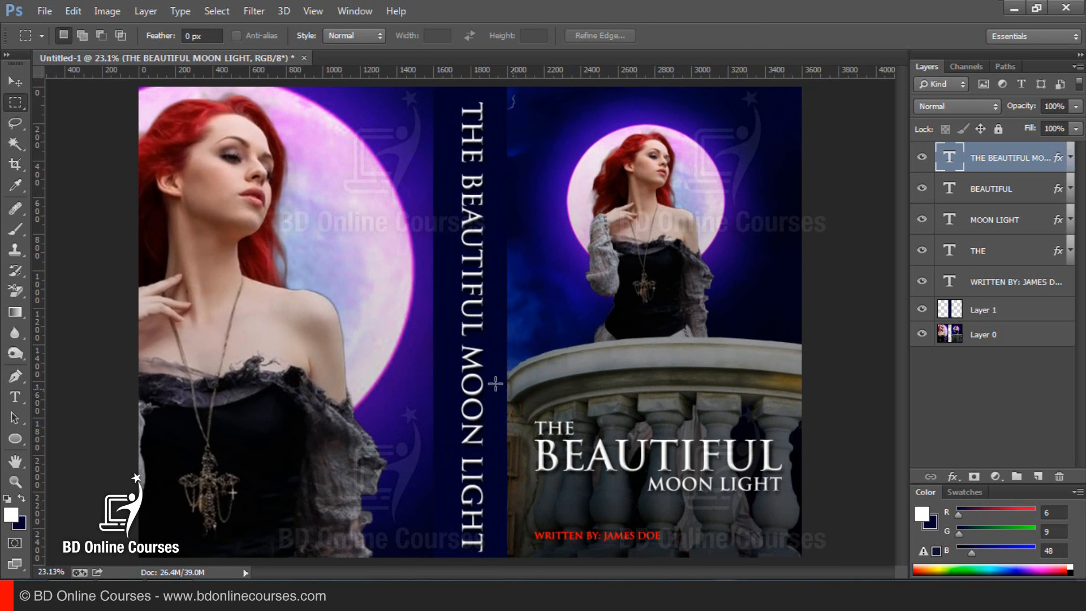
drag(473, 382, 484, 383)
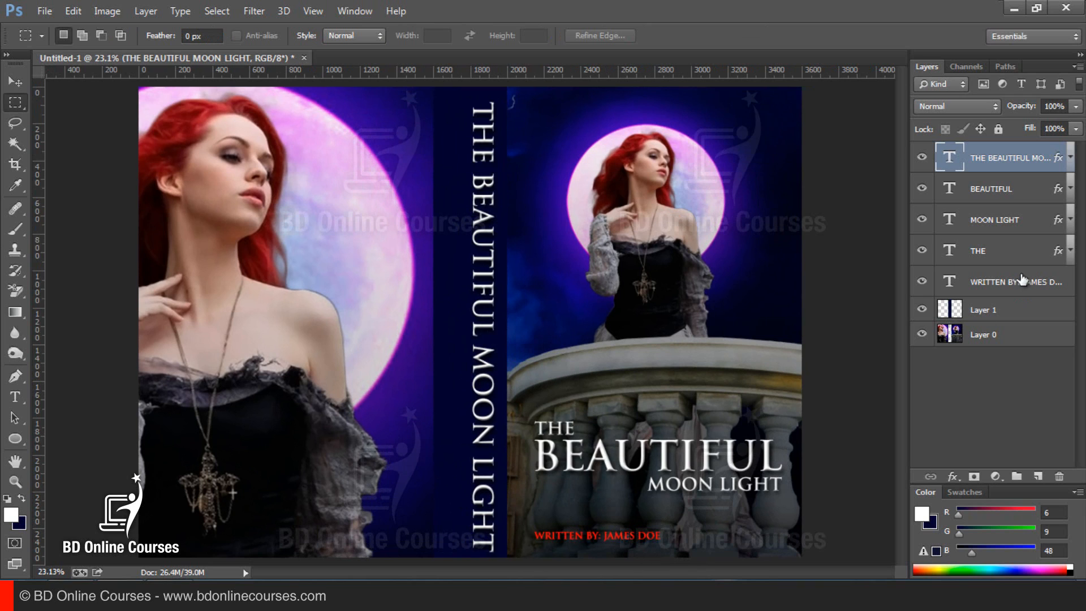
Step: Duplicate the red author credit, rotate the copy 90° clockwise and place it on the spine between the title and back cover
click(986, 290)
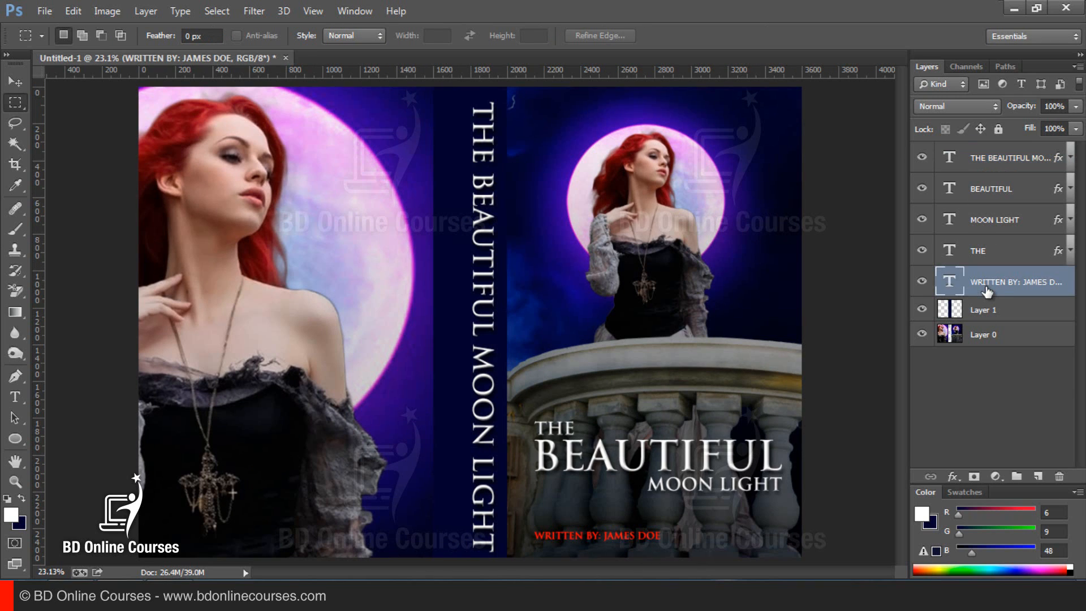
drag(987, 290, 1038, 477)
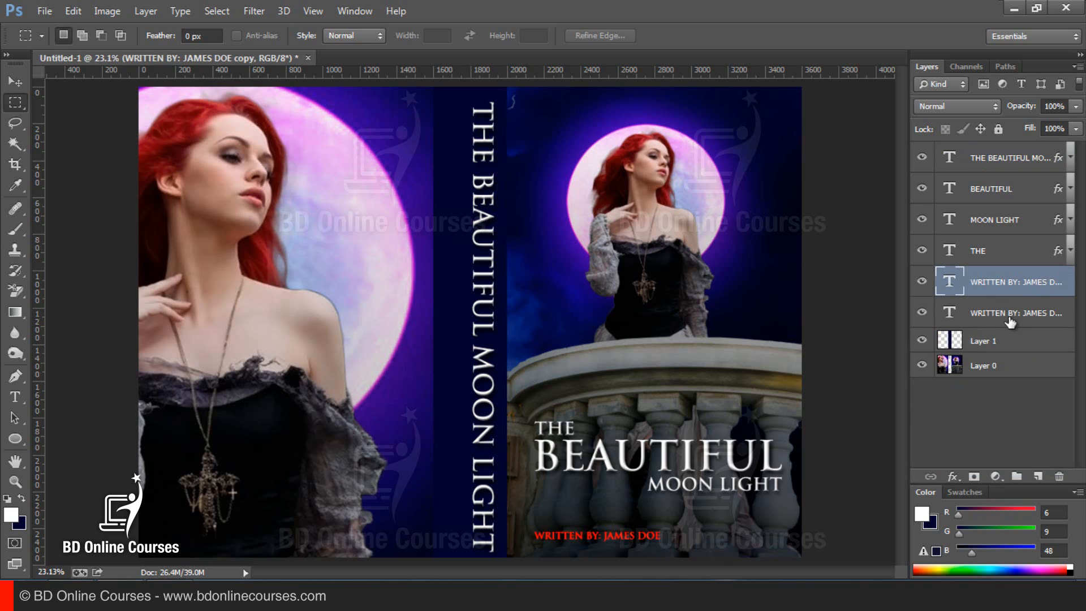
key(ctrl+t)
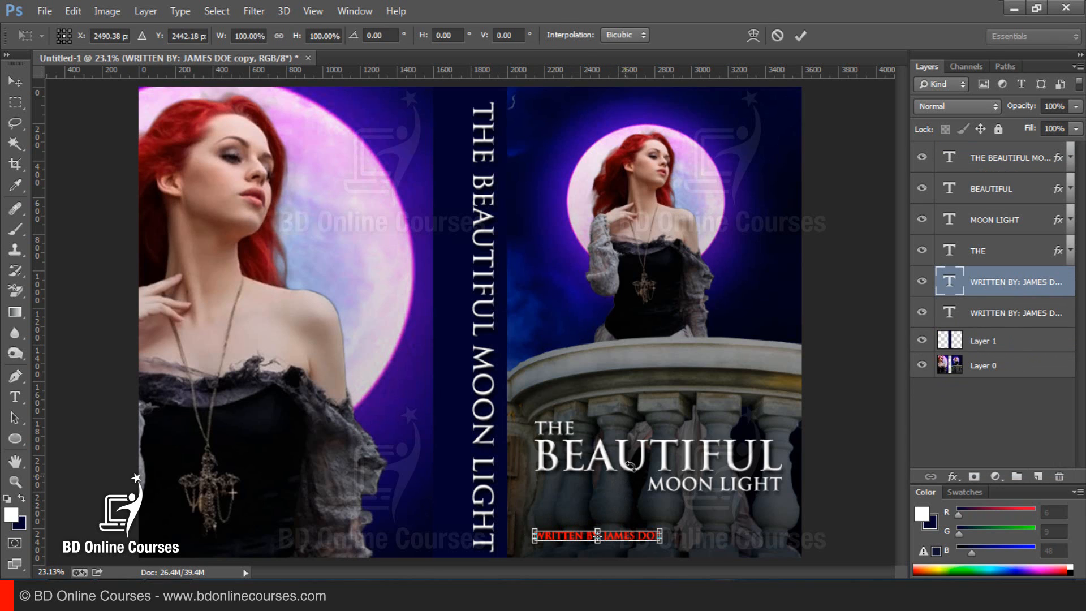
drag(609, 427, 701, 540)
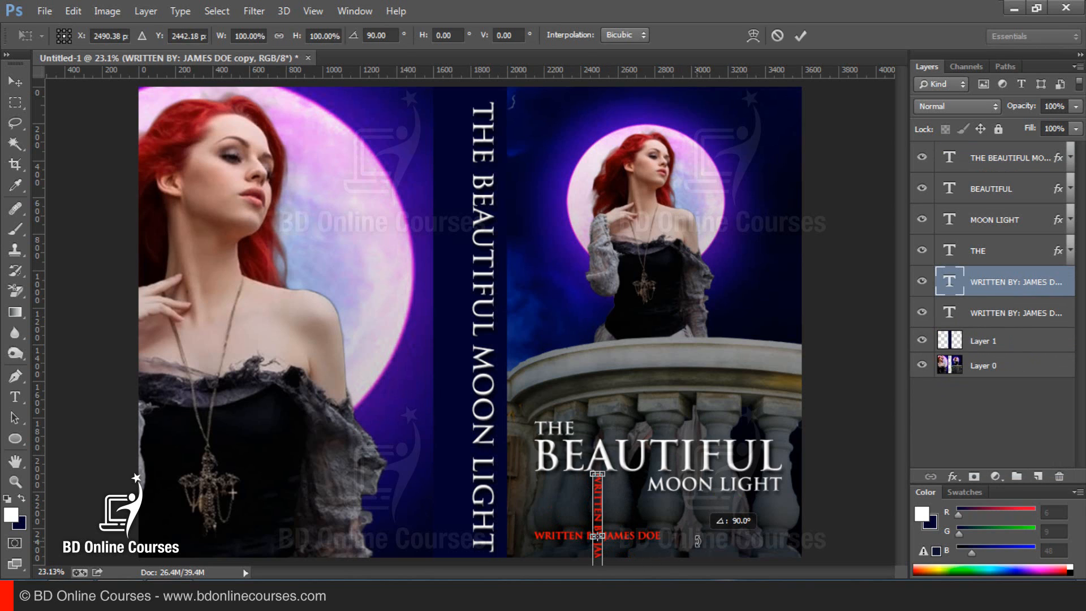
drag(601, 504, 456, 252)
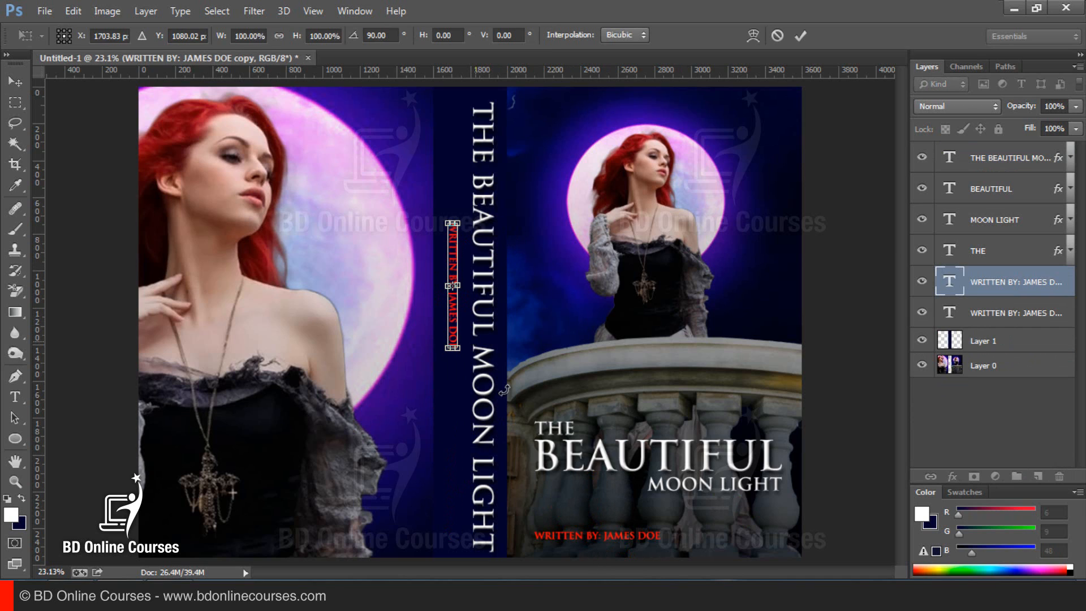
key(Return)
key(m)
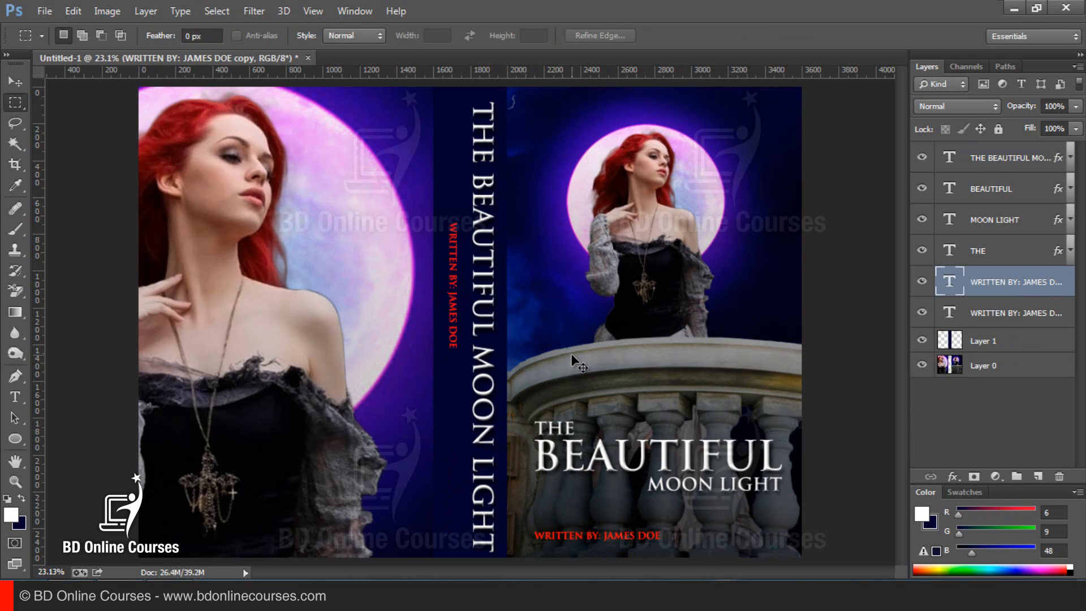
Step: Nudge the original author credit on the front cover slightly to the left
click(994, 317)
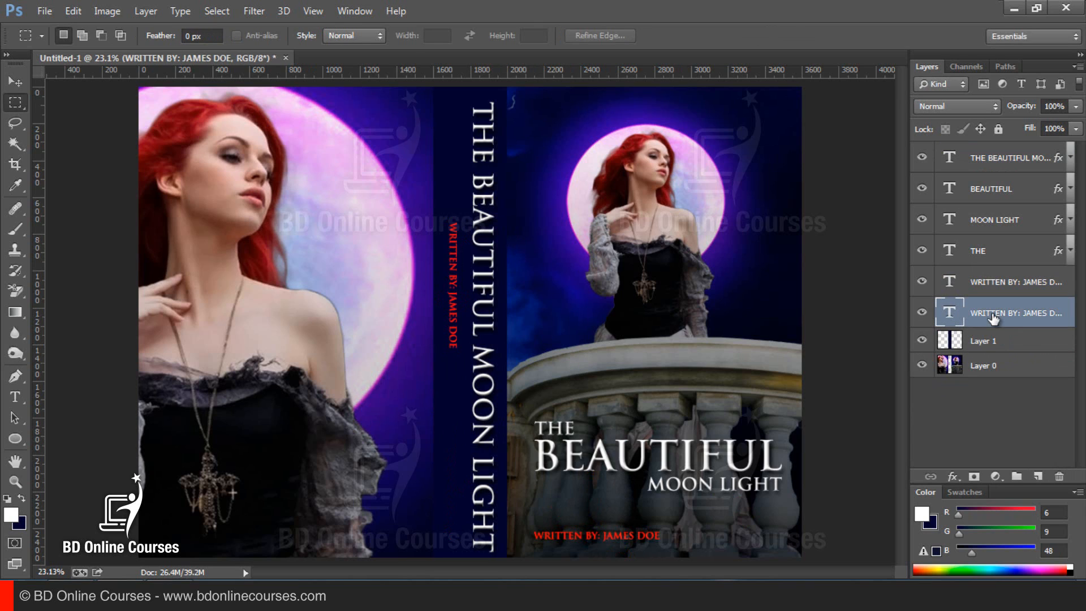
key(ctrl+Left)
key(ctrl+Left)
key(ctrl+Left)
key(ctrl+Left)
key(ctrl+Left)
key(ctrl+Left)
key(ctrl+Left)
key(ctrl+Left)
key(ctrl+Left)
key(ctrl+Left)
key(ctrl+Left)
key(ctrl+Left)
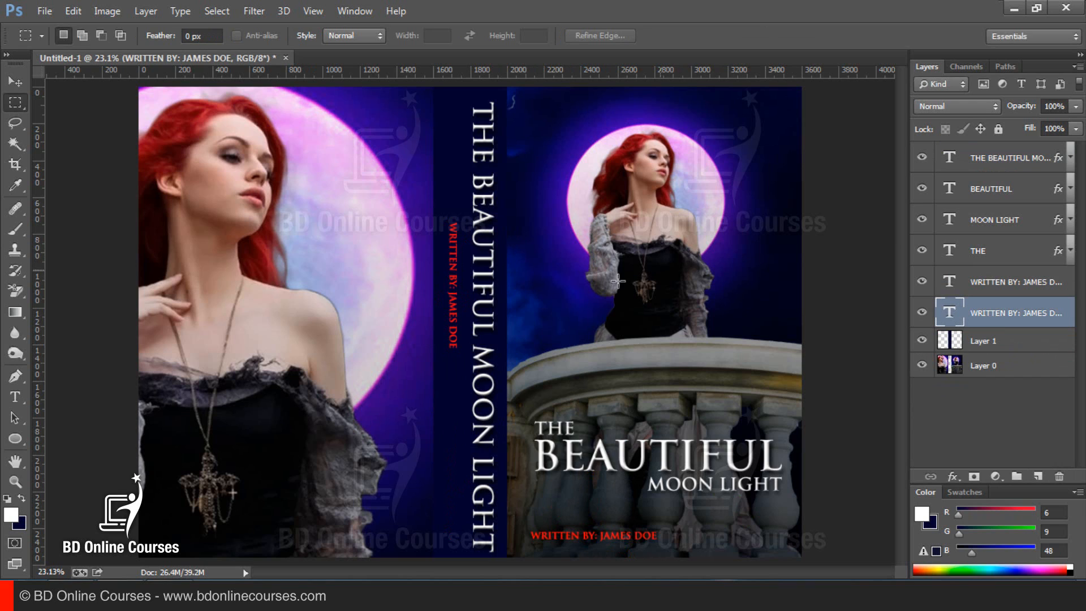
Step: Move the spine title slightly left, closer to the vertical author credit
drag(494, 315, 481, 314)
key(ctrl+minus)
key(ctrl+minus)
key(ctrl+0)
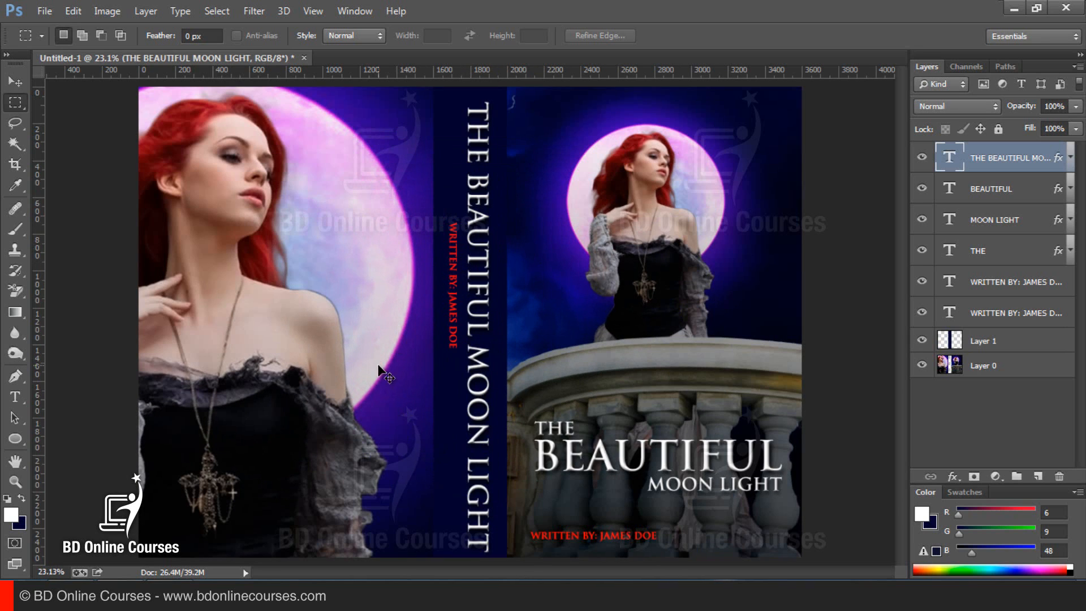
Step: Select the whole back cover area with a rectangular marquee ending at the spine strip's edge, with Layer 0 active
key(ctrl+minus)
drag(227, 150, 456, 578)
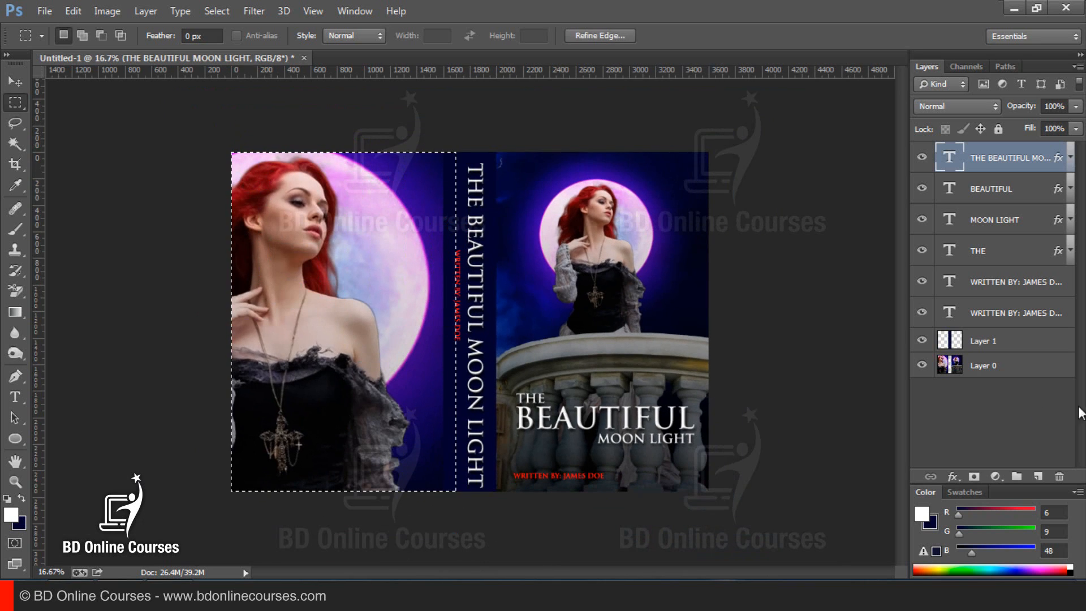
click(991, 368)
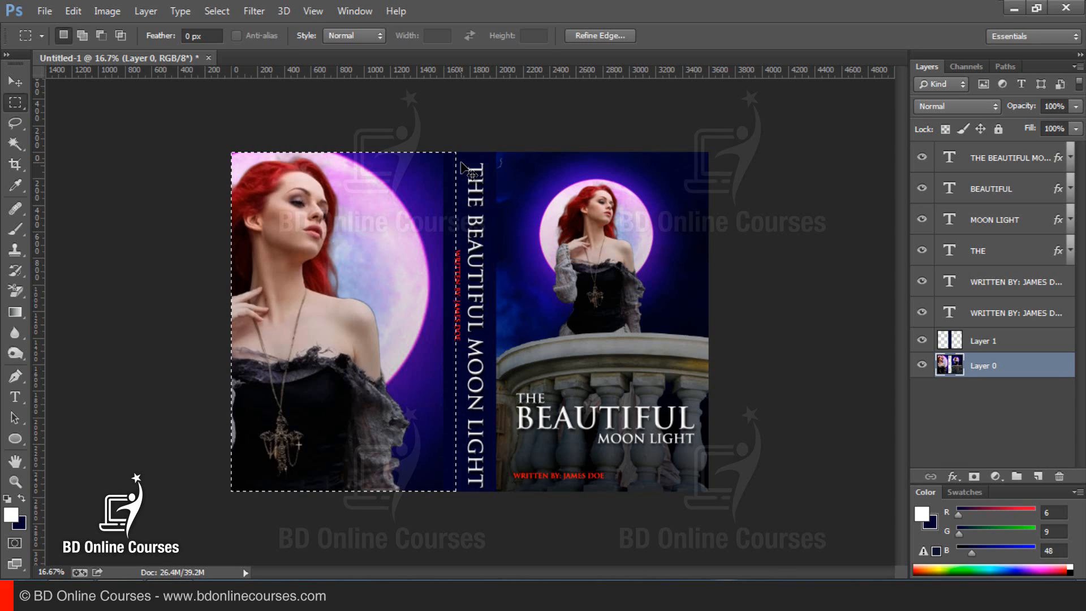
key(ctrl+shift+Left)
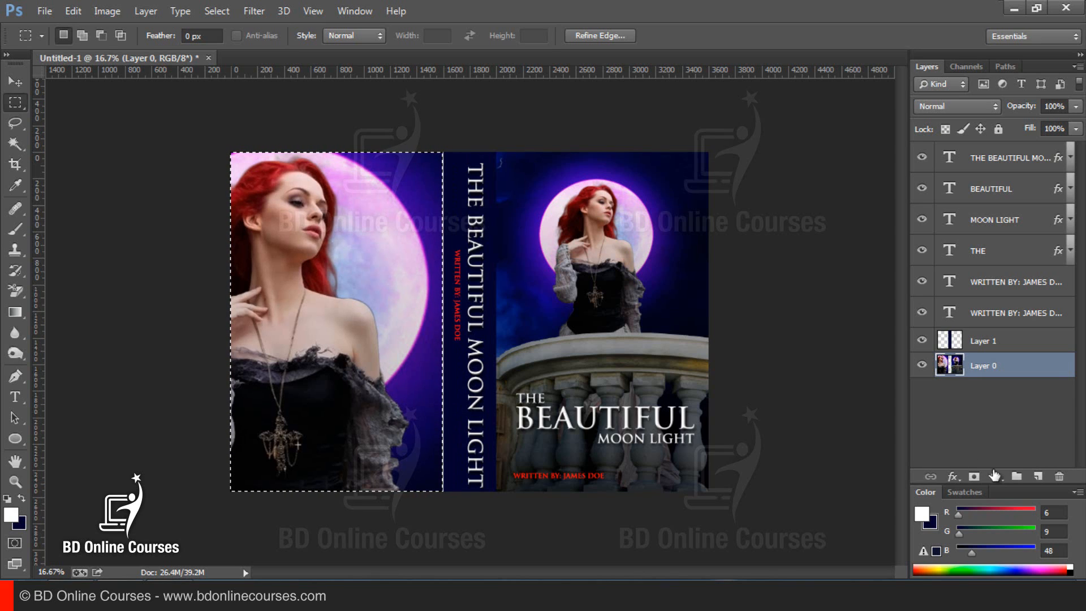
Step: Add a new layer above Layer 0, fill the selected back cover area with the navy background color, and deselect
click(1037, 477)
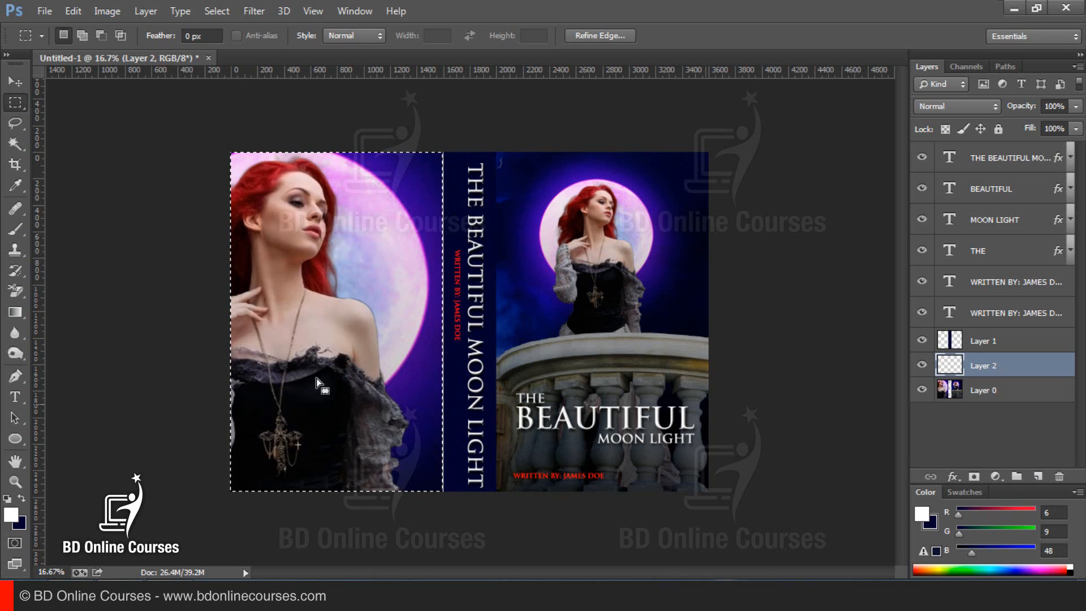
key(ctrl+BackSpace)
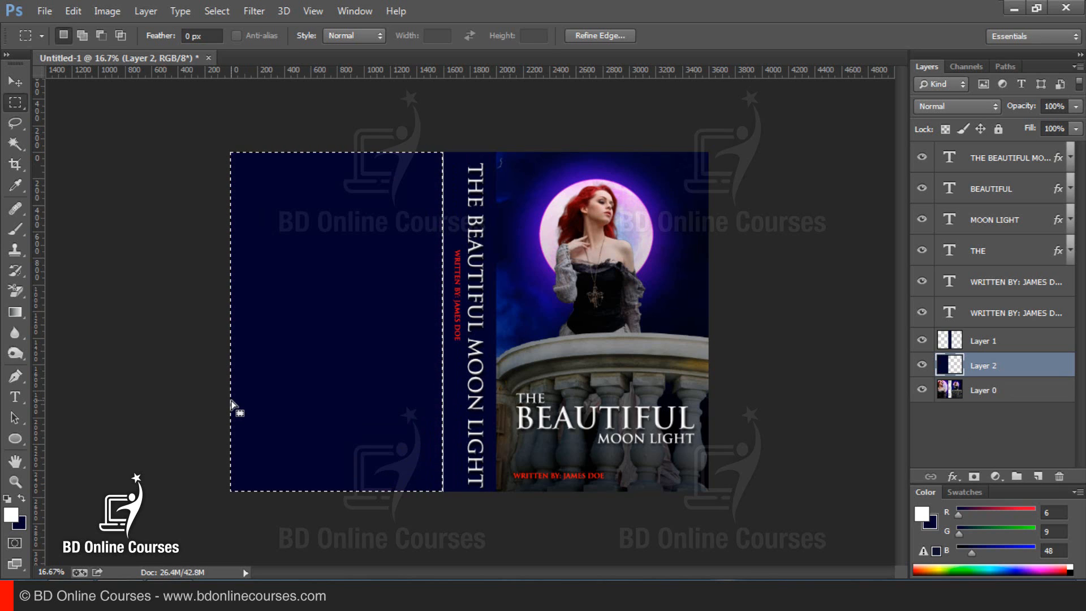
key(ctrl+d)
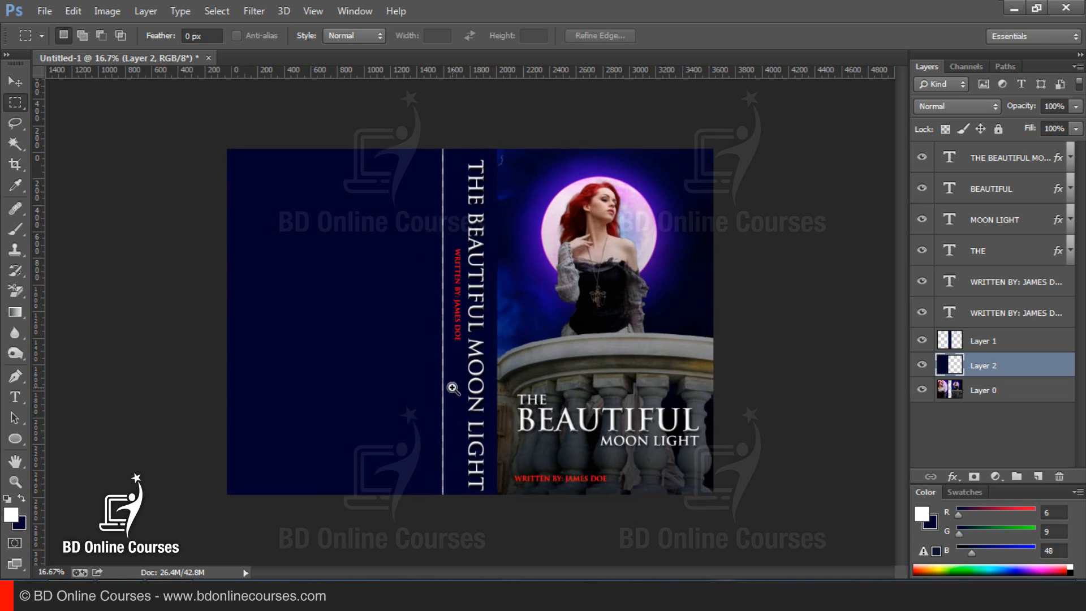
Step: Toggle the visibility of Layer 2 and Layer 1 to examine the light seam between the back cover and spine
key(ctrl+plus)
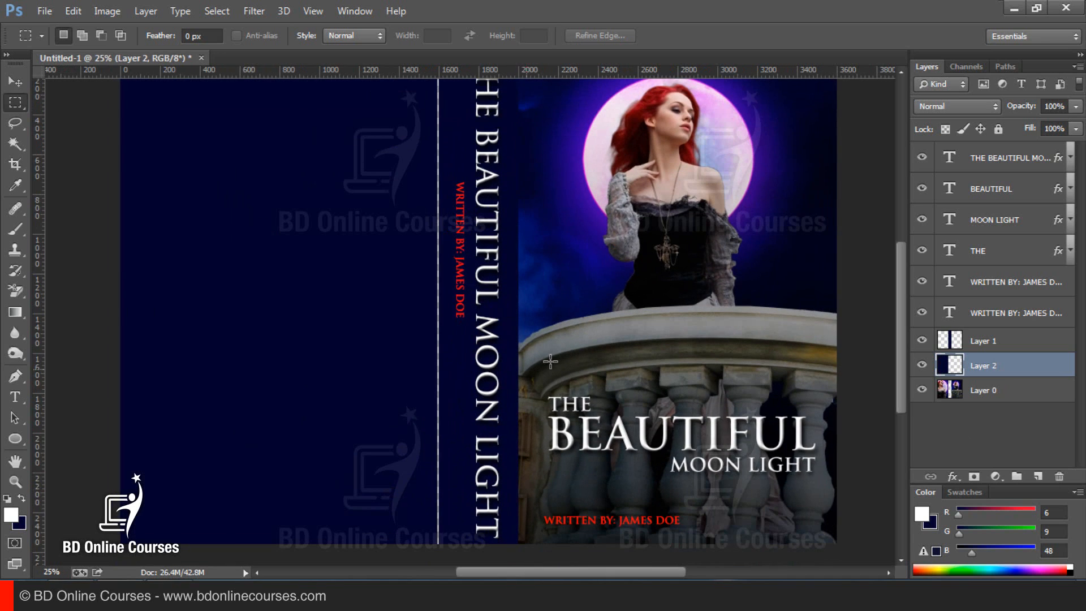
click(922, 365)
click(922, 365)
click(973, 324)
click(987, 343)
click(922, 341)
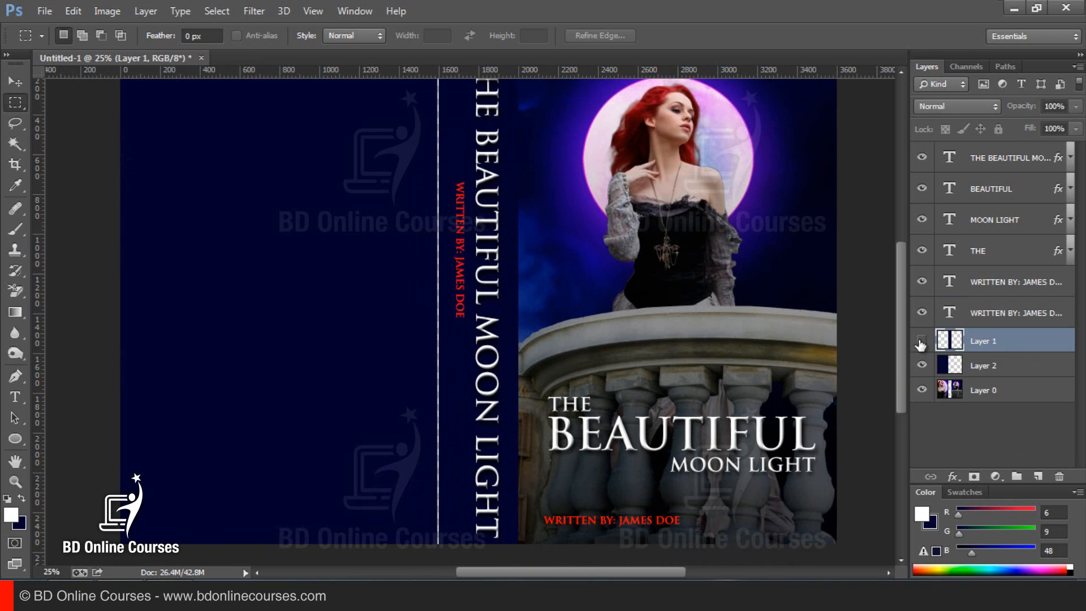
click(922, 341)
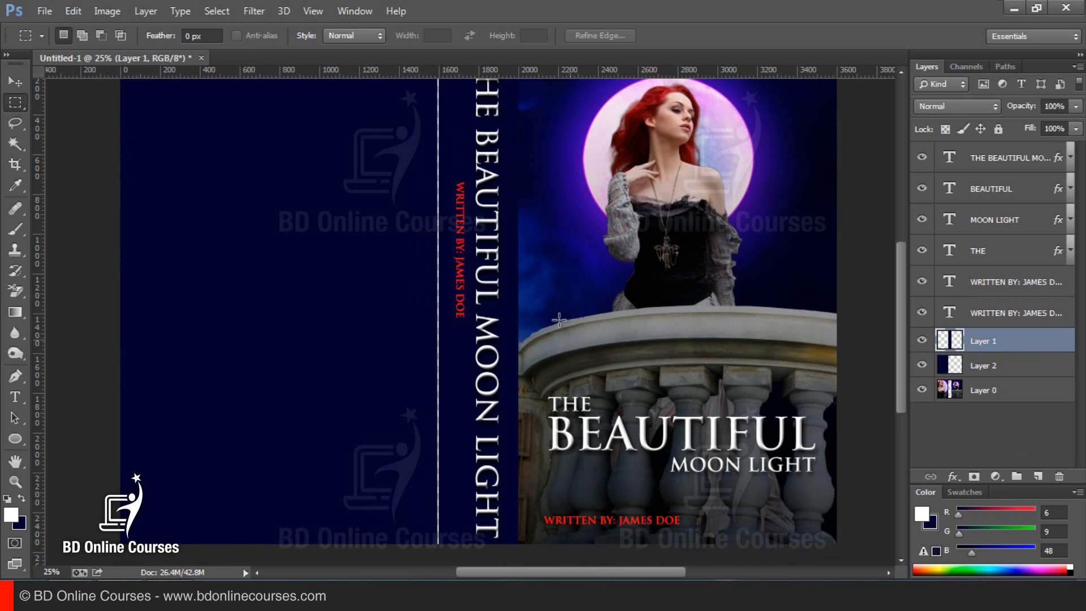
Step: Shift the Layer 1 spine strip slightly left with Free Transform, to an X position of 1796 px
right_click(552, 279)
click(600, 439)
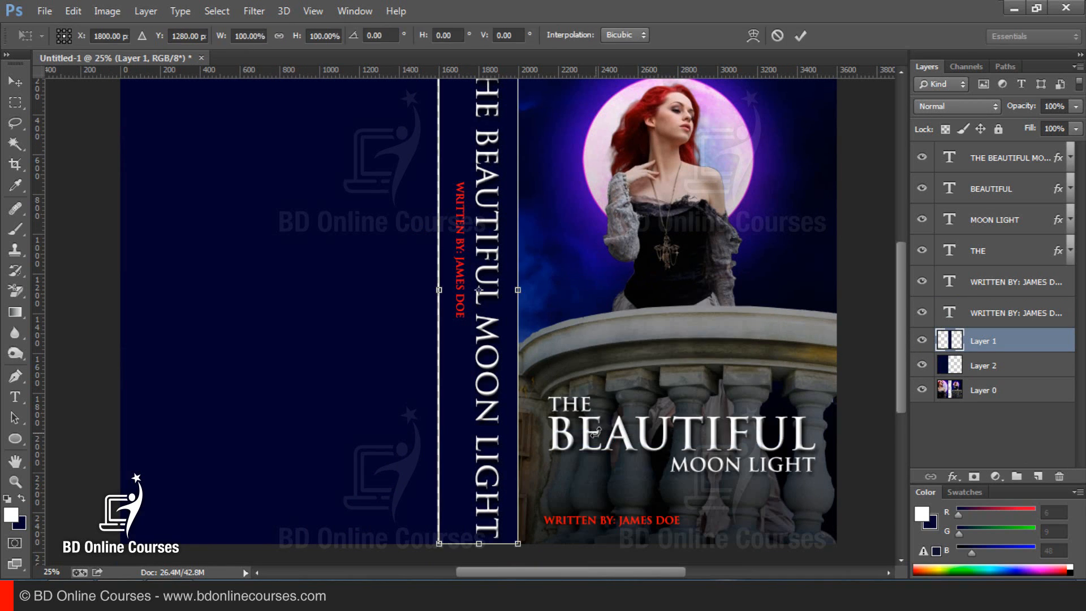
key(Left)
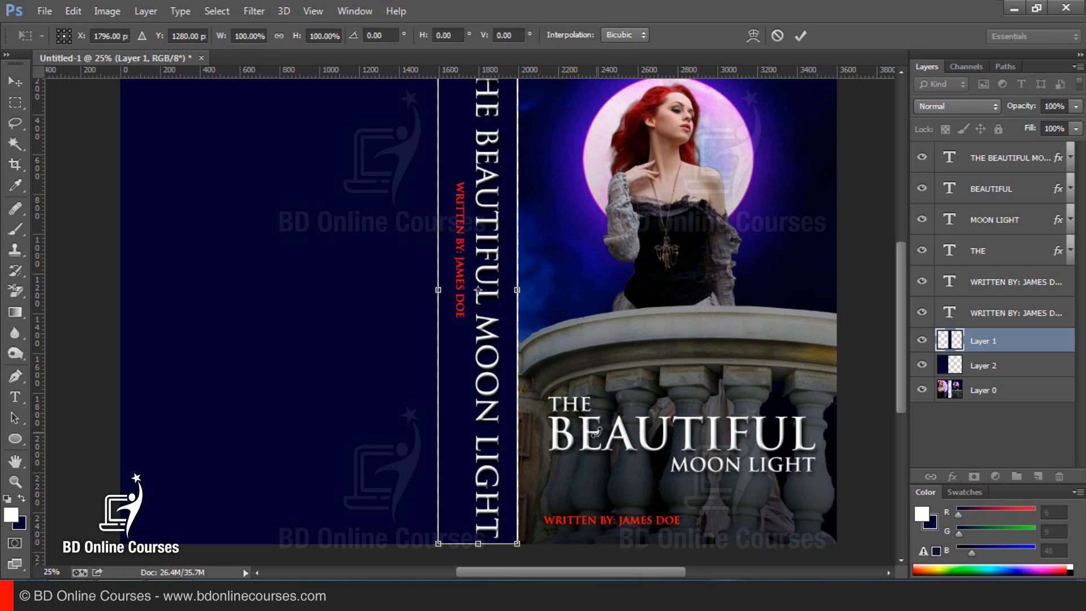
key(Return)
key(m)
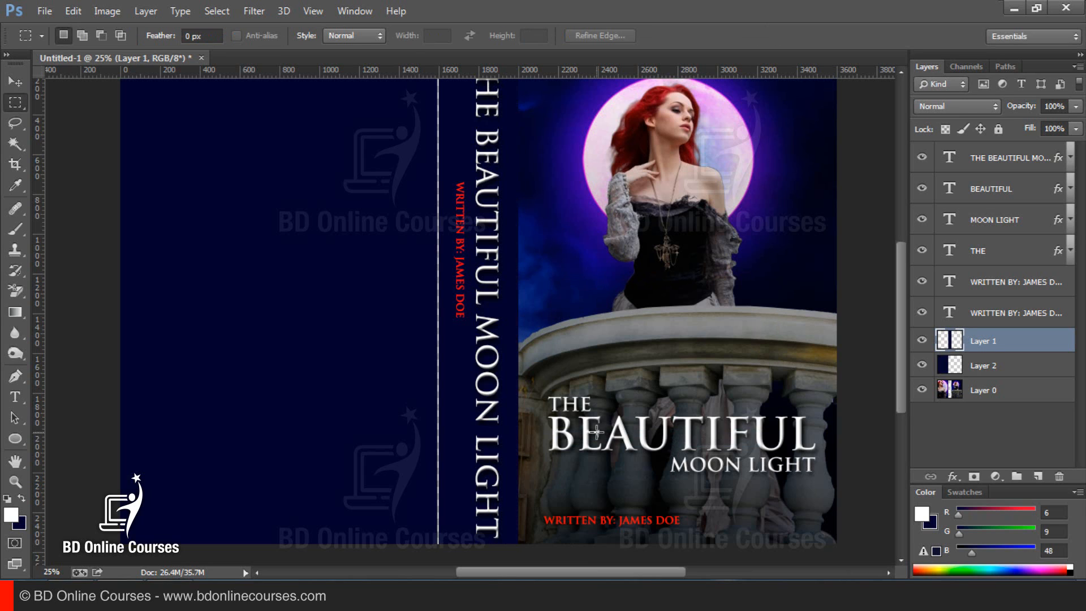
scroll(498, 339, up, 1)
scroll(499, 338, down, 1)
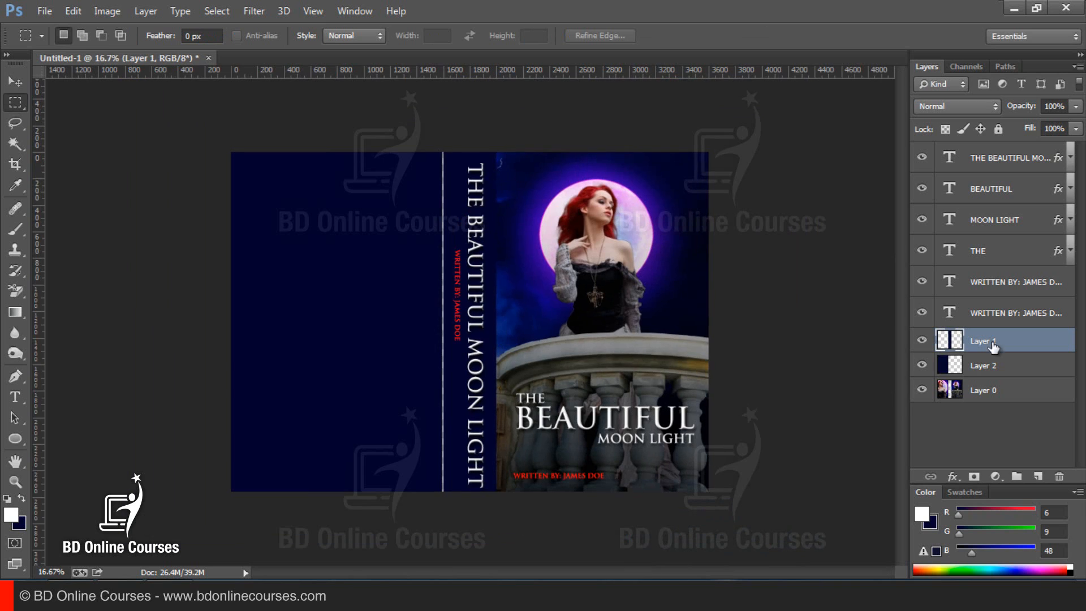
Step: With Layer 0 active, marquee the back cover up to the spine, close the light seam there, and deselect
click(977, 396)
drag(163, 107, 442, 559)
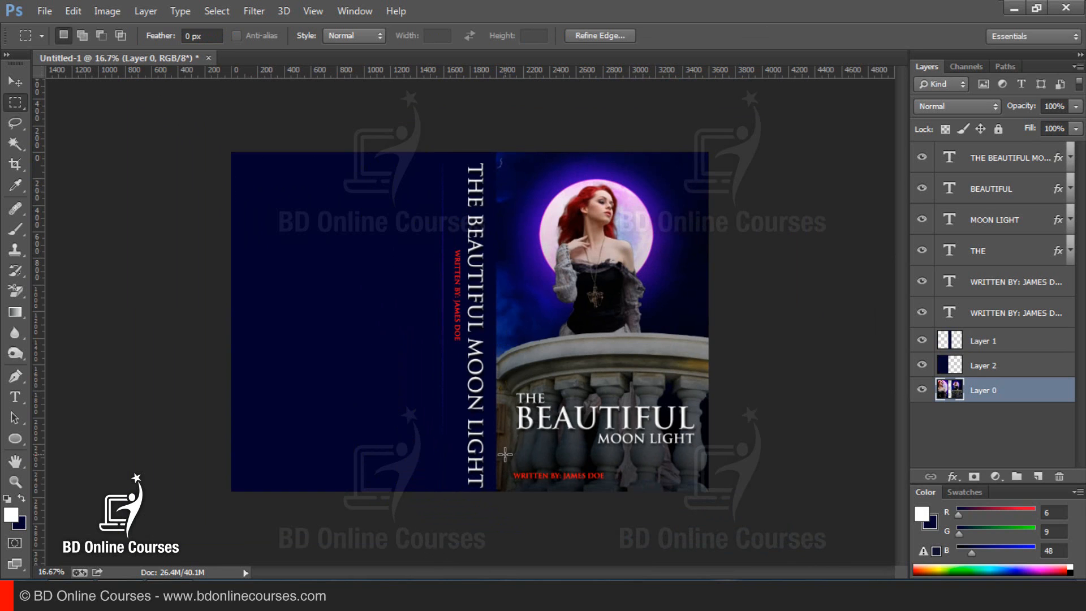
key(ctrl+d)
ctrl+click(403, 370)
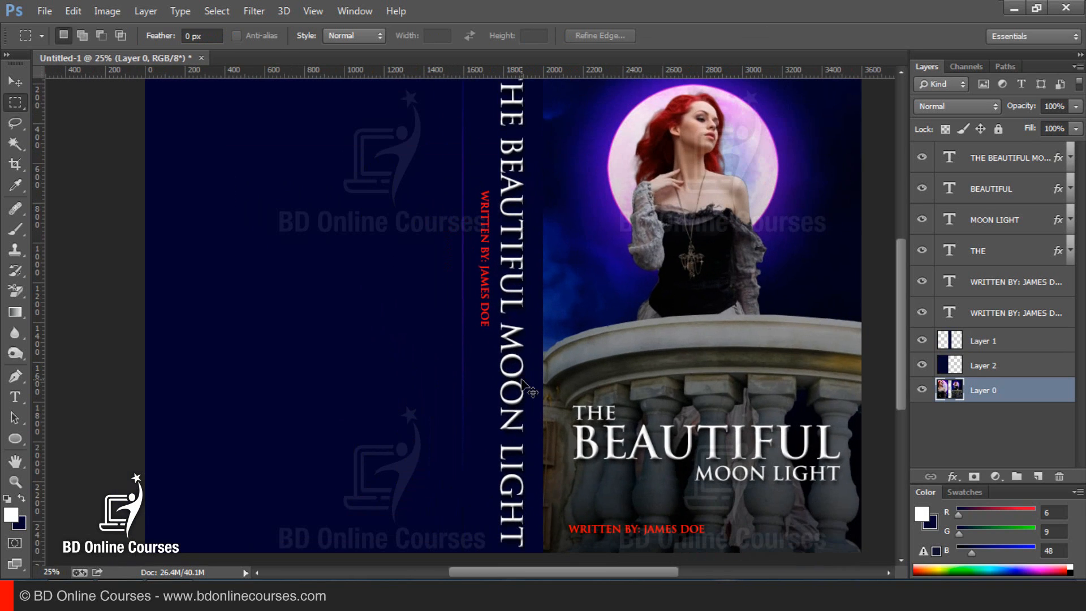
key(ctrl+0)
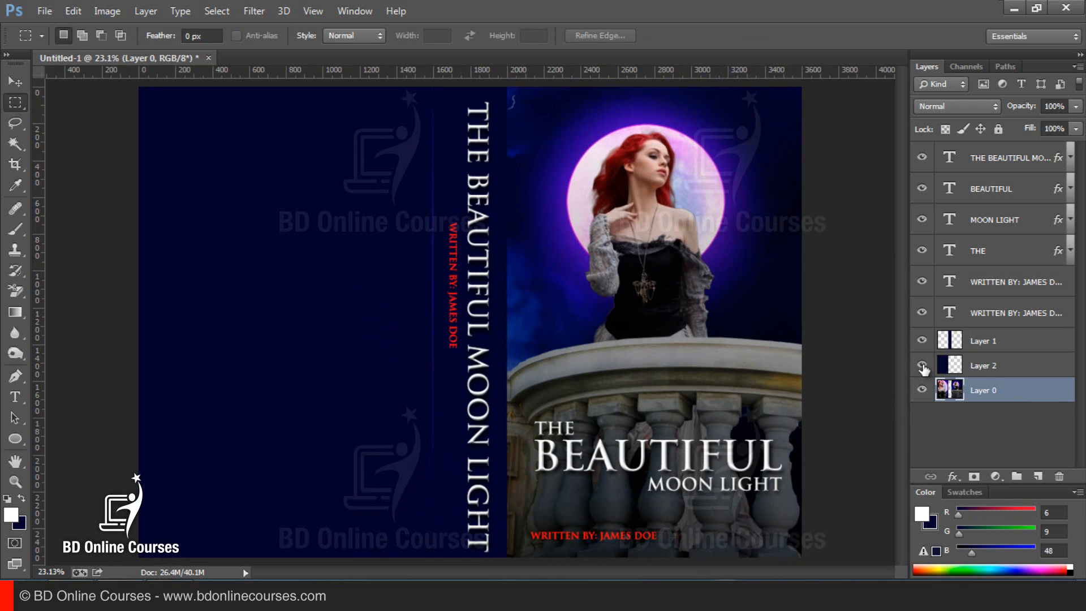
Step: Hide Layer 2 and select the back cover picture on Layer 0 with a rectangular marquee
click(922, 365)
click(922, 366)
click(922, 365)
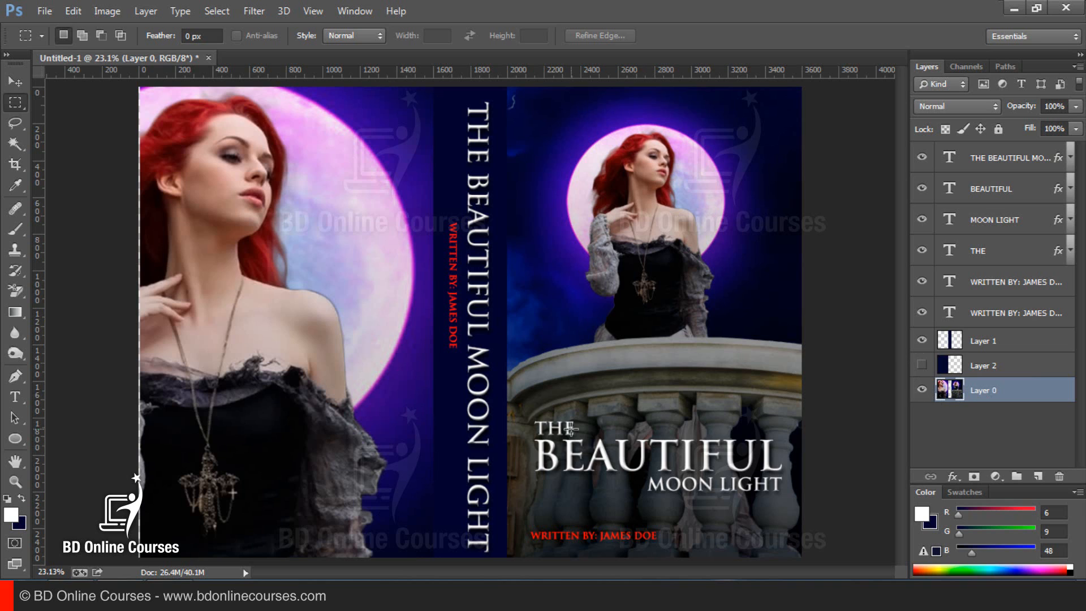
key(ctrl+minus)
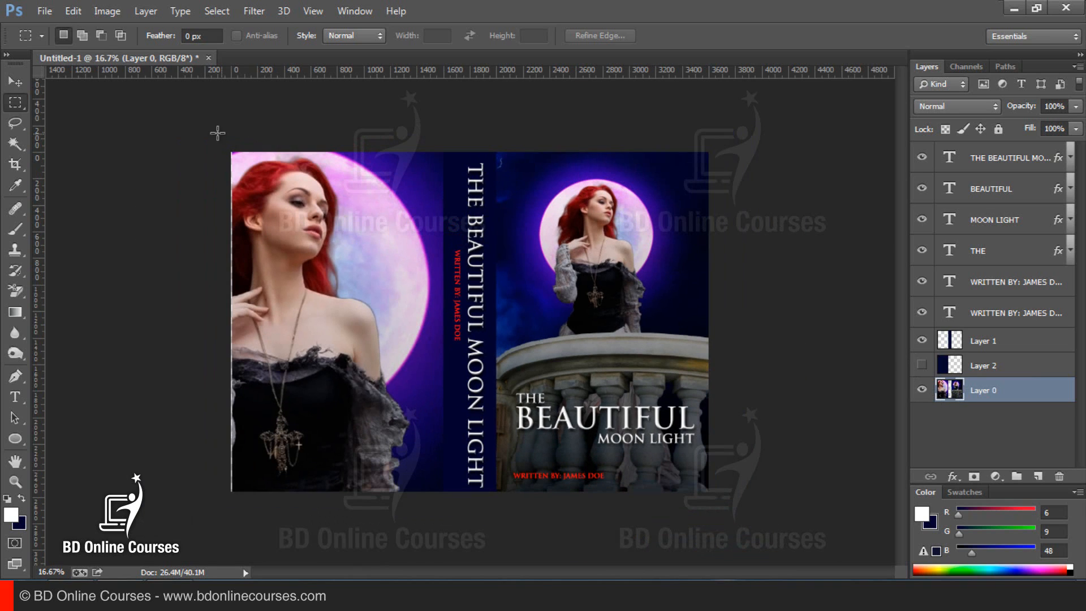
drag(215, 133, 471, 535)
key(ctrl+t)
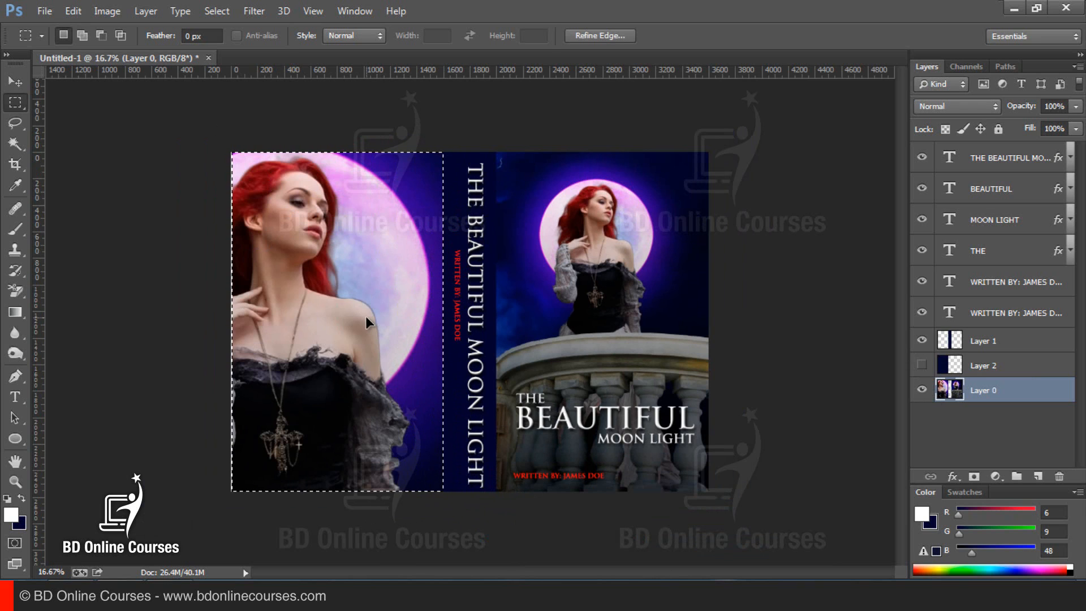
Step: Stretch the selected back cover picture slightly to the canvas's left edge with Free Transform, and deselect
key(ctrl+plus)
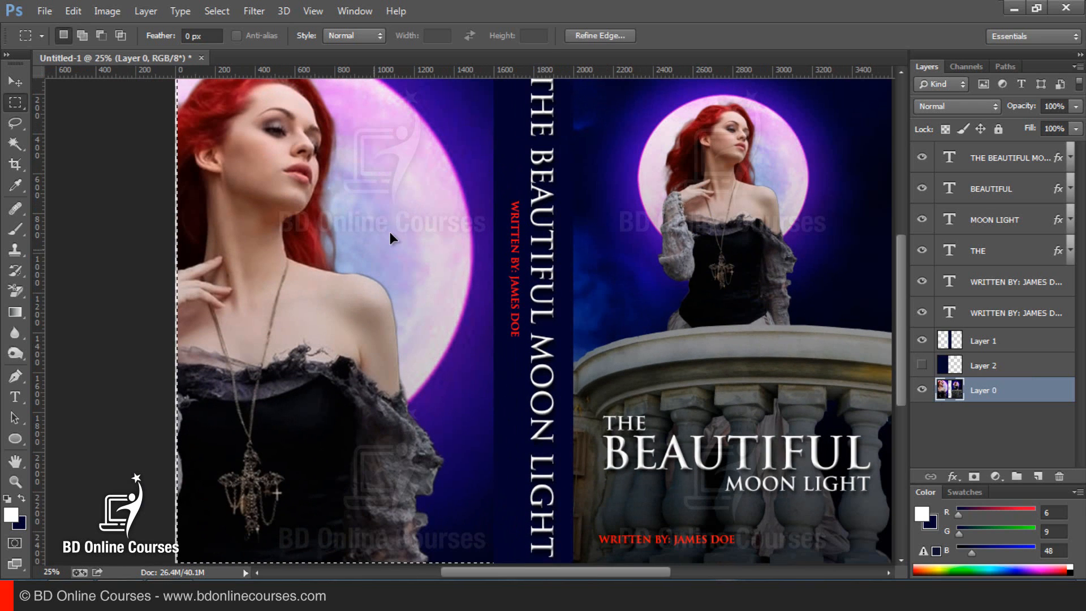
right_click(390, 233)
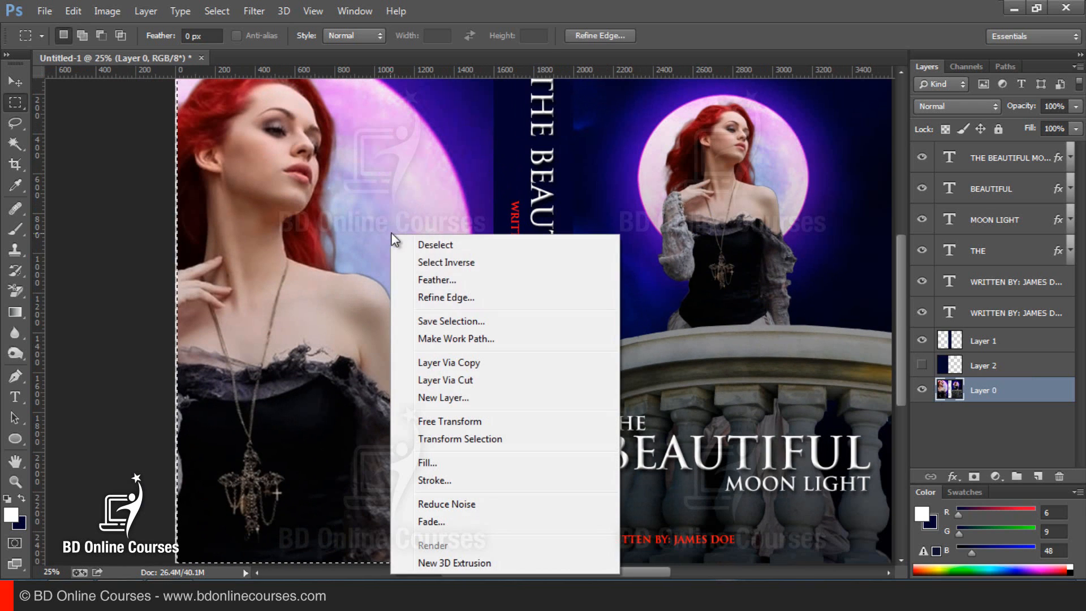
click(453, 420)
drag(176, 309, 175, 308)
key(Return)
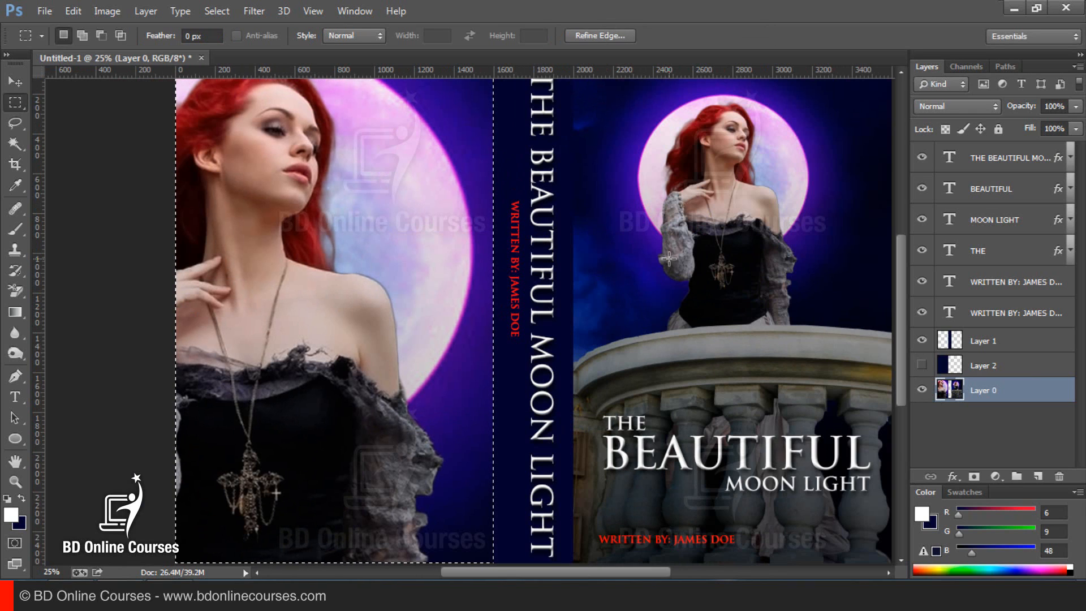
key(ctrl+d)
key(ctrl+minus)
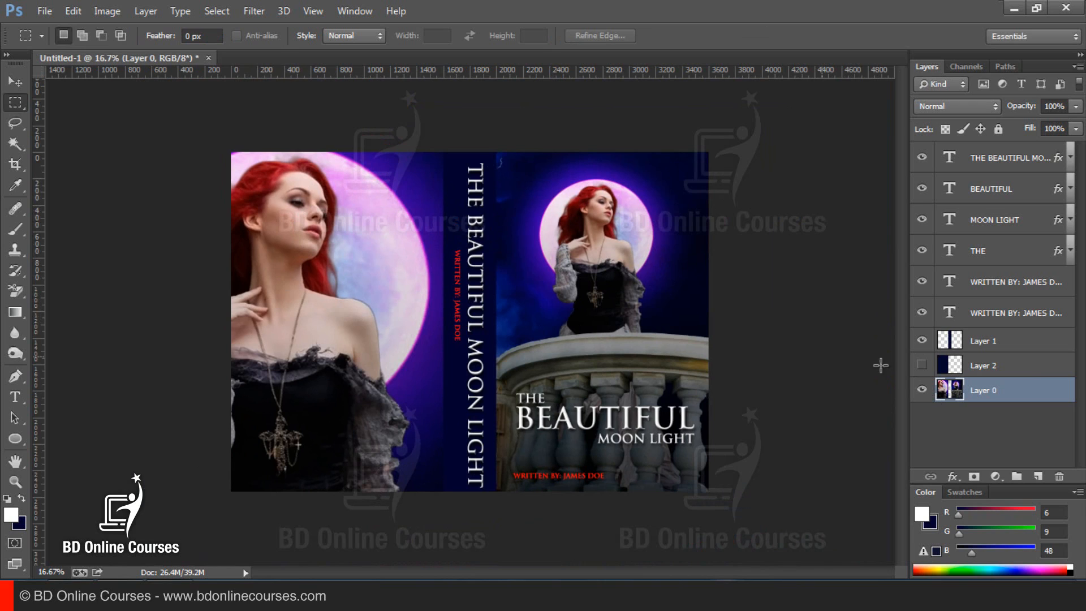
Step: Show Layer 2 again and turn its fill black with Curves by lowering the RGB output to 0 at input 255
click(922, 364)
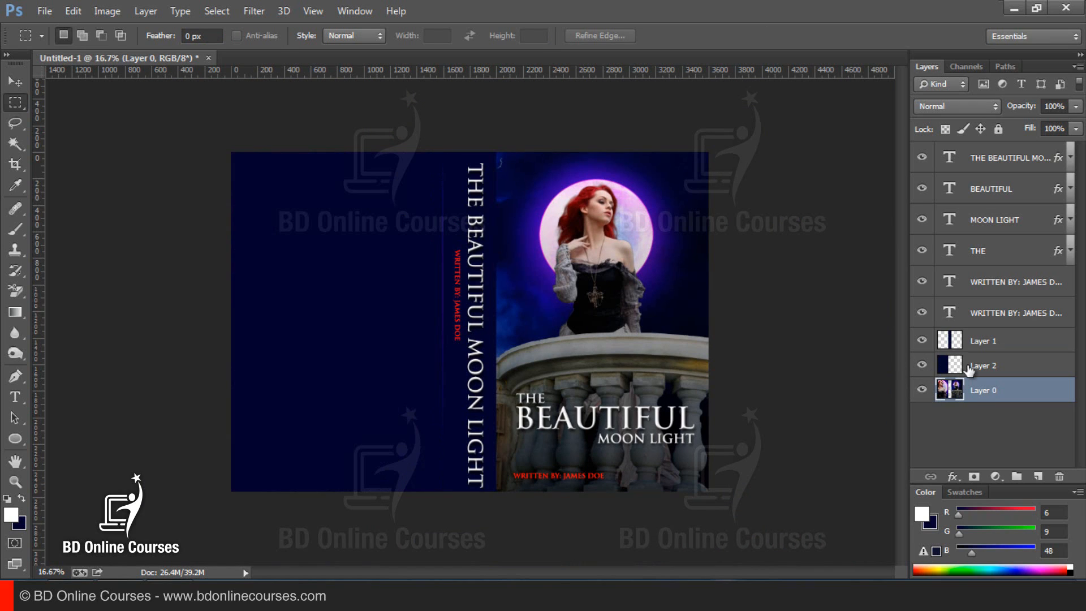
click(970, 369)
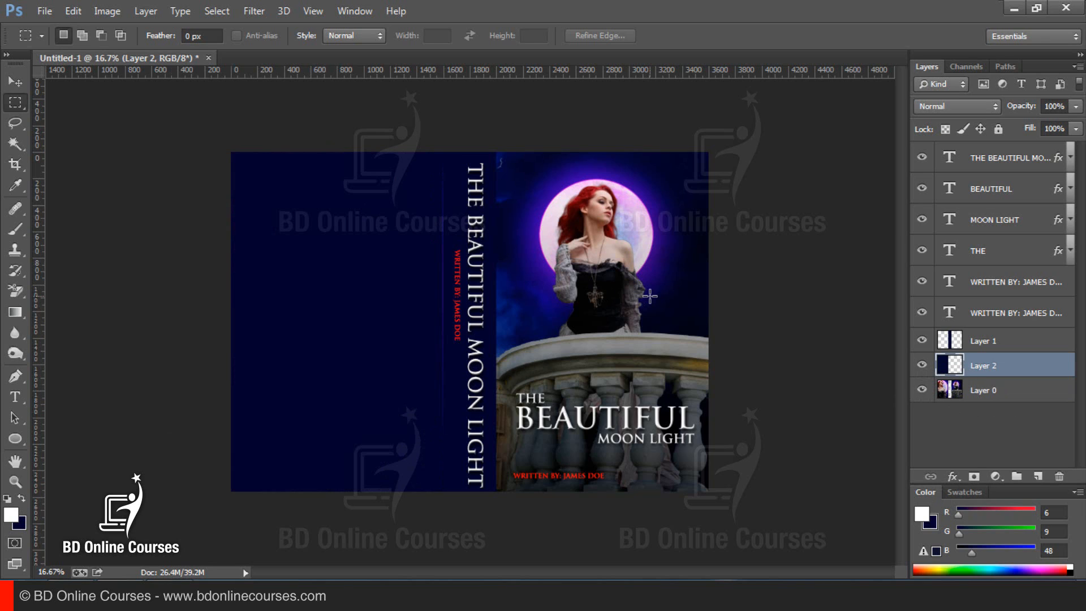
click(145, 12)
mouse_move(107, 11)
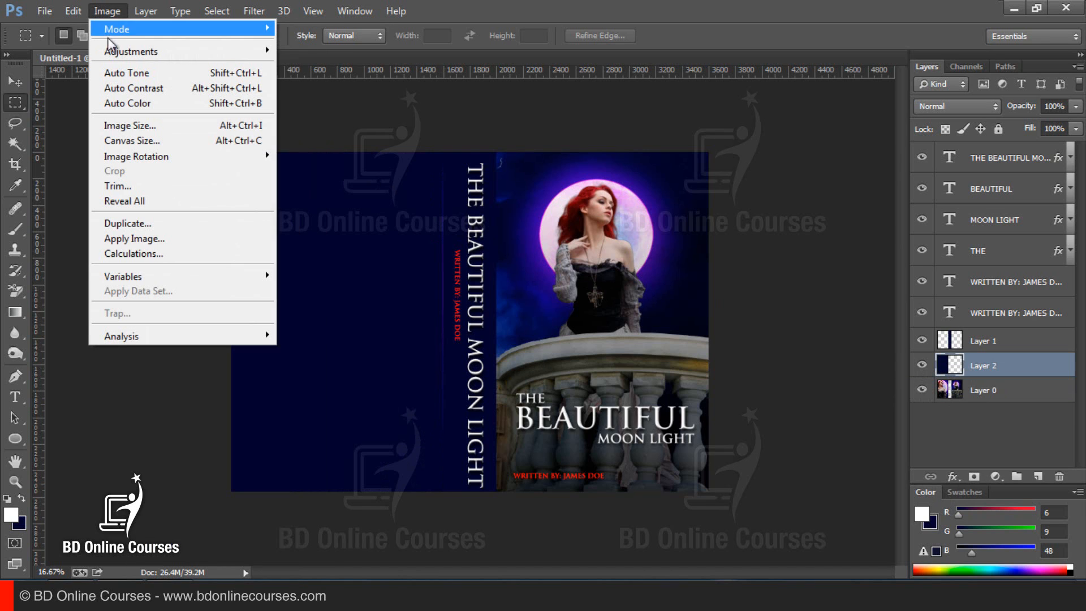
mouse_move(113, 51)
click(308, 80)
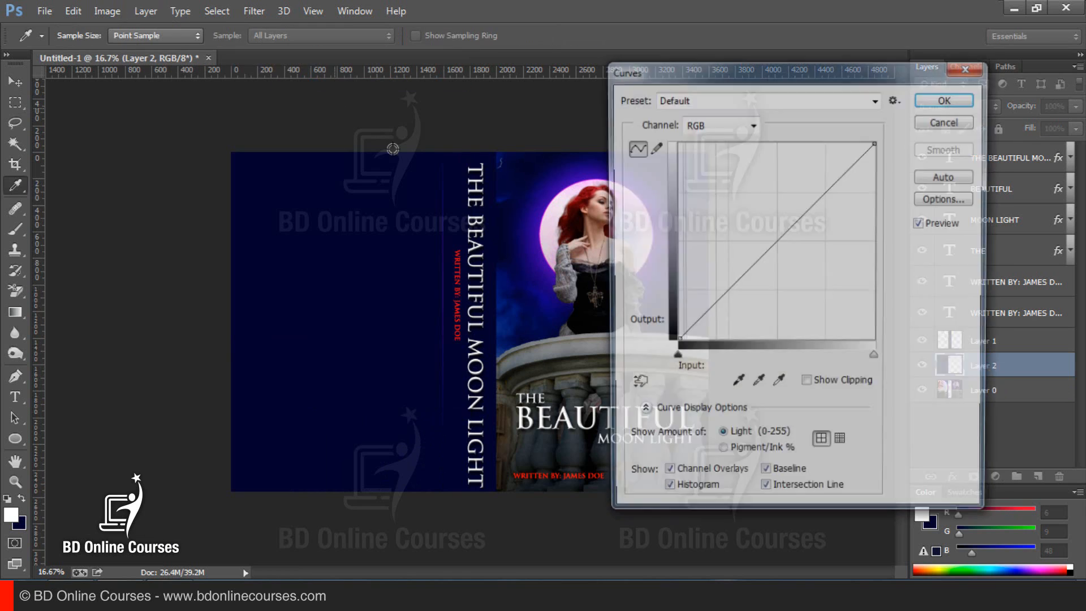
drag(874, 142, 932, 369)
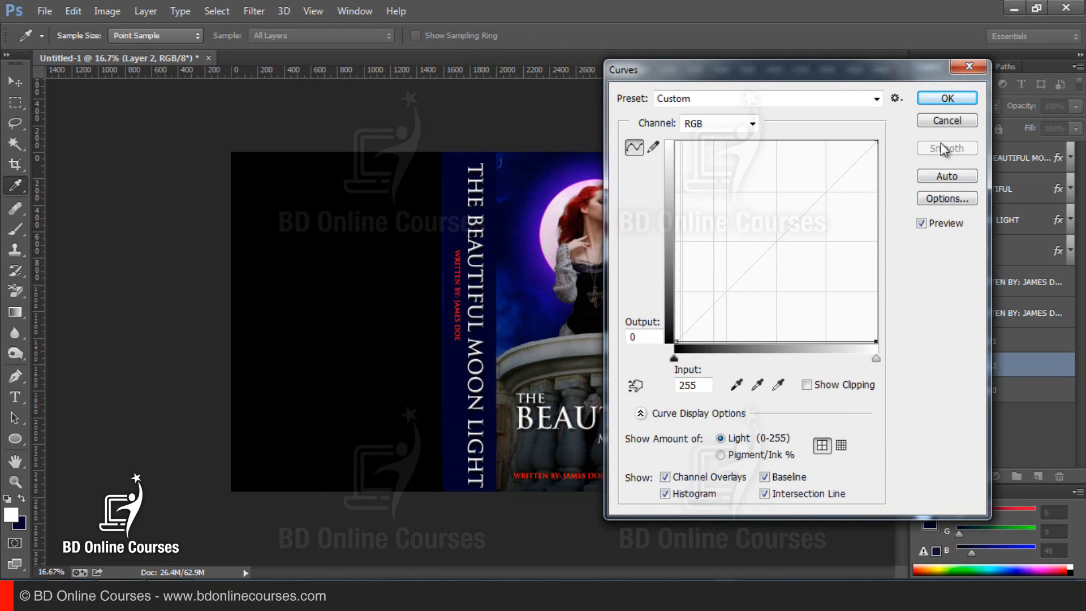
click(949, 99)
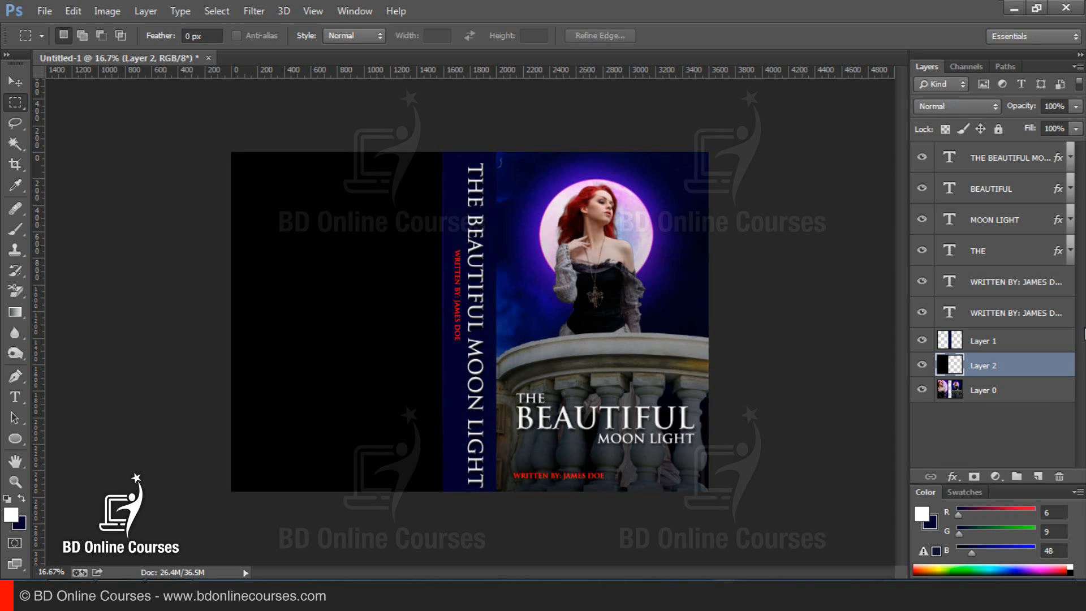
Step: Reduce Layer 2's opacity to 82% so the portrait shows faintly through the back cover
click(1076, 106)
drag(1075, 123, 1074, 128)
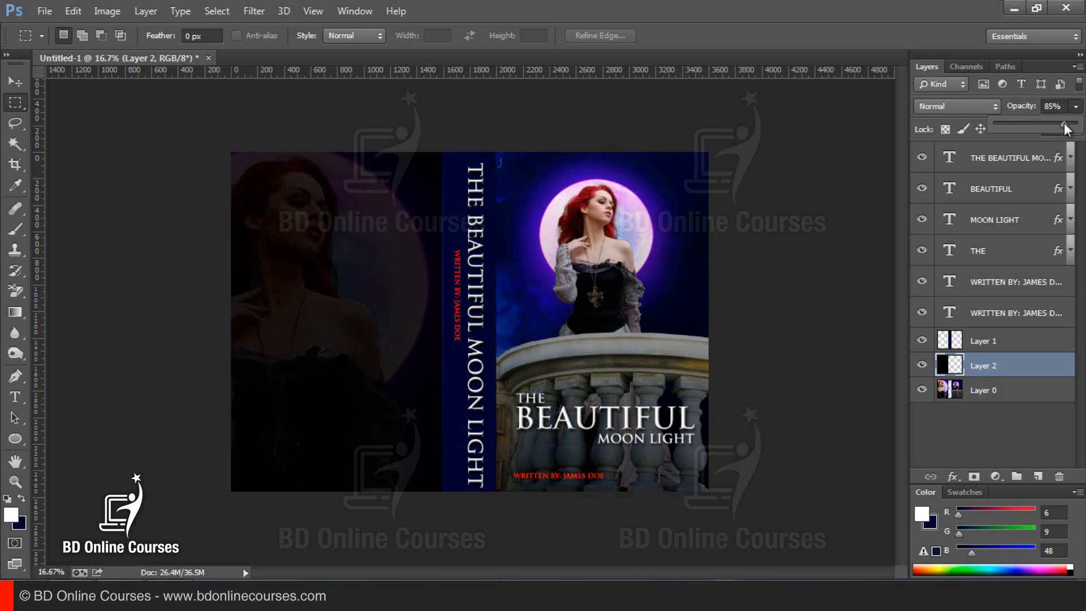
click(467, 298)
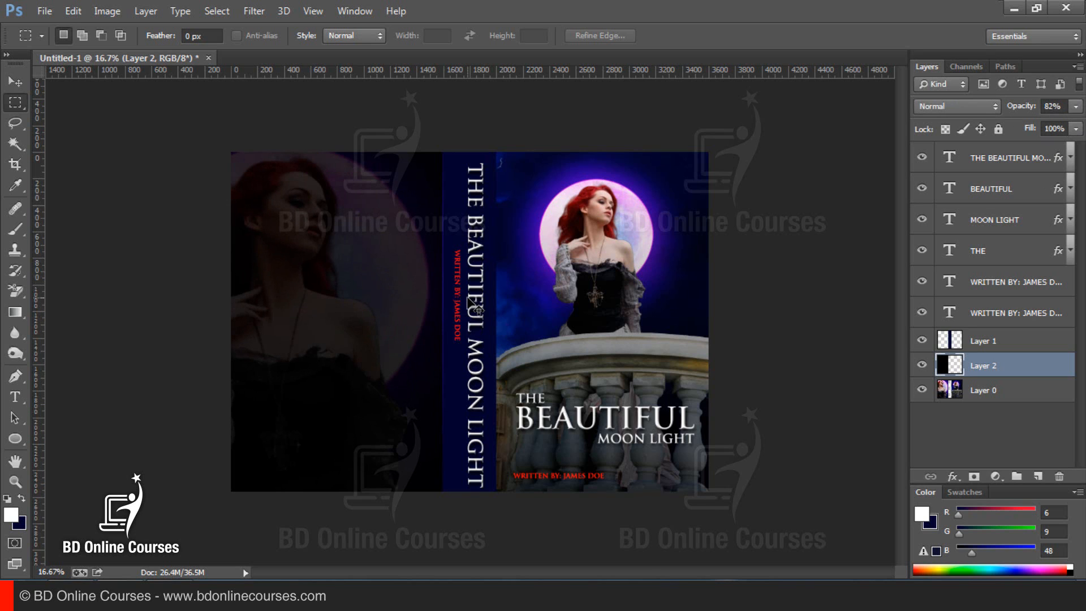
key(ctrl+0)
key(ctrl+minus)
Step: Duplicate the THE, MOON LIGHT and BEAUTIFUL title layers together and place the copies at the top of the back cover
click(1001, 255)
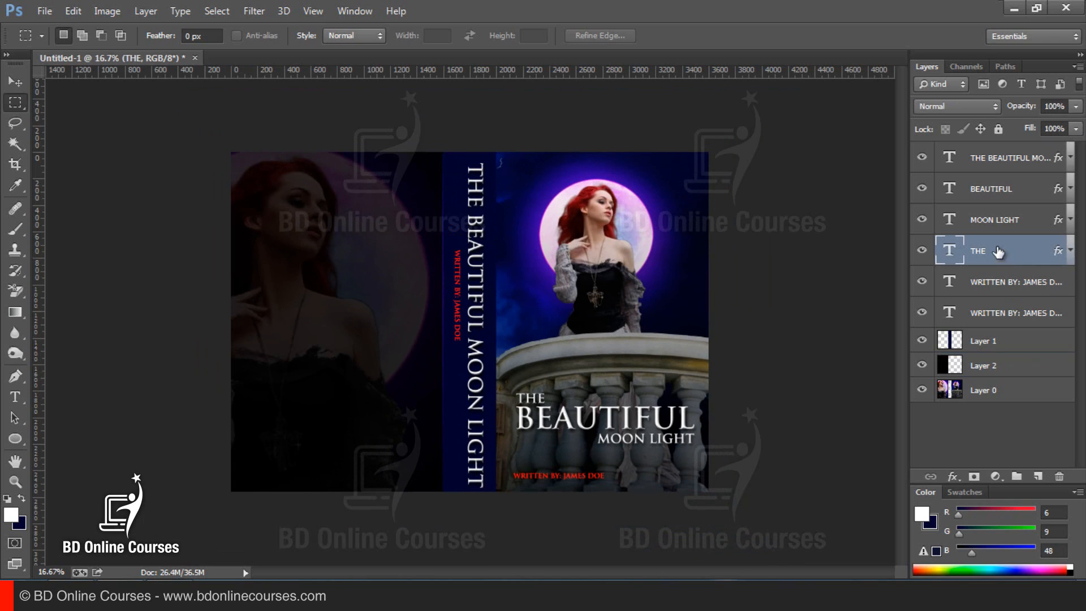
shift+click(988, 226)
shift+click(995, 195)
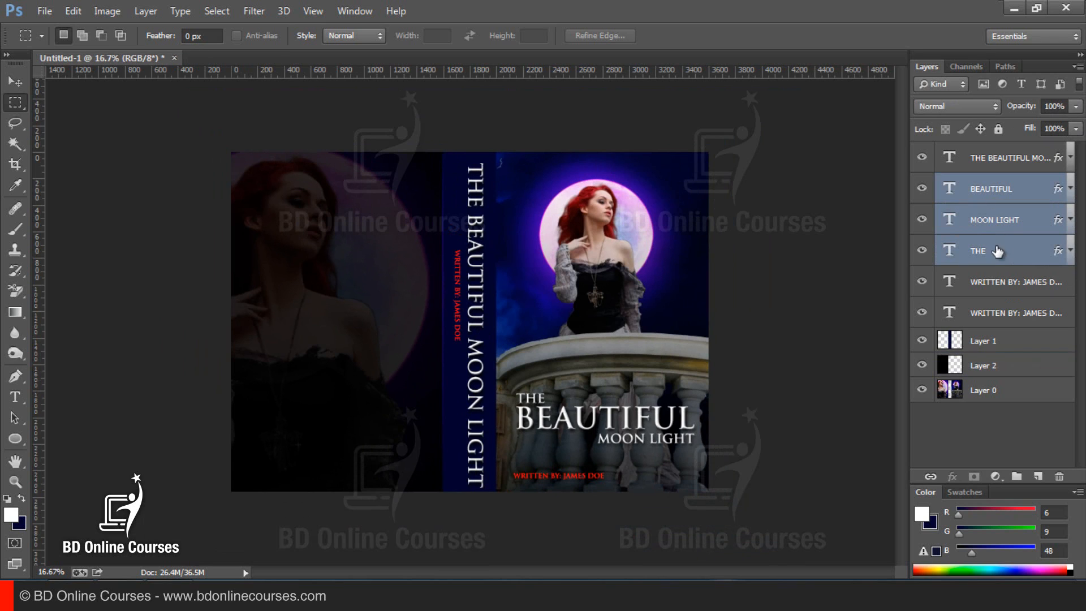
drag(609, 418, 340, 197)
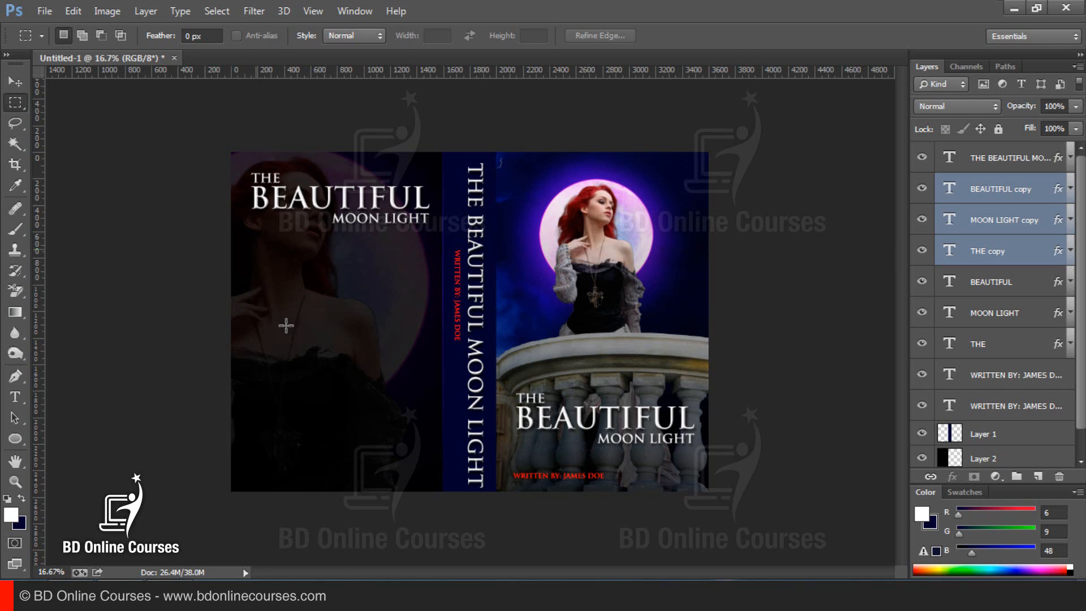
drag(256, 249, 426, 467)
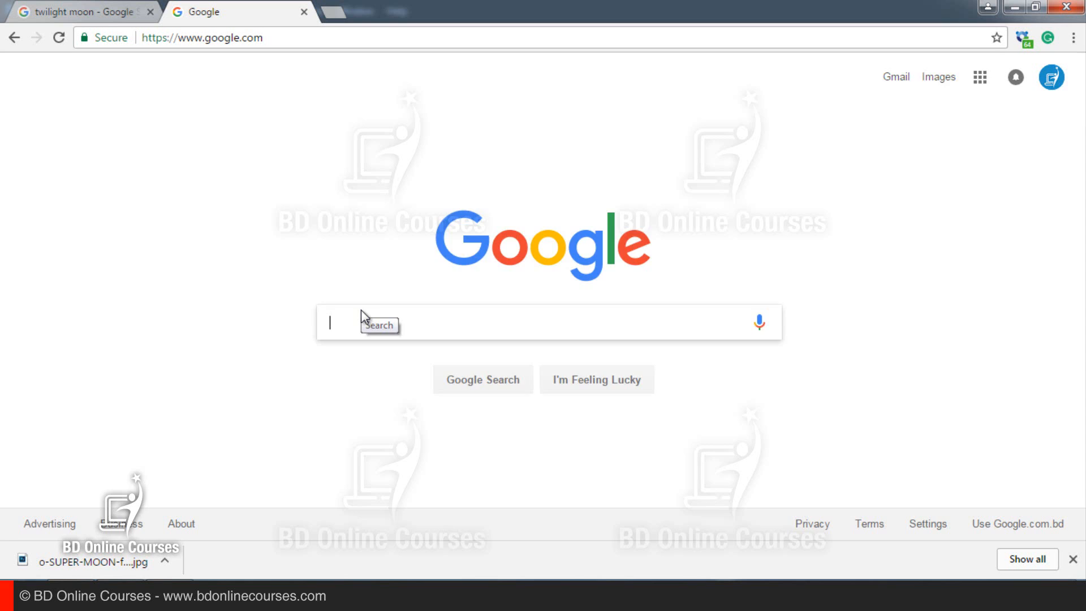
Step: In the Chrome browser, search Google for "lorem ipsum" and open the lipsum.com result
text(lo)
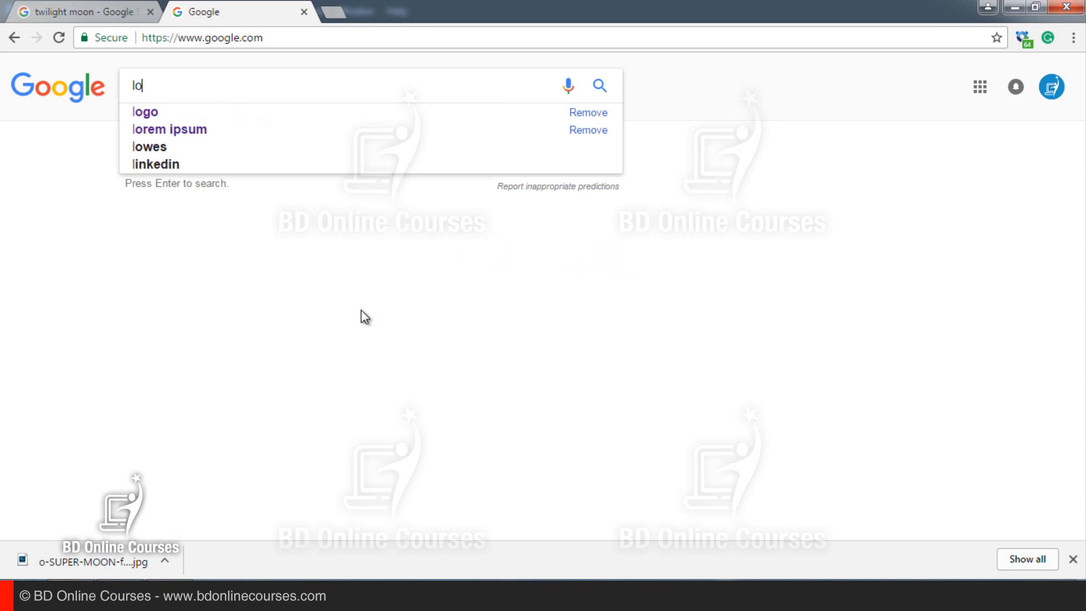
text(rem ipsum)
key(Return)
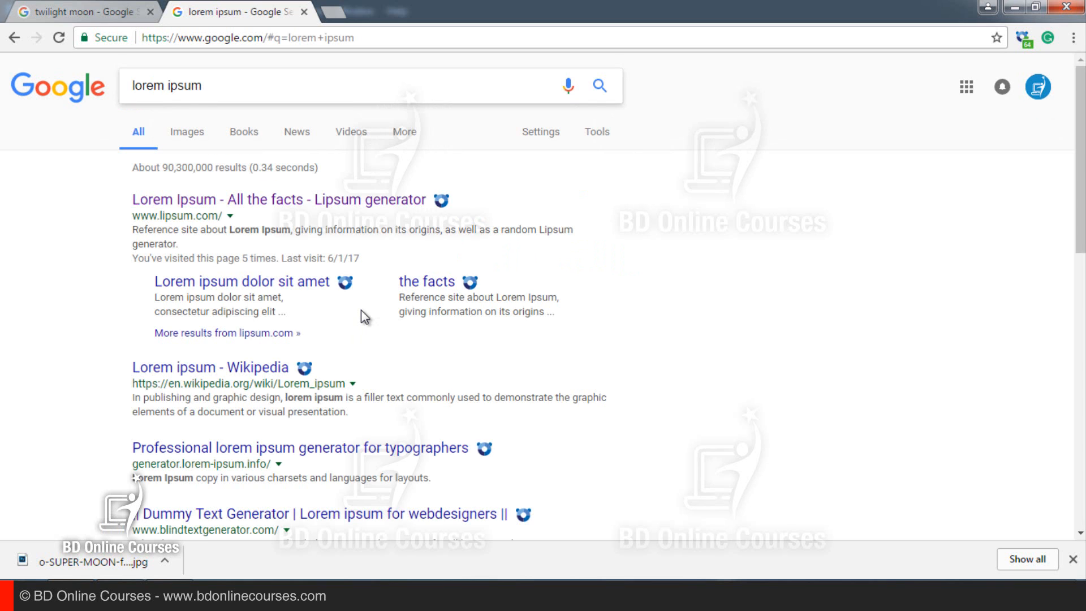
click(249, 206)
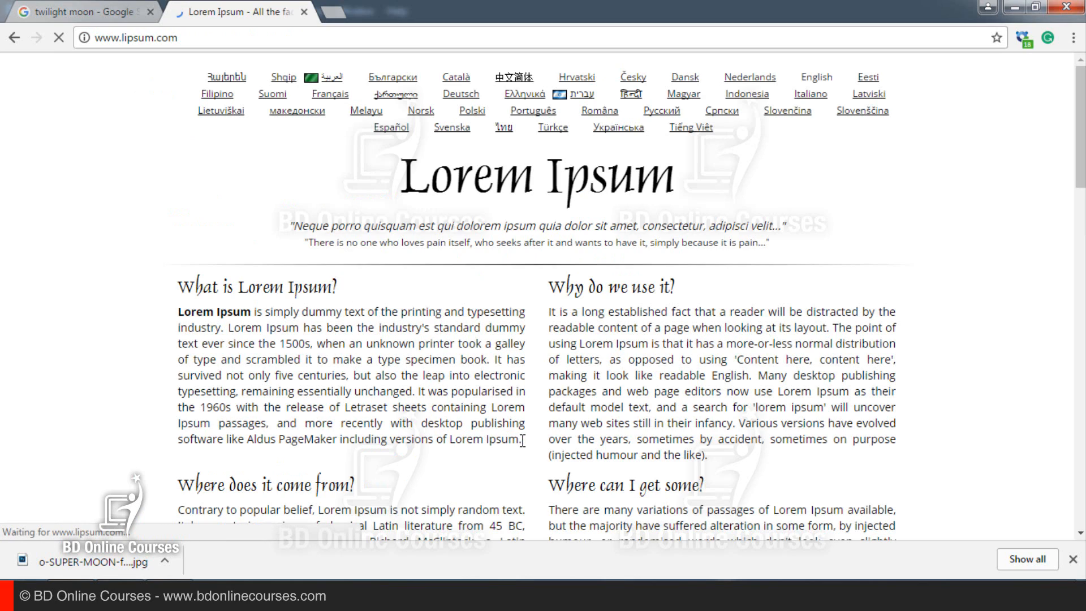
Step: Select the whole paragraph under "What is Lorem Ipsum?" as filler text for the back cover
scroll(566, 407, down, 1)
scroll(538, 429, down, 3)
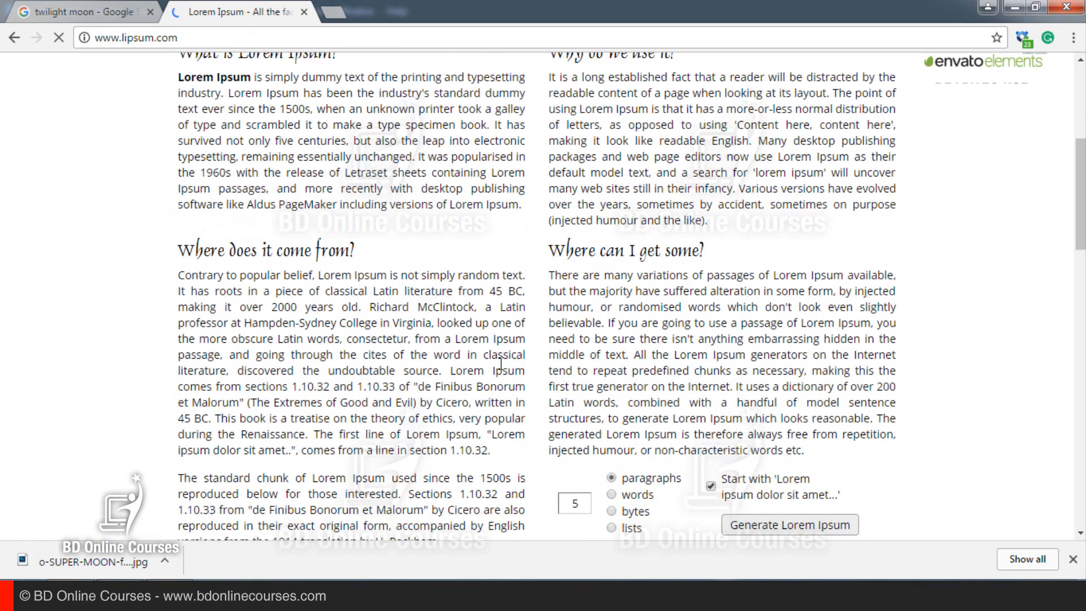
drag(491, 451, 347, 327)
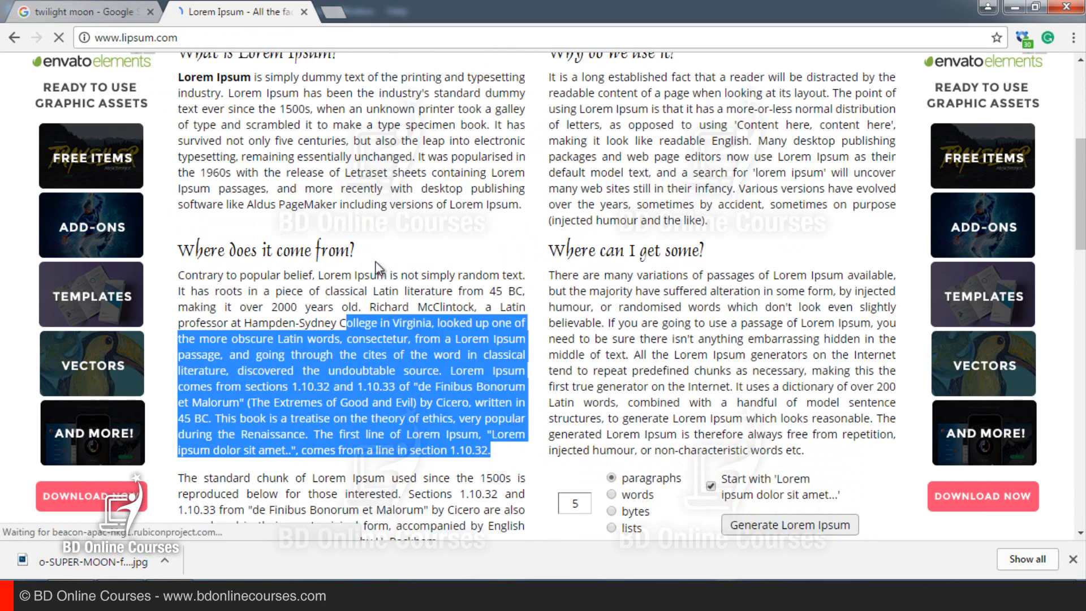
click(508, 321)
scroll(509, 317, up, 1)
drag(522, 284, 181, 153)
click(518, 304)
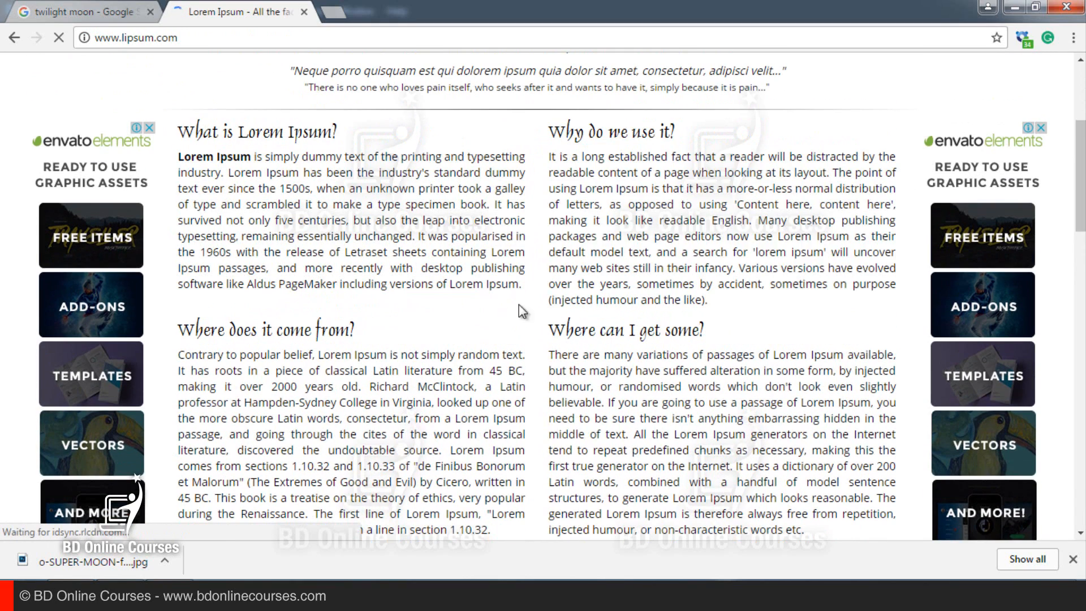
drag(521, 283, 181, 156)
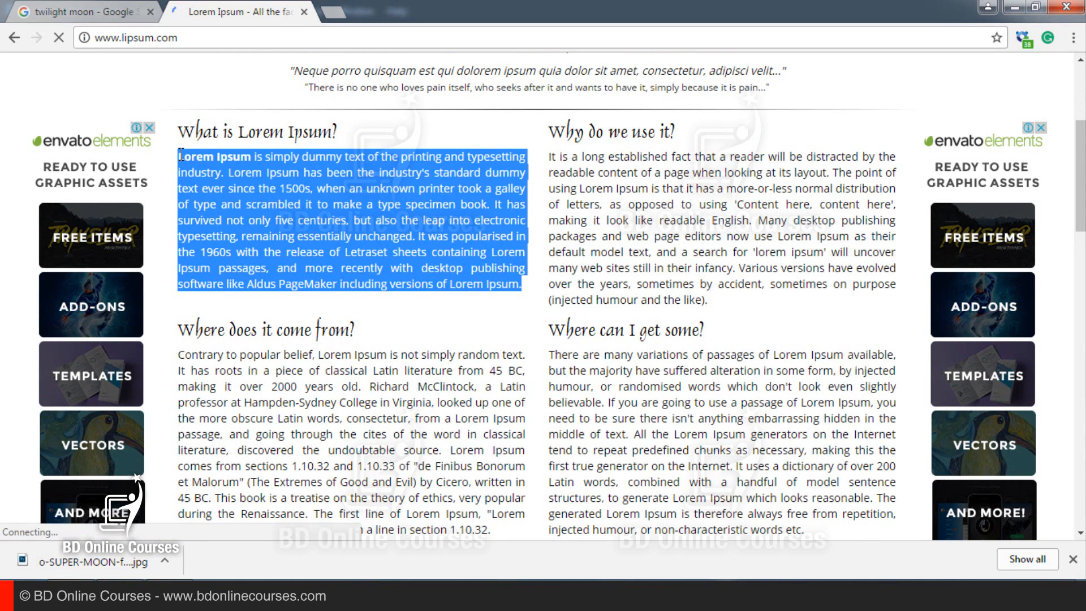
Step: In Photoshop, draw a paragraph text box on the back cover below the title and paste the lorem ipsum paragraph into it
click(136, 591)
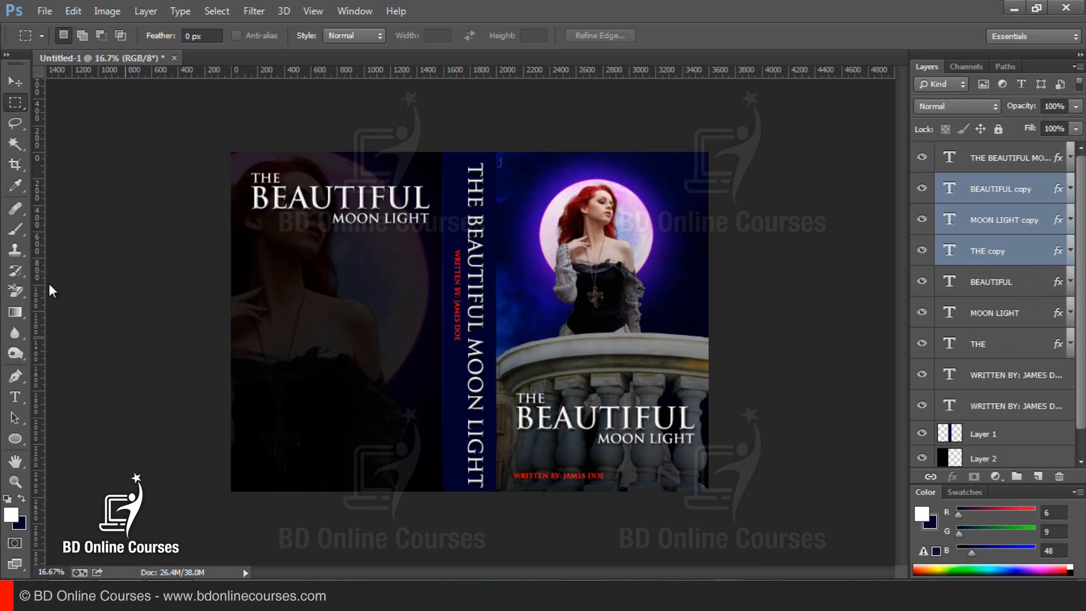
click(13, 398)
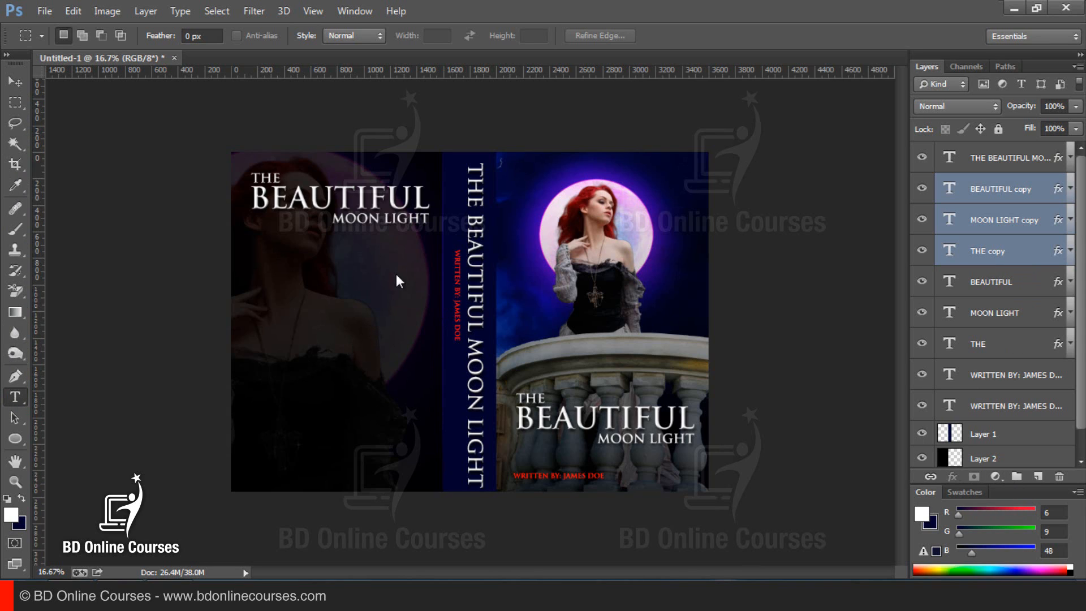
click(1013, 163)
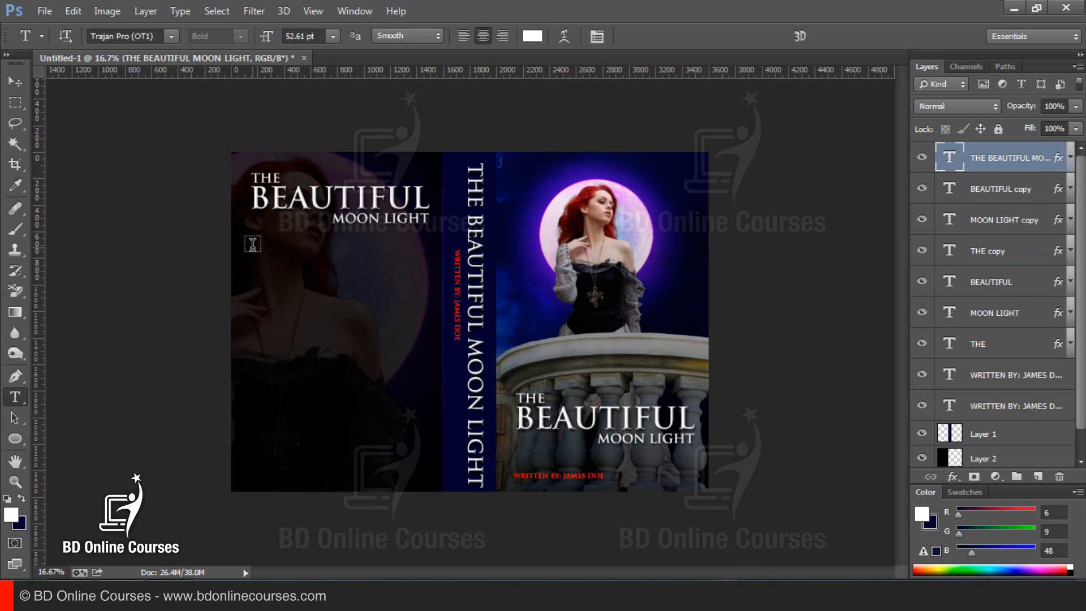
drag(252, 246, 424, 413)
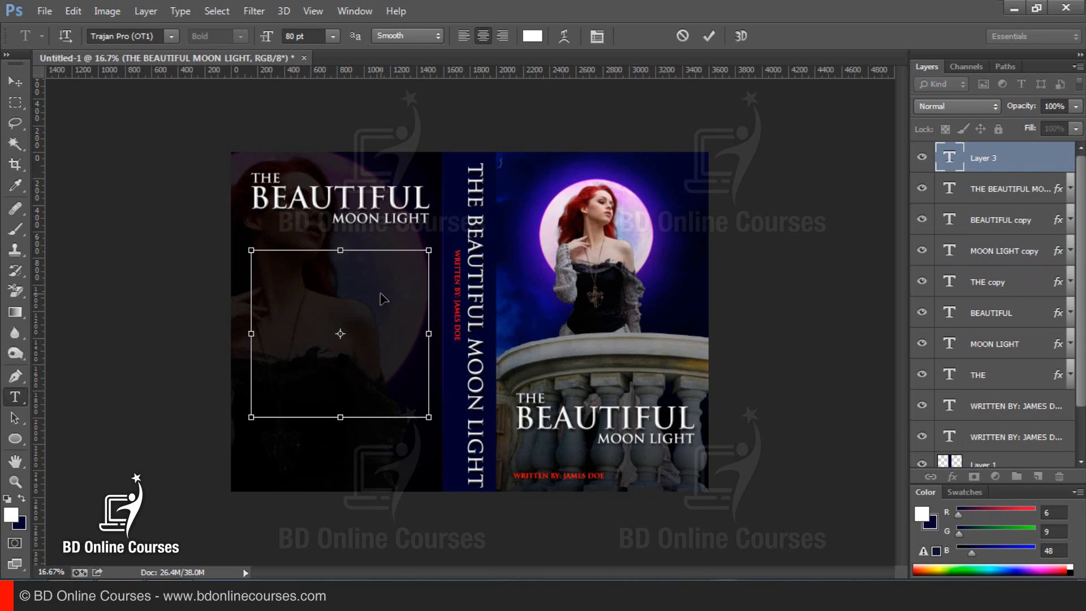
key(ctrl+v)
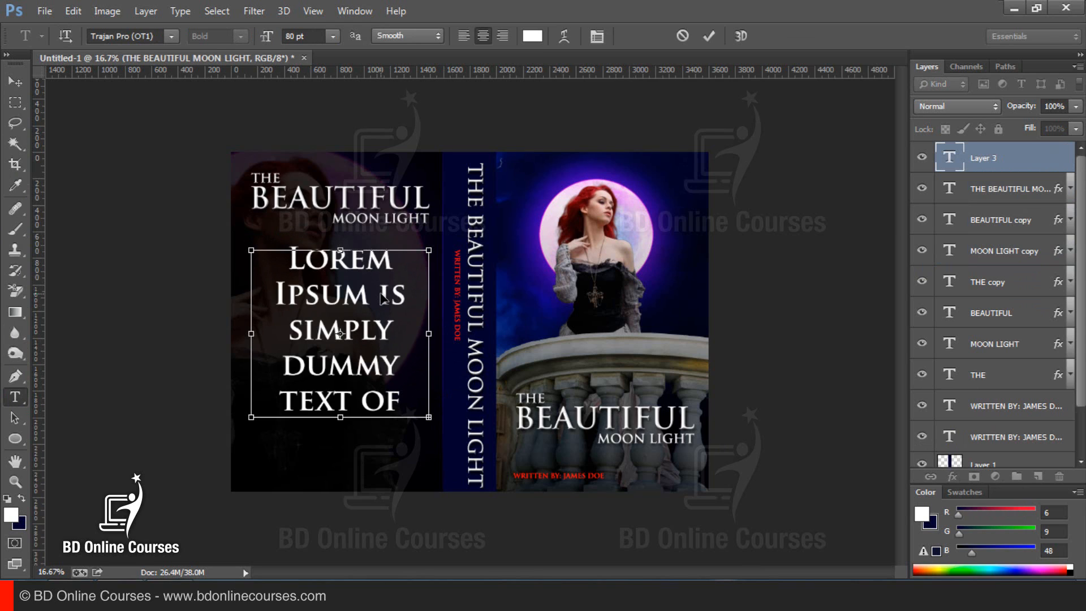
Step: Select all the filler text, set its font size to 30 pt and align it left
key(ctrl+a)
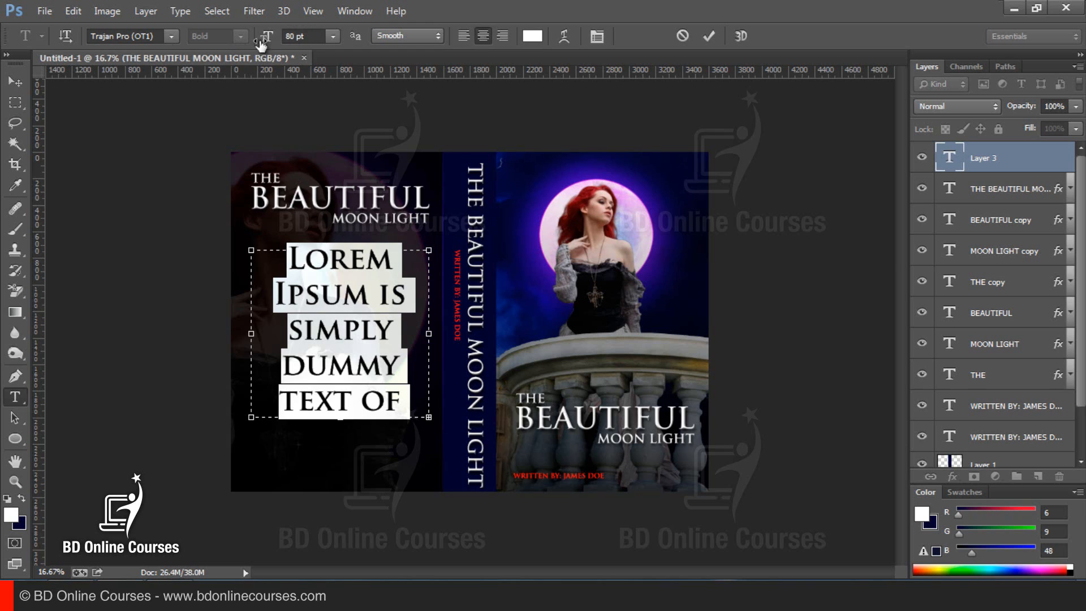
drag(316, 37, 221, 39)
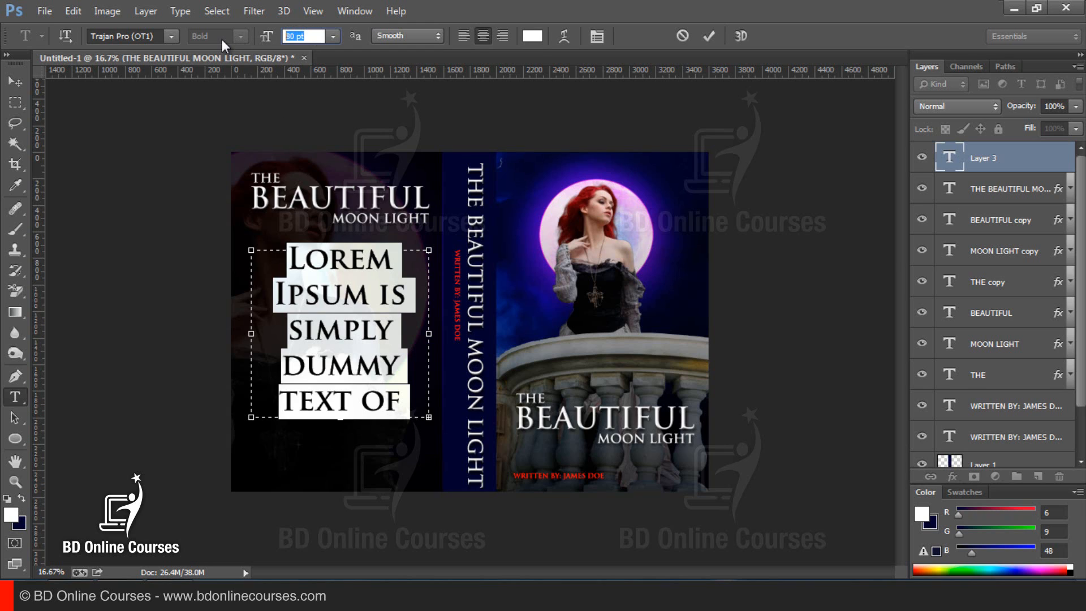
text(5)
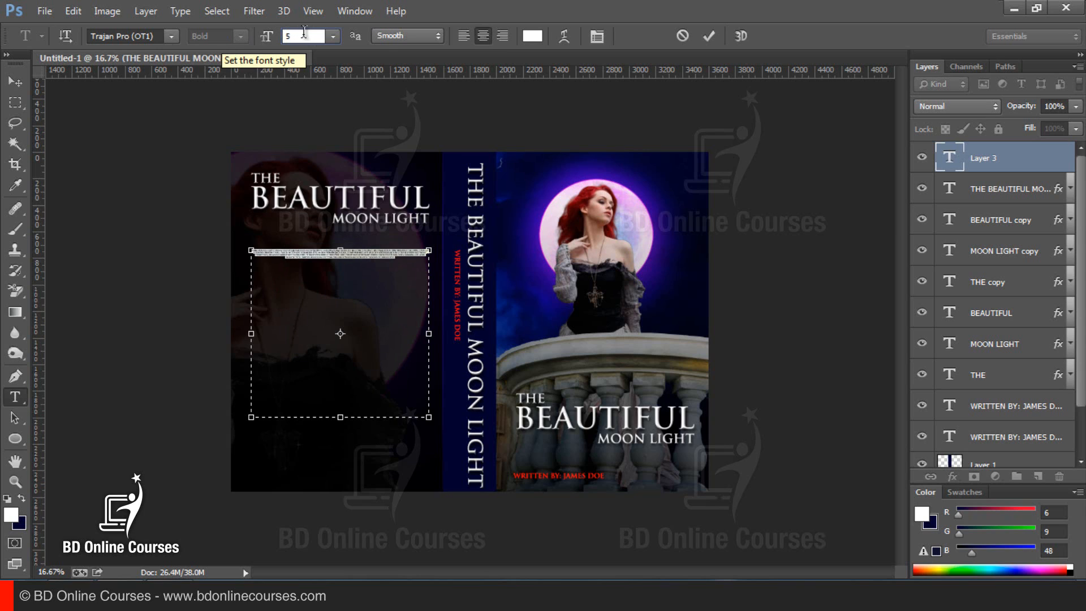
key(Return)
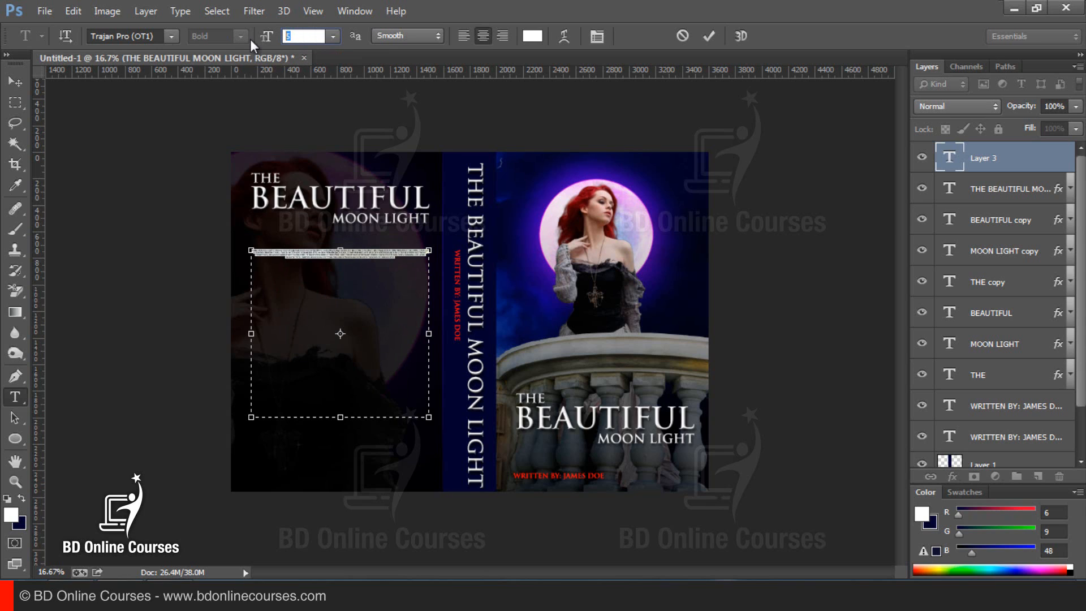
text(30)
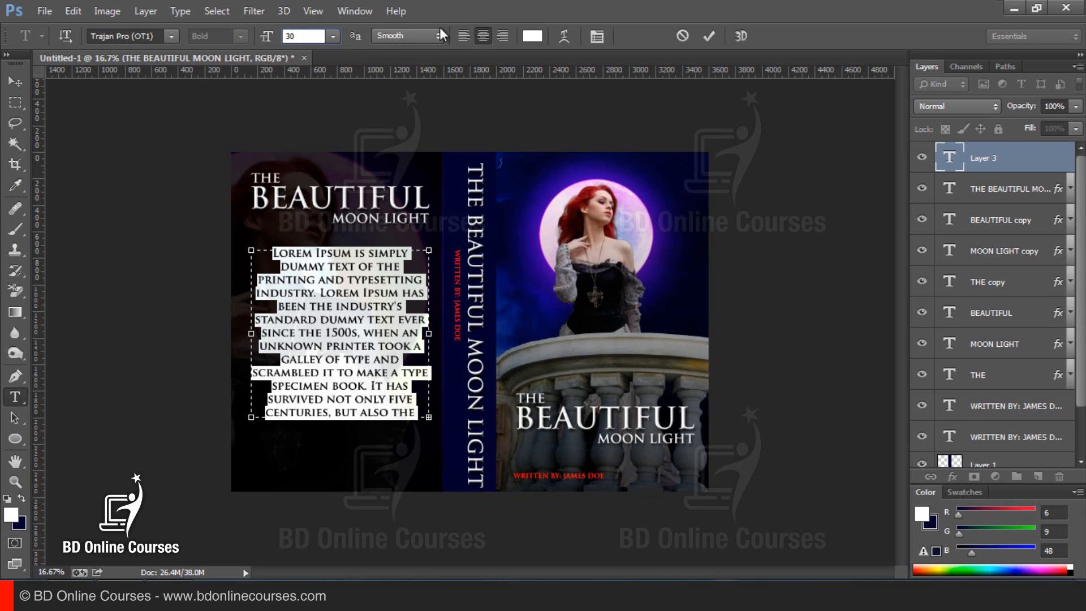
click(464, 37)
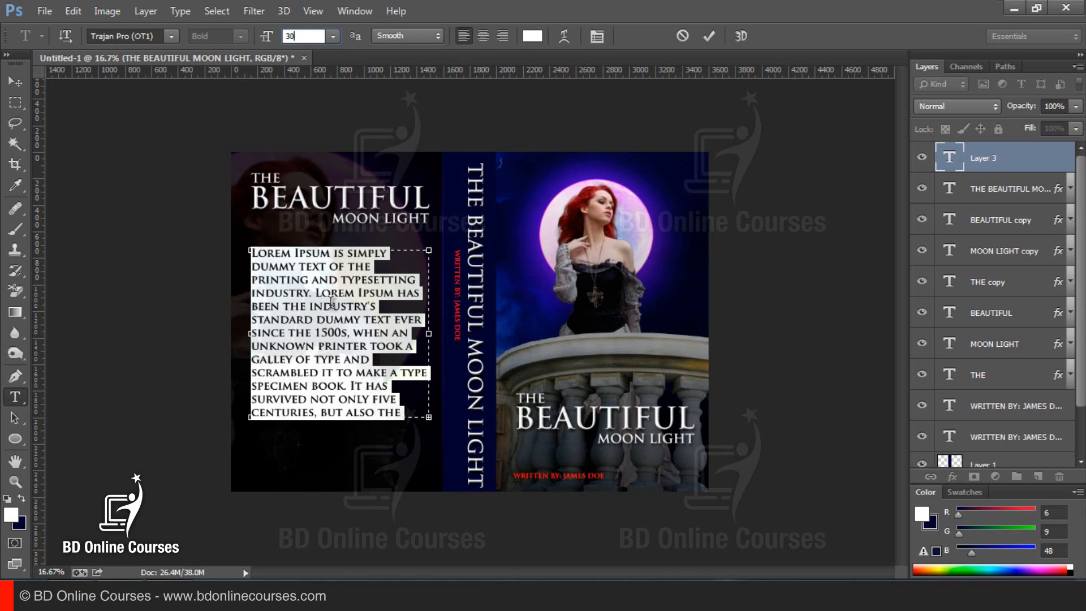
Step: Show the Character panel, move it beside the Layers panel, and close the leftover Layer Comps group
click(354, 10)
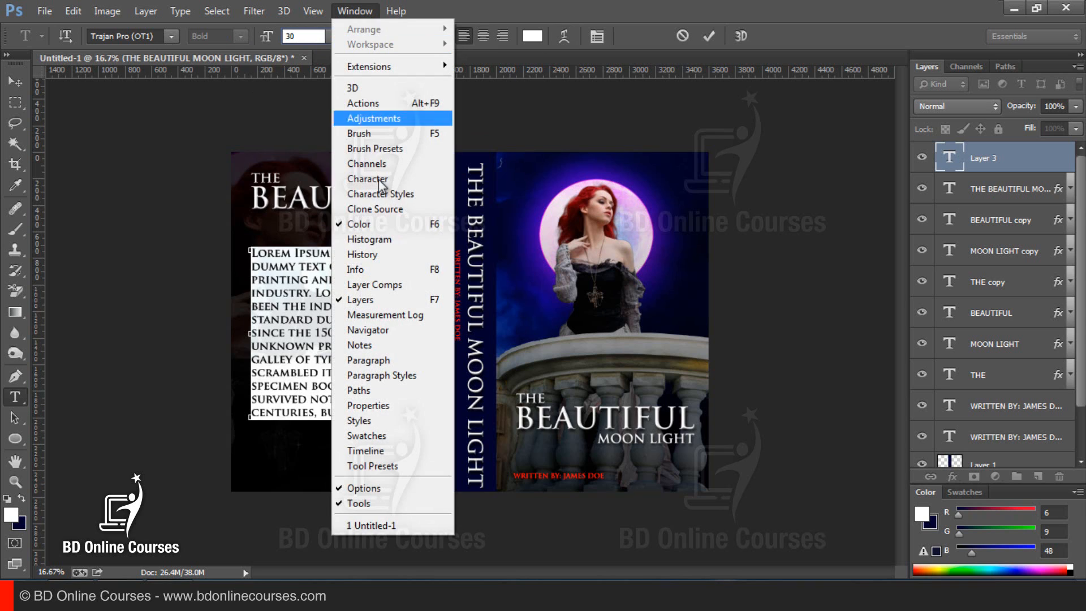
click(382, 176)
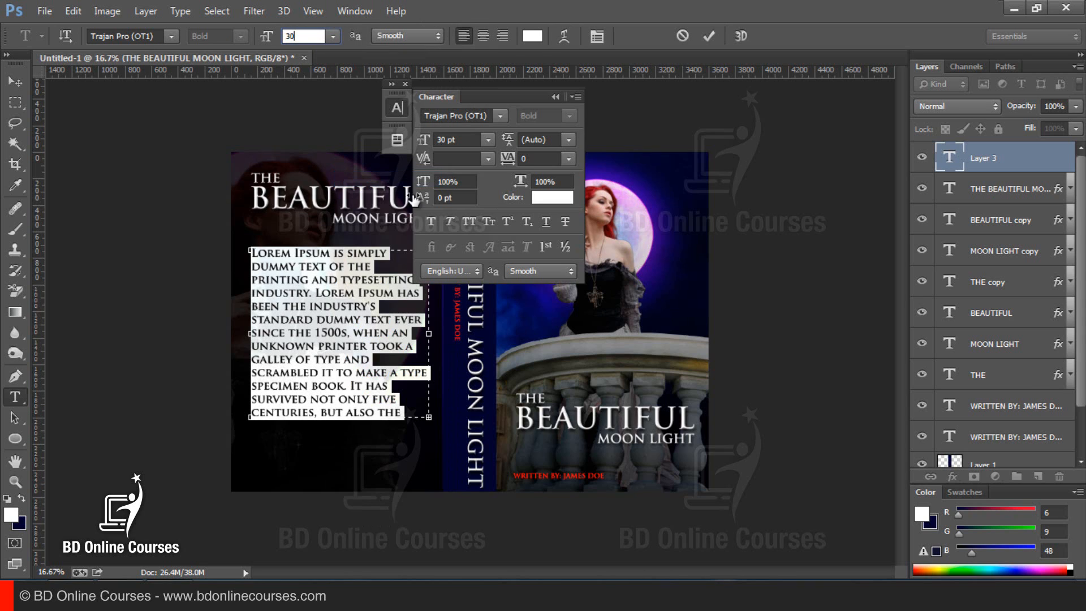
drag(490, 97, 806, 100)
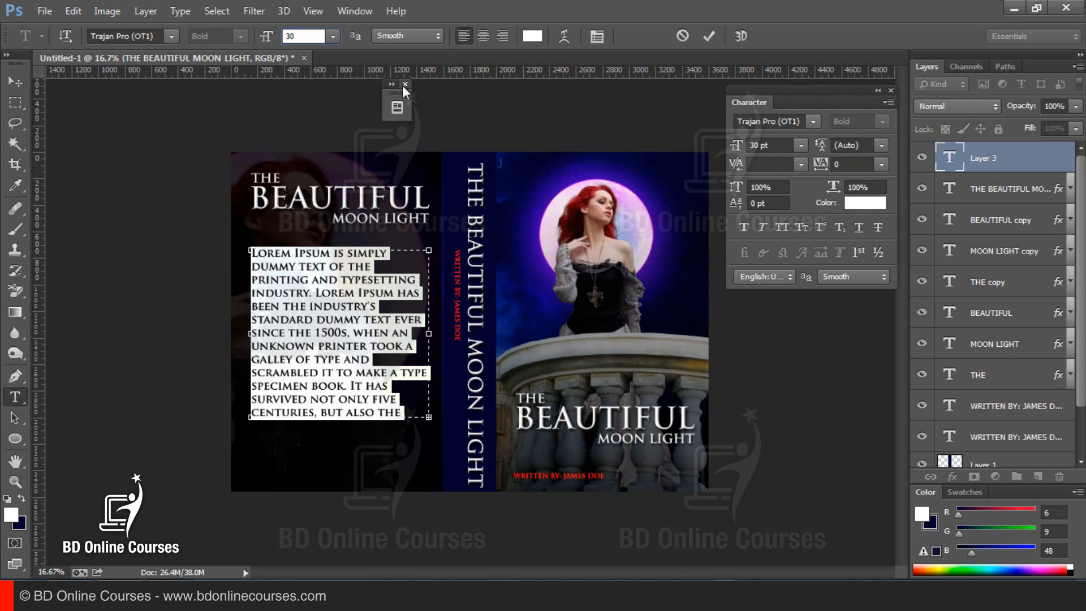
click(398, 107)
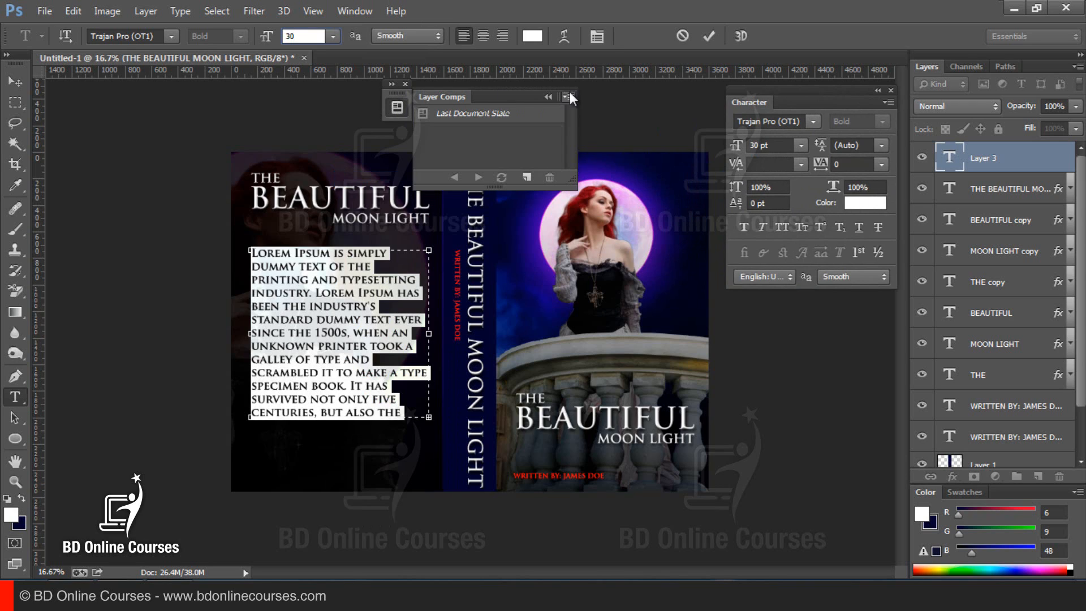
click(405, 84)
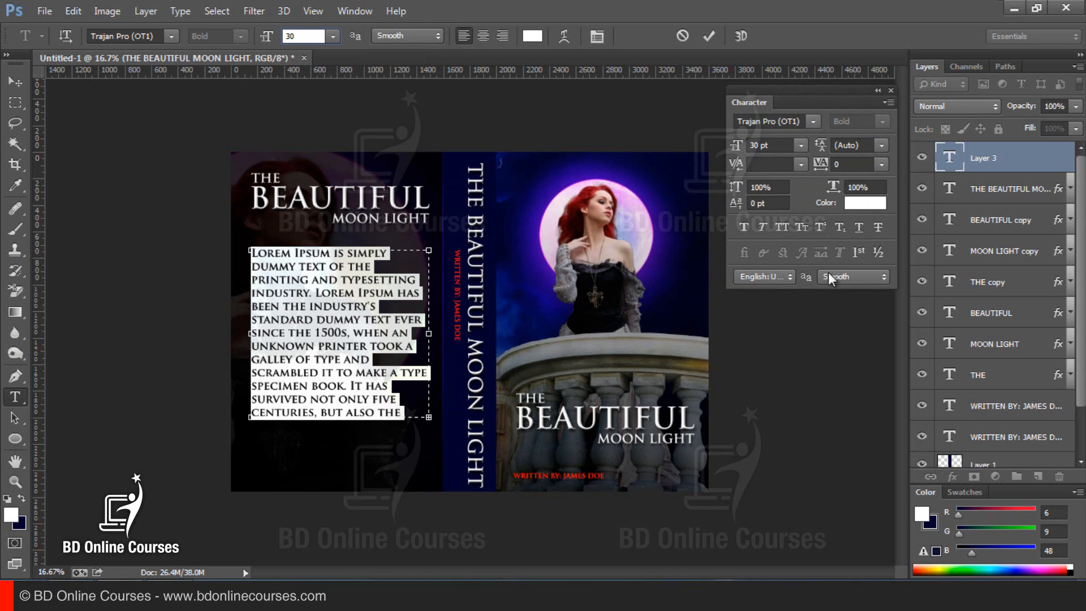
Step: Show the Paragraph panel and justify the filler text with its last line aligned left
click(887, 103)
click(867, 103)
click(351, 11)
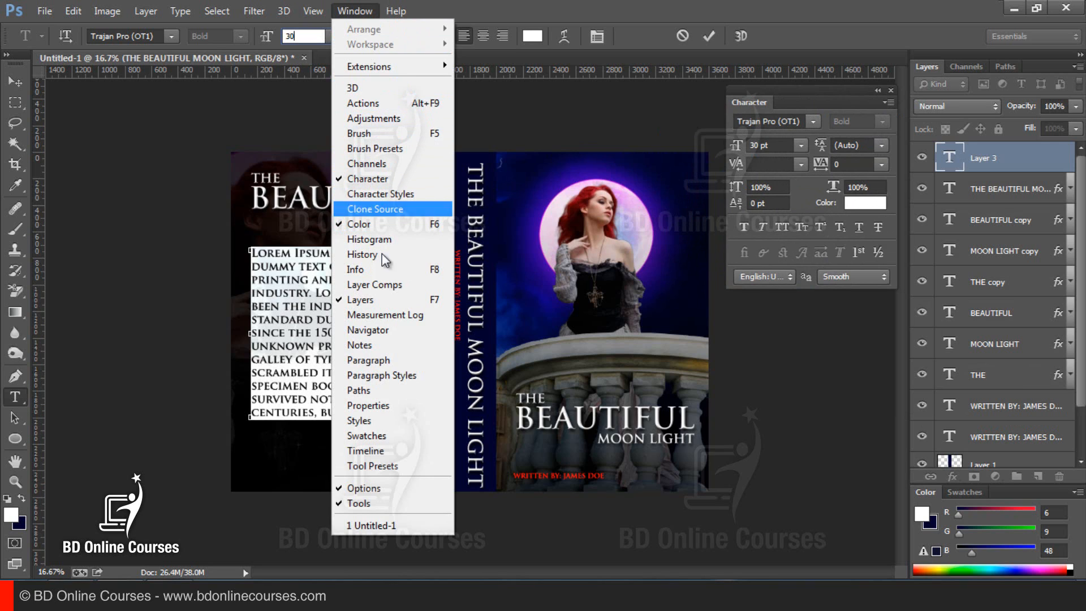
click(380, 358)
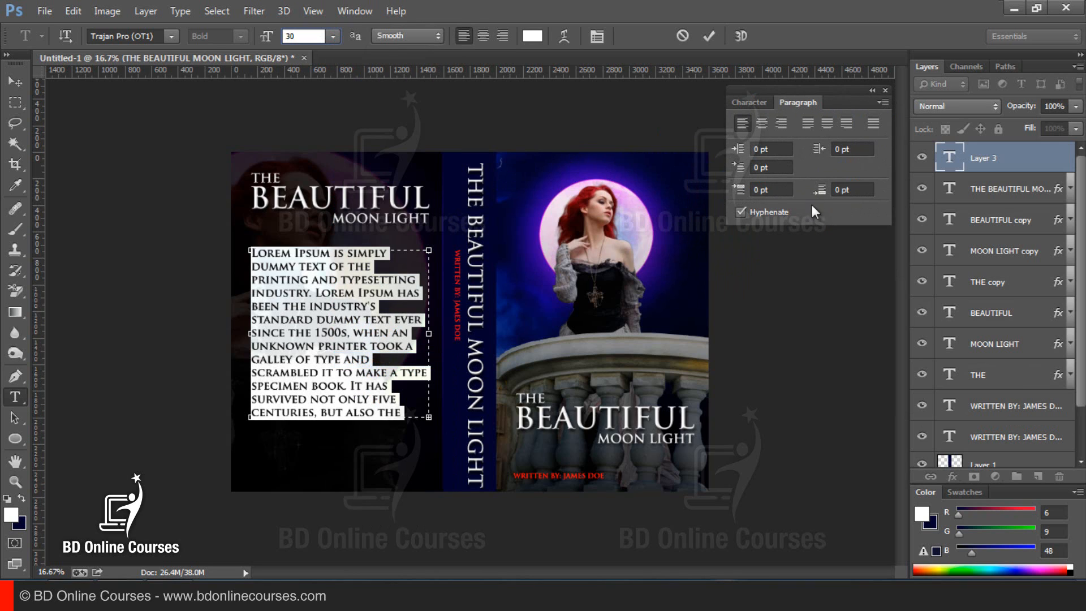
click(806, 126)
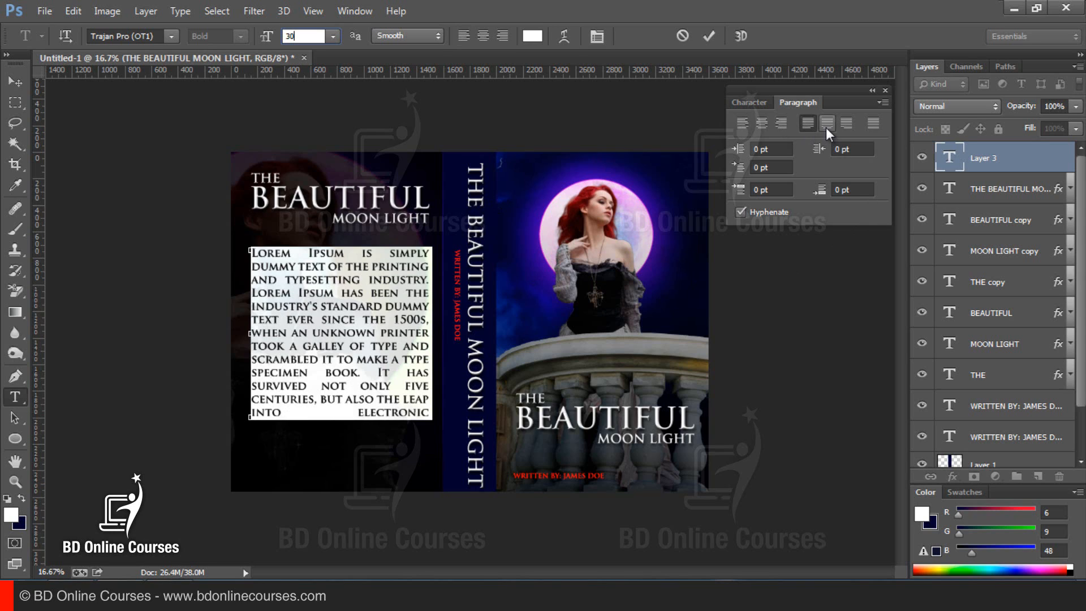
Step: Change the filler text's font to Times New Roman with the Regular style
click(126, 36)
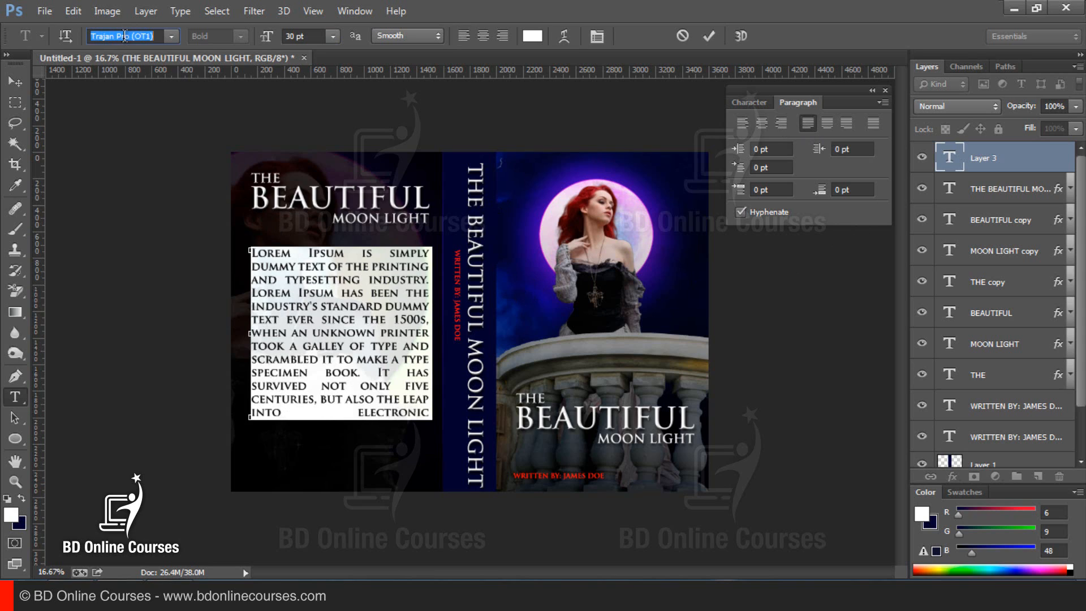
text(Times New Rom...)
key(Return)
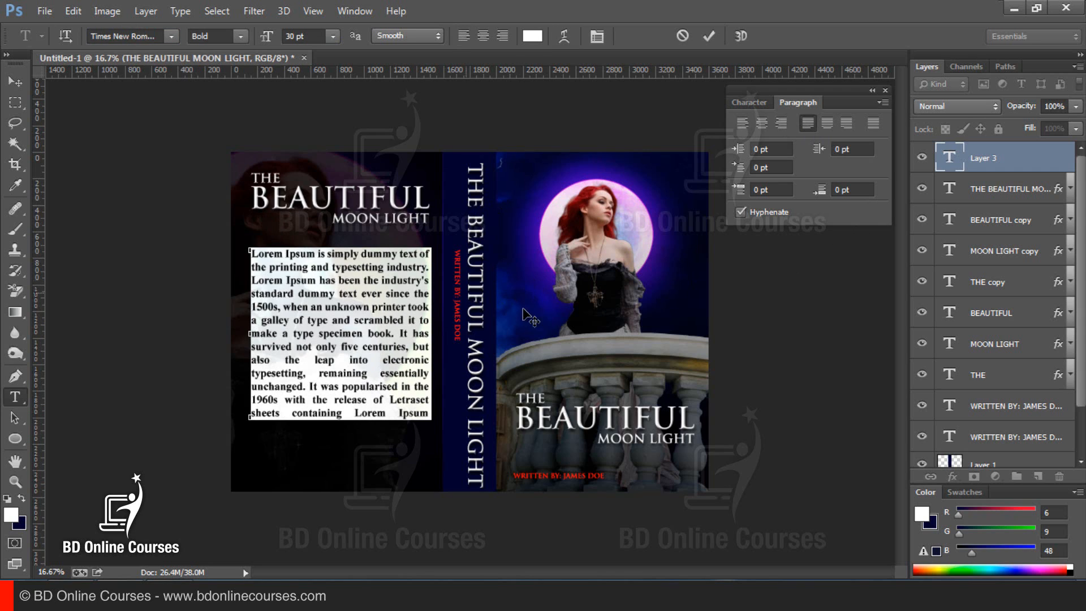
click(237, 37)
click(209, 45)
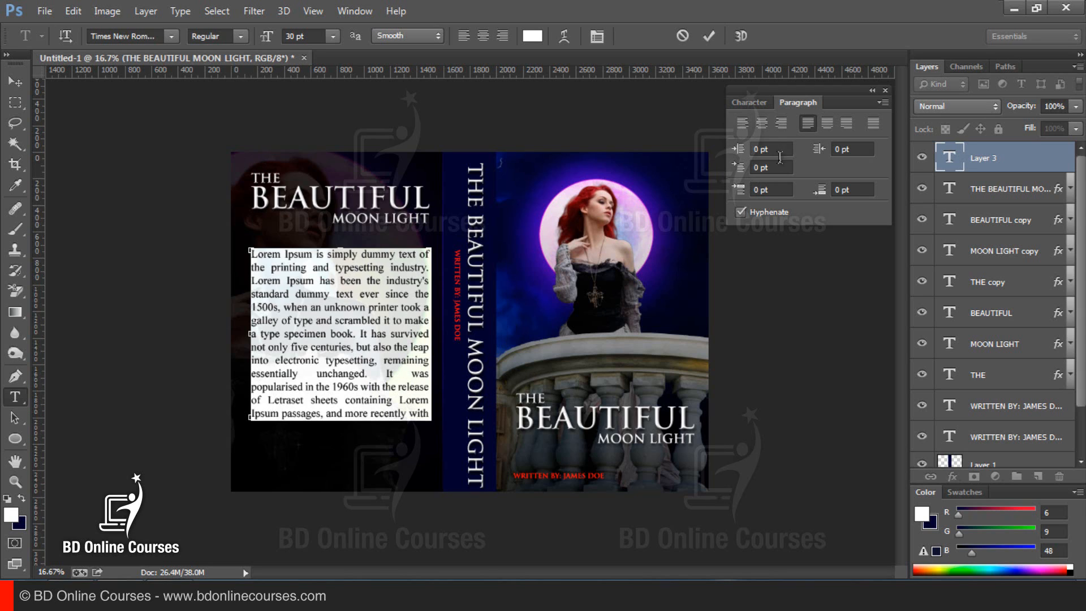
Step: Set the filler text's font size to 27 pt and commit the text layer
click(750, 103)
click(774, 145)
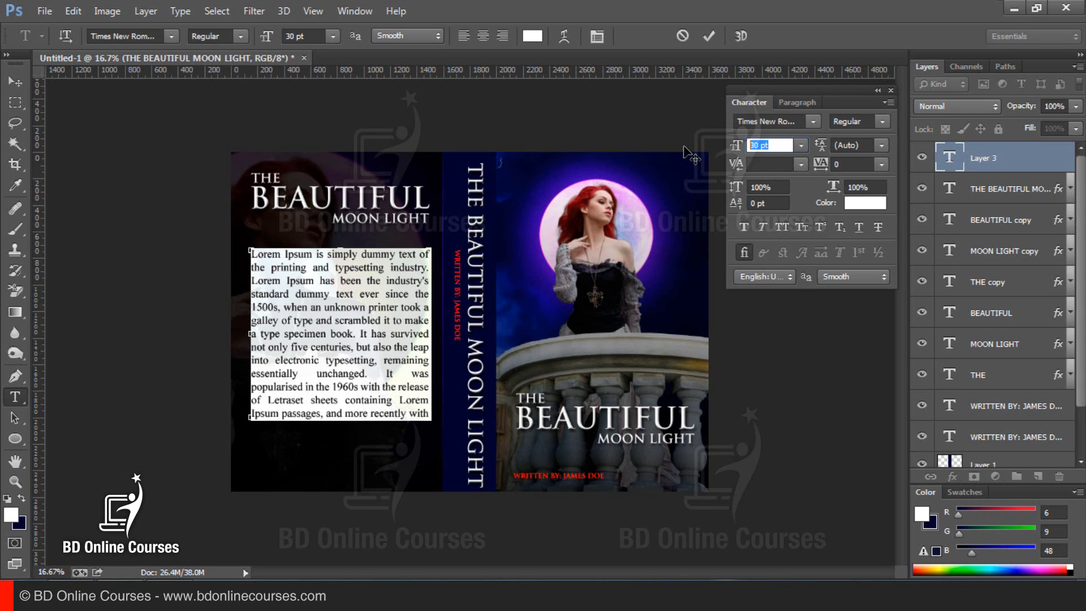
text(20)
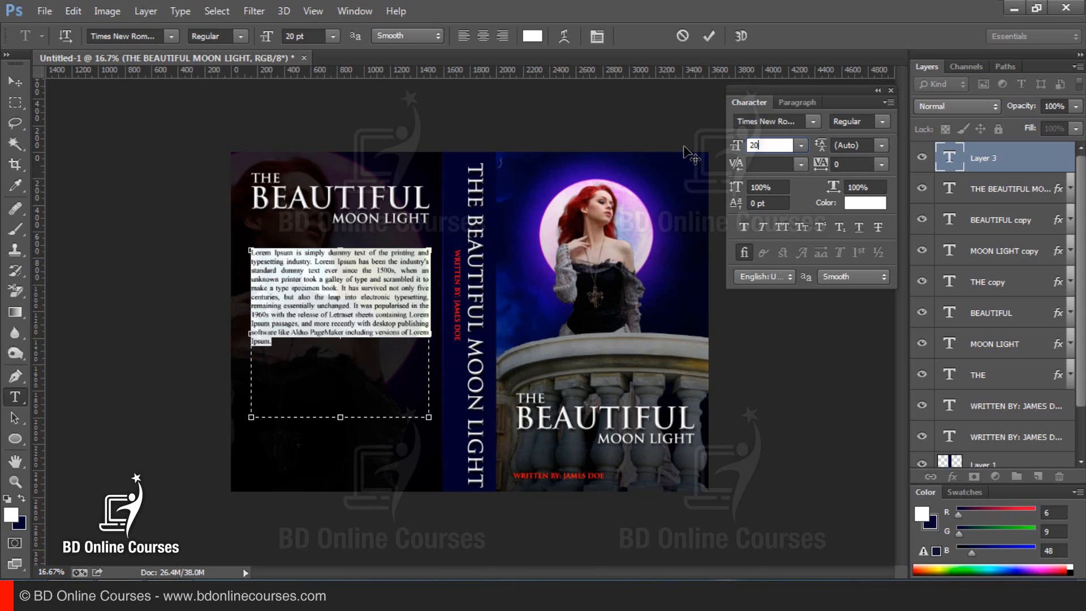
key(BackSpace)
text(5)
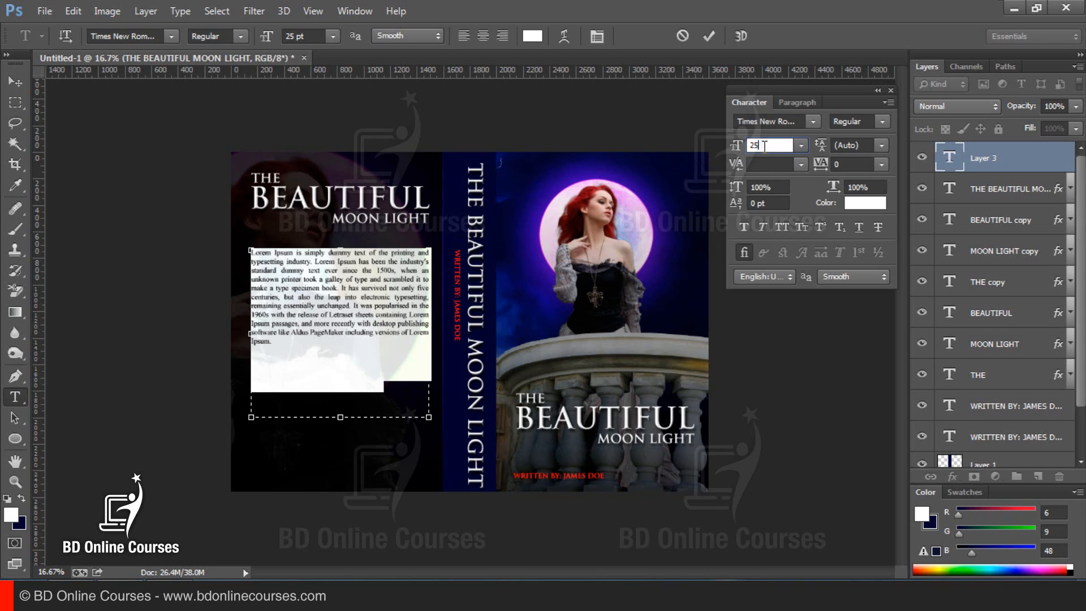
key(BackSpace)
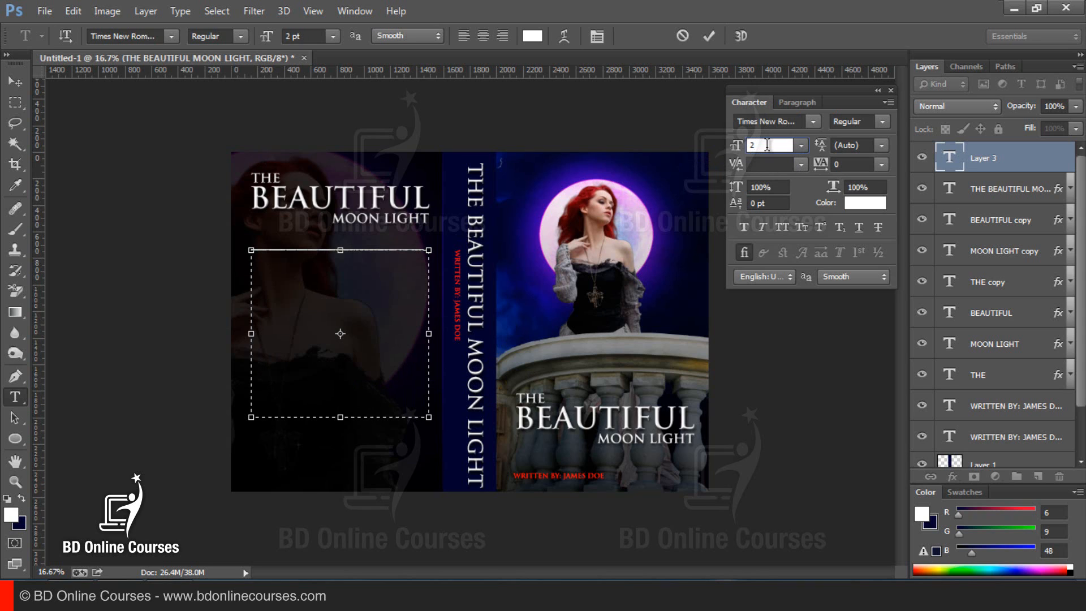
text(8)
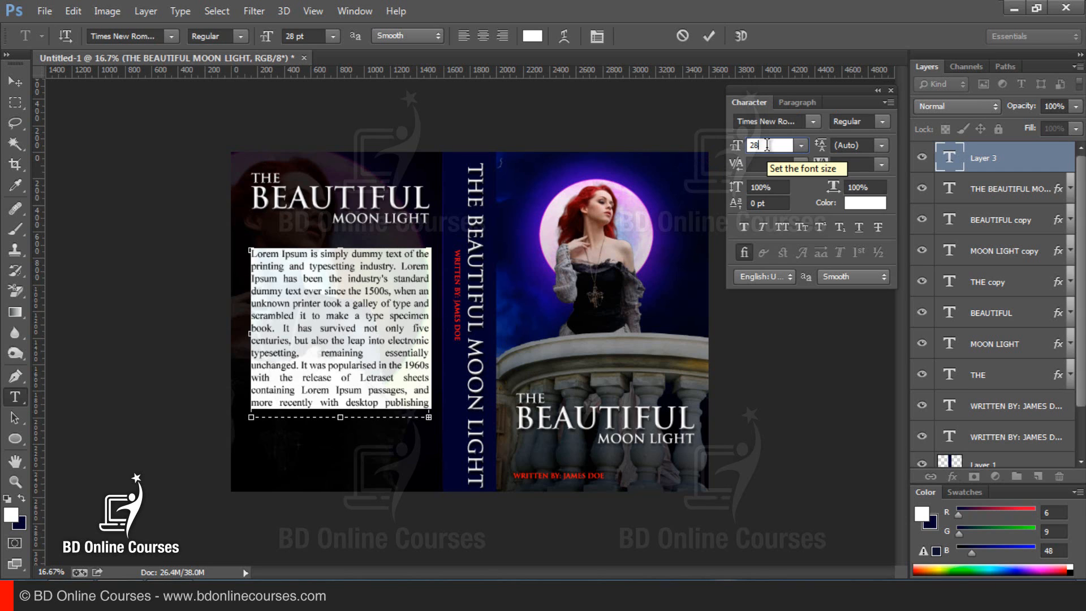
key(BackSpace)
text(7)
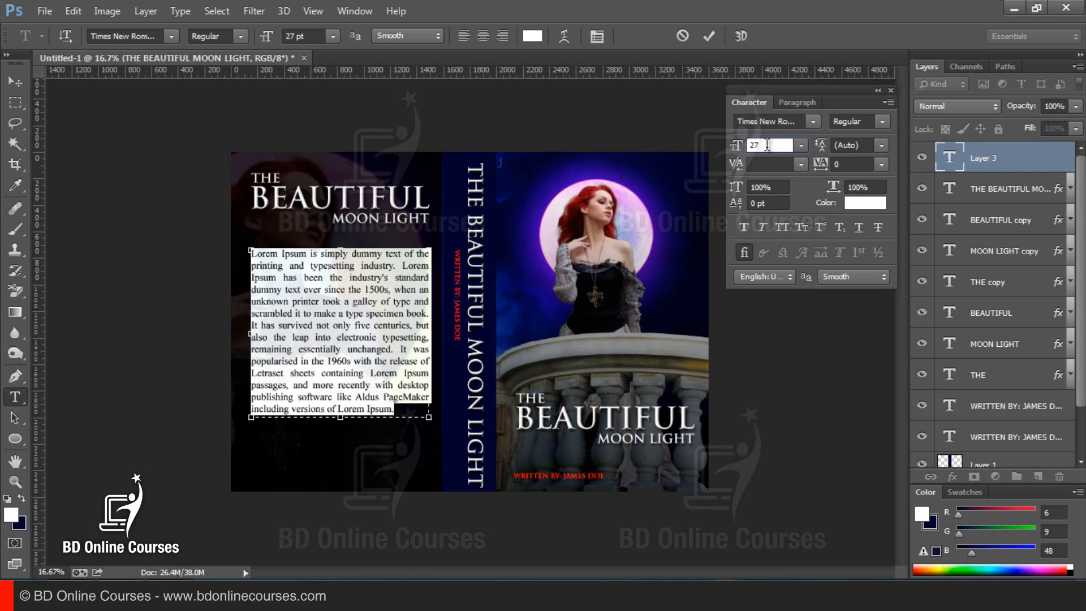
click(15, 102)
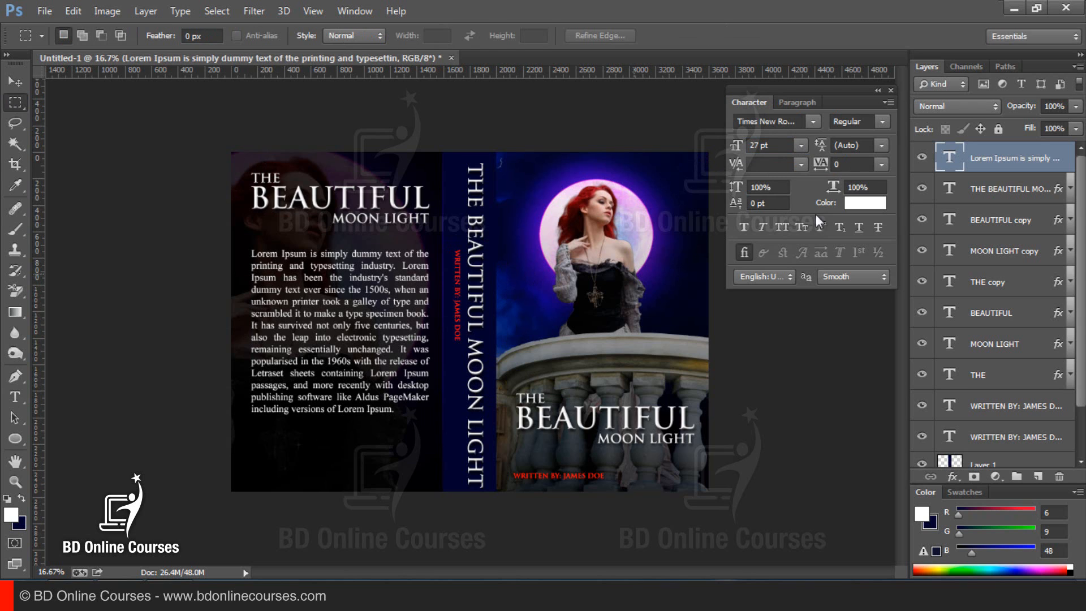
Step: Draw a small rectangular marquee selection below the filler text in the back cover's lower-left area
scroll(344, 390, up, 4)
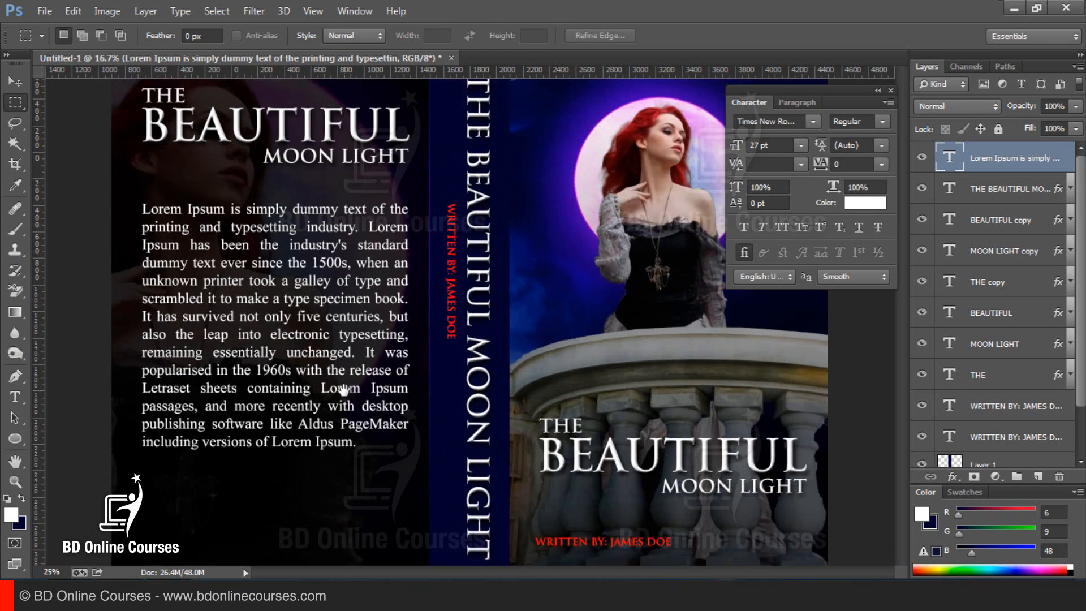
scroll(344, 391, down, 1)
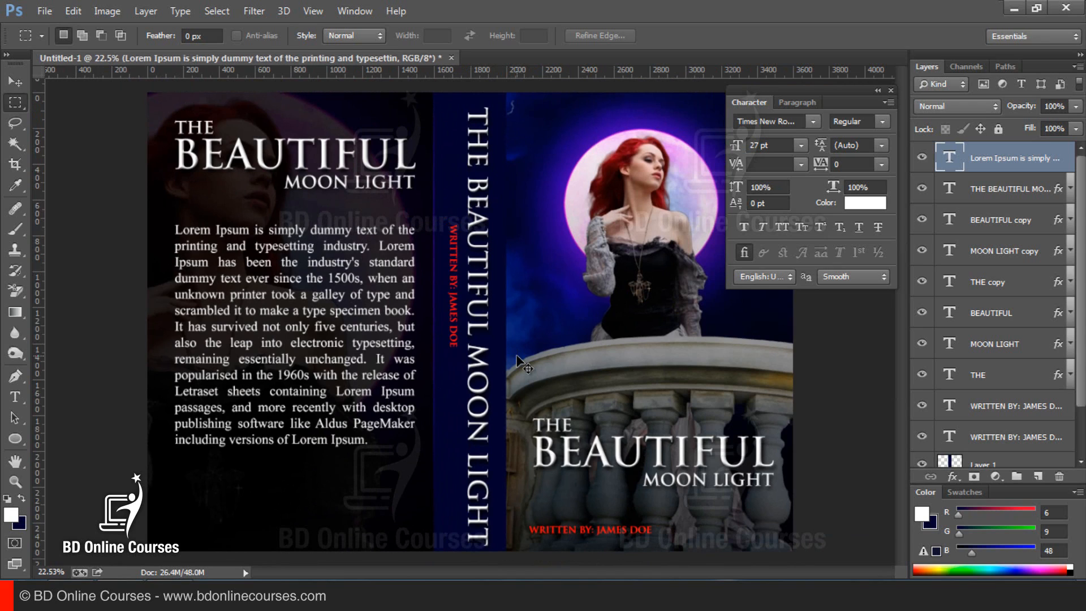
drag(175, 475, 260, 527)
Step: Open Barcode.png from the Images folder and draw a rectangular marquee around the whole barcode
click(45, 10)
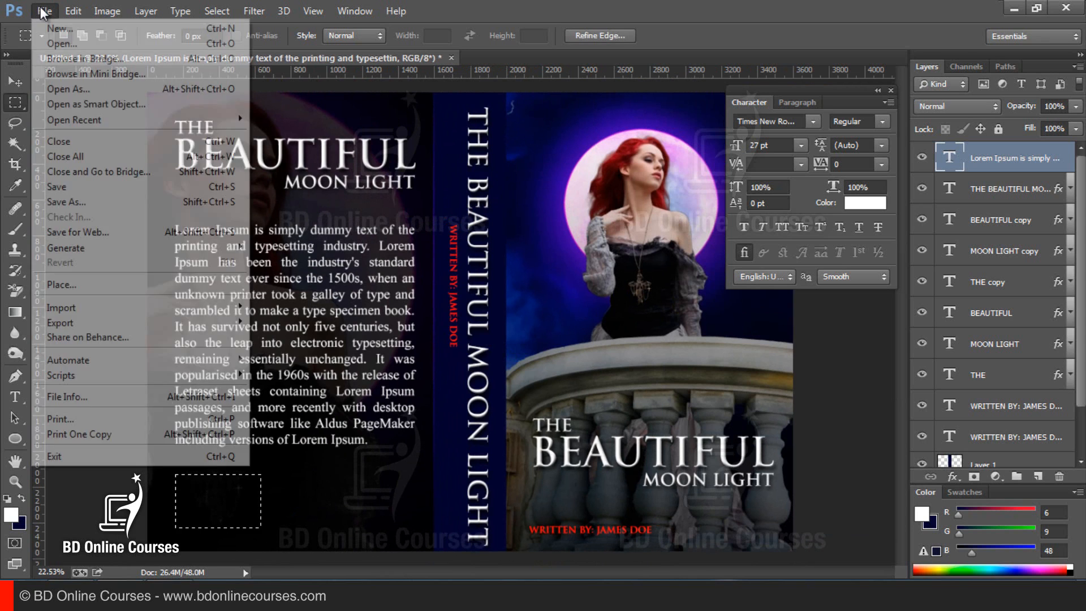
click(90, 45)
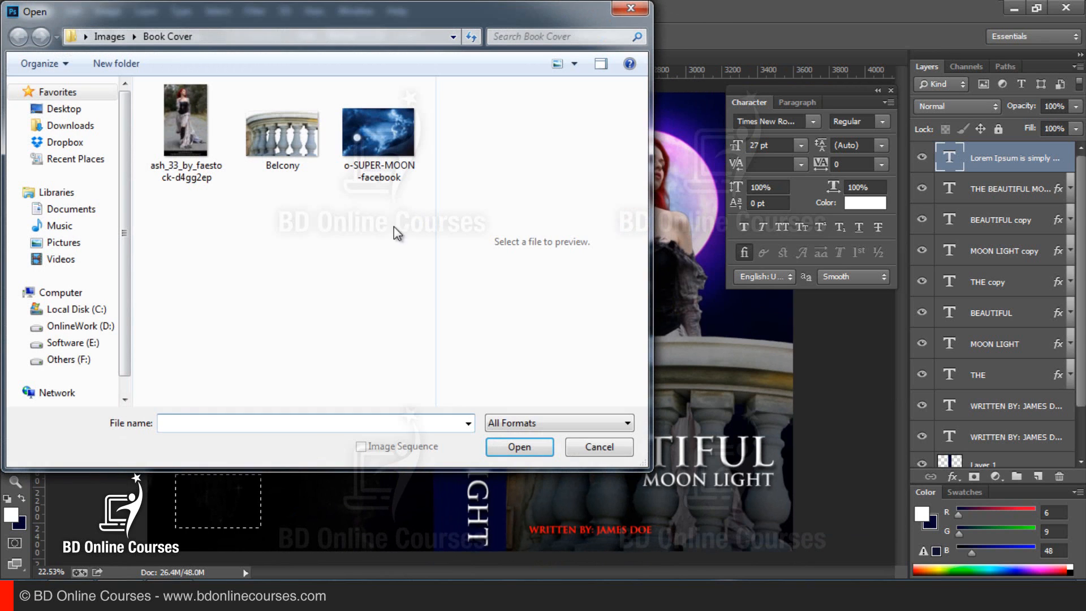
click(108, 38)
double_click(297, 243)
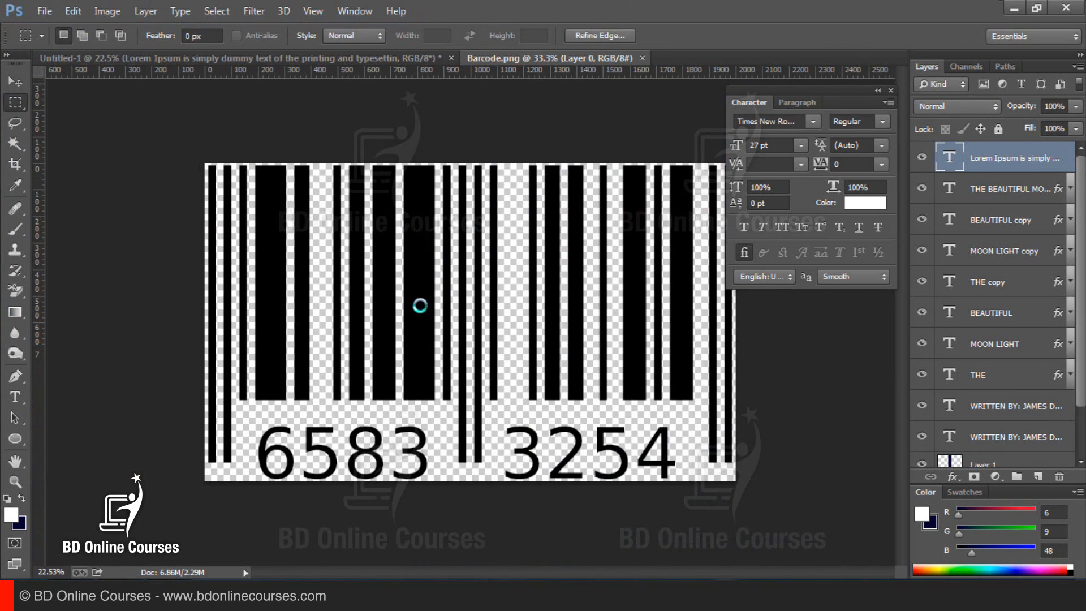
drag(174, 145, 874, 512)
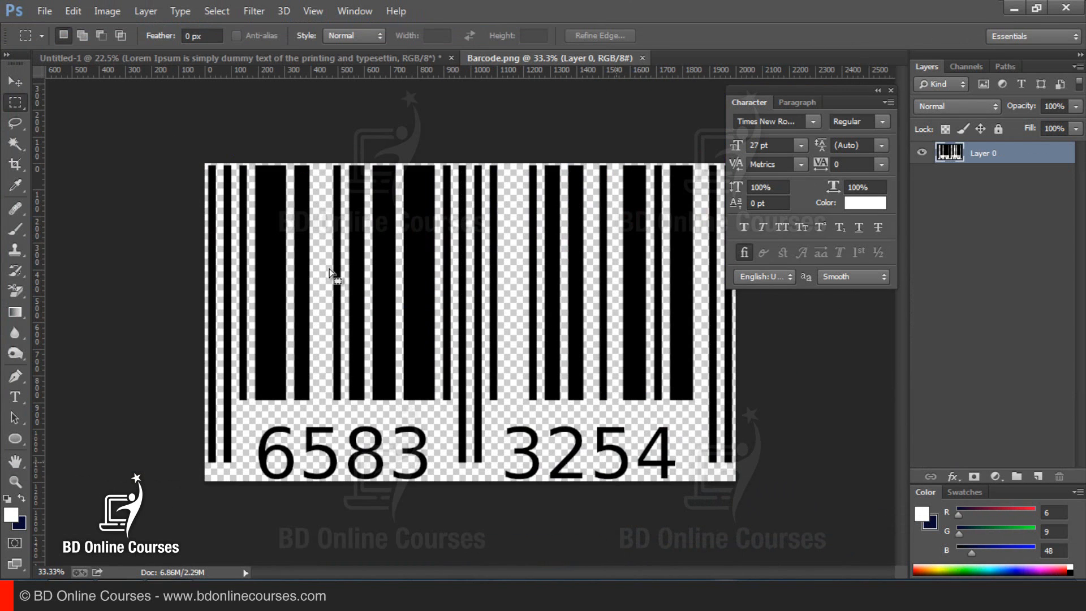
Step: Copy the selected barcode and paste it into the Untitled-1 book cover as a layer above the filler text
click(84, 14)
click(130, 101)
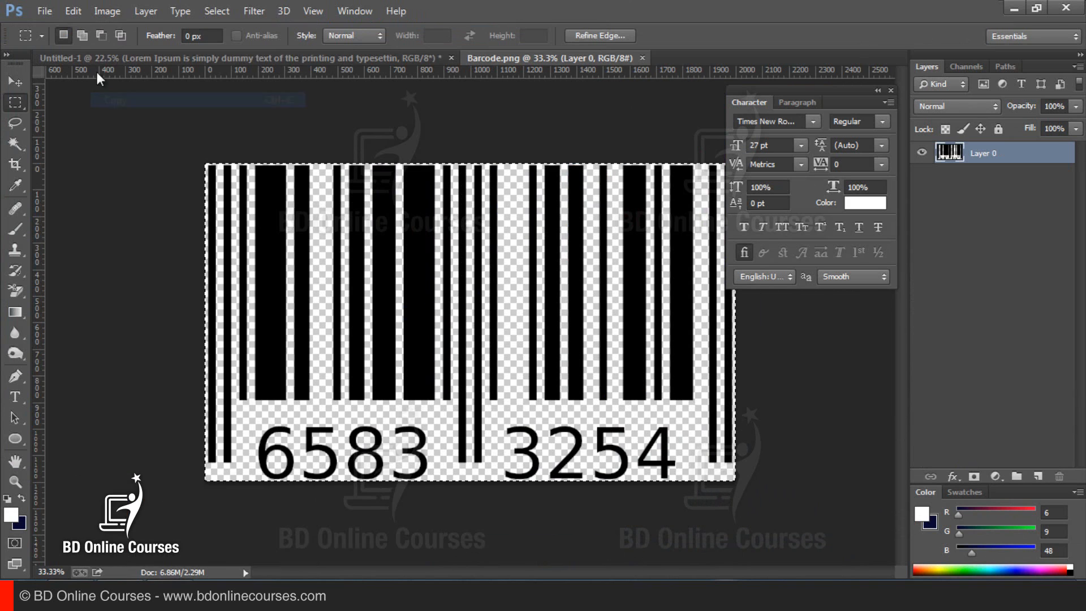
click(110, 54)
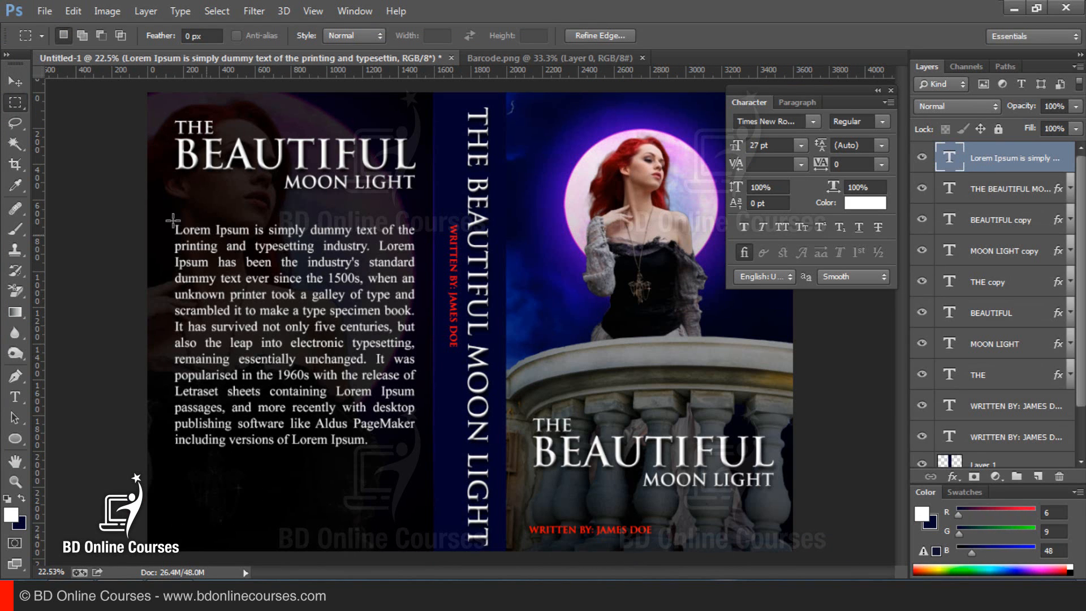
click(73, 11)
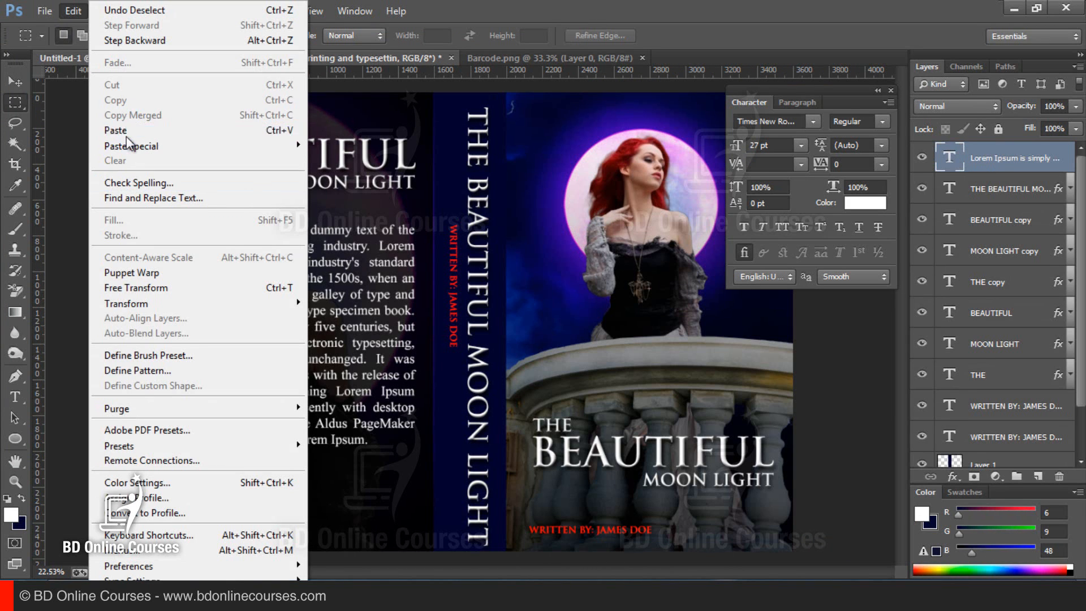
click(126, 132)
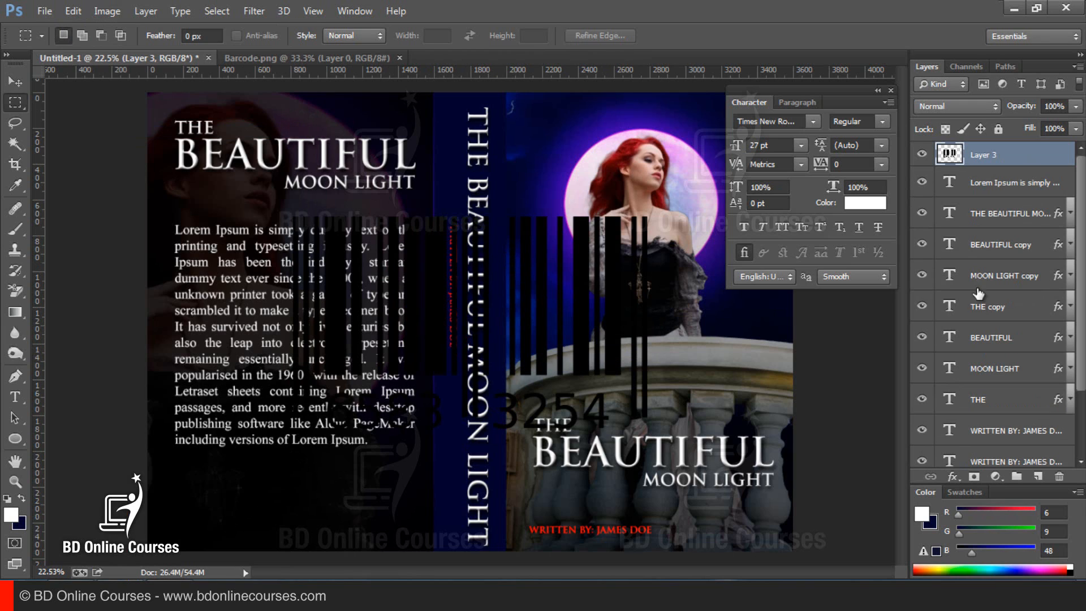
Step: Turn the black barcode white with a Curves adjustment, raising the RGB black point at input 0 to output 255
click(117, 12)
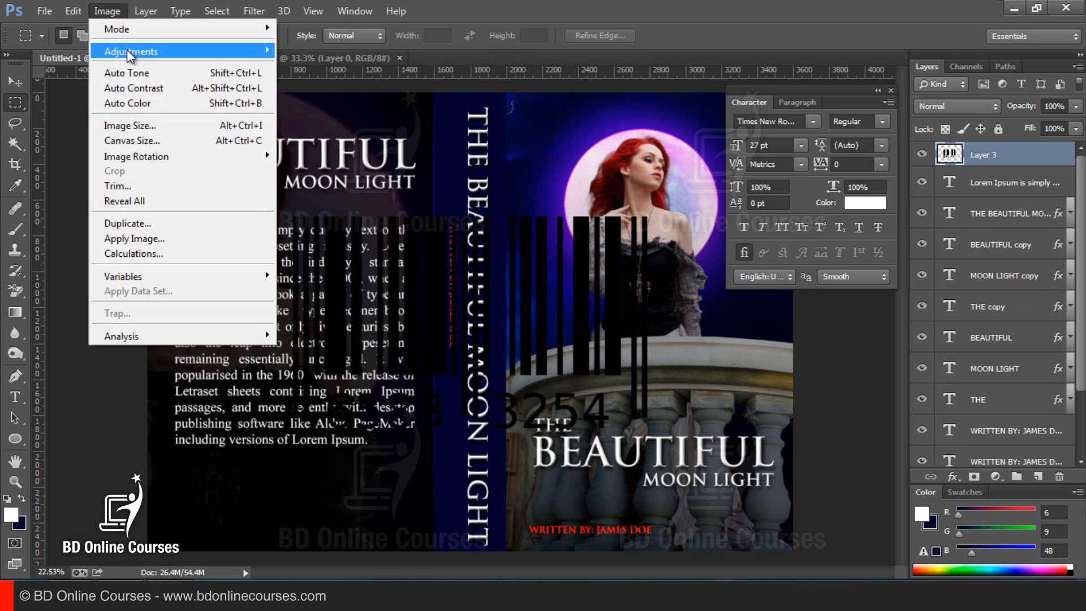
mouse_move(157, 55)
click(363, 82)
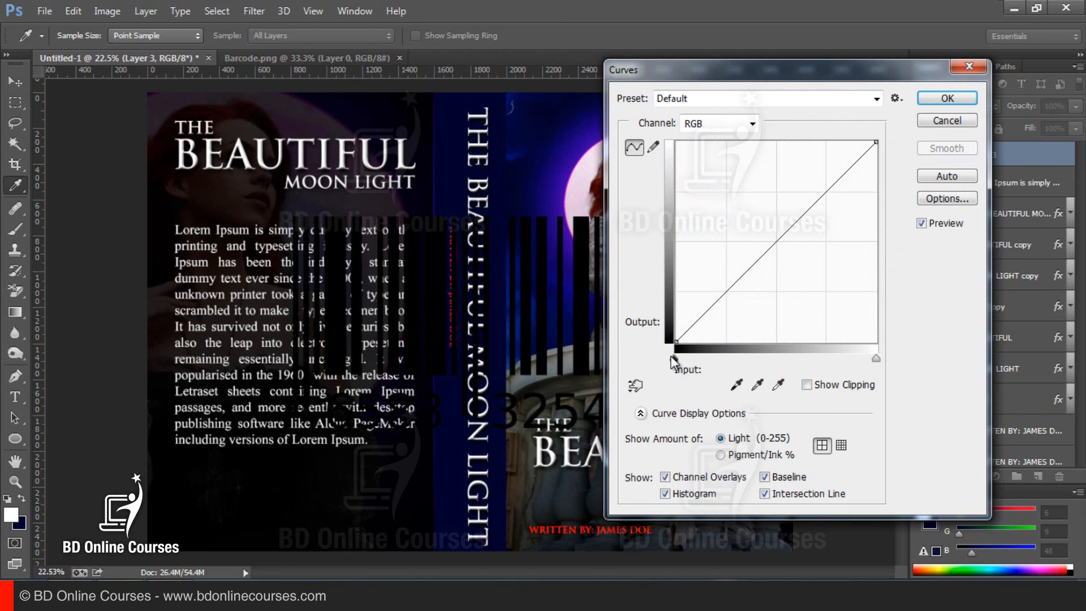
drag(677, 343, 668, 142)
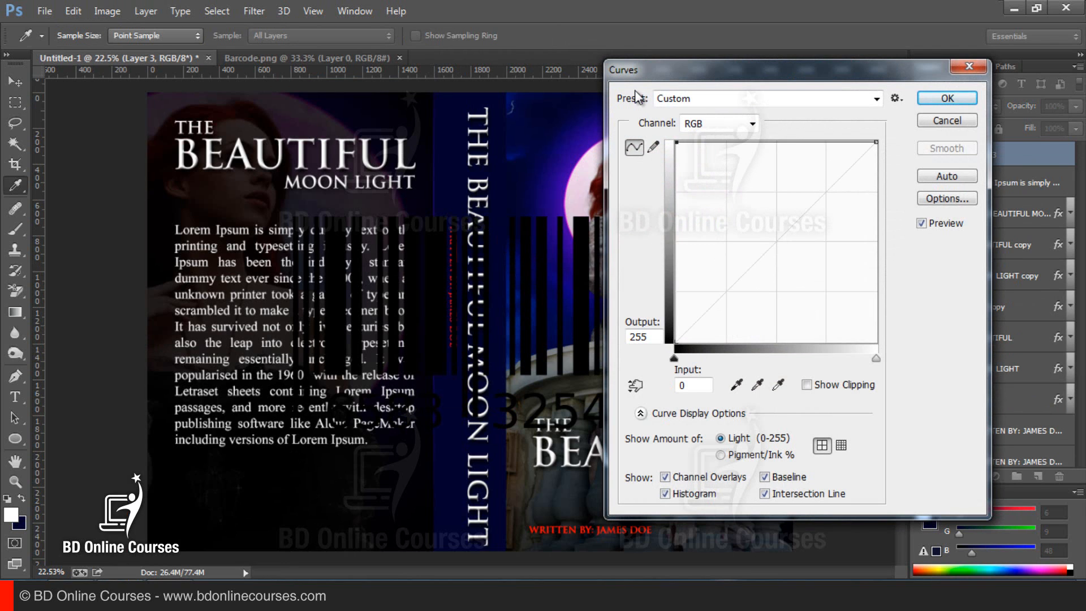
click(948, 100)
key(m)
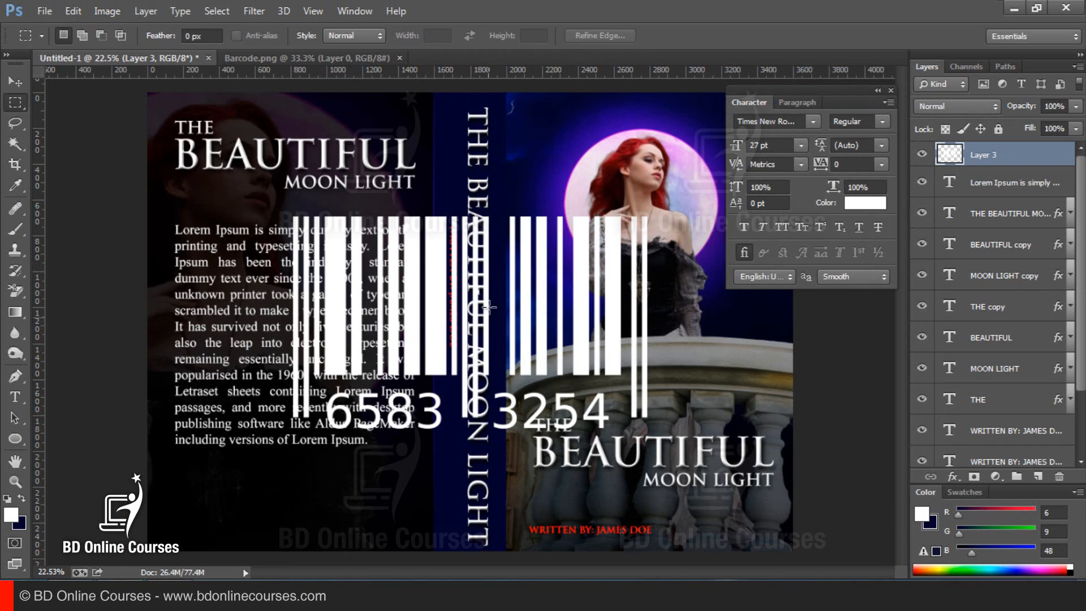
Step: Scale the barcode to about 25% with Free Transform, place it below the filler text aligned to its left edge, and close the Character panel
right_click(487, 263)
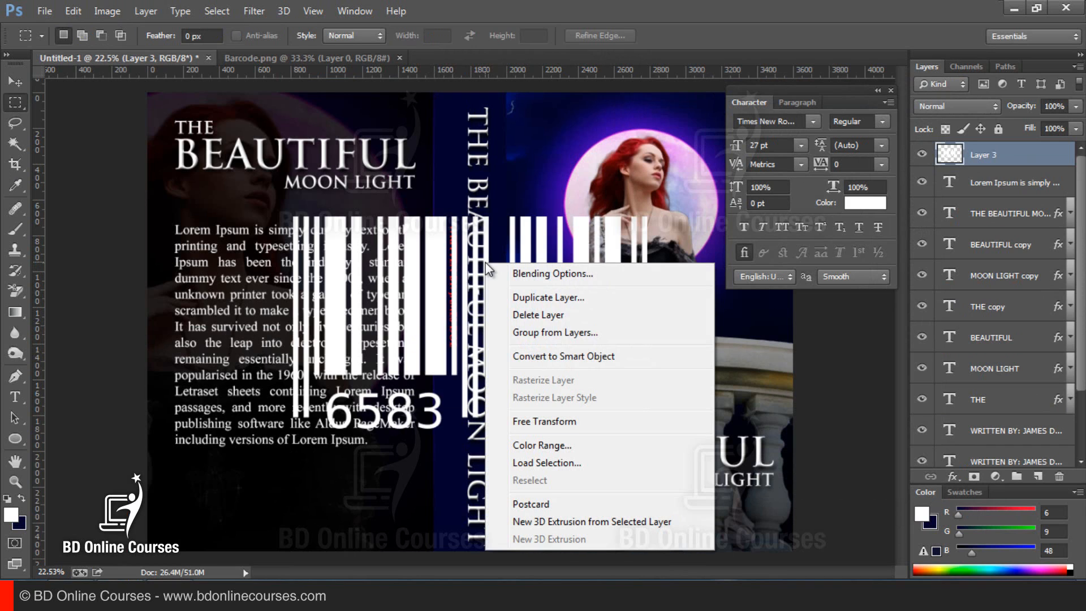
click(556, 421)
drag(645, 216, 427, 349)
drag(392, 386, 272, 491)
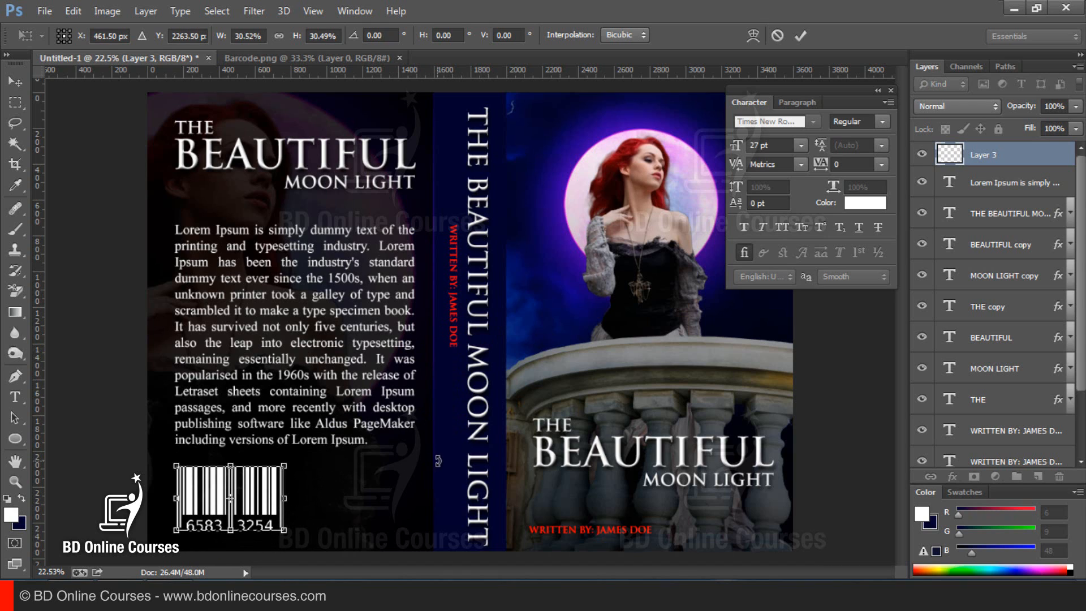
drag(286, 532, 267, 520)
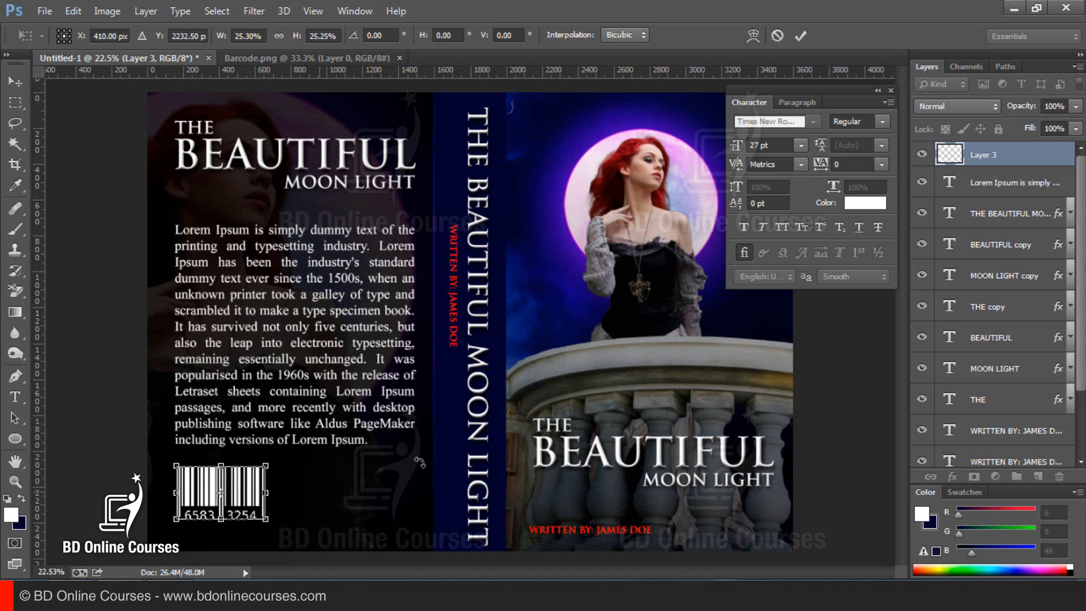
click(800, 36)
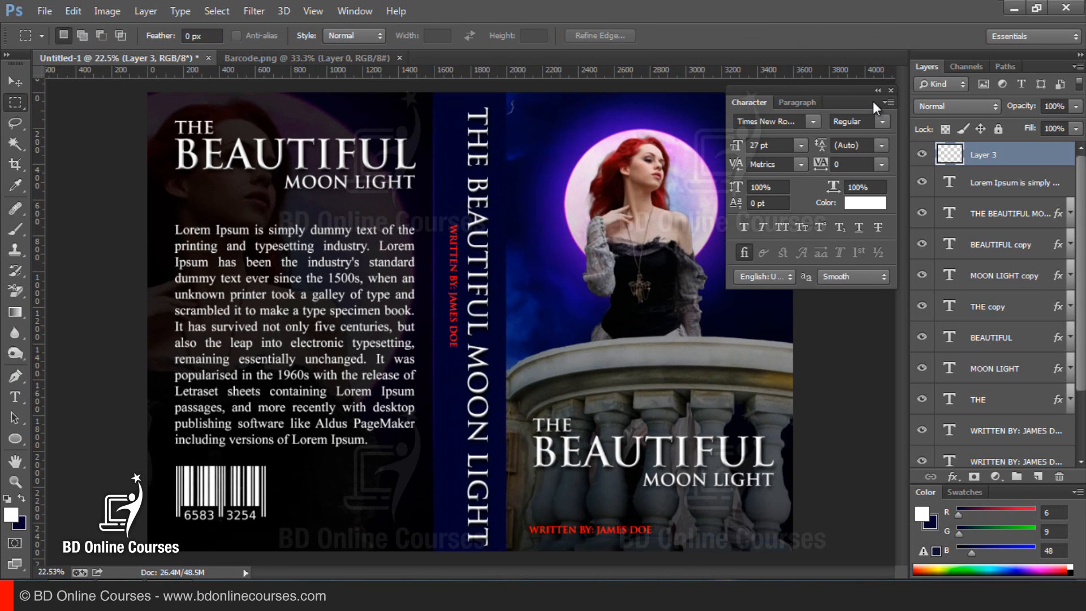
click(890, 91)
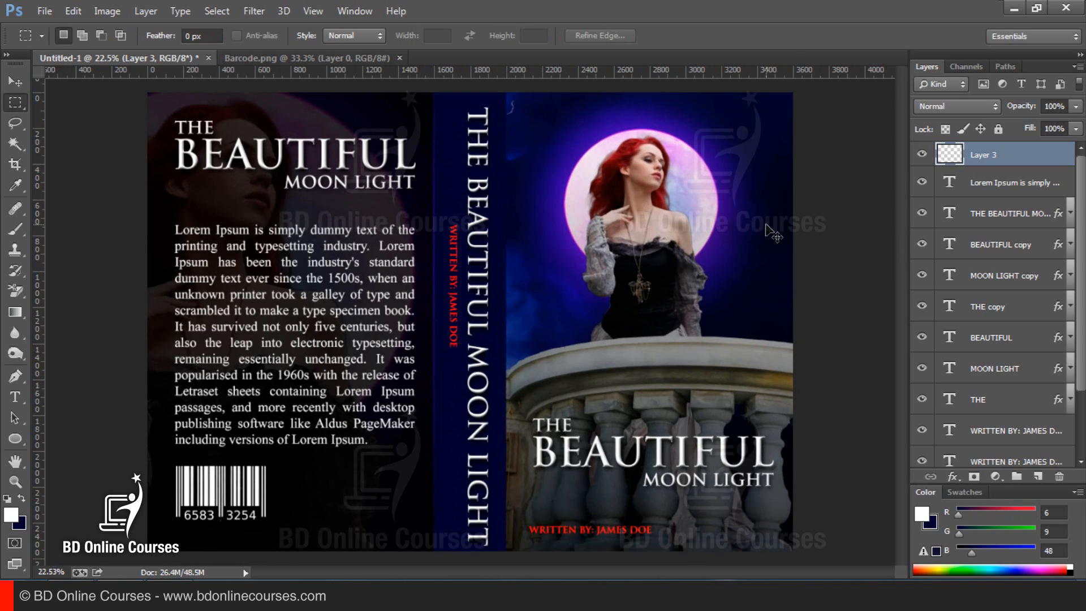
key(ctrl+minus)
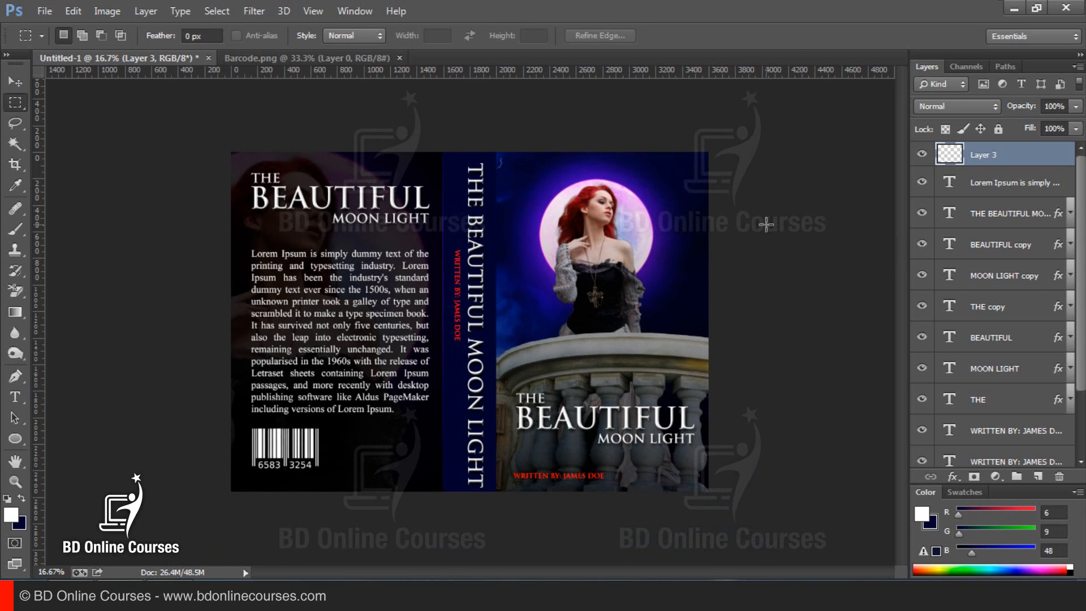